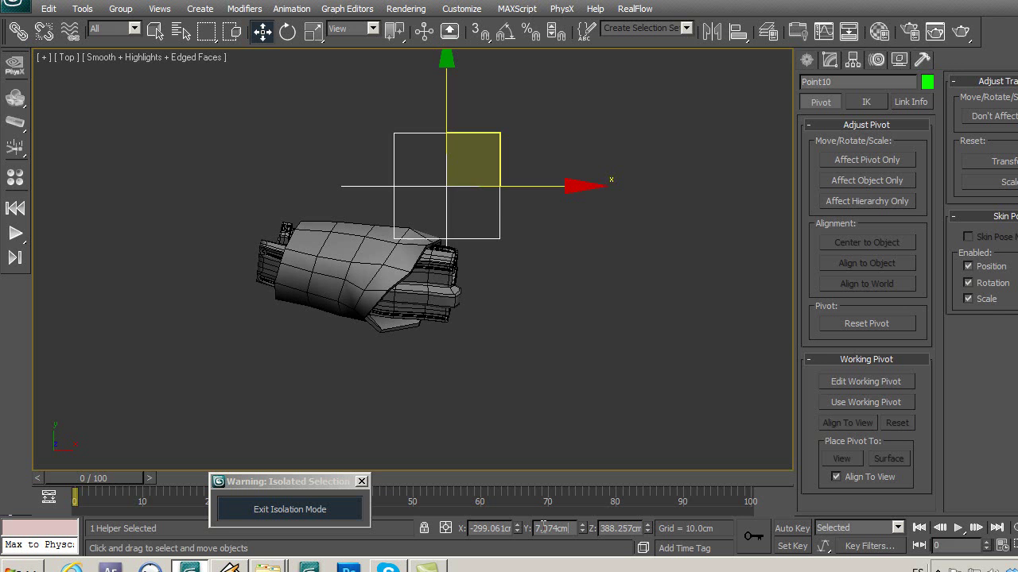
Confirm Point10's Y position entry in the isolated finger view.
{"action": "key", "text": "Return"}
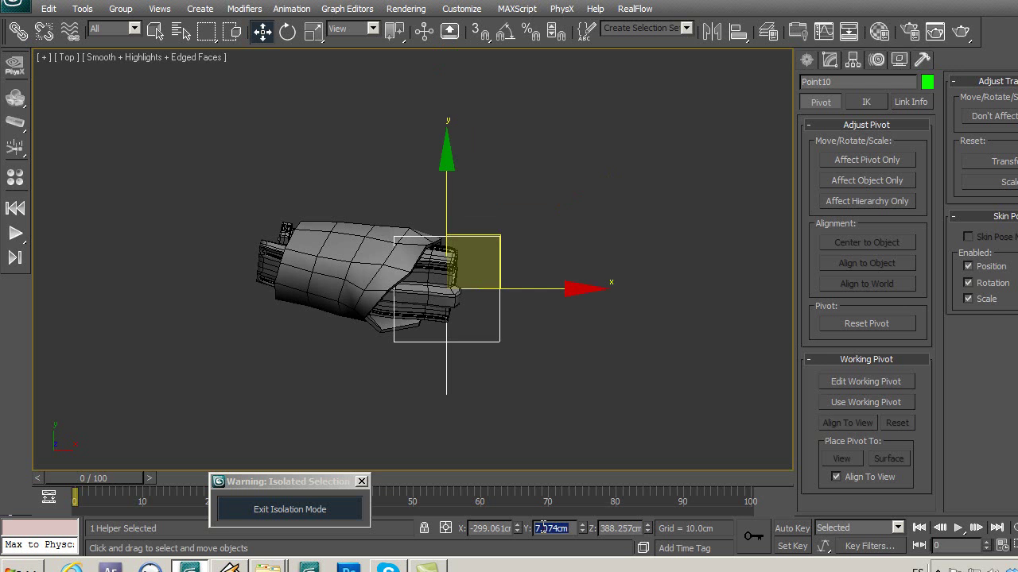
Copy finger group d2,1,003's Z value of 390.557cm into Point10's Z field.
{"action": "left_click", "coordinate": [384, 258]}
{"action": "double_click", "coordinate": [629, 528]}
{"action": "key", "text": "ctrl+c"}
{"action": "left_click", "coordinate": [484, 339]}
{"action": "double_click", "coordinate": [625, 528]}
{"action": "key", "text": "ctrl+v"}
{"action": "key", "text": "Return"}
Link group d2,1,003 to Point10 as its parent and exit isolation mode.
{"action": "left_click", "coordinate": [331, 276]}
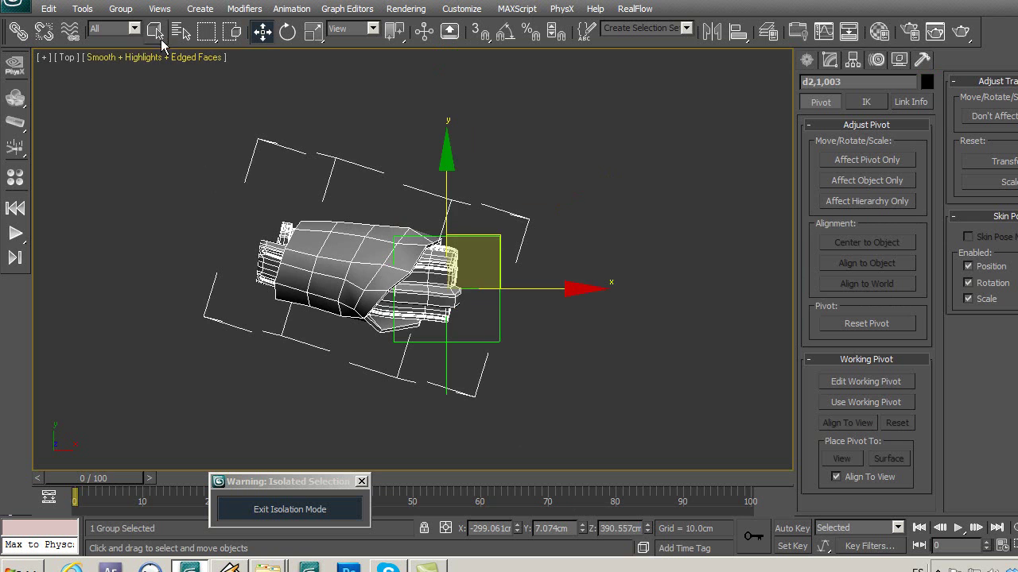
{"action": "left_click", "coordinate": [19, 32]}
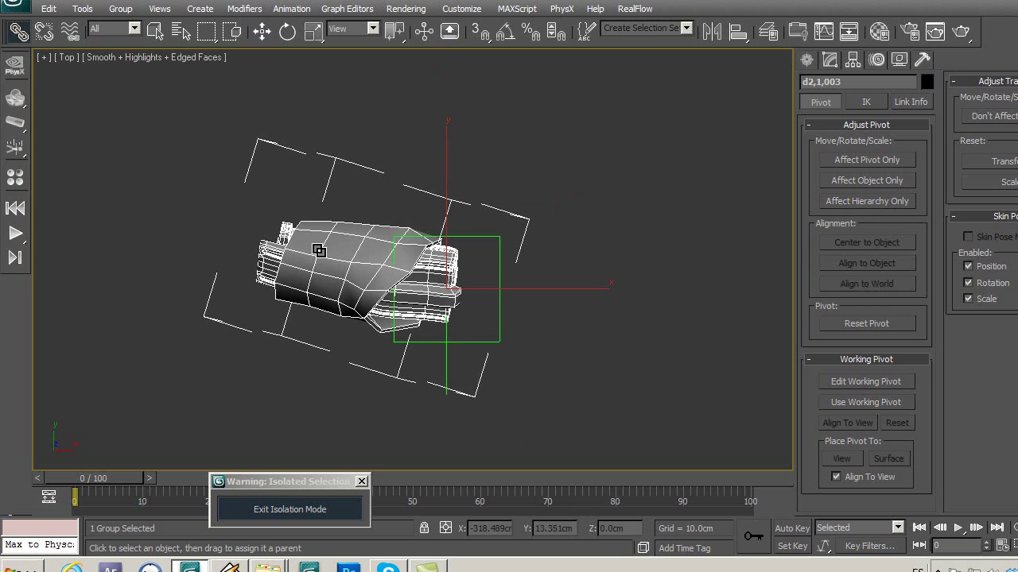
{"action": "left_click", "coordinate": [263, 32]}
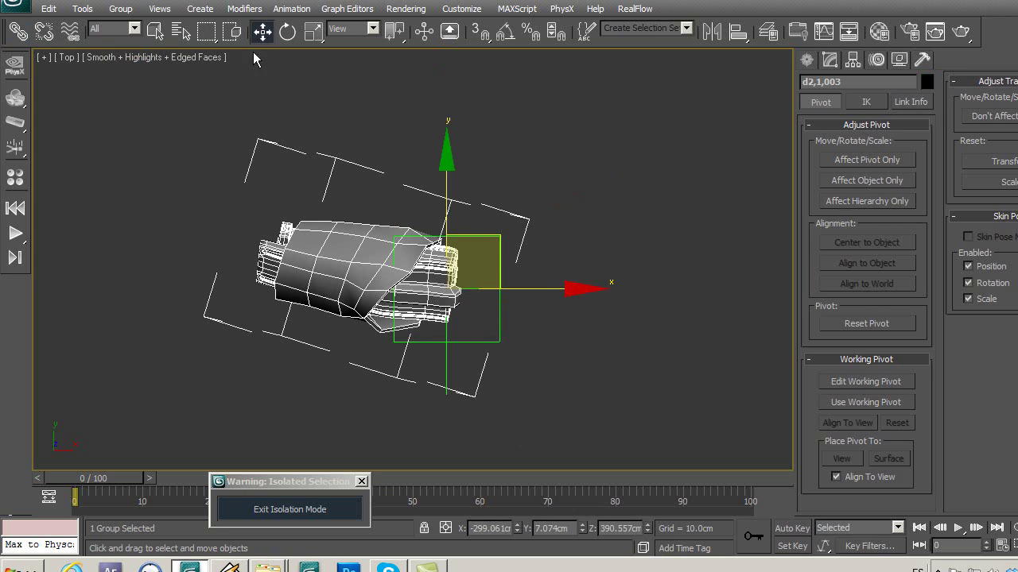
{"action": "left_click", "coordinate": [271, 159]}
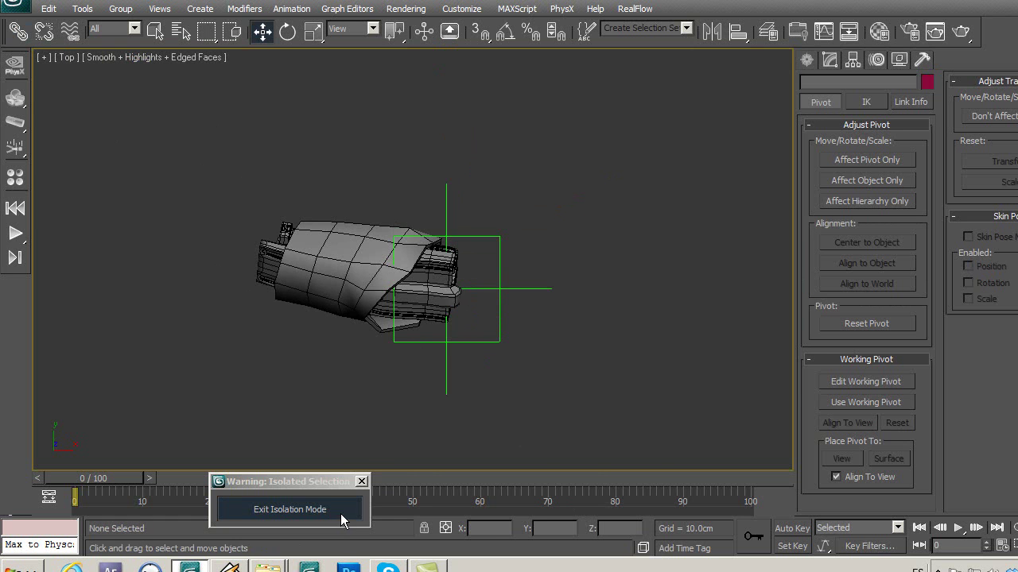
{"action": "left_click", "coordinate": [340, 514]}
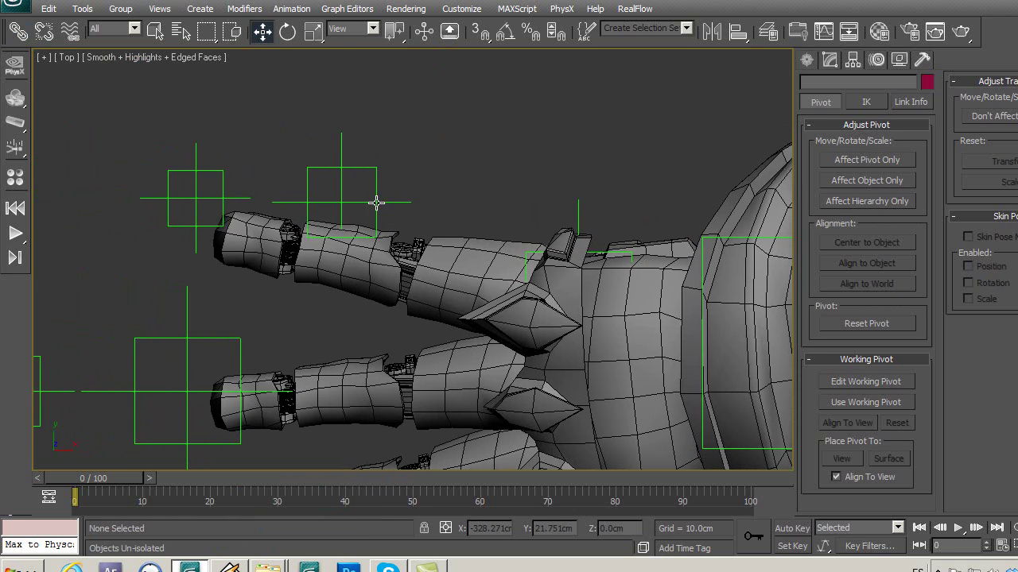
Isolate helper Point11 together with finger group d004.
{"action": "left_click", "coordinate": [378, 215]}
{"action": "left_click", "coordinate": [372, 287], "text": "ctrl"}
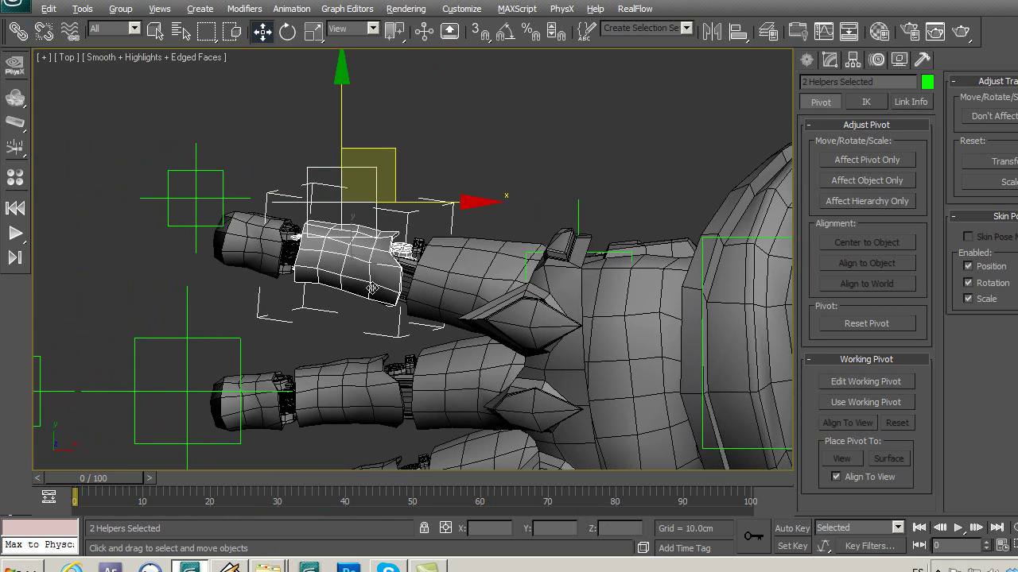
{"action": "key", "text": "alt+q"}
Align d004's pivot to world and move it onto the joint cylinder.
{"action": "left_click", "coordinate": [445, 318]}
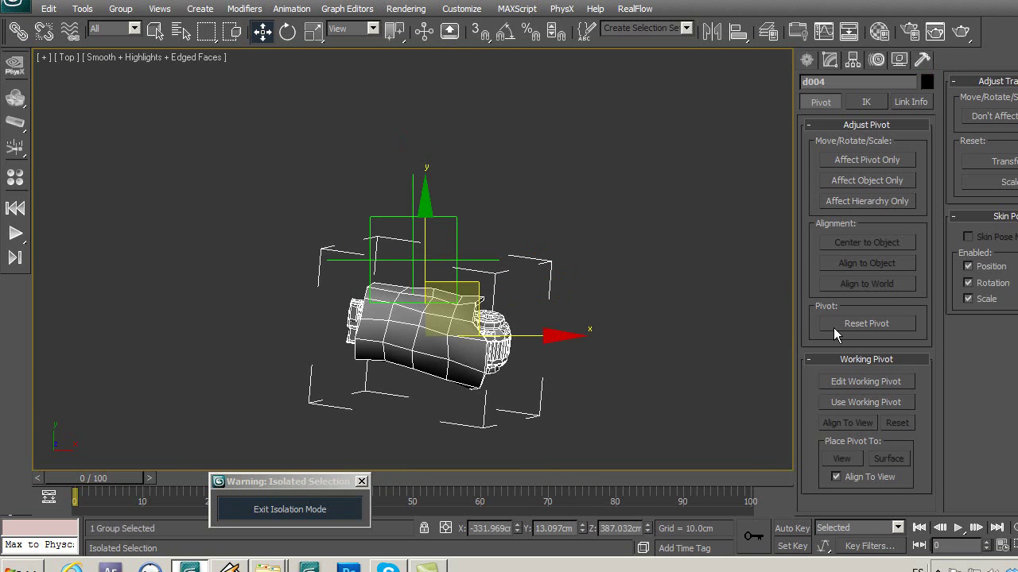
{"action": "left_click", "coordinate": [857, 161]}
{"action": "left_click", "coordinate": [856, 286]}
{"action": "scroll", "coordinate": [517, 364], "scroll_direction": "up", "scroll_amount": 1}
{"action": "scroll", "coordinate": [445, 310], "scroll_direction": "up", "scroll_amount": 1}
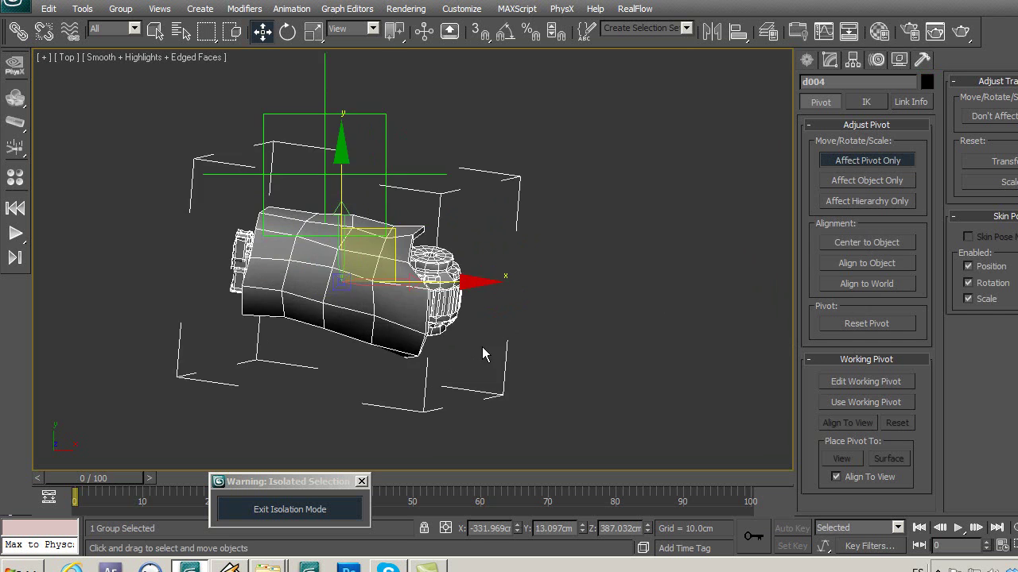
{"action": "scroll", "coordinate": [376, 252], "scroll_direction": "up", "scroll_amount": 1}
{"action": "left_click_drag", "start_coordinate": [376, 252], "coordinate": [507, 269]}
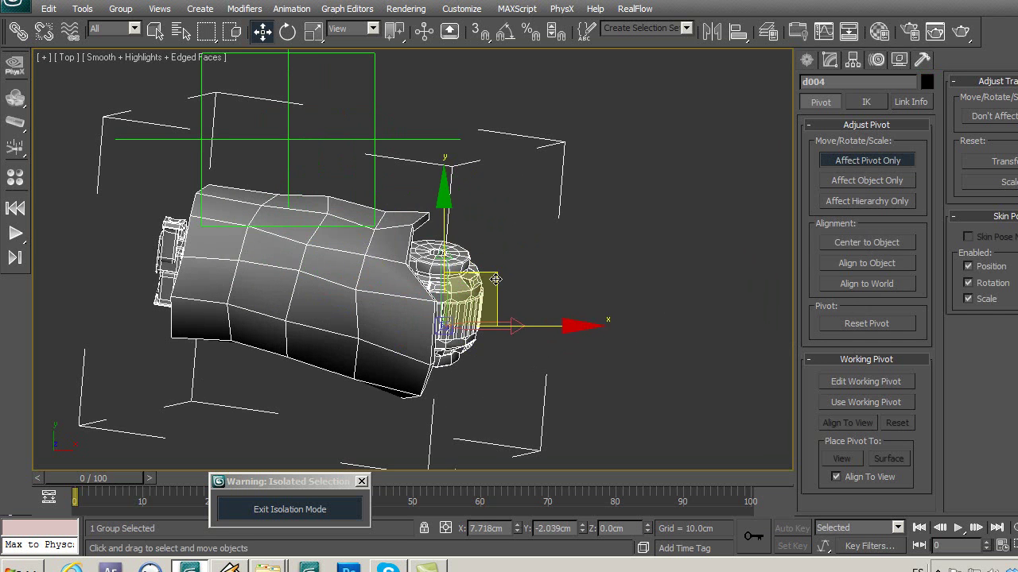
{"action": "middle_click_drag", "start_coordinate": [477, 352], "coordinate": [450, 337]}
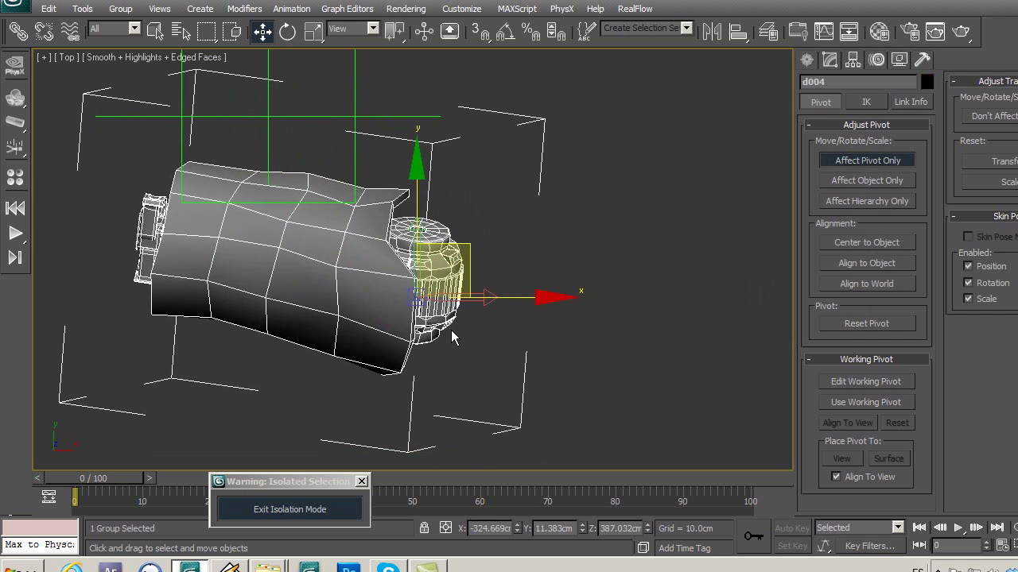
Center d004's pivot on the cylinder hole in Front view and end pivot editing.
{"action": "key", "text": "f"}
{"action": "key", "text": "z"}
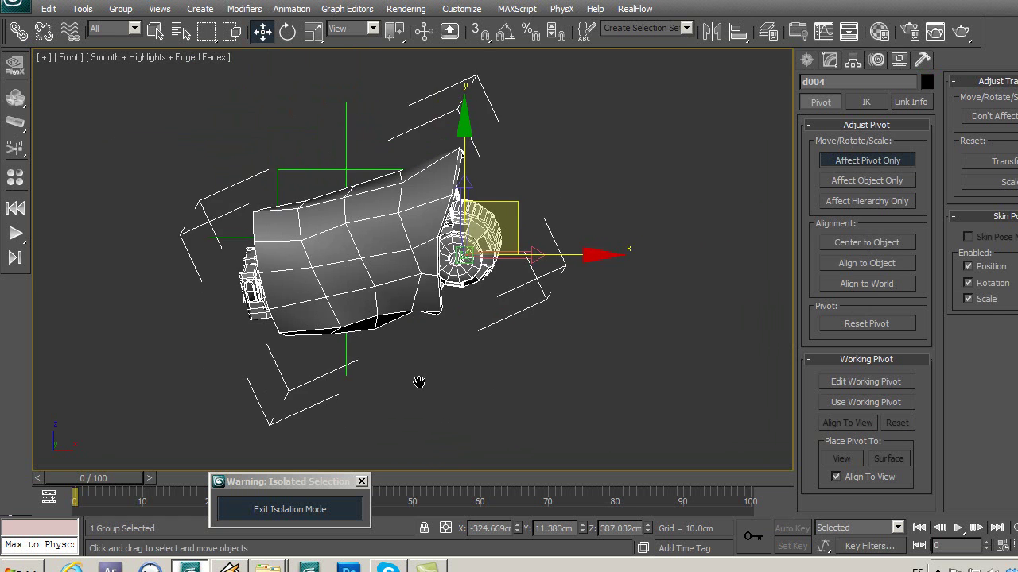
{"action": "scroll", "coordinate": [480, 335], "scroll_direction": "up", "scroll_amount": 2}
{"action": "scroll", "coordinate": [449, 320], "scroll_direction": "up", "scroll_amount": 1}
{"action": "scroll", "coordinate": [519, 270], "scroll_direction": "up", "scroll_amount": 2}
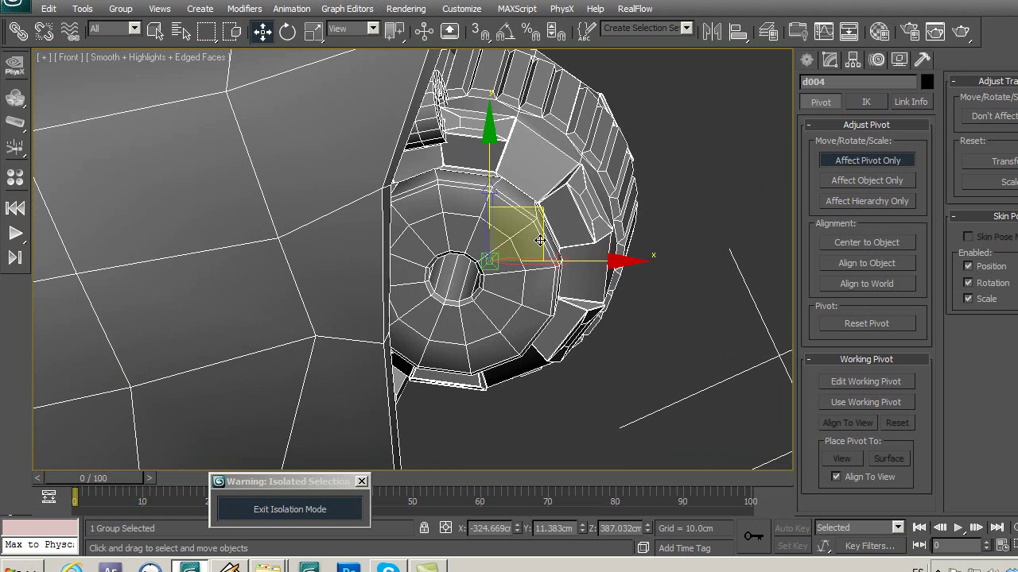
{"action": "left_click_drag", "start_coordinate": [540, 240], "coordinate": [504, 253]}
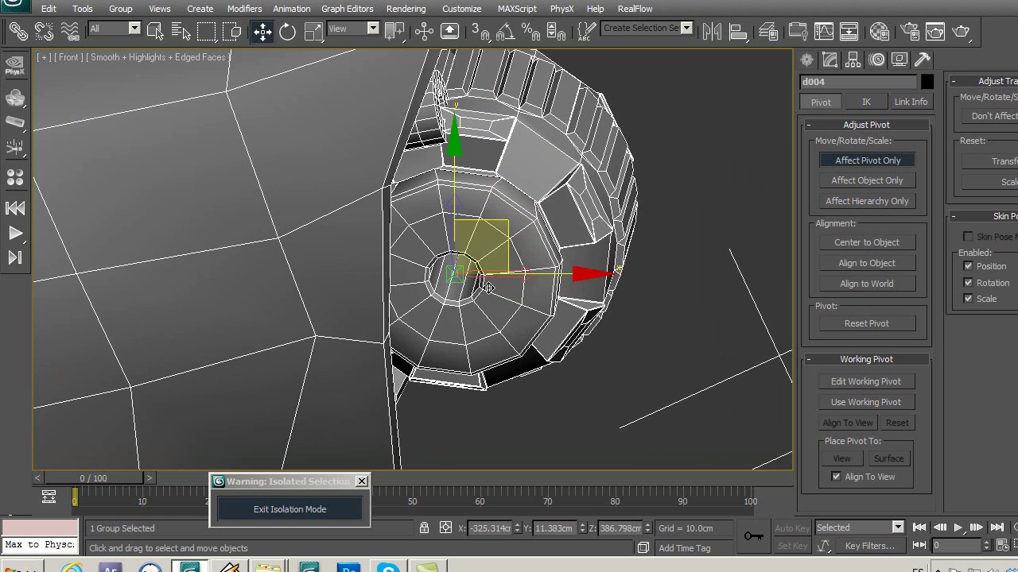
{"action": "scroll", "coordinate": [487, 287], "scroll_direction": "down", "scroll_amount": 3}
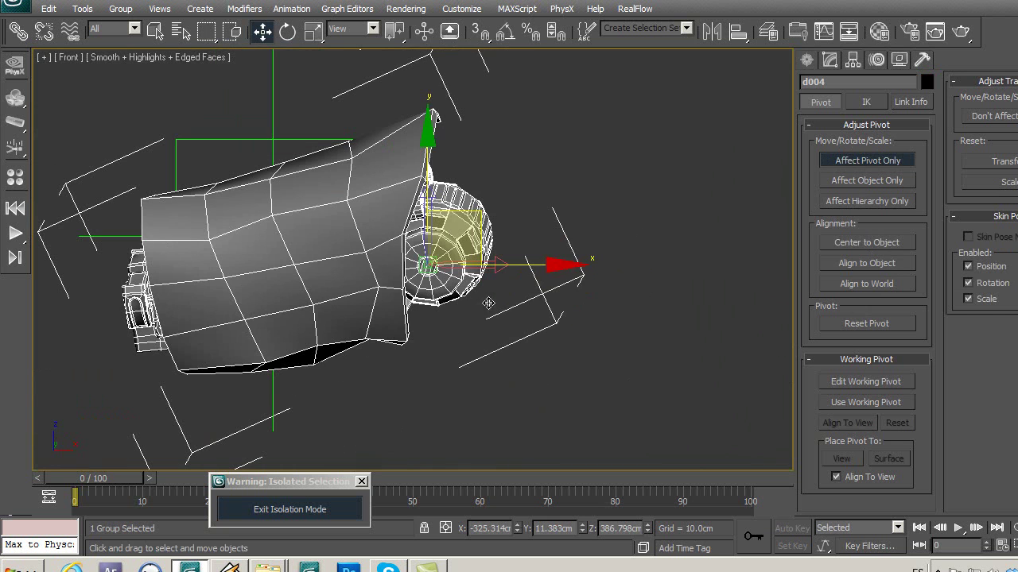
{"action": "left_click", "coordinate": [841, 162]}
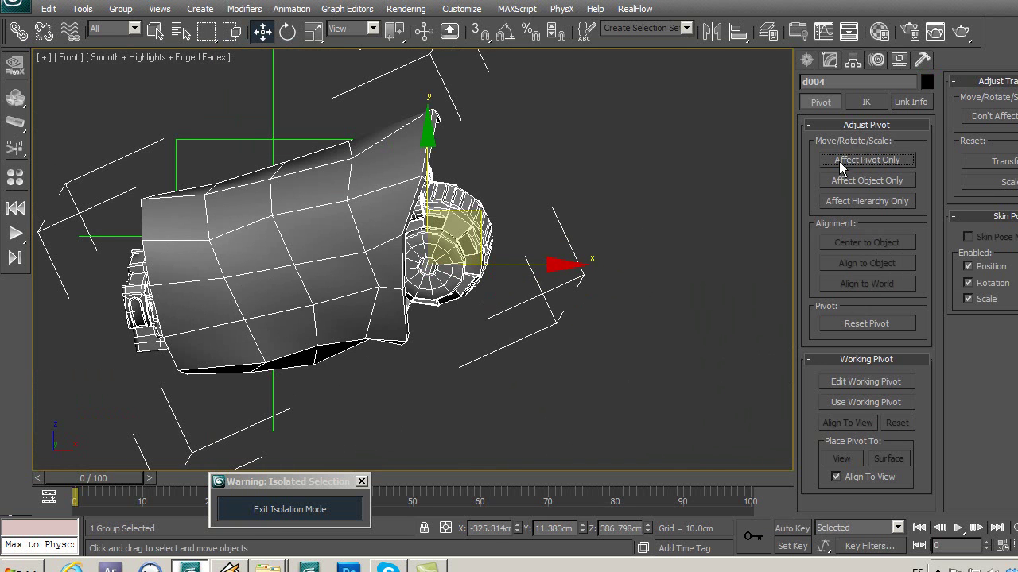
Match Point11's X and Y to d004: X -325.314cm, Y 11.383cm.
{"action": "double_click", "coordinate": [493, 528]}
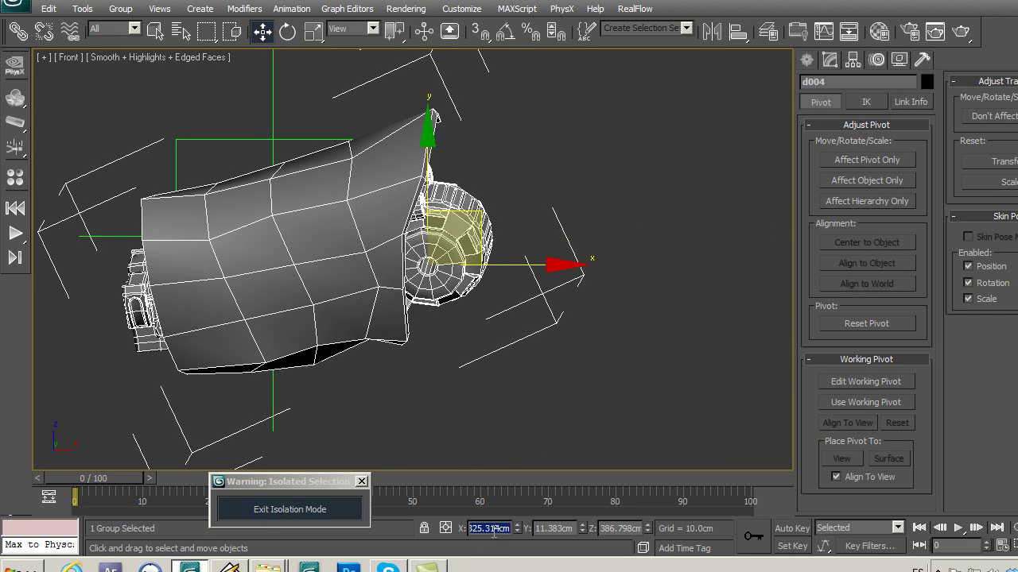
{"action": "left_click", "coordinate": [299, 138]}
{"action": "double_click", "coordinate": [495, 529]}
{"action": "key", "text": "ctrl+v"}
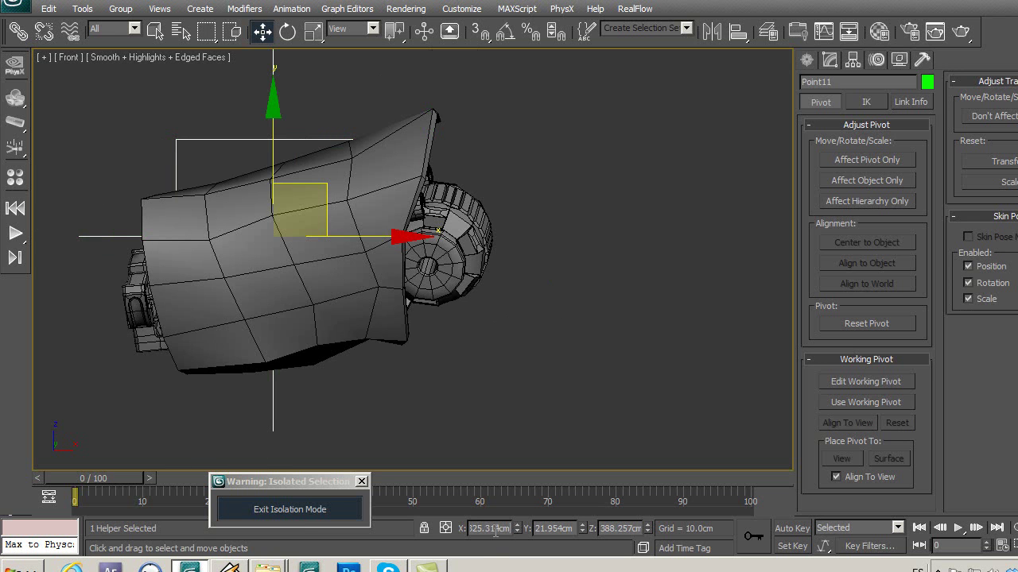
{"action": "key", "text": "Return"}
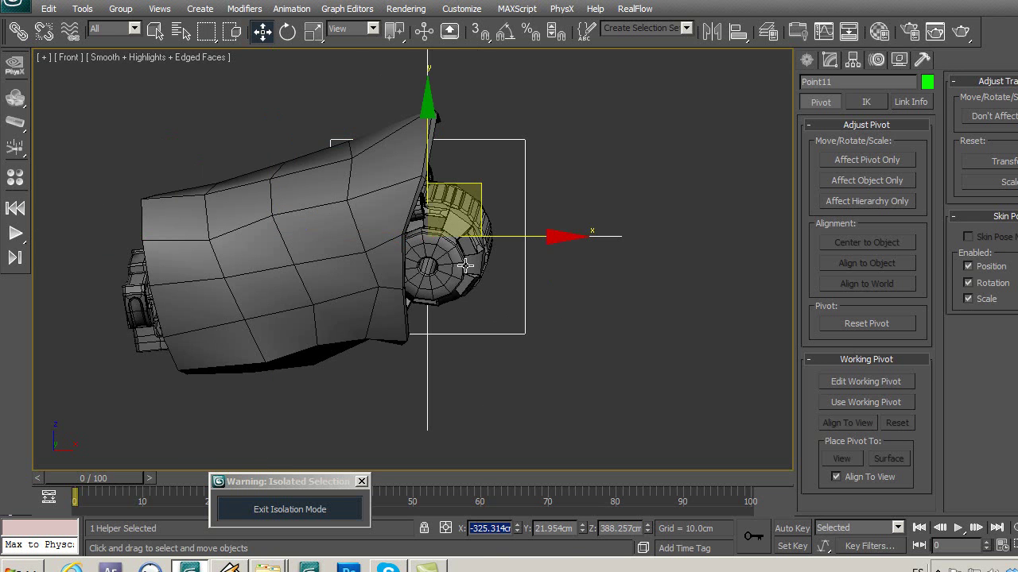
{"action": "left_click", "coordinate": [466, 265]}
{"action": "double_click", "coordinate": [559, 529]}
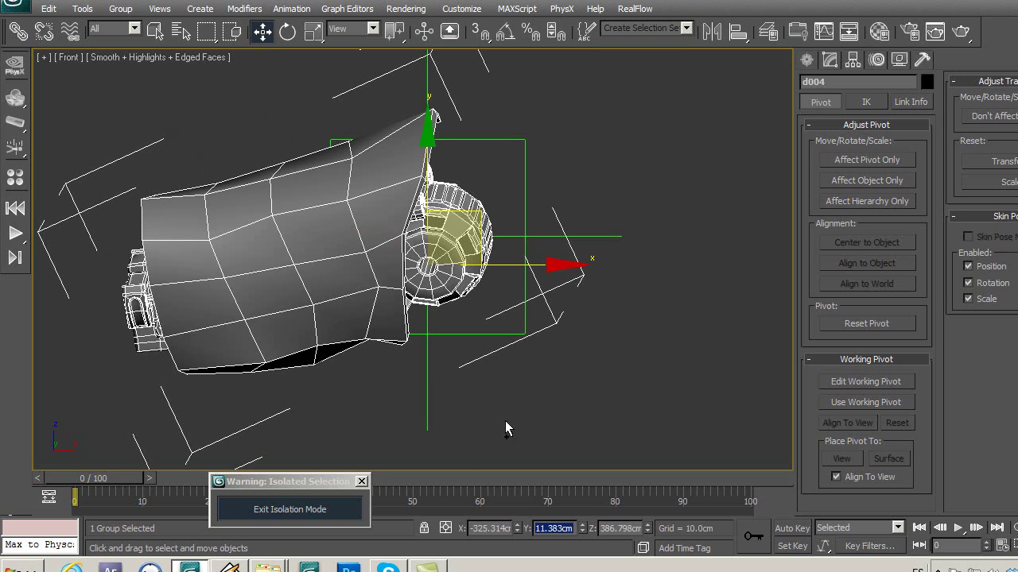
{"action": "left_click", "coordinate": [523, 335]}
{"action": "double_click", "coordinate": [572, 530]}
{"action": "type", "text": "11.383"}
{"action": "key", "text": "Return"}
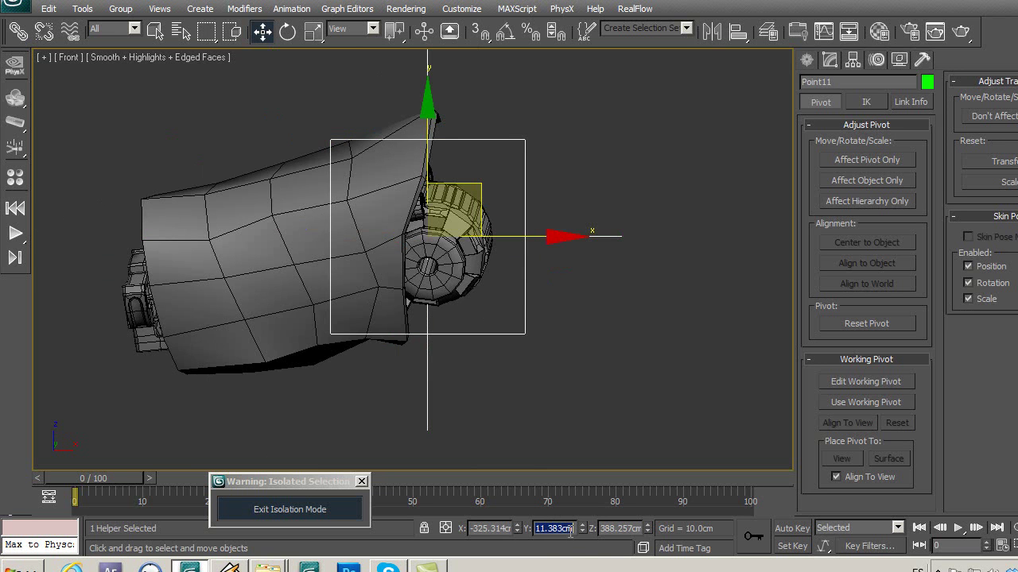
Set Point11's Z to d004's 386.798cm height.
{"action": "left_click", "coordinate": [474, 284]}
{"action": "double_click", "coordinate": [616, 529]}
{"action": "key", "text": "ctrl+c"}
{"action": "left_click", "coordinate": [525, 333]}
{"action": "double_click", "coordinate": [618, 529]}
{"action": "key", "text": "ctrl+v"}
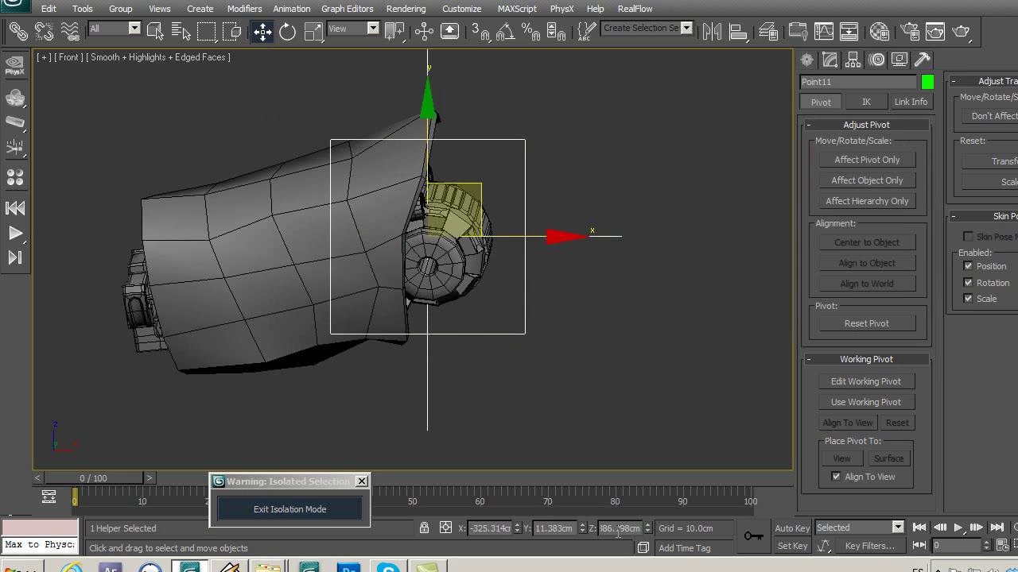
{"action": "key", "text": "Return"}
Link finger group d004 to Point11 as its parent, then deselect.
{"action": "left_click", "coordinate": [262, 231]}
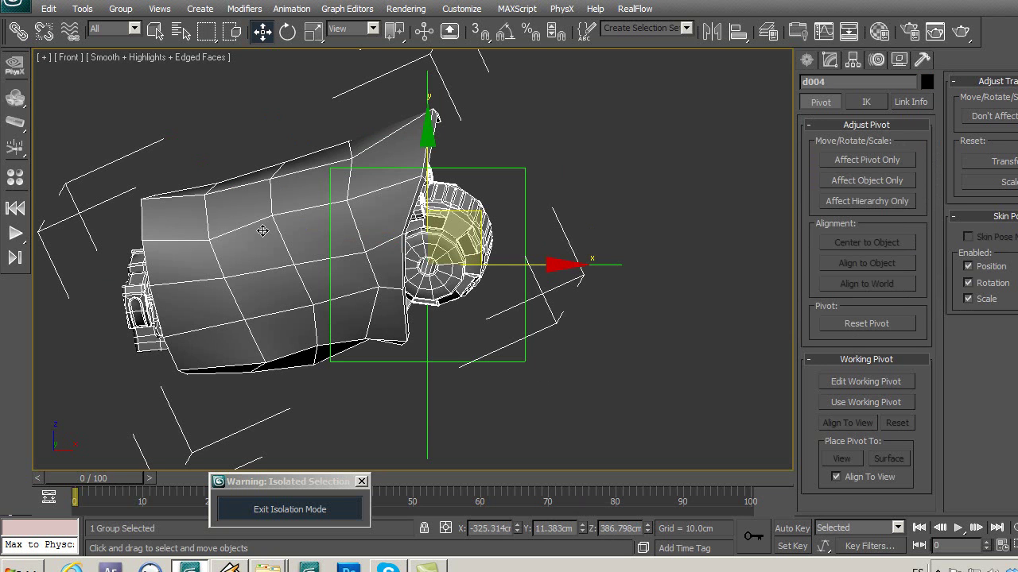
{"action": "left_click", "coordinate": [19, 32]}
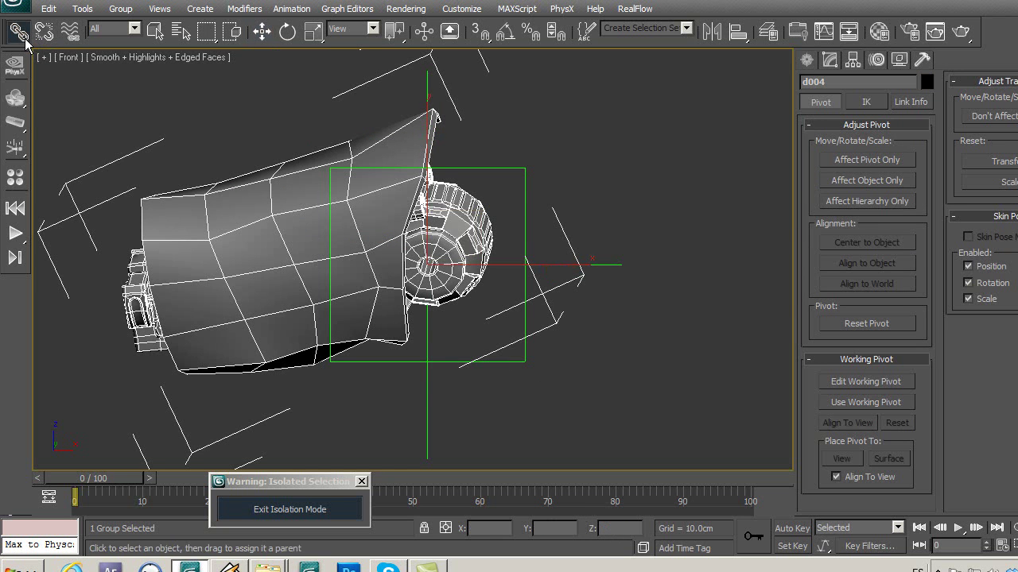
{"action": "mouse_move", "coordinate": [469, 284]}
{"action": "left_mouse_down"}
{"action": "mouse_move", "coordinate": [509, 310]}
{"action": "mouse_move", "coordinate": [529, 309]}
{"action": "left_mouse_up"}
{"action": "left_click", "coordinate": [263, 32]}
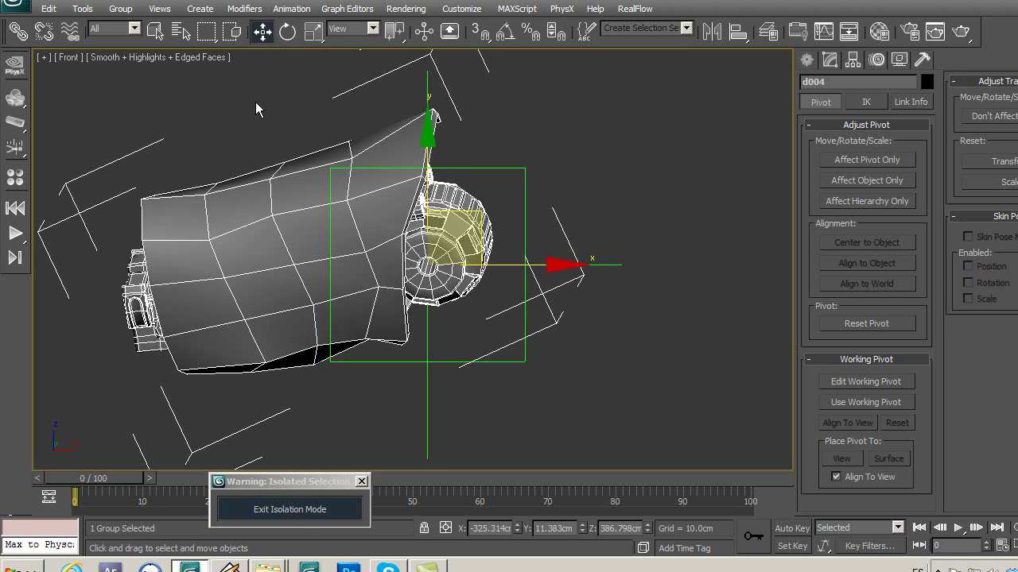
{"action": "left_click", "coordinate": [256, 109]}
{"action": "middle_click_drag", "start_coordinate": [304, 246], "coordinate": [397, 274]}
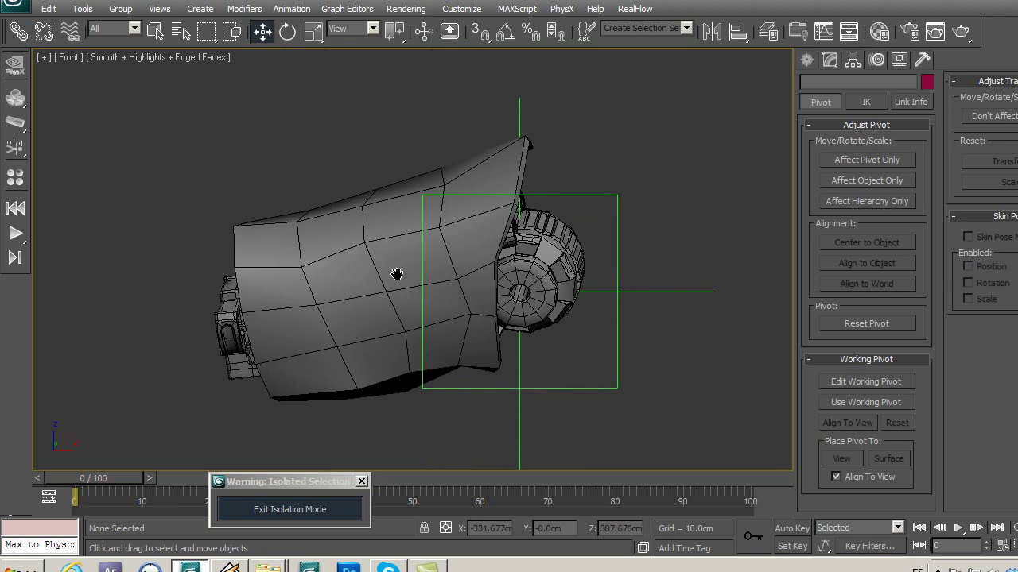
Show the whole hand, then isolate finger group d2,005 with its fingertip helper.
{"action": "left_click", "coordinate": [348, 507]}
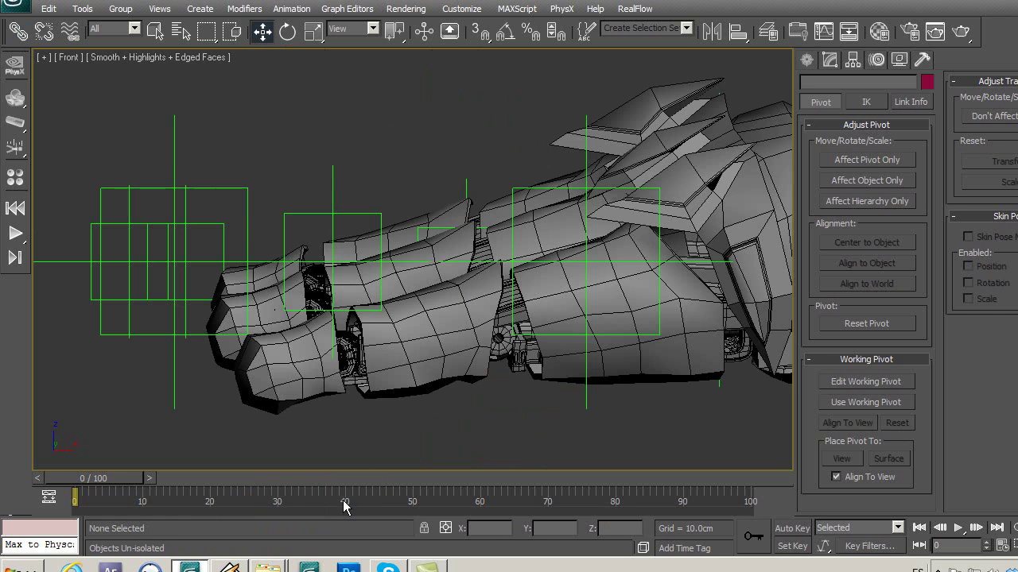
{"action": "key", "text": "t"}
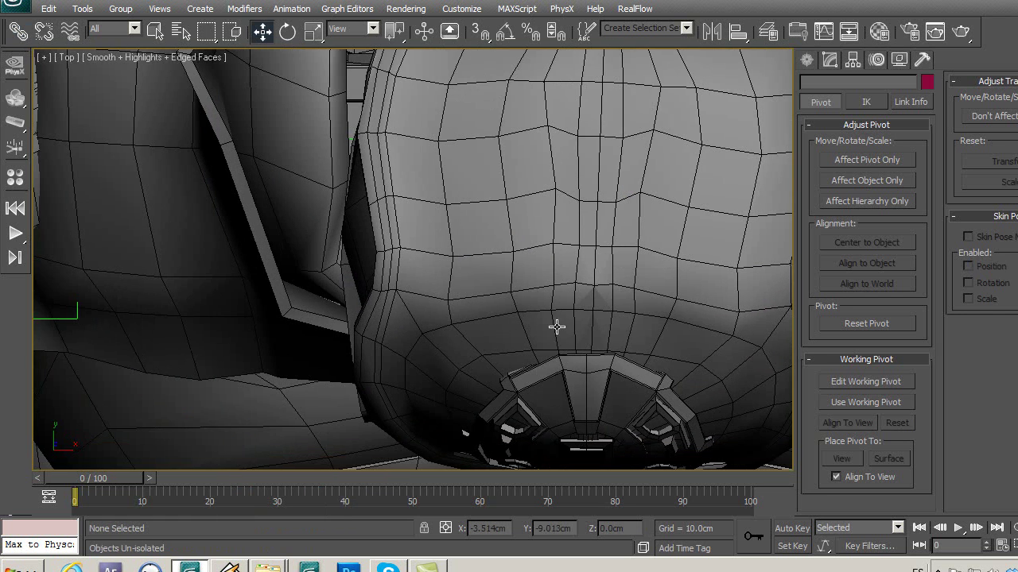
{"action": "scroll", "coordinate": [415, 306], "scroll_direction": "down", "scroll_amount": 5}
{"action": "middle_click_drag", "start_coordinate": [414, 307], "coordinate": [604, 302]}
{"action": "scroll", "coordinate": [410, 254], "scroll_direction": "up", "scroll_amount": 2}
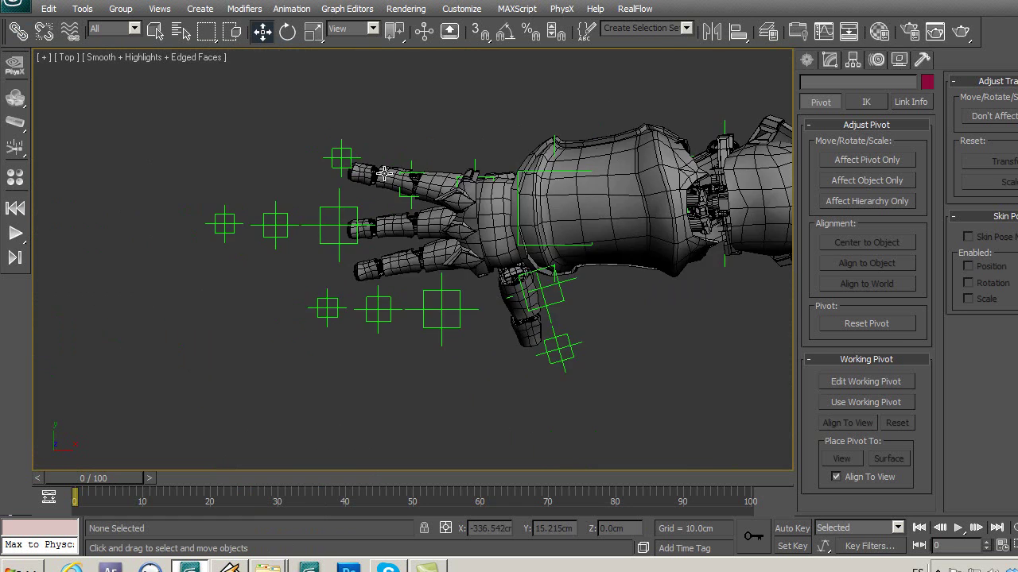
{"action": "scroll", "coordinate": [410, 254], "scroll_direction": "up", "scroll_amount": 3}
{"action": "scroll", "coordinate": [410, 255], "scroll_direction": "down", "scroll_amount": 1}
{"action": "scroll", "coordinate": [425, 243], "scroll_direction": "up", "scroll_amount": 4}
{"action": "scroll", "coordinate": [391, 278], "scroll_direction": "up", "scroll_amount": 1}
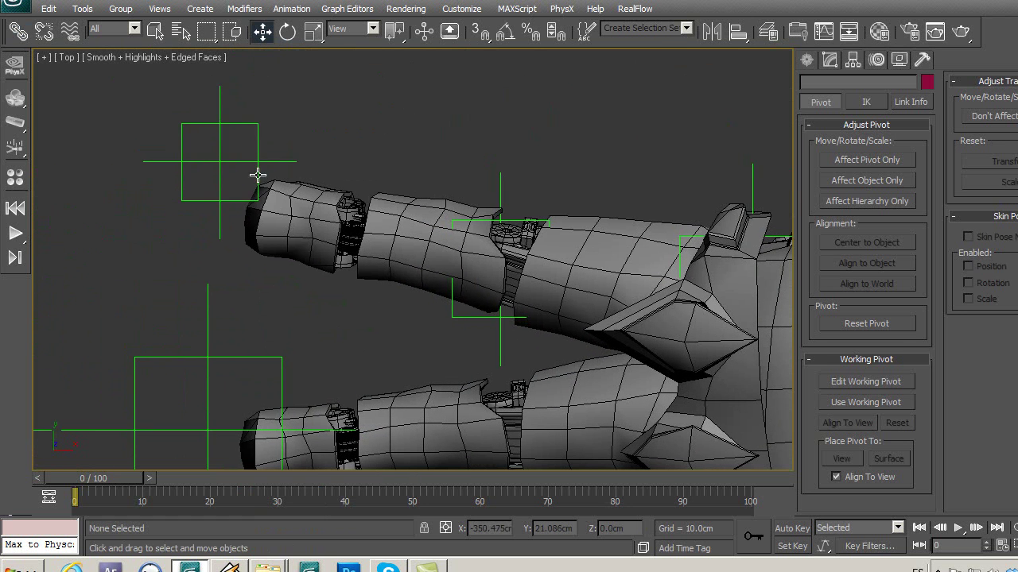
{"action": "left_click", "coordinate": [257, 172]}
{"action": "left_click", "coordinate": [321, 230]}
{"action": "key", "text": "alt+q"}
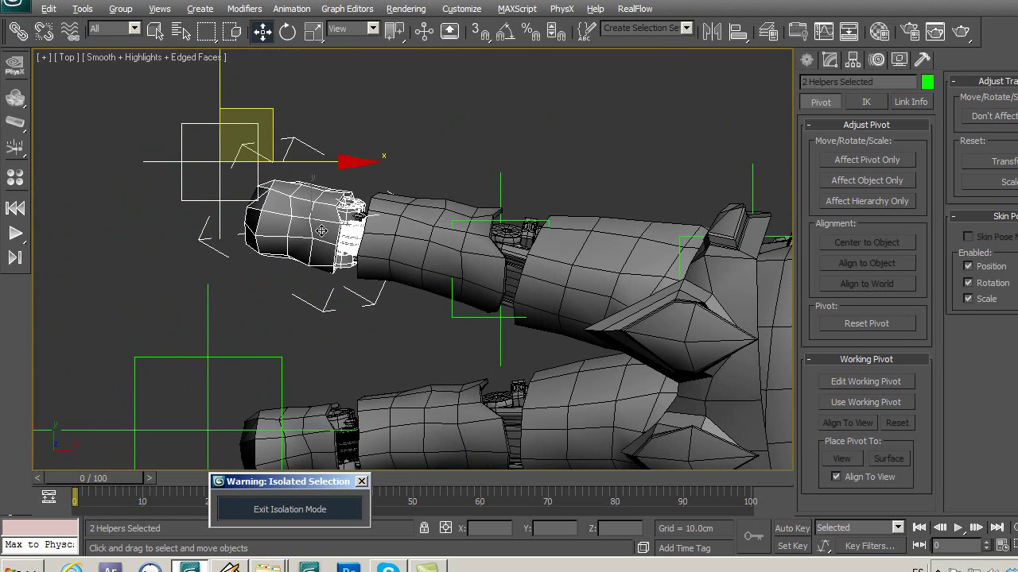
{"action": "left_click", "coordinate": [575, 316]}
Turn on Affect Pivot Only for d2,005 and drag its pivot to the wheel centre in Front view.
{"action": "scroll", "coordinate": [576, 315], "scroll_direction": "up", "scroll_amount": 2}
{"action": "scroll", "coordinate": [559, 292], "scroll_direction": "up", "scroll_amount": 2}
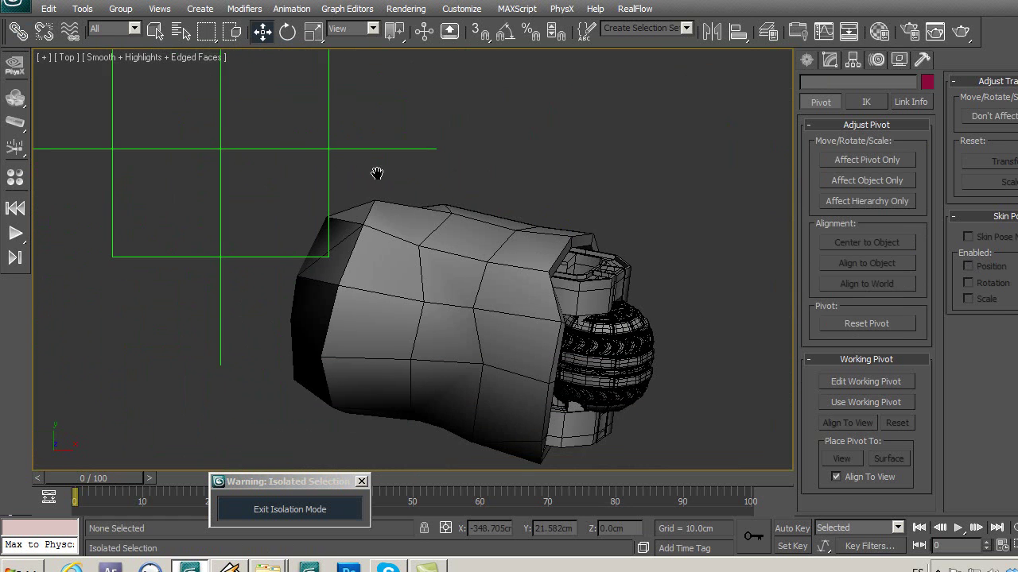
{"action": "scroll", "coordinate": [405, 283], "scroll_direction": "up", "scroll_amount": 1}
{"action": "left_click", "coordinate": [618, 304]}
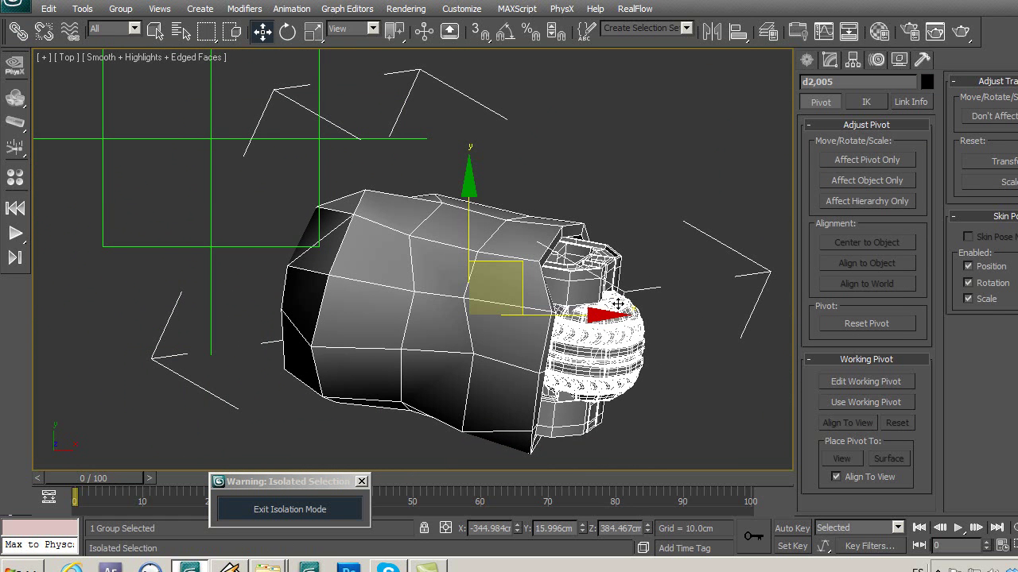
{"action": "left_click", "coordinate": [865, 164]}
{"action": "mouse_move", "coordinate": [578, 289]}
{"action": "middle_mouse_down"}
{"action": "mouse_move", "coordinate": [506, 244]}
{"action": "mouse_move", "coordinate": [496, 207]}
{"action": "middle_mouse_up"}
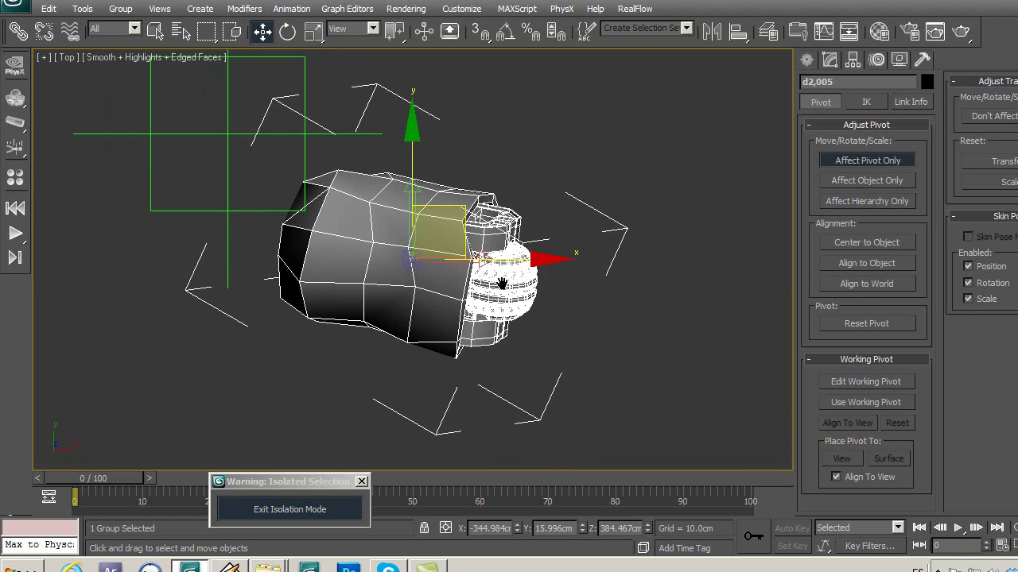
{"action": "middle_click_drag", "start_coordinate": [502, 283], "coordinate": [460, 286]}
{"action": "key", "text": "f"}
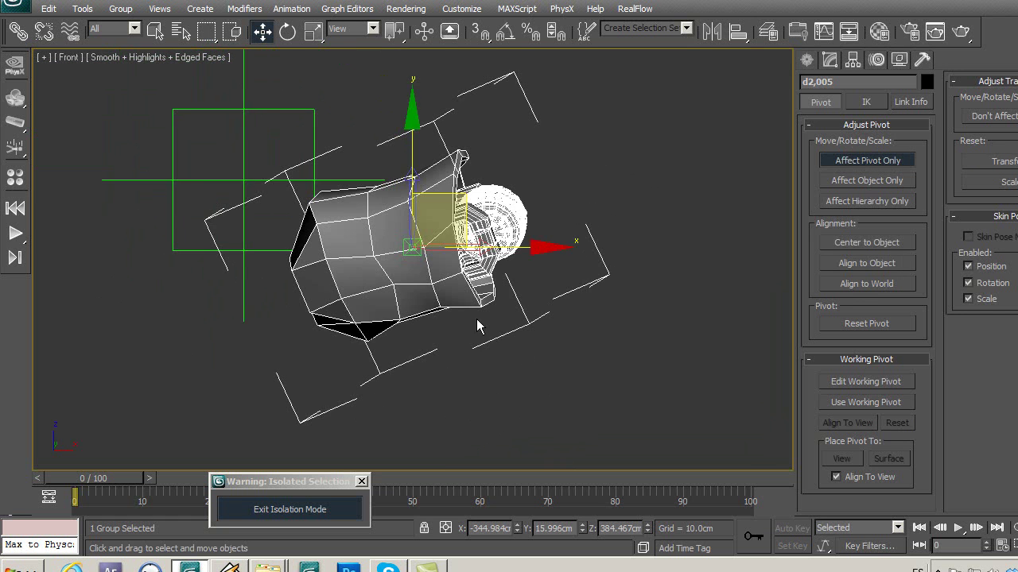
{"action": "scroll", "coordinate": [481, 293], "scroll_direction": "up", "scroll_amount": 2}
{"action": "scroll", "coordinate": [481, 293], "scroll_direction": "up", "scroll_amount": 2}
{"action": "scroll", "coordinate": [365, 322], "scroll_direction": "up", "scroll_amount": 3}
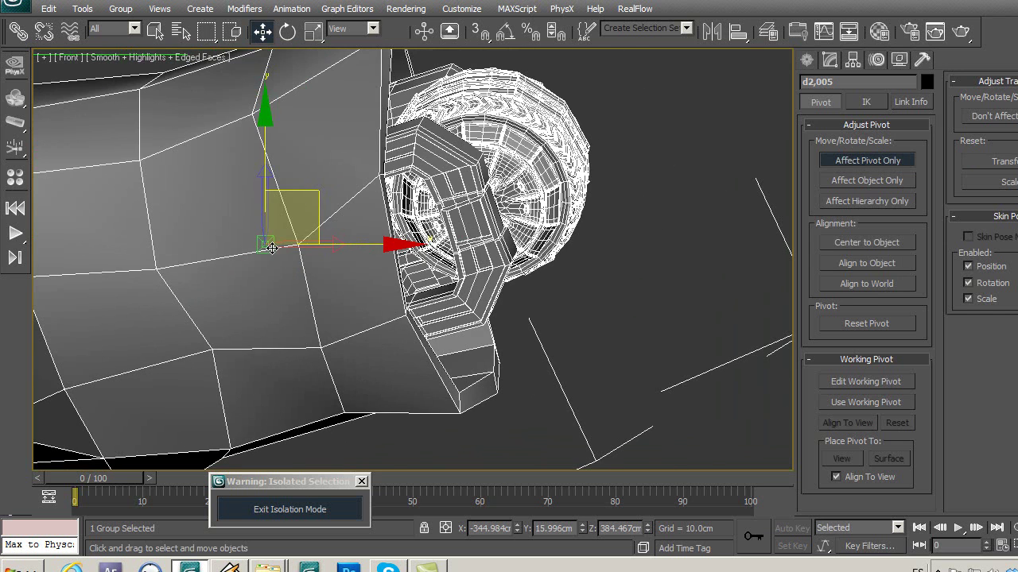
{"action": "left_click_drag", "start_coordinate": [310, 187], "coordinate": [534, 155]}
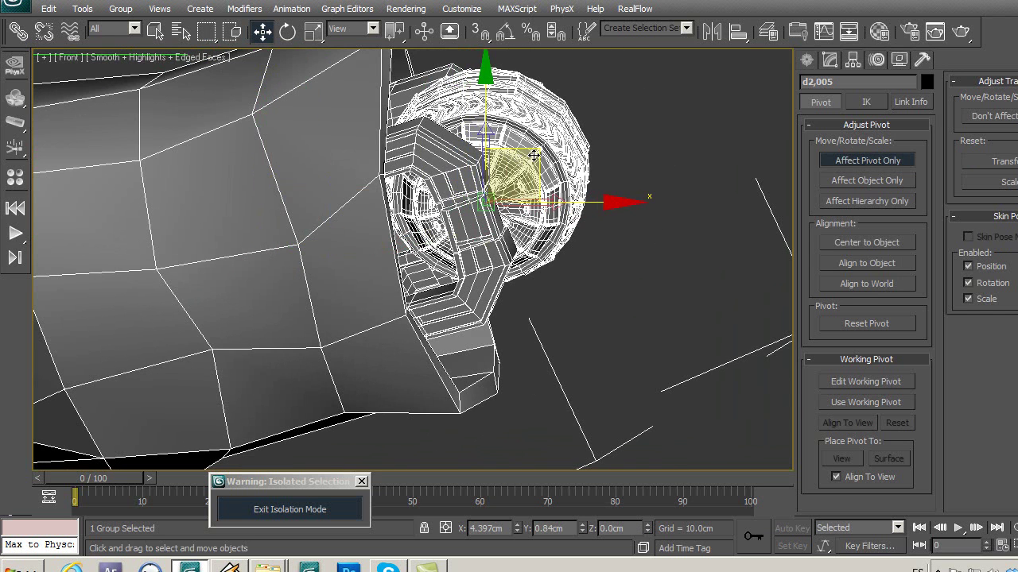
{"action": "middle_click_drag", "start_coordinate": [442, 259], "coordinate": [442, 317]}
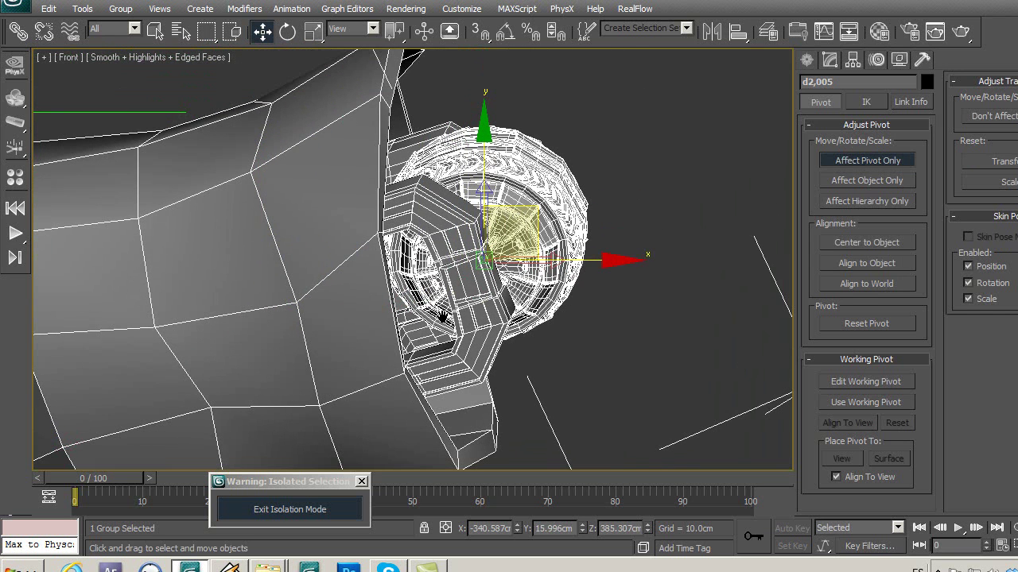
In Top view, bring d2,005's pivot down onto the wheel axis.
{"action": "key", "text": "t"}
{"action": "key", "text": "z"}
{"action": "scroll", "coordinate": [317, 187], "scroll_direction": "up", "scroll_amount": 3}
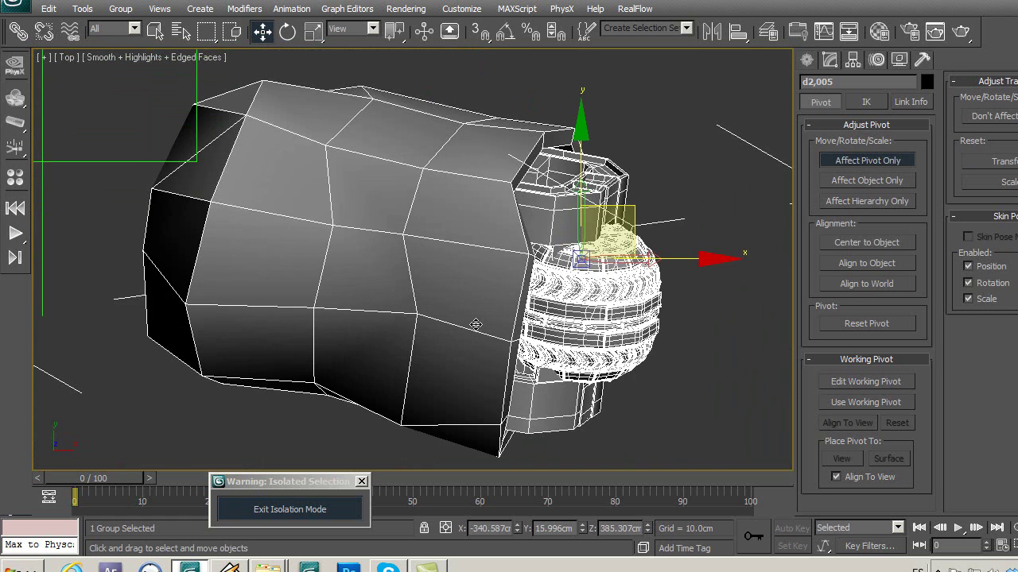
{"action": "scroll", "coordinate": [317, 187], "scroll_direction": "up", "scroll_amount": 3}
{"action": "left_click_drag", "start_coordinate": [450, 121], "coordinate": [471, 238]}
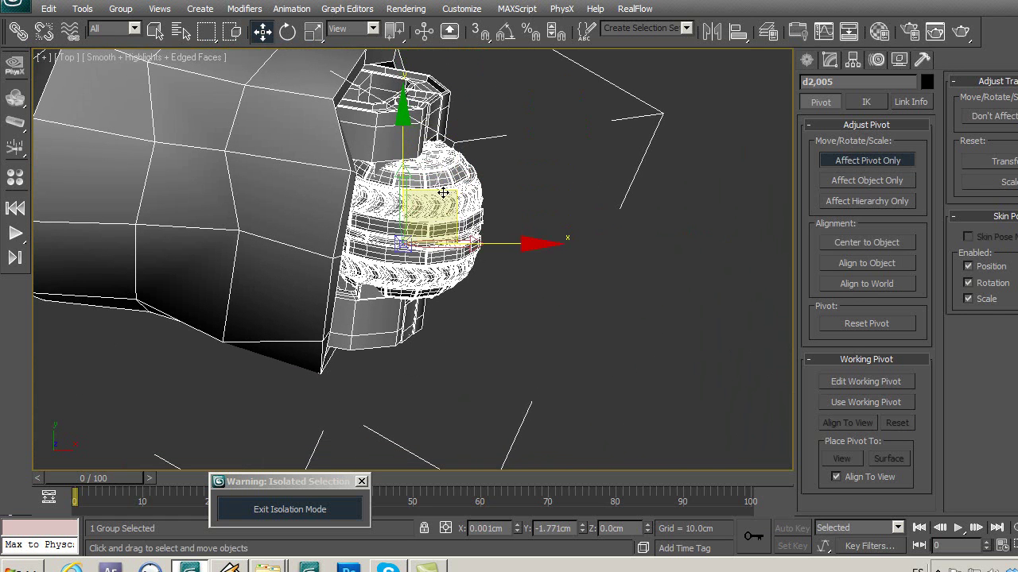
{"action": "middle_click_drag", "start_coordinate": [471, 238], "coordinate": [469, 264]}
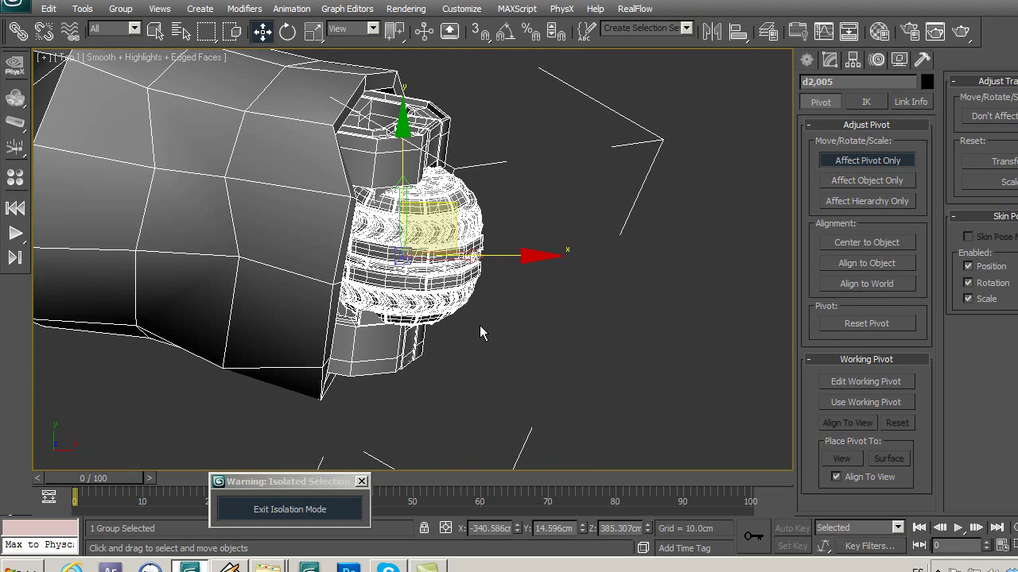
Verify d2,005's pivot from Left and Perspective views, then turn off Affect Pivot Only.
{"action": "key", "text": "l"}
{"action": "key", "text": "z"}
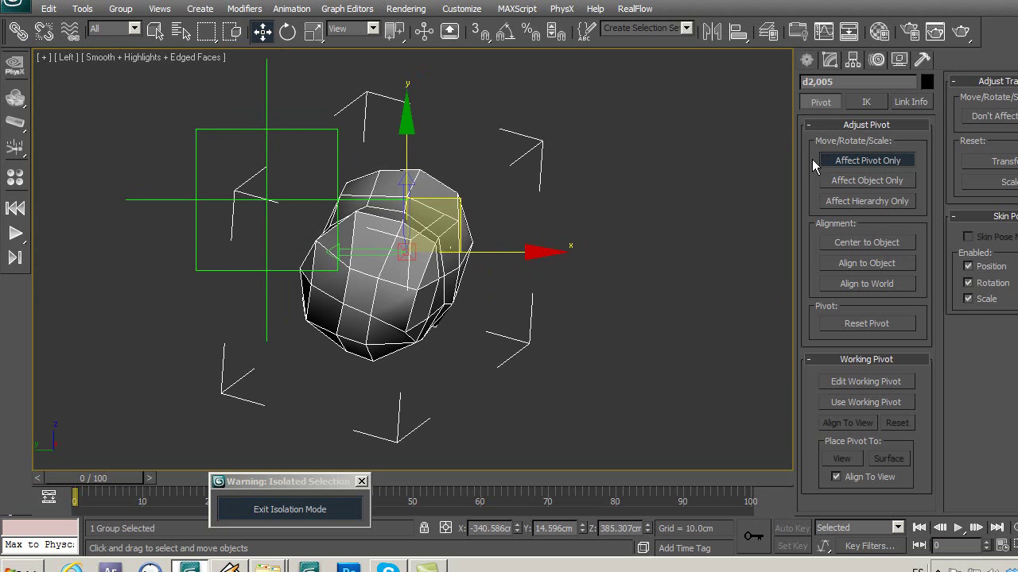
{"action": "middle_click_drag", "start_coordinate": [618, 299], "coordinate": [594, 343]}
{"action": "key", "text": "p"}
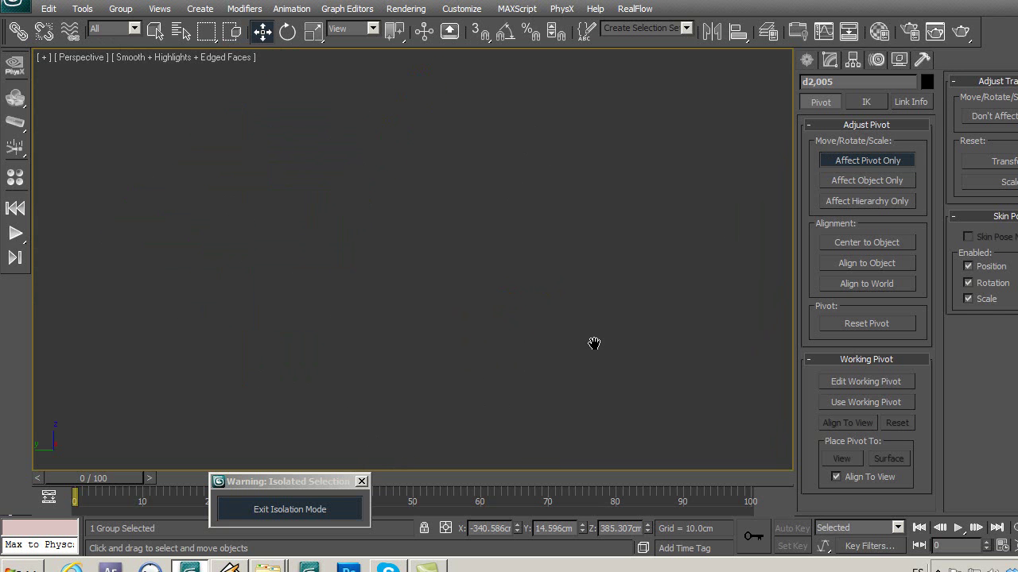
{"action": "key", "text": "z"}
{"action": "middle_click_drag", "start_coordinate": [524, 340], "coordinate": [345, 375], "text": "alt"}
{"action": "scroll", "coordinate": [445, 318], "scroll_direction": "up", "scroll_amount": 3}
{"action": "scroll", "coordinate": [481, 342], "scroll_direction": "up", "scroll_amount": 3}
{"action": "mouse_move", "coordinate": [481, 342]}
{"action": "middle_mouse_down", "text": "alt"}
{"action": "mouse_move", "coordinate": [487, 332]}
{"action": "mouse_move", "coordinate": [390, 357]}
{"action": "mouse_move", "coordinate": [604, 342]}
{"action": "mouse_move", "coordinate": [505, 249]}
{"action": "mouse_move", "coordinate": [571, 244]}
{"action": "middle_mouse_up", "text": "alt"}
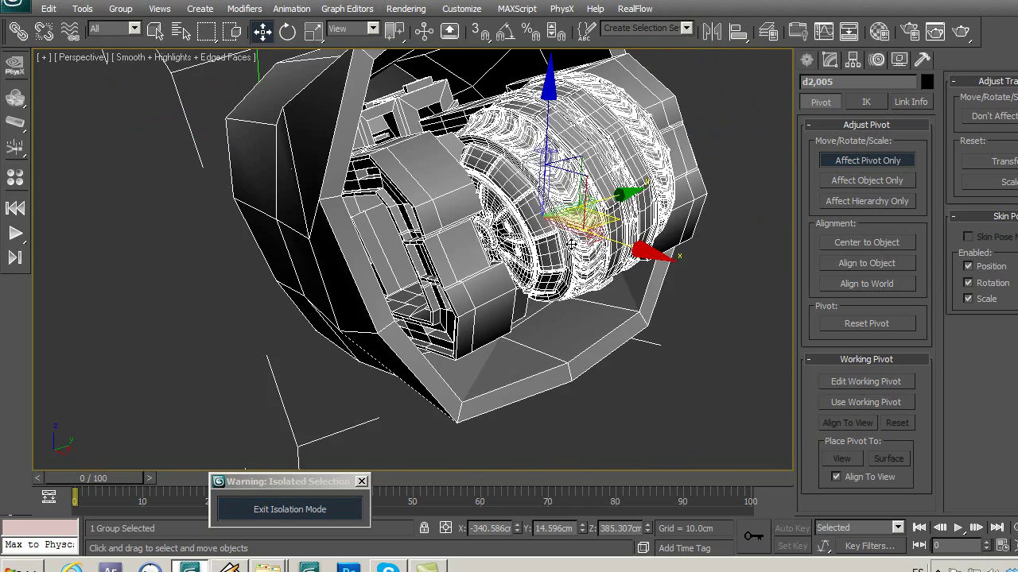
{"action": "left_click", "coordinate": [888, 167]}
{"action": "middle_click_drag", "start_coordinate": [509, 263], "coordinate": [390, 272], "text": "alt"}
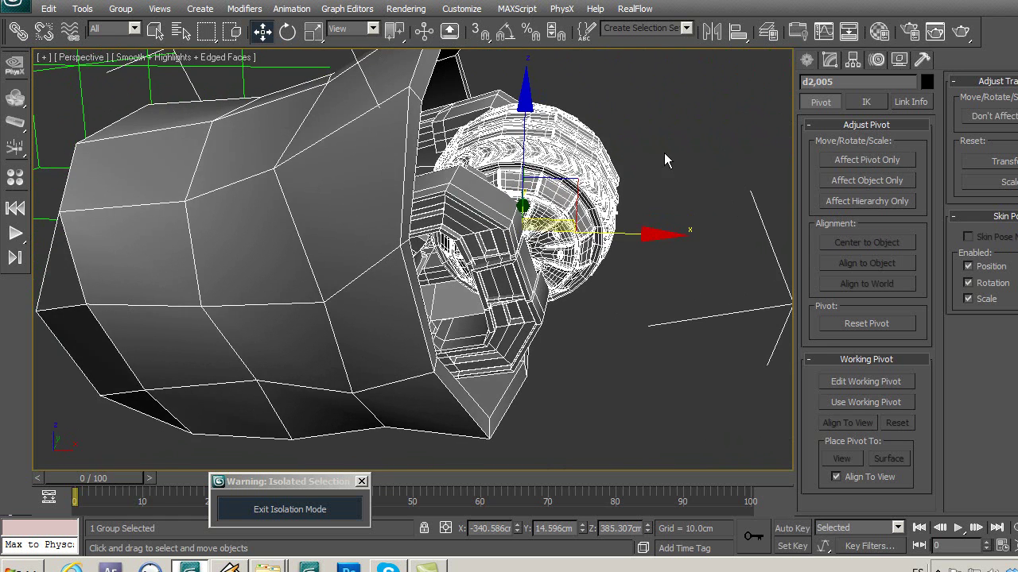
{"action": "left_click", "coordinate": [82, 9]}
Ungroup the d2,005 finger segment group.
{"action": "left_click", "coordinate": [635, 125]}
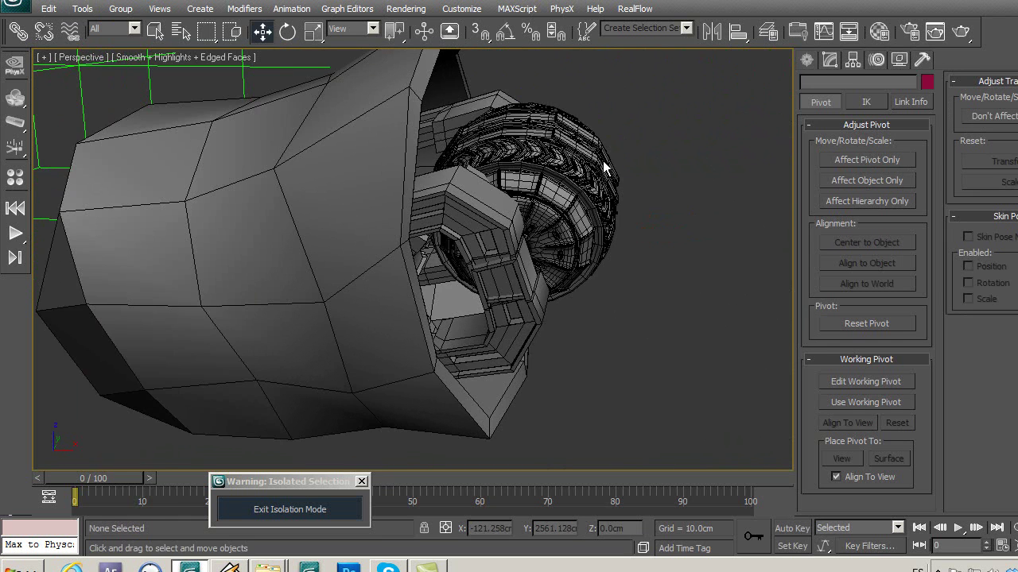
{"action": "scroll", "coordinate": [588, 174], "scroll_direction": "down", "scroll_amount": 3}
{"action": "scroll", "coordinate": [557, 183], "scroll_direction": "down", "scroll_amount": 2}
{"action": "scroll", "coordinate": [502, 203], "scroll_direction": "up", "scroll_amount": 2}
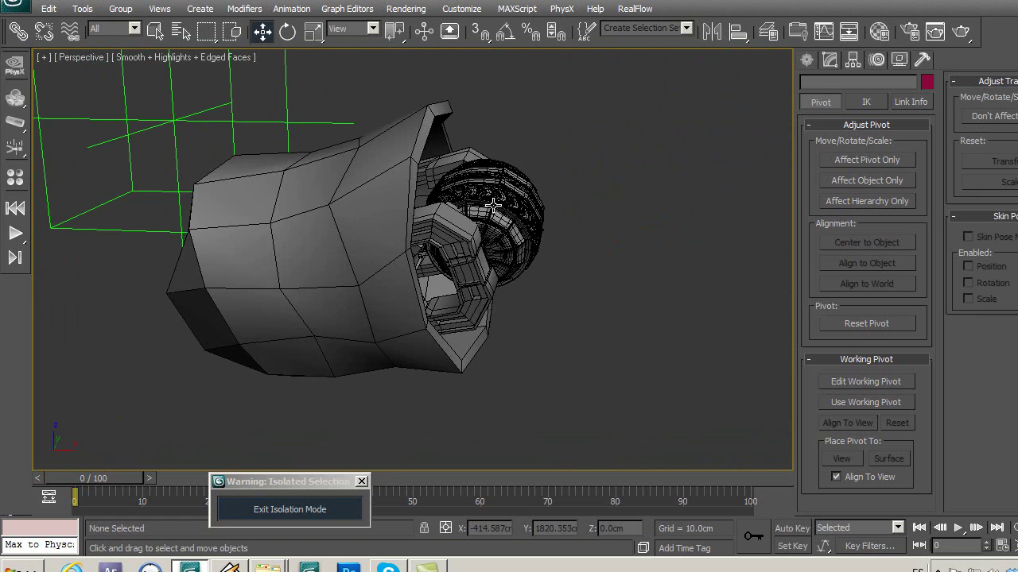
{"action": "left_click", "coordinate": [503, 208]}
{"action": "left_click", "coordinate": [82, 9]}
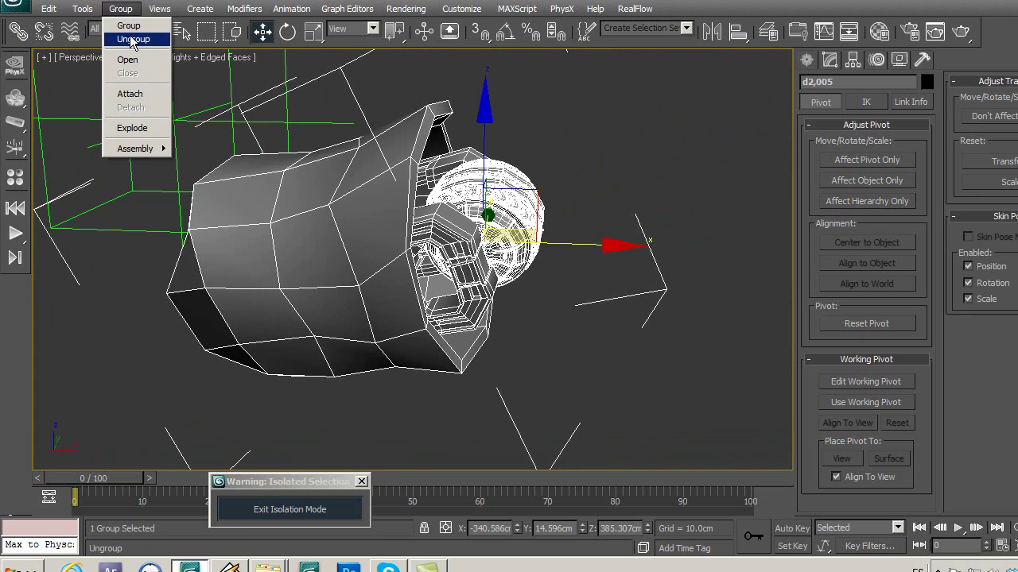
{"action": "left_click", "coordinate": [133, 39]}
Align Capsule033's pivot to world and centre it on the sphere.
{"action": "left_click", "coordinate": [536, 127]}
{"action": "middle_click_drag", "start_coordinate": [539, 188], "coordinate": [534, 201]}
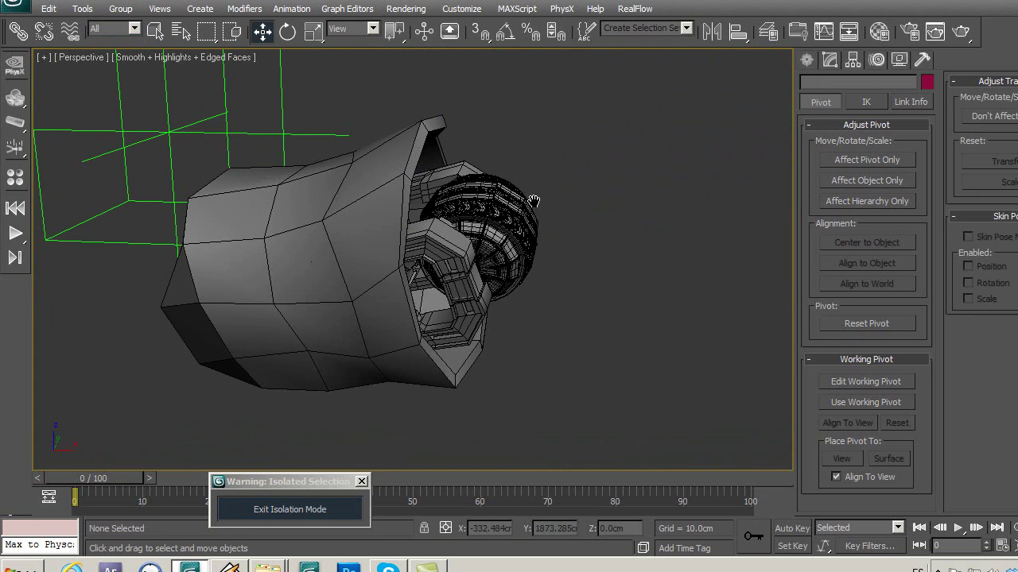
{"action": "left_click", "coordinate": [485, 223]}
{"action": "left_click", "coordinate": [855, 160]}
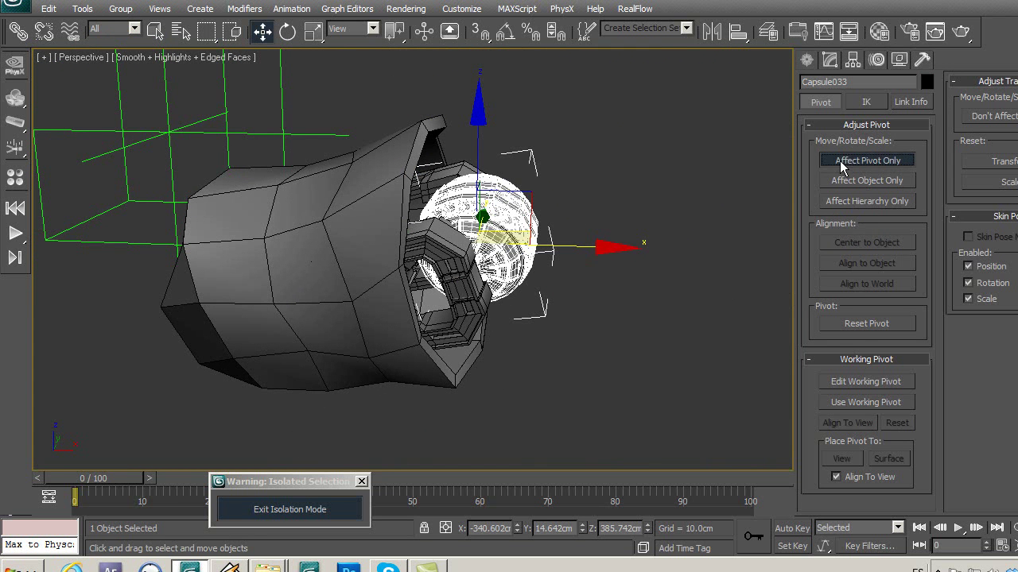
{"action": "left_click", "coordinate": [860, 285]}
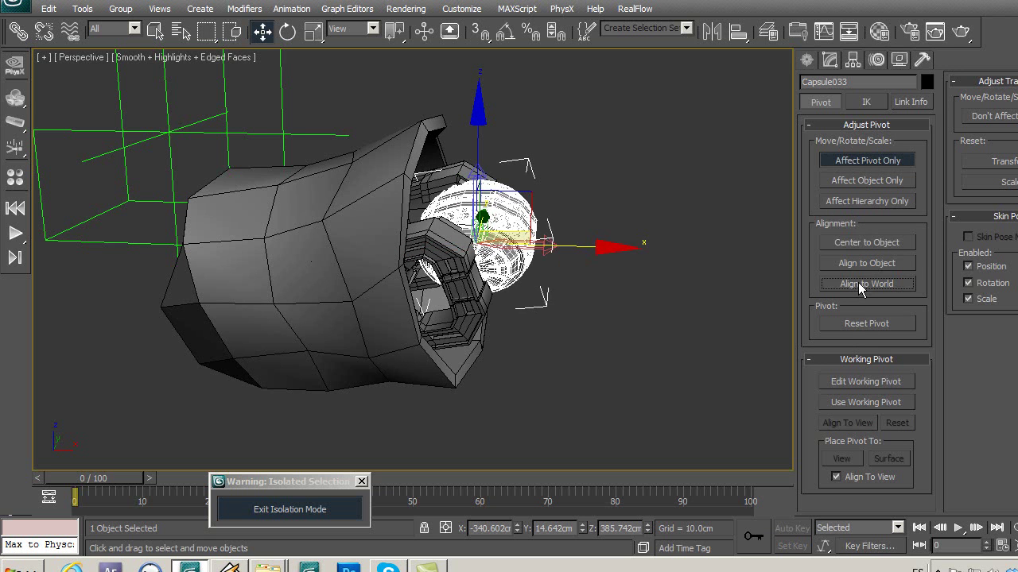
{"action": "middle_click_drag", "start_coordinate": [690, 257], "coordinate": [602, 266]}
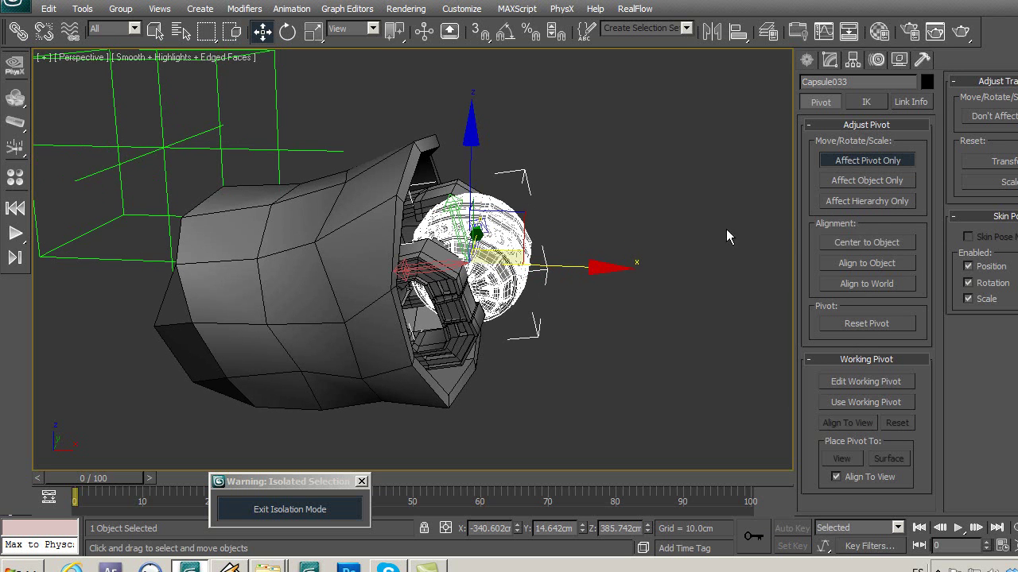
{"action": "left_click", "coordinate": [863, 242]}
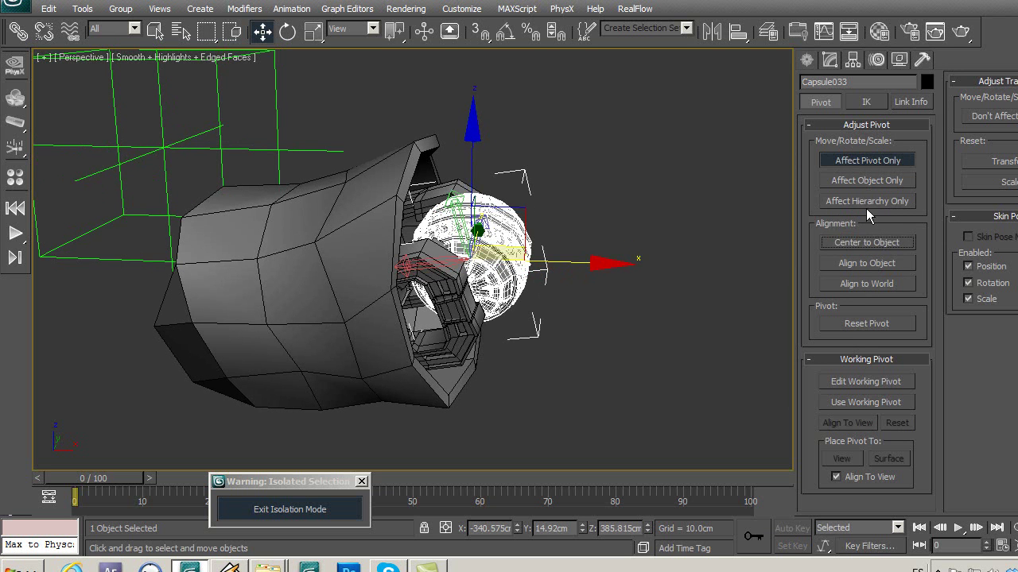
{"action": "left_click", "coordinate": [855, 163]}
Align helper Point12 onto the Capsule033 sphere's pivot.
{"action": "middle_click_drag", "start_coordinate": [593, 164], "coordinate": [610, 173]}
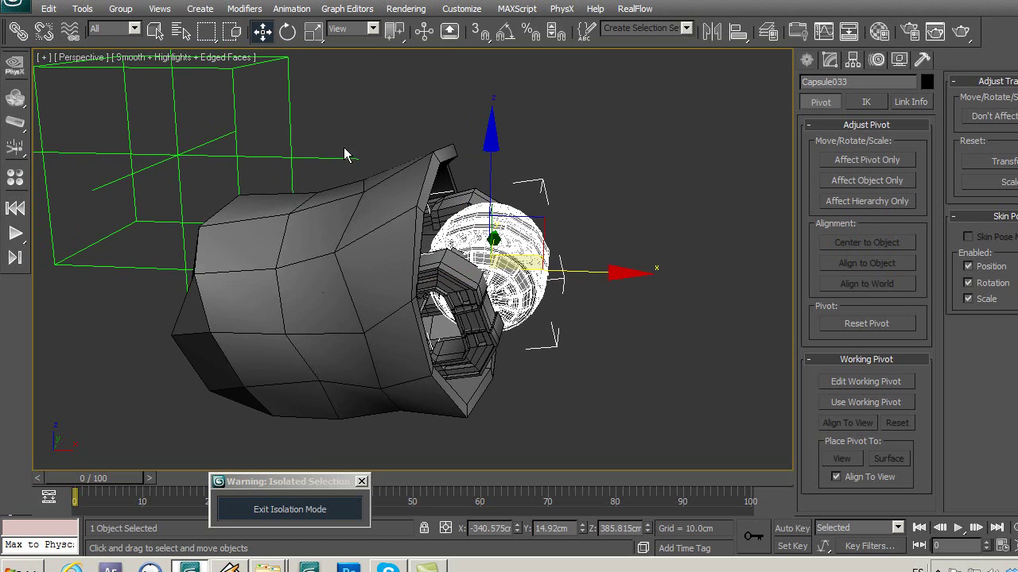
{"action": "left_click", "coordinate": [294, 152]}
{"action": "left_click", "coordinate": [738, 32]}
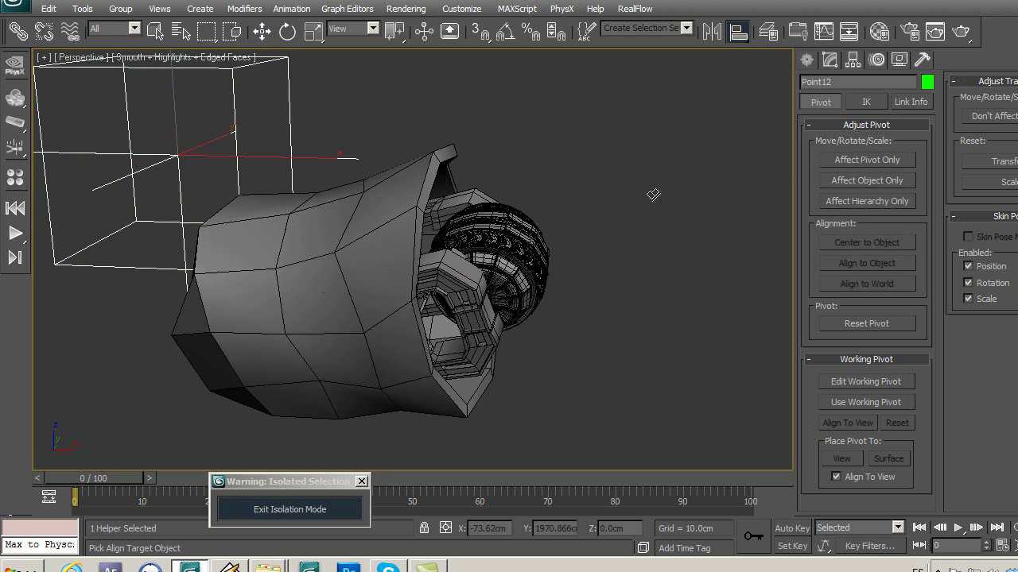
{"action": "left_click", "coordinate": [521, 253]}
{"action": "left_click", "coordinate": [689, 347]}
{"action": "mouse_move", "coordinate": [690, 347]}
{"action": "middle_mouse_down", "text": "alt"}
{"action": "mouse_move", "coordinate": [393, 280]}
{"action": "mouse_move", "coordinate": [623, 286]}
{"action": "mouse_move", "coordinate": [609, 306]}
{"action": "mouse_move", "coordinate": [627, 309]}
{"action": "middle_mouse_up", "text": "alt"}
Limit selection to geometry and box-select the eight hand parts inside Point12's box.
{"action": "left_click", "coordinate": [282, 295]}
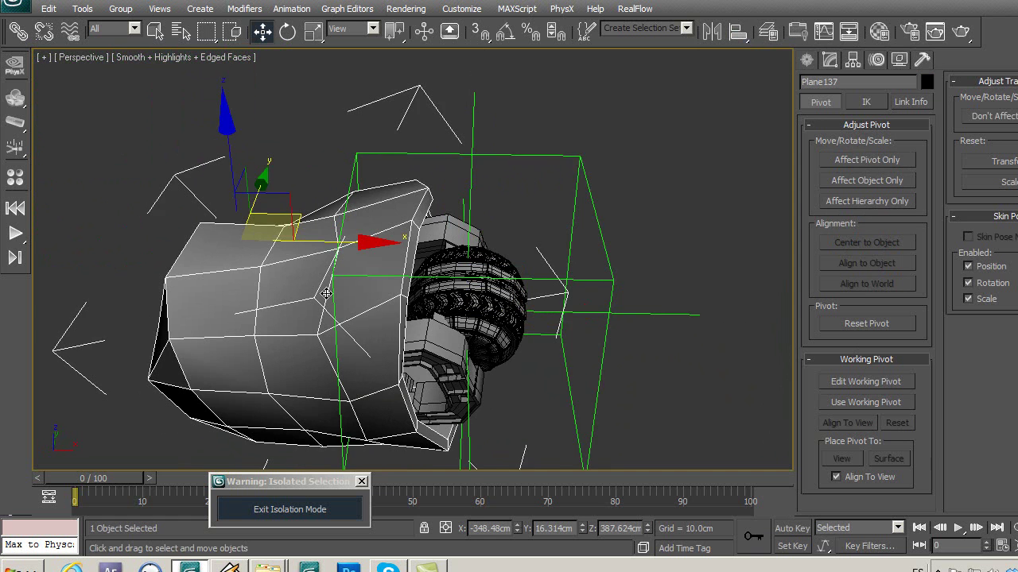
{"action": "middle_click_drag", "start_coordinate": [327, 294], "coordinate": [346, 242]}
{"action": "left_click", "coordinate": [116, 32]}
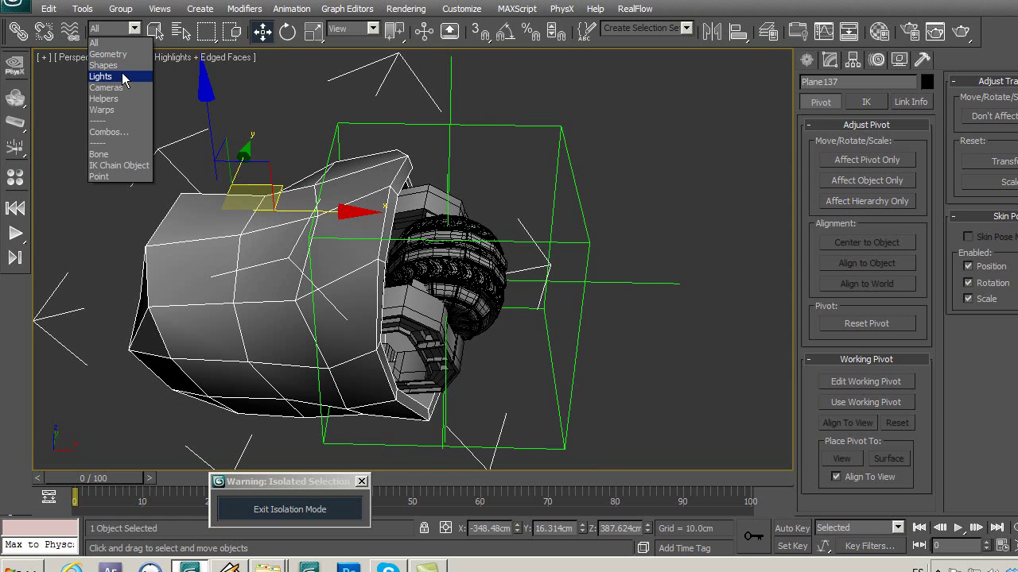
{"action": "left_click", "coordinate": [122, 56]}
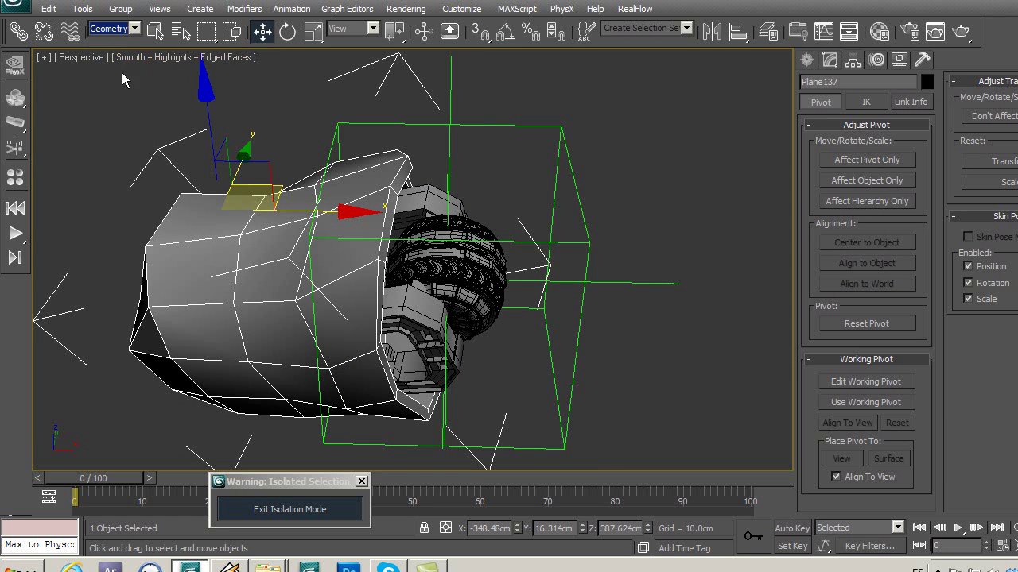
{"action": "left_click", "coordinate": [110, 140]}
{"action": "left_click_drag", "start_coordinate": [528, 433], "coordinate": [519, 322]}
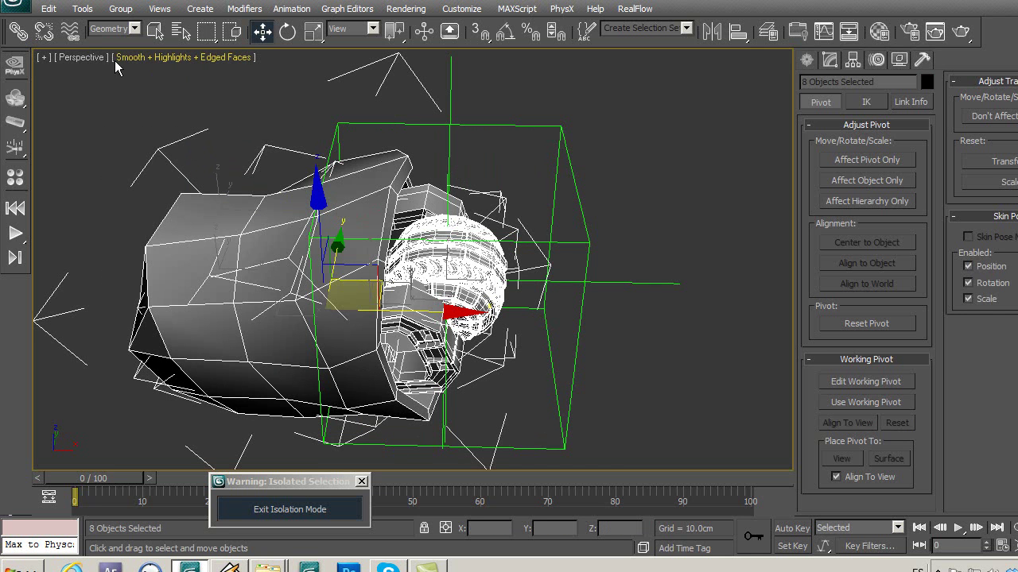
Re-allow helpers in the filter and link the eight parts to Point12.
{"action": "left_click", "coordinate": [18, 31]}
{"action": "mouse_move", "coordinate": [459, 208]}
{"action": "left_mouse_down"}
{"action": "mouse_move", "coordinate": [580, 205]}
{"action": "mouse_move", "coordinate": [586, 246]}
{"action": "left_mouse_up"}
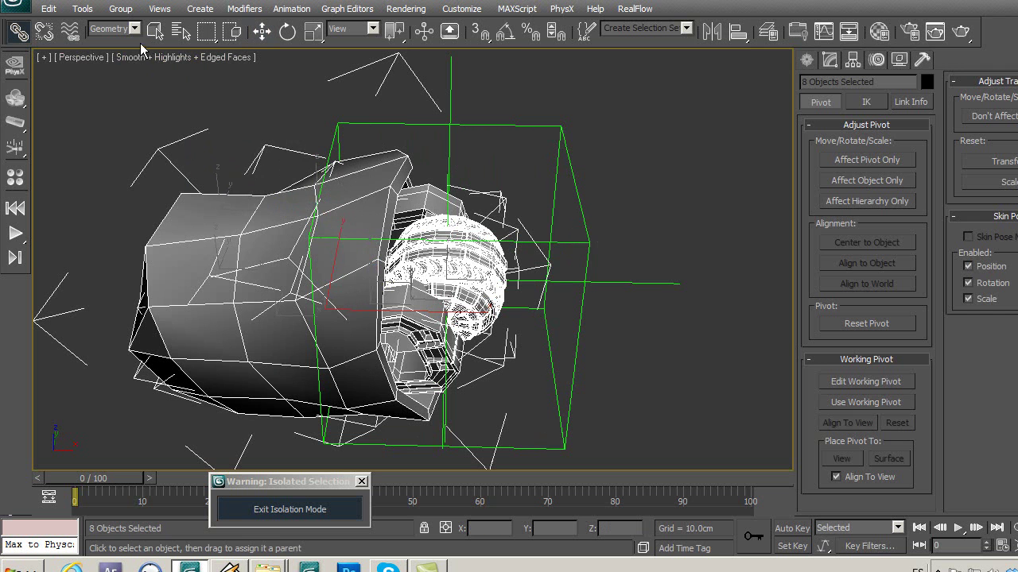
{"action": "left_click", "coordinate": [113, 29]}
{"action": "left_click", "coordinate": [111, 43]}
{"action": "left_click", "coordinate": [331, 238]}
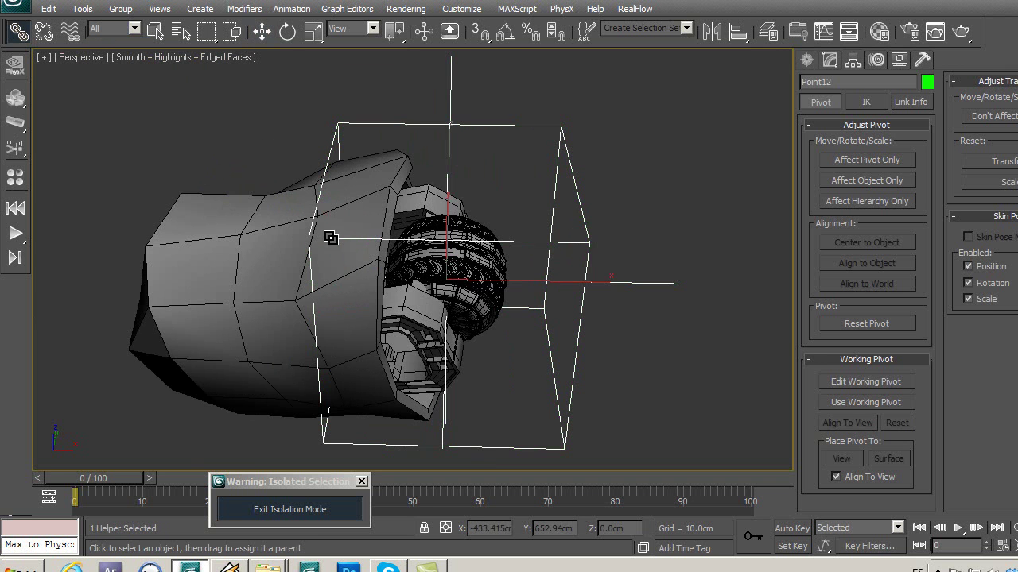
{"action": "key", "text": "ctrl+a"}
{"action": "left_click_drag", "start_coordinate": [365, 207], "coordinate": [562, 145]}
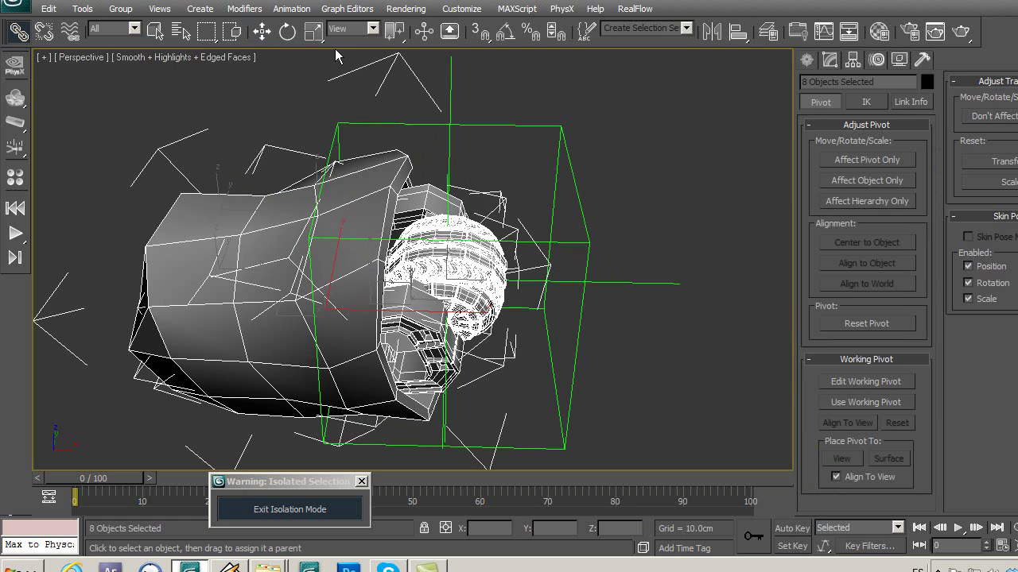
{"action": "left_click", "coordinate": [261, 33]}
{"action": "left_click", "coordinate": [453, 121]}
{"action": "middle_click_drag", "start_coordinate": [502, 232], "coordinate": [472, 172], "text": "alt"}
{"action": "left_click", "coordinate": [500, 315]}
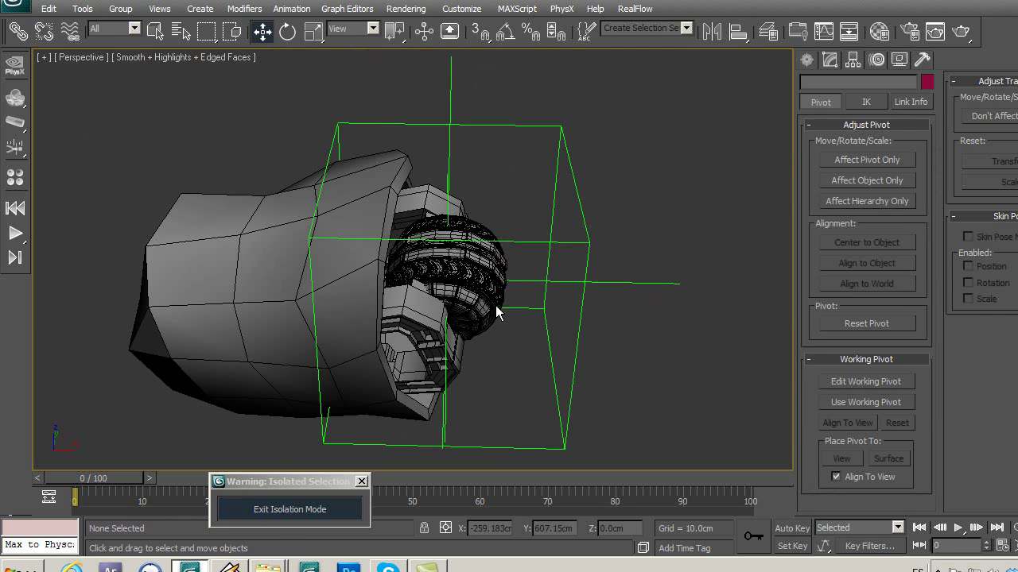
Exit isolation mode and zoom out to frame the whole character.
{"action": "left_click", "coordinate": [306, 508]}
{"action": "mouse_move", "coordinate": [504, 350]}
{"action": "middle_mouse_down"}
{"action": "mouse_move", "coordinate": [480, 296]}
{"action": "mouse_move", "coordinate": [470, 319]}
{"action": "middle_mouse_up"}
{"action": "scroll", "coordinate": [358, 267], "scroll_direction": "up", "scroll_amount": 2}
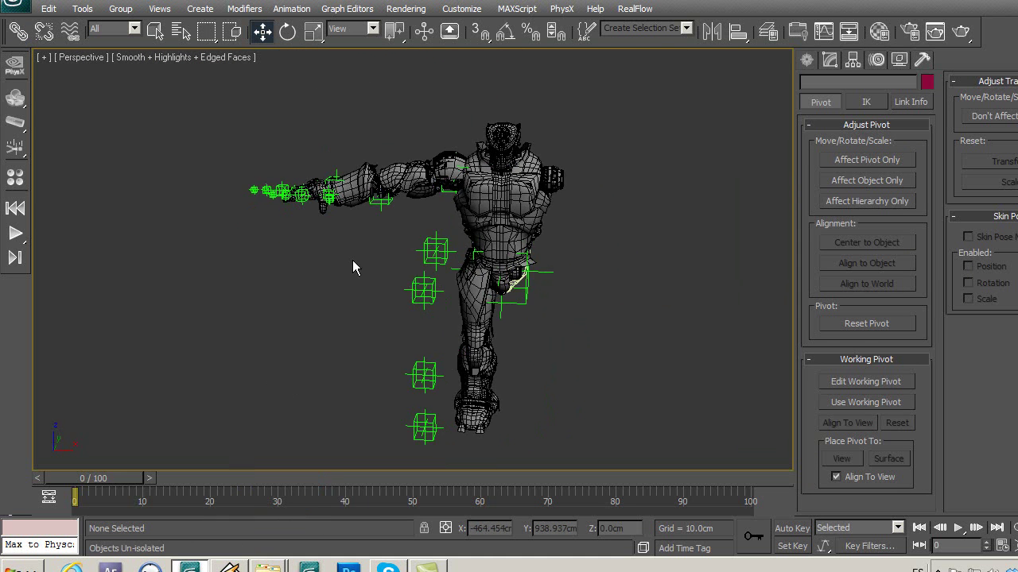
{"action": "scroll", "coordinate": [354, 232], "scroll_direction": "up", "scroll_amount": 2}
{"action": "scroll", "coordinate": [353, 231], "scroll_direction": "up", "scroll_amount": 2}
{"action": "middle_click_drag", "start_coordinate": [357, 218], "coordinate": [407, 291]}
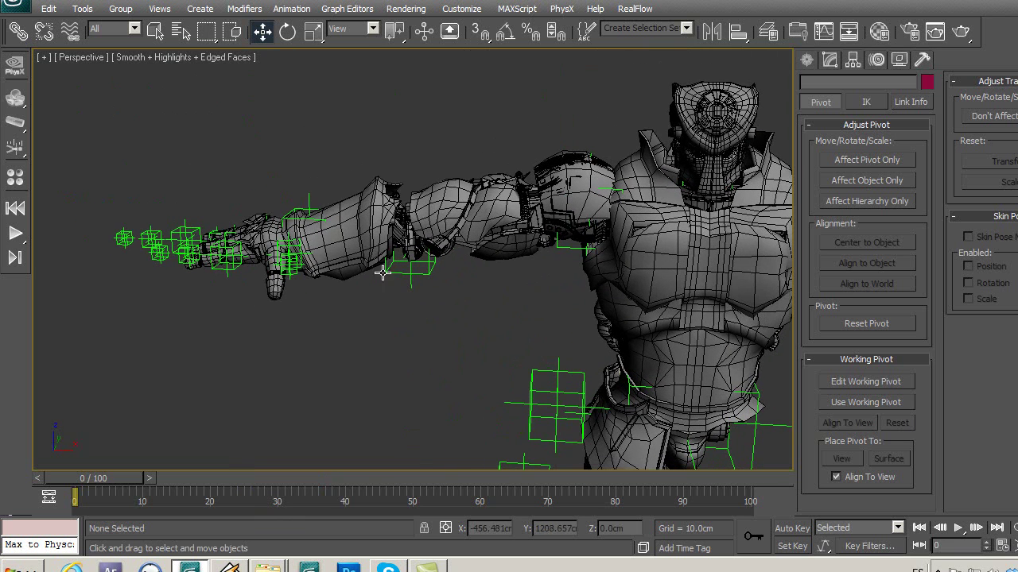
Select the forearm group b2, then pan and orbit in close on the robot hand.
{"action": "left_click", "coordinate": [362, 268]}
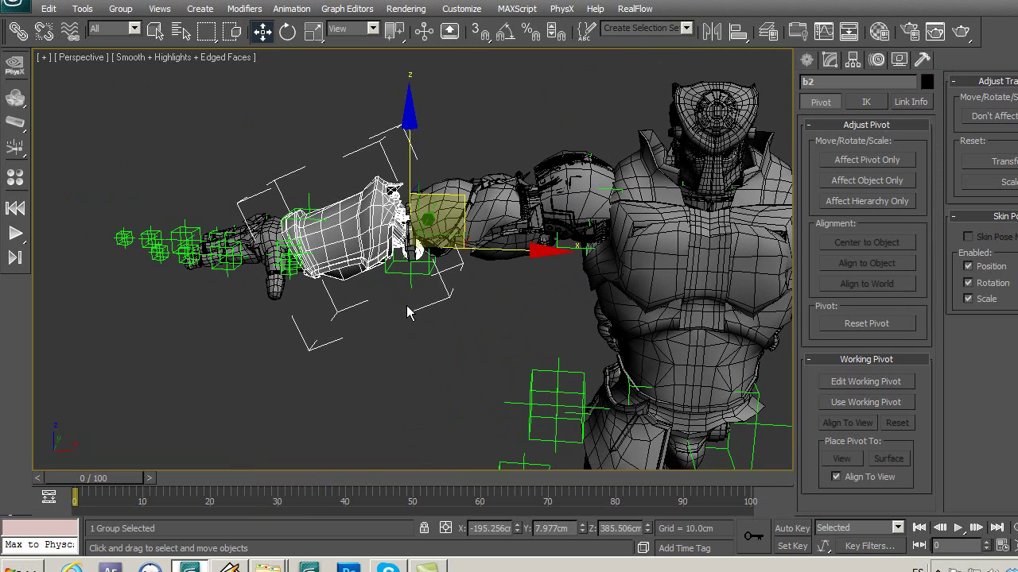
{"action": "mouse_move", "coordinate": [393, 306]}
{"action": "middle_mouse_down"}
{"action": "mouse_move", "coordinate": [403, 329]}
{"action": "mouse_move", "coordinate": [477, 249]}
{"action": "middle_mouse_up"}
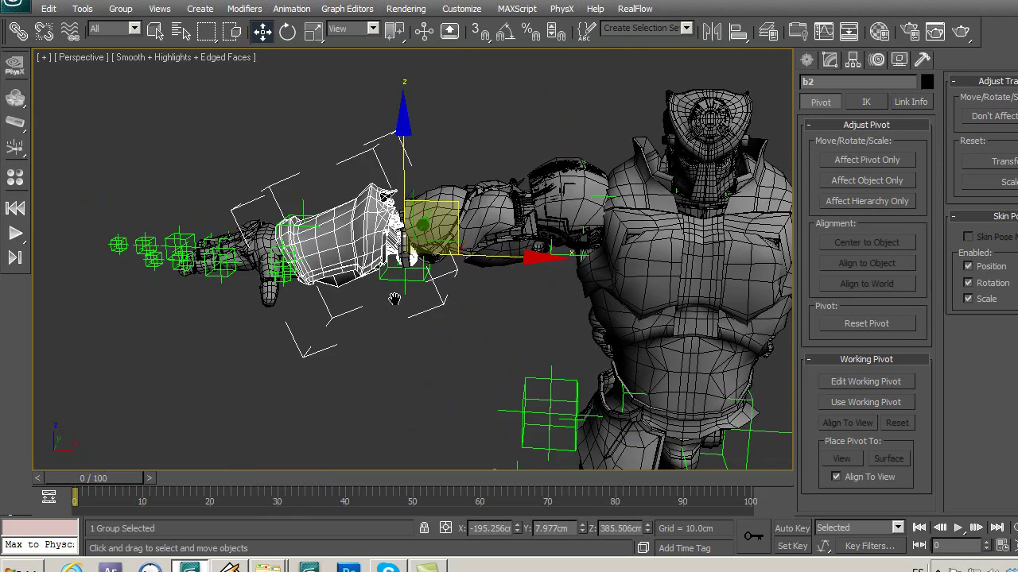
{"action": "middle_click_drag", "start_coordinate": [487, 285], "coordinate": [501, 291]}
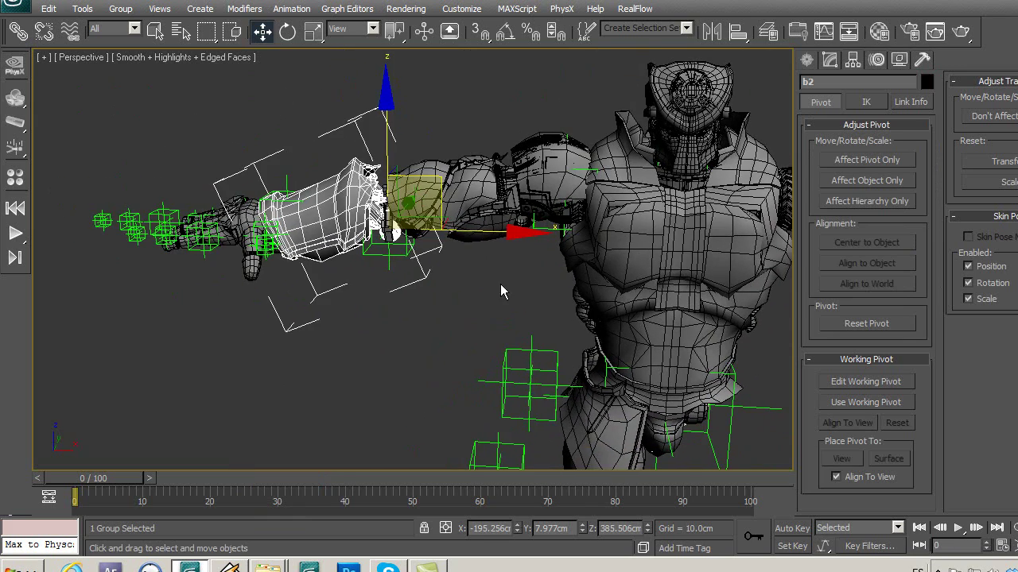
{"action": "middle_click_drag", "start_coordinate": [376, 310], "coordinate": [402, 335]}
{"action": "middle_click_drag", "start_coordinate": [329, 318], "coordinate": [406, 342]}
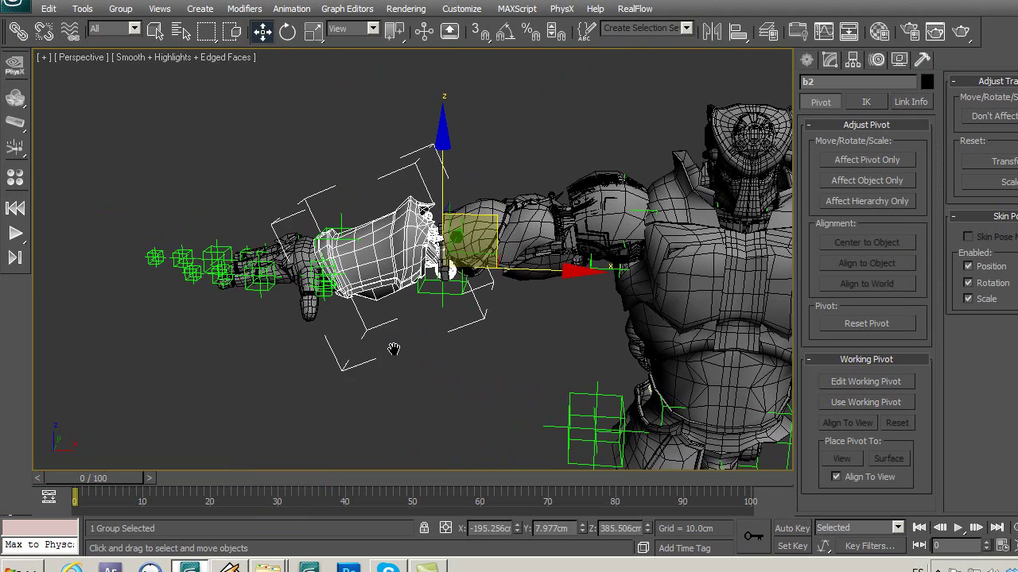
{"action": "scroll", "coordinate": [416, 326], "scroll_direction": "up", "scroll_amount": 1}
{"action": "scroll", "coordinate": [416, 326], "scroll_direction": "up", "scroll_amount": 2}
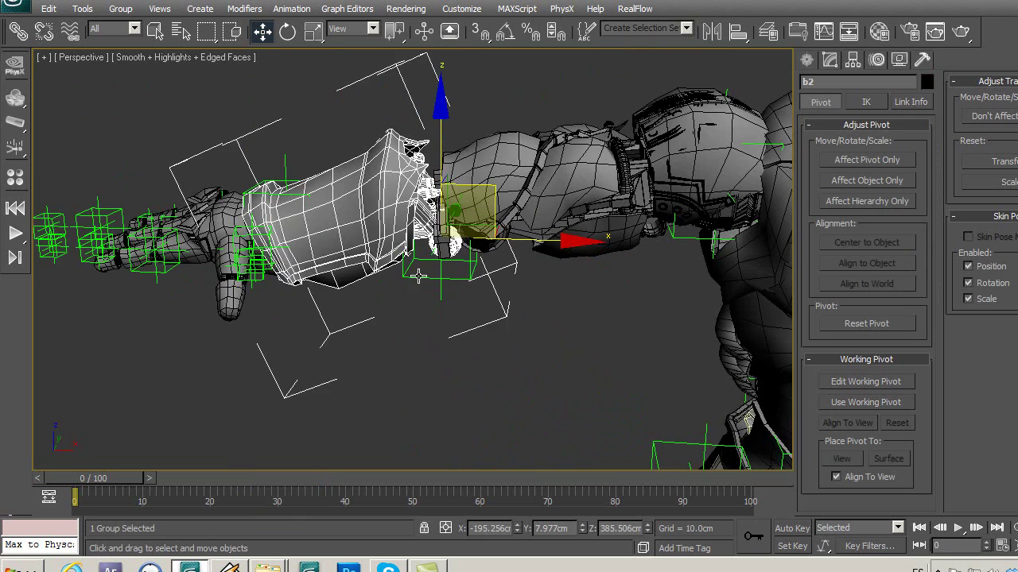
{"action": "middle_click_drag", "start_coordinate": [418, 275], "coordinate": [423, 306]}
{"action": "mouse_move", "coordinate": [490, 325]}
{"action": "middle_mouse_down"}
{"action": "mouse_move", "coordinate": [474, 296]}
{"action": "mouse_move", "coordinate": [632, 313]}
{"action": "mouse_move", "coordinate": [677, 307]}
{"action": "middle_mouse_up"}
{"action": "middle_click_drag", "start_coordinate": [511, 336], "coordinate": [462, 345]}
{"action": "mouse_move", "coordinate": [304, 351]}
{"action": "middle_mouse_down", "text": "alt"}
{"action": "mouse_move", "coordinate": [341, 363]}
{"action": "mouse_move", "coordinate": [322, 408]}
{"action": "middle_mouse_up", "text": "alt"}
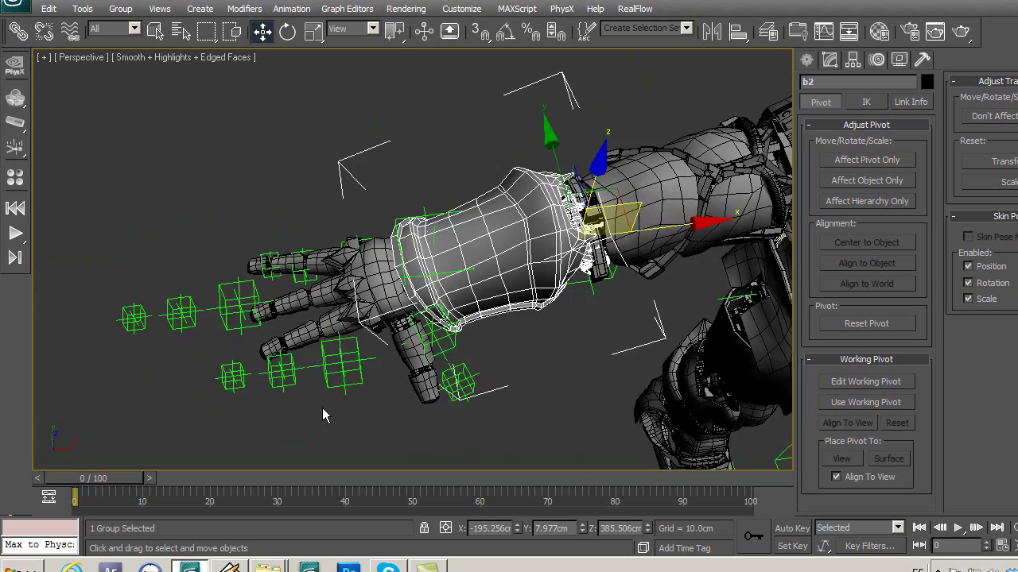
{"action": "scroll", "coordinate": [335, 298], "scroll_direction": "up", "scroll_amount": 3}
Select finger group d2,1,002 together with its point helper box.
{"action": "middle_click_drag", "start_coordinate": [364, 231], "coordinate": [515, 225]}
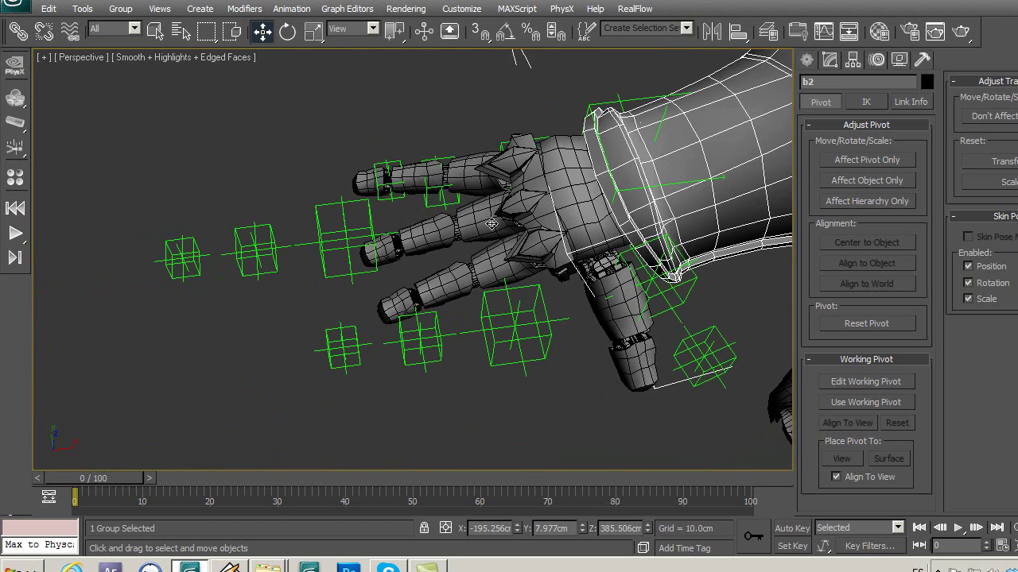
{"action": "left_click", "coordinate": [492, 224]}
{"action": "left_click", "coordinate": [365, 229], "text": "ctrl"}
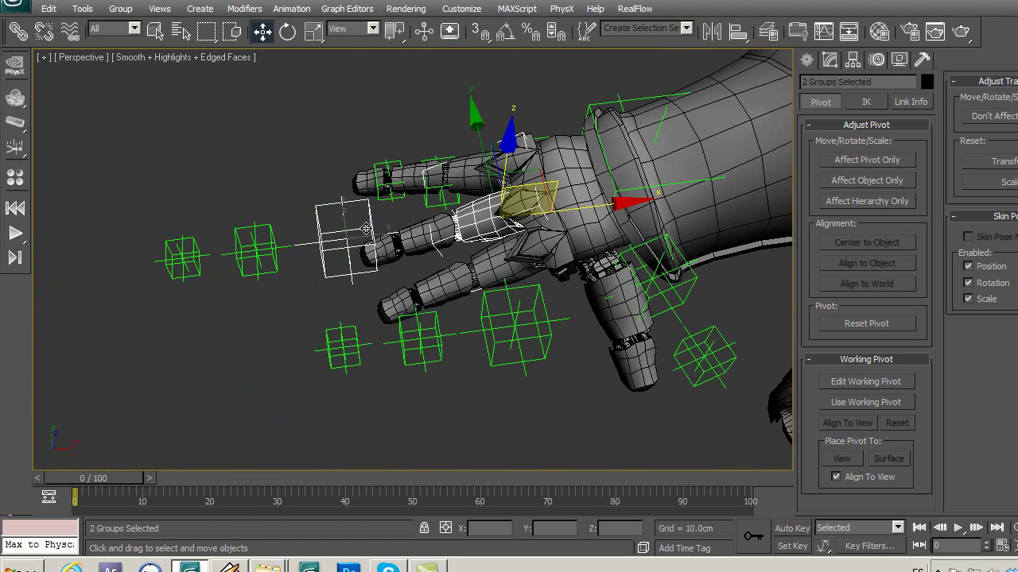
Isolate finger group d2,1,002 with its helper (Alt+Q) and select the group.
{"action": "key", "text": "alt+q"}
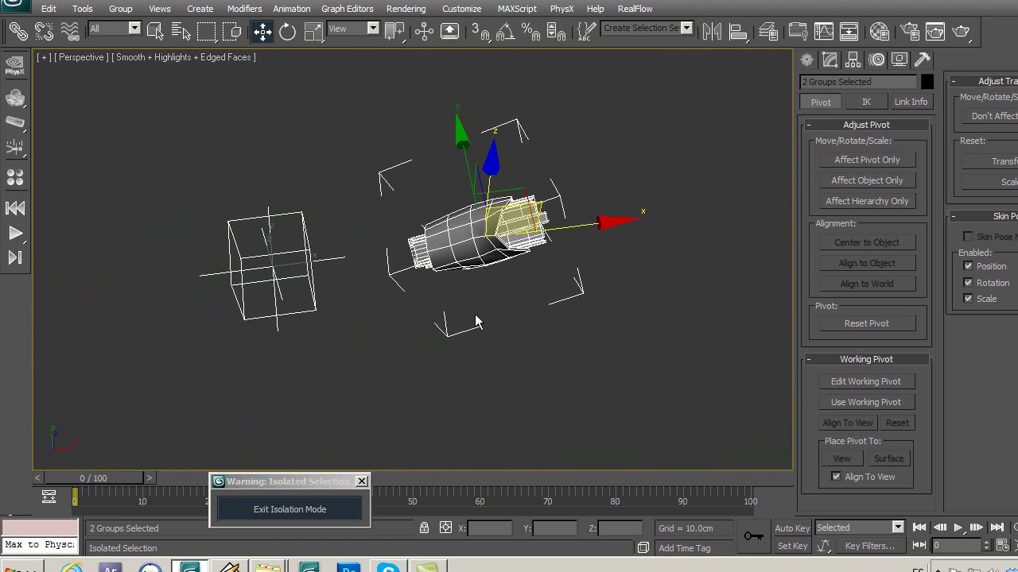
{"action": "middle_click_drag", "start_coordinate": [475, 321], "coordinate": [420, 221], "text": "alt"}
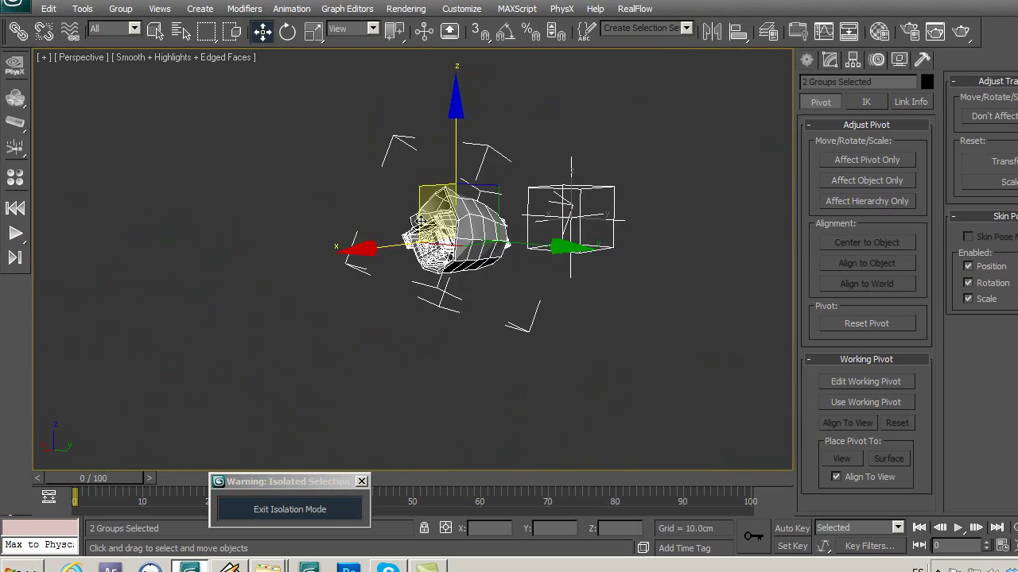
{"action": "scroll", "coordinate": [422, 221], "scroll_direction": "up", "scroll_amount": 5}
{"action": "mouse_move", "coordinate": [421, 221]}
{"action": "middle_mouse_down", "text": "alt"}
{"action": "mouse_move", "coordinate": [518, 291]}
{"action": "mouse_move", "coordinate": [394, 267]}
{"action": "middle_mouse_up", "text": "alt"}
{"action": "left_click", "coordinate": [393, 266]}
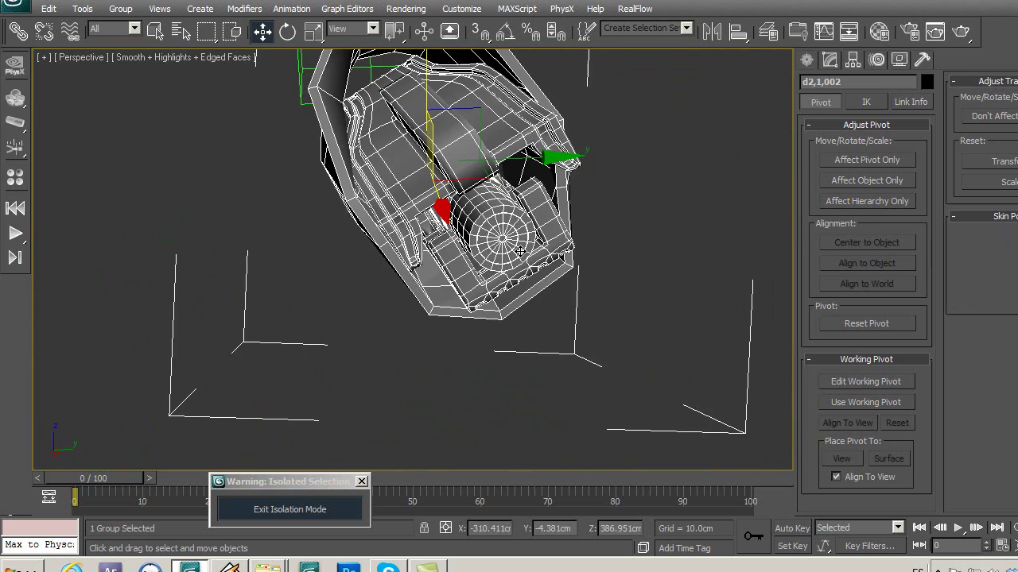
Open and close the finger group, then ungroup it into its ten parts.
{"action": "left_click", "coordinate": [120, 9]}
{"action": "left_click", "coordinate": [125, 64]}
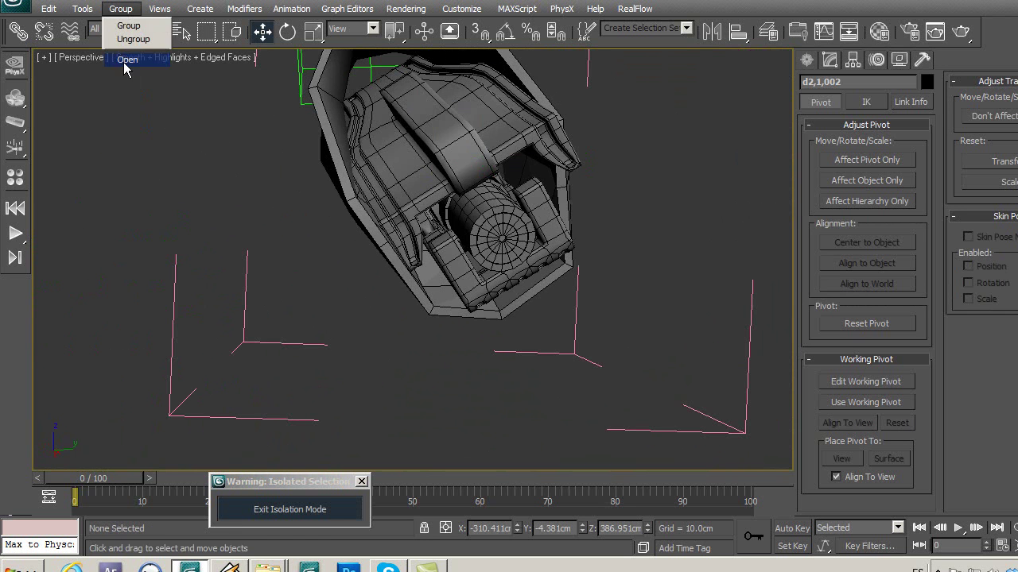
{"action": "left_click", "coordinate": [415, 186]}
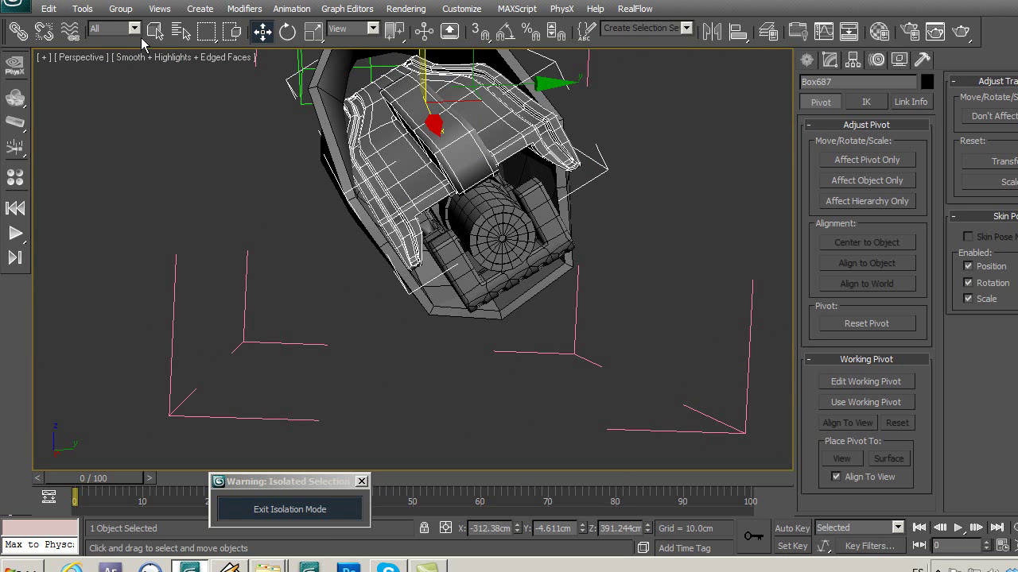
{"action": "left_click", "coordinate": [121, 8]}
{"action": "left_click", "coordinate": [140, 77]}
{"action": "left_click", "coordinate": [121, 9]}
{"action": "left_click", "coordinate": [131, 38]}
Reduce the height segments of joint tubes Tube679 and Tube680 to 1.
{"action": "left_click", "coordinate": [230, 198]}
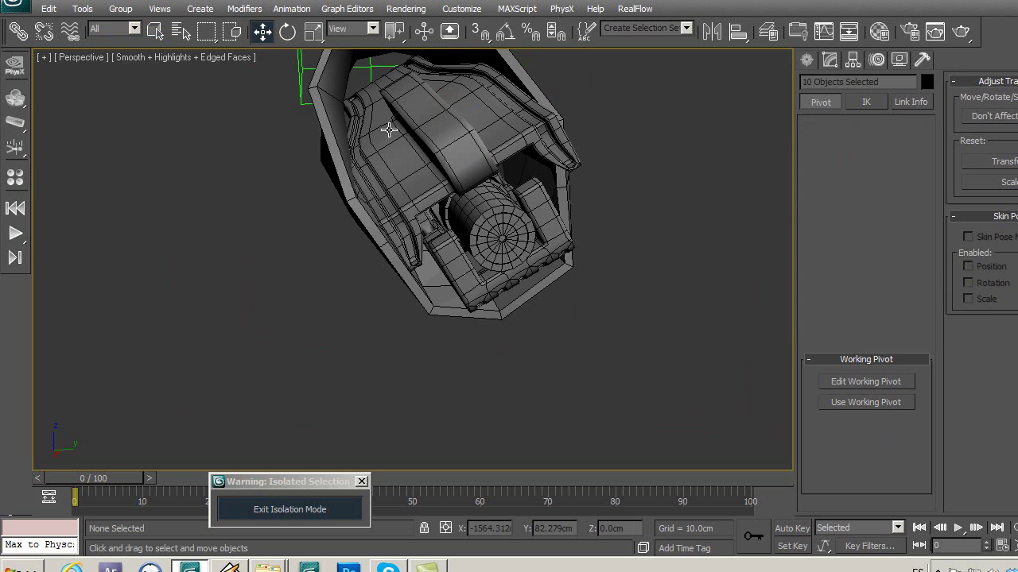
{"action": "left_click", "coordinate": [389, 129]}
{"action": "left_click", "coordinate": [830, 63]}
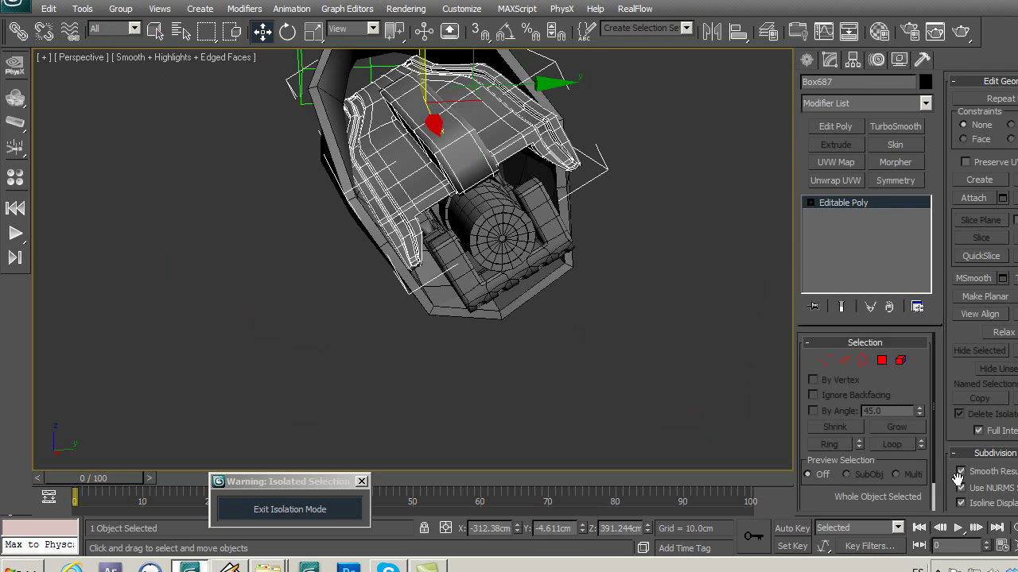
{"action": "left_click", "coordinate": [518, 248]}
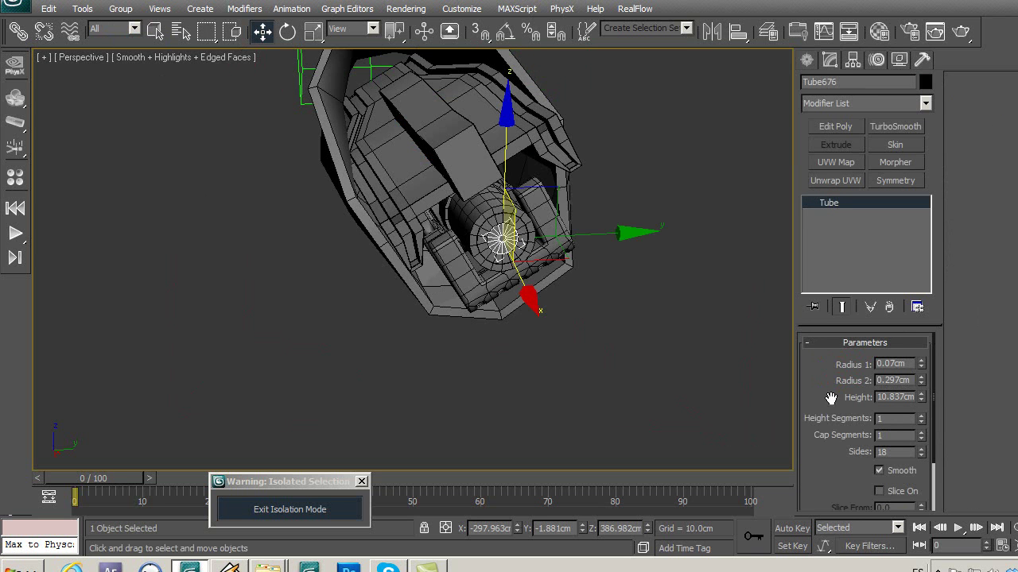
{"action": "left_click", "coordinate": [455, 216]}
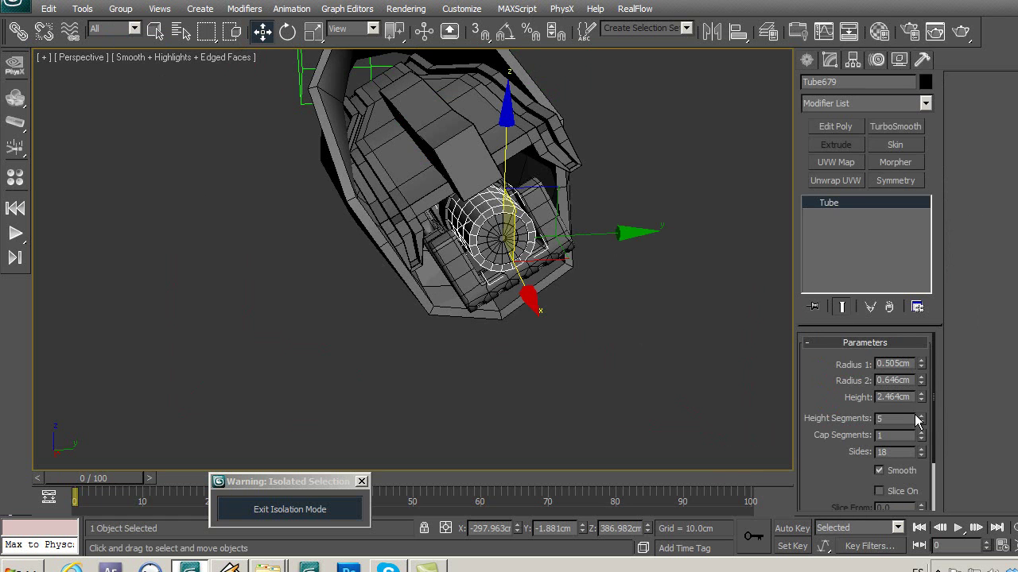
{"action": "left_click_drag", "start_coordinate": [922, 423], "coordinate": [955, 490]}
{"action": "middle_click_drag", "start_coordinate": [580, 296], "coordinate": [487, 290], "text": "alt"}
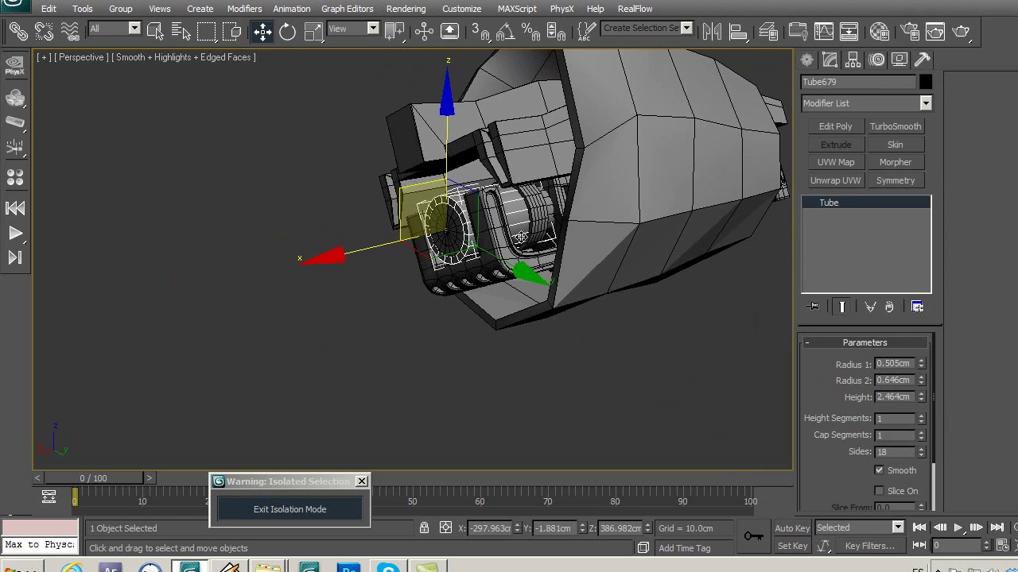
{"action": "left_click", "coordinate": [541, 227]}
{"action": "right_click", "coordinate": [920, 420]}
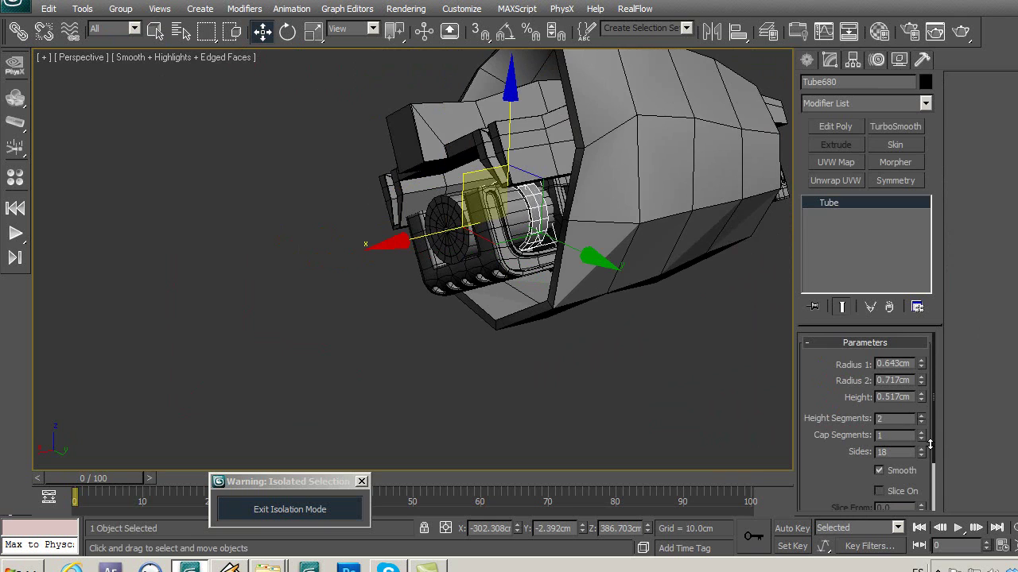
Turn off Use NURMS smoothing on the ring housing Box692.
{"action": "mouse_move", "coordinate": [612, 382]}
{"action": "middle_mouse_down", "text": "alt"}
{"action": "mouse_move", "coordinate": [689, 336]}
{"action": "mouse_move", "coordinate": [401, 270]}
{"action": "mouse_move", "coordinate": [408, 173]}
{"action": "mouse_move", "coordinate": [410, 256]}
{"action": "middle_mouse_up", "text": "alt"}
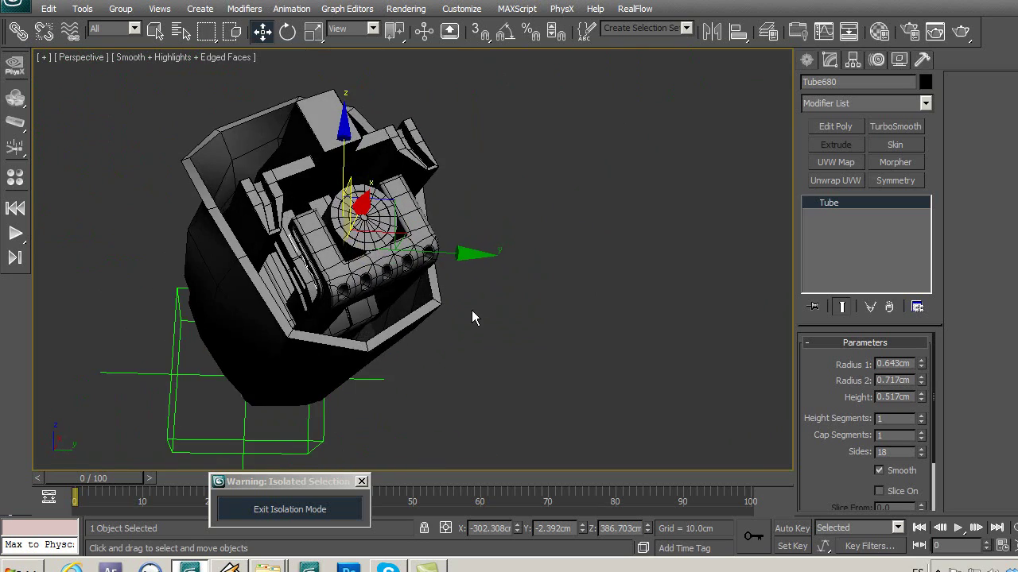
{"action": "scroll", "coordinate": [483, 316], "scroll_direction": "up", "scroll_amount": 3}
{"action": "scroll", "coordinate": [493, 302], "scroll_direction": "up", "scroll_amount": 1}
{"action": "scroll", "coordinate": [545, 282], "scroll_direction": "up", "scroll_amount": 2}
{"action": "mouse_move", "coordinate": [546, 282]}
{"action": "middle_mouse_down", "text": "alt"}
{"action": "mouse_move", "coordinate": [548, 310]}
{"action": "mouse_move", "coordinate": [516, 298]}
{"action": "middle_mouse_up", "text": "alt"}
{"action": "scroll", "coordinate": [516, 298], "scroll_direction": "up", "scroll_amount": 2}
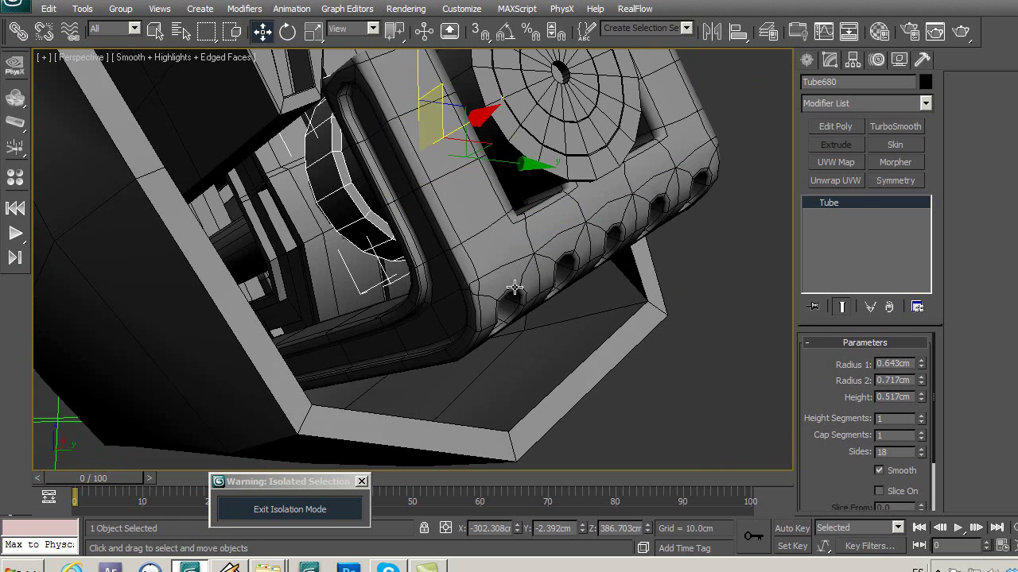
{"action": "left_click", "coordinate": [525, 284]}
{"action": "mouse_move", "coordinate": [549, 286]}
{"action": "middle_mouse_down"}
{"action": "mouse_move", "coordinate": [537, 294]}
{"action": "mouse_move", "coordinate": [484, 238]}
{"action": "mouse_move", "coordinate": [495, 220]}
{"action": "middle_mouse_up"}
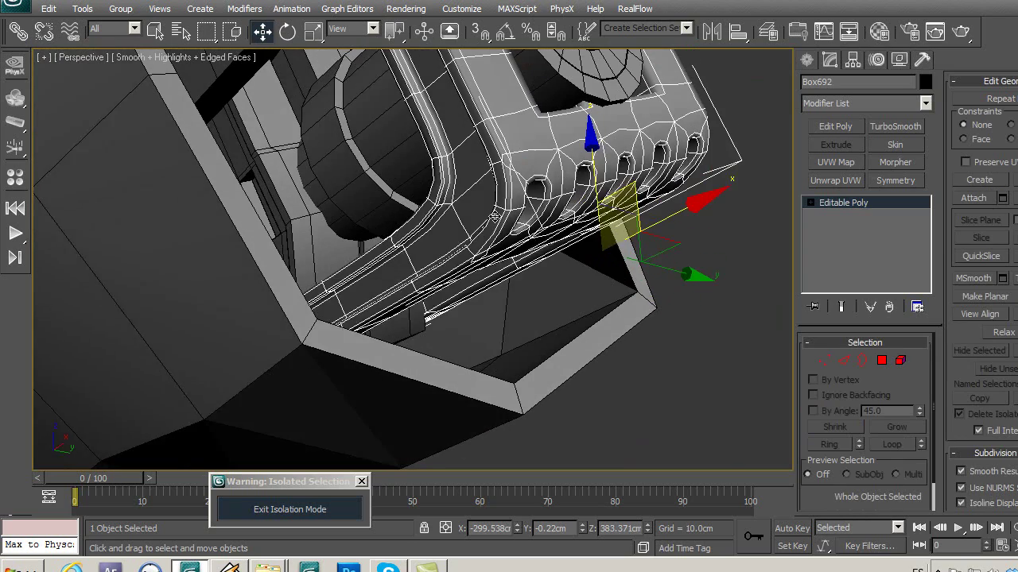
{"action": "left_click", "coordinate": [972, 487]}
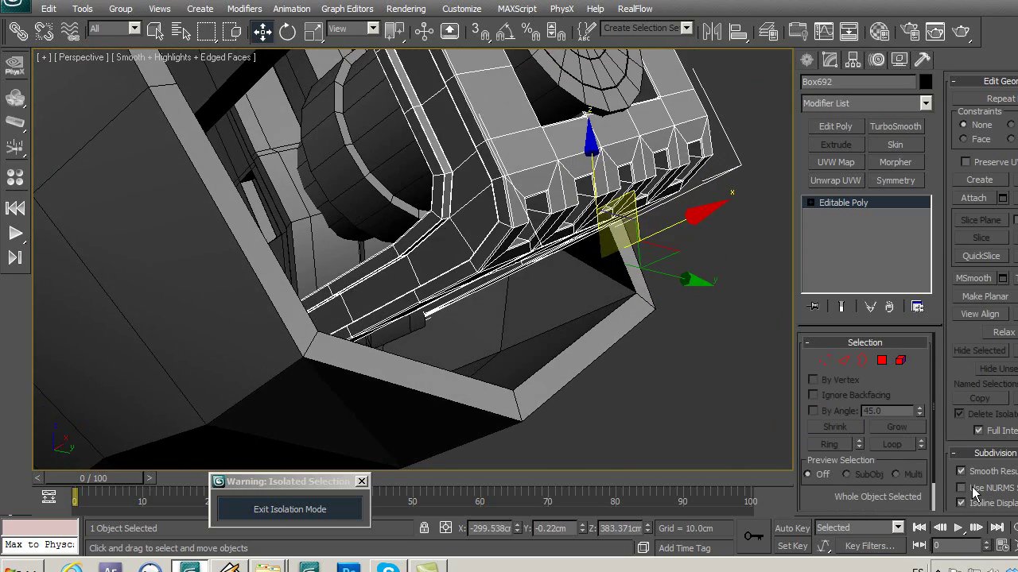
Orbit around the finger joint to check the unsmoothed mesh, then clear the selection.
{"action": "mouse_move", "coordinate": [675, 337]}
{"action": "middle_mouse_down", "text": "alt"}
{"action": "mouse_move", "coordinate": [643, 387]}
{"action": "mouse_move", "coordinate": [665, 409]}
{"action": "middle_mouse_up", "text": "alt"}
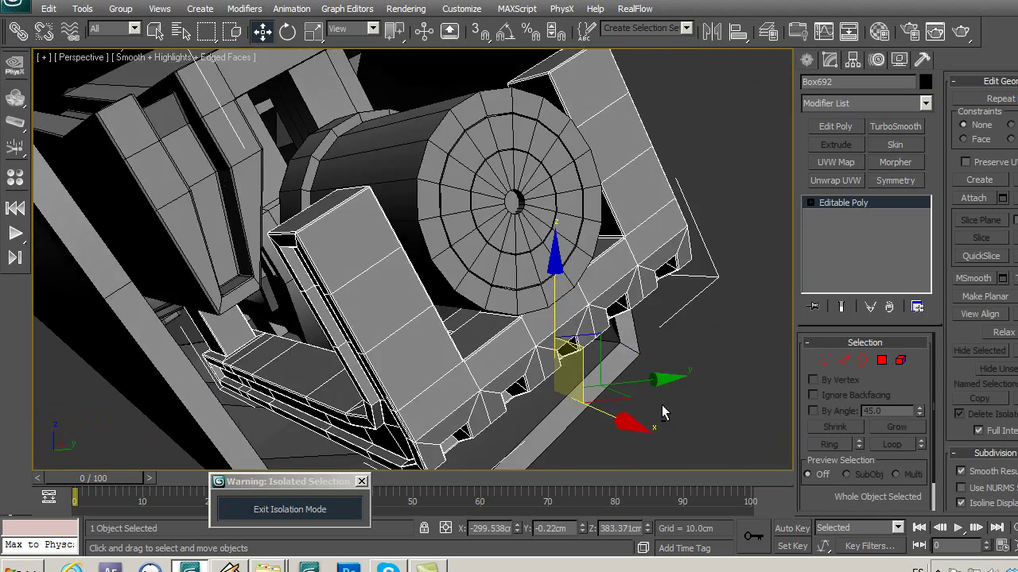
{"action": "middle_click_drag", "start_coordinate": [602, 273], "coordinate": [571, 219]}
{"action": "middle_click_drag", "start_coordinate": [530, 255], "coordinate": [558, 227], "text": "alt"}
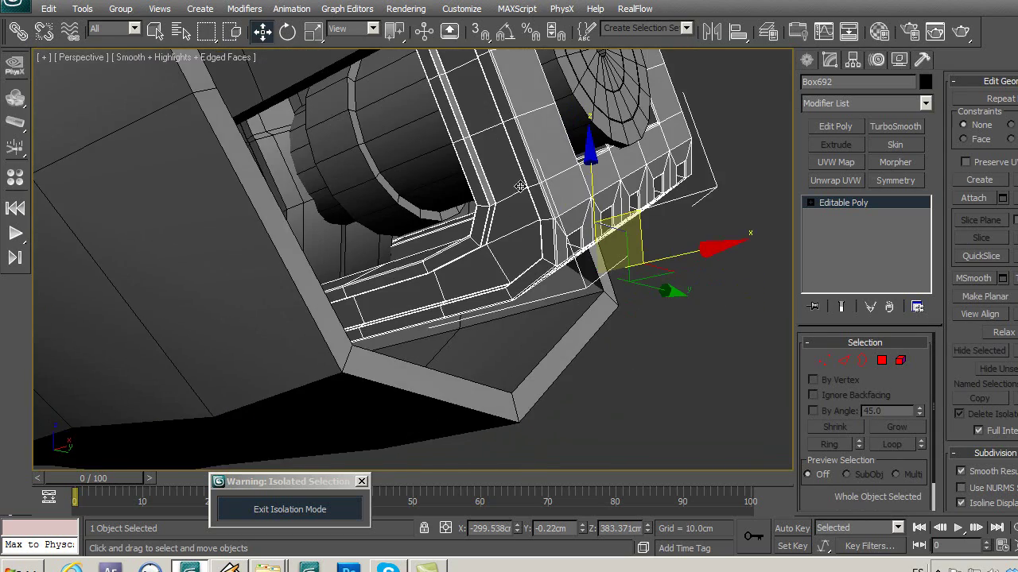
{"action": "mouse_move", "coordinate": [520, 186]}
{"action": "middle_mouse_down", "text": "alt"}
{"action": "mouse_move", "coordinate": [527, 270]}
{"action": "mouse_move", "coordinate": [537, 265]}
{"action": "mouse_move", "coordinate": [525, 249]}
{"action": "mouse_move", "coordinate": [474, 270]}
{"action": "mouse_move", "coordinate": [586, 255]}
{"action": "mouse_move", "coordinate": [631, 223]}
{"action": "middle_mouse_up", "text": "alt"}
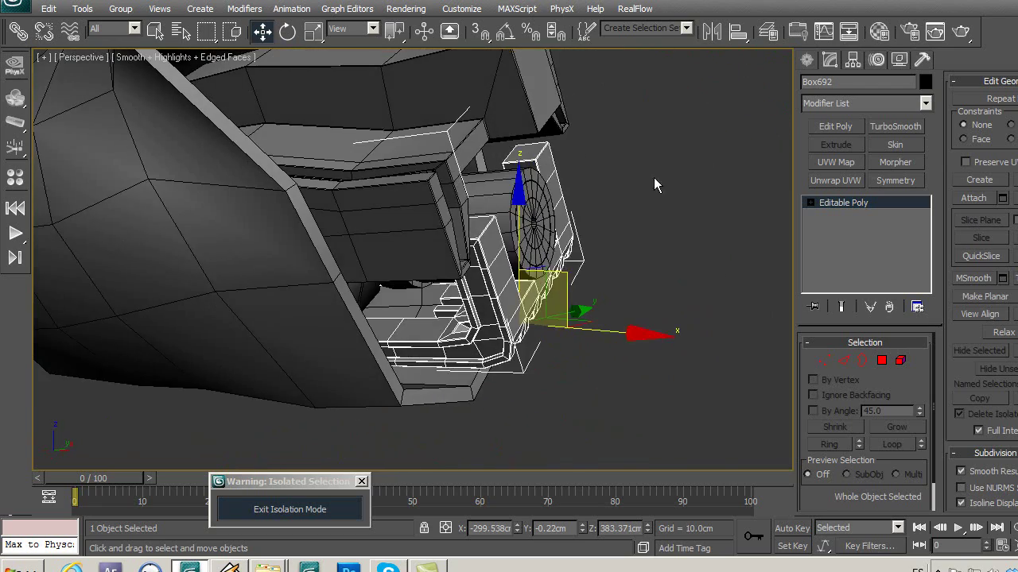
{"action": "left_click", "coordinate": [636, 247]}
{"action": "scroll", "coordinate": [550, 263], "scroll_direction": "down", "scroll_amount": 4}
{"action": "scroll", "coordinate": [549, 263], "scroll_direction": "up", "scroll_amount": 4}
{"action": "mouse_move", "coordinate": [500, 211]}
{"action": "middle_mouse_down"}
{"action": "mouse_move", "coordinate": [486, 258]}
{"action": "mouse_move", "coordinate": [504, 263]}
{"action": "middle_mouse_up"}
Inspect joint tubes Tube679, Tube676 and Tube678 in turn, ending with Tube679 framed close.
{"action": "left_click", "coordinate": [340, 236]}
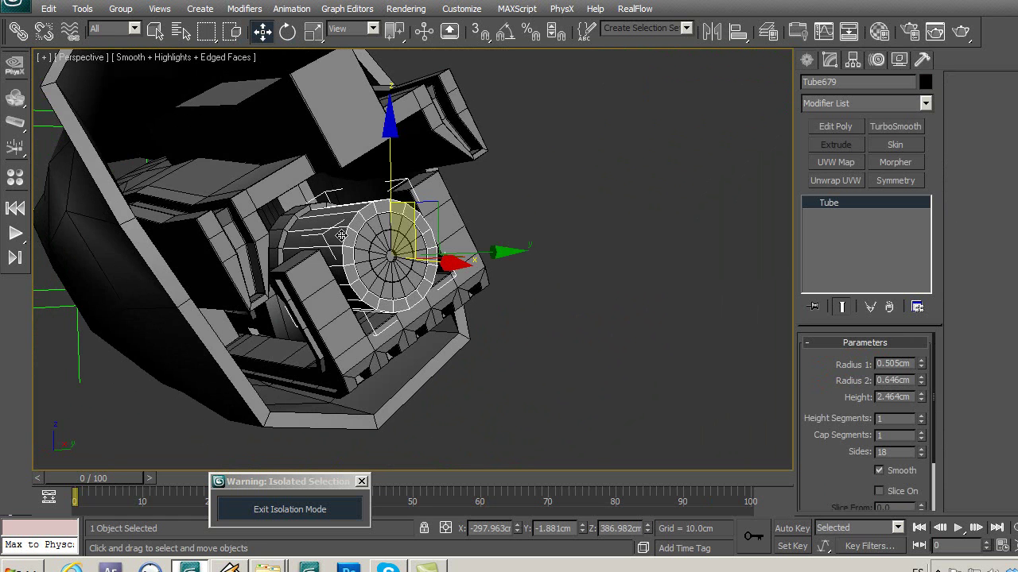
{"action": "middle_click_drag", "start_coordinate": [425, 274], "coordinate": [467, 276]}
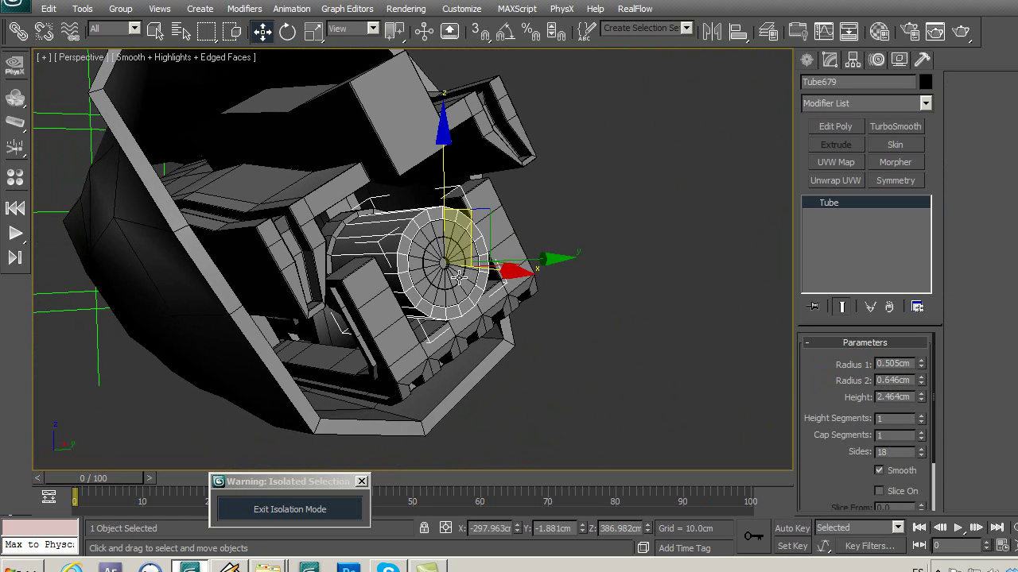
{"action": "left_click", "coordinate": [458, 276]}
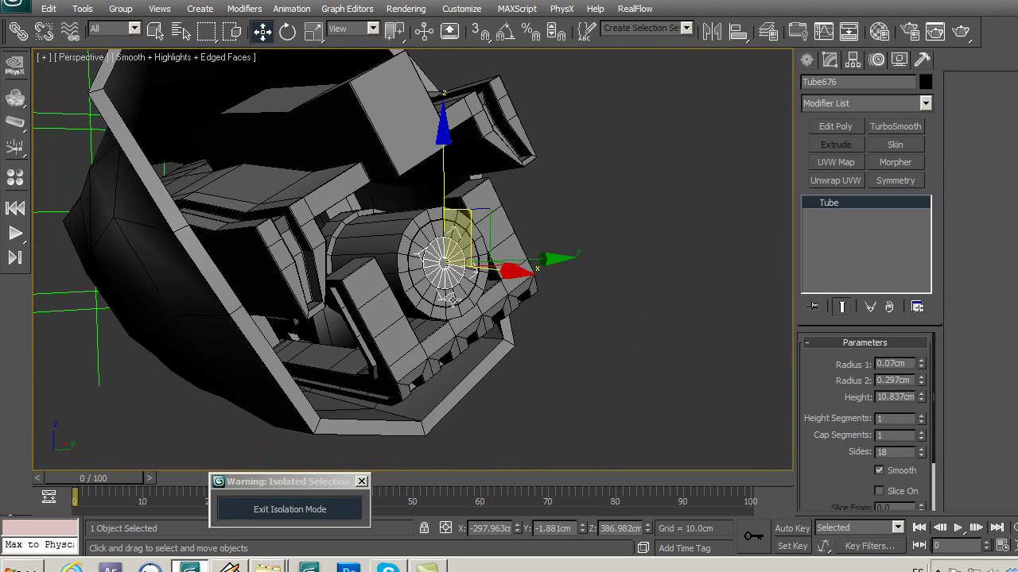
{"action": "left_click", "coordinate": [451, 299]}
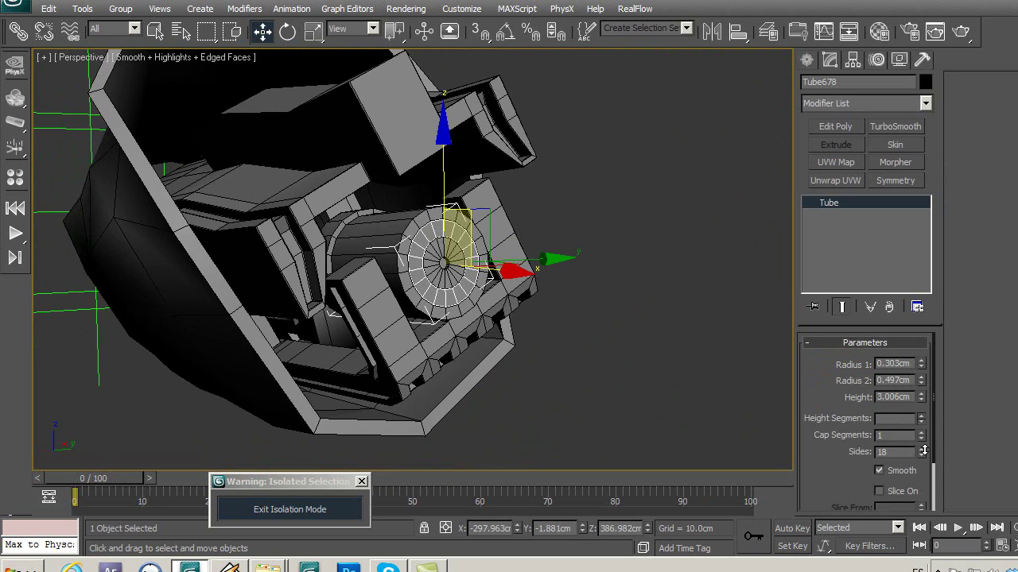
{"action": "left_click", "coordinate": [562, 338]}
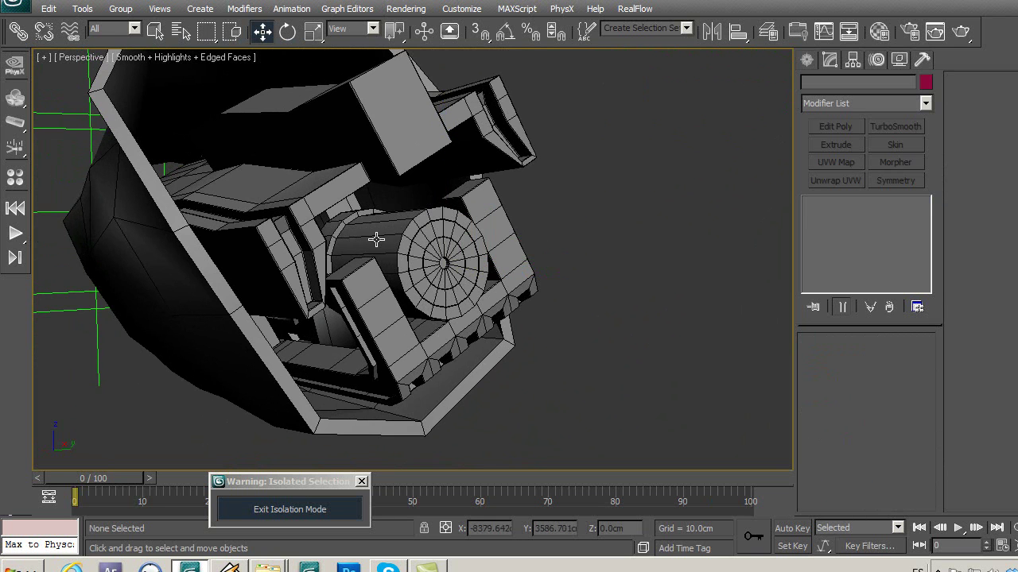
{"action": "left_click", "coordinate": [404, 236]}
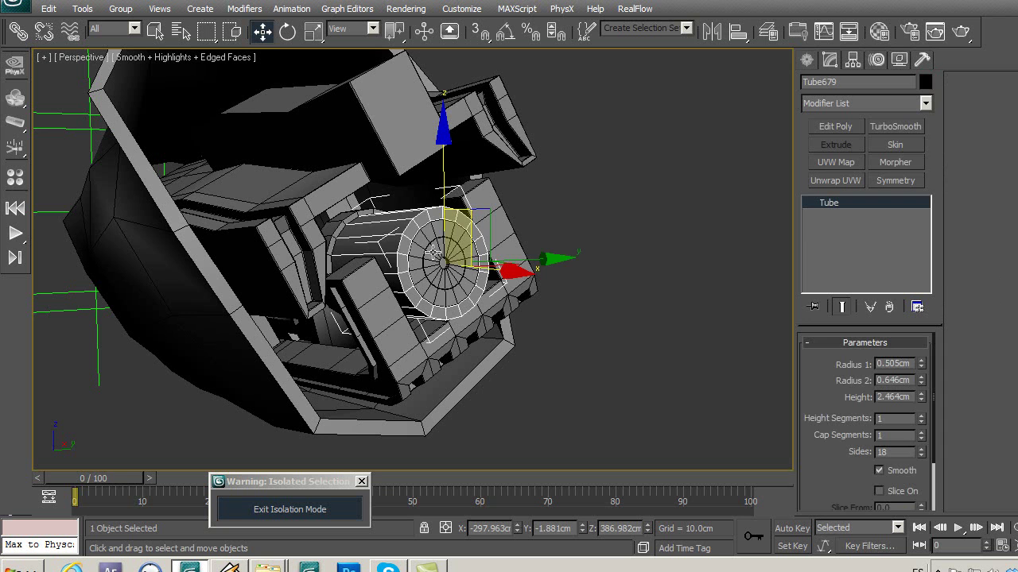
{"action": "left_click", "coordinate": [433, 252]}
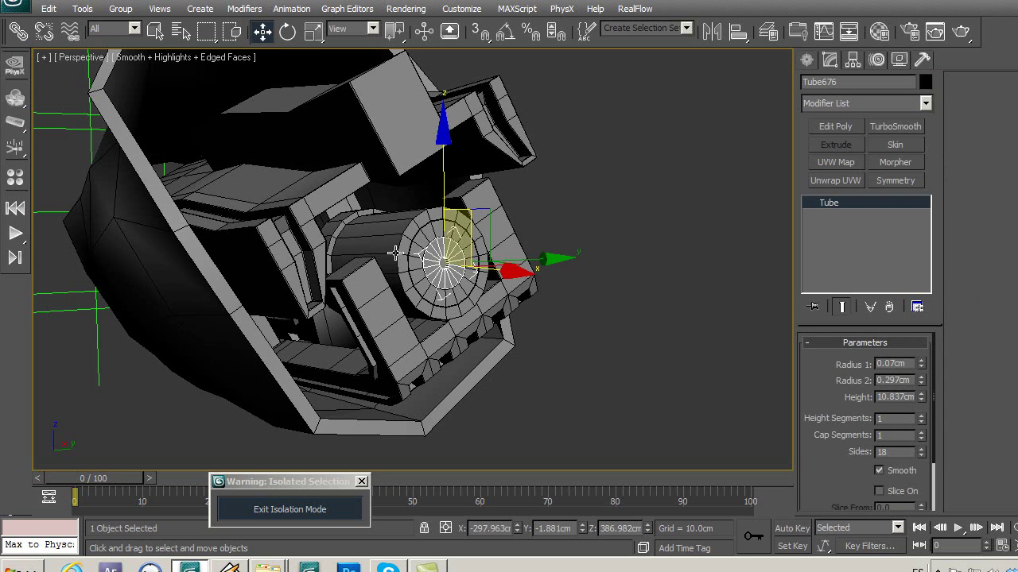
{"action": "left_click", "coordinate": [396, 248]}
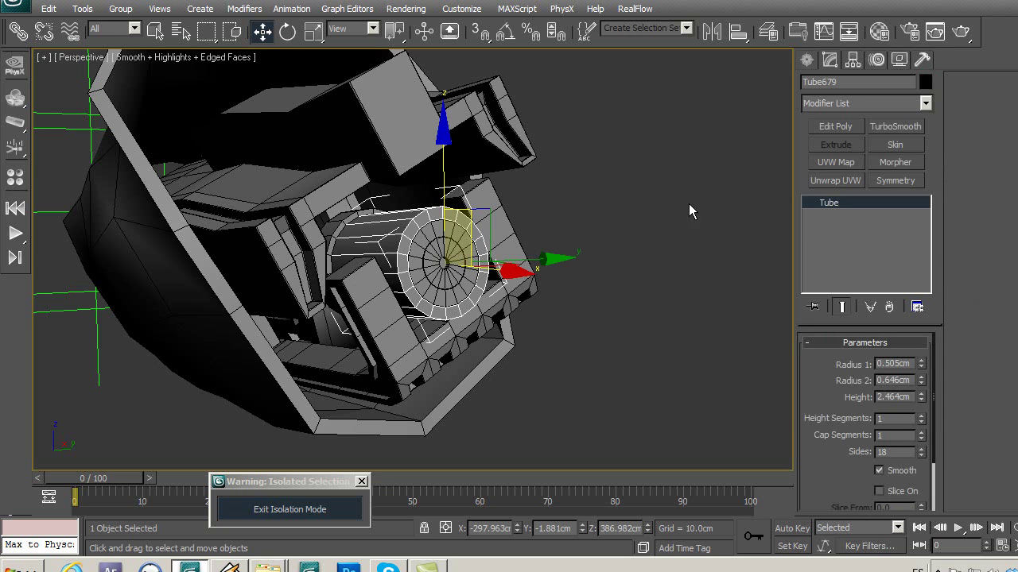
{"action": "middle_click_drag", "start_coordinate": [477, 255], "coordinate": [508, 246], "text": "alt"}
{"action": "scroll", "coordinate": [381, 254], "scroll_direction": "up", "scroll_amount": 3}
{"action": "mouse_move", "coordinate": [564, 207]}
{"action": "middle_mouse_down"}
{"action": "mouse_move", "coordinate": [561, 244]}
{"action": "mouse_move", "coordinate": [490, 253]}
{"action": "middle_mouse_up"}
{"action": "scroll", "coordinate": [559, 243], "scroll_direction": "down", "scroll_amount": 3}
Align helper Point15 pivot-to-pivot with Tube679 and frame it in view.
{"action": "left_click", "coordinate": [99, 305]}
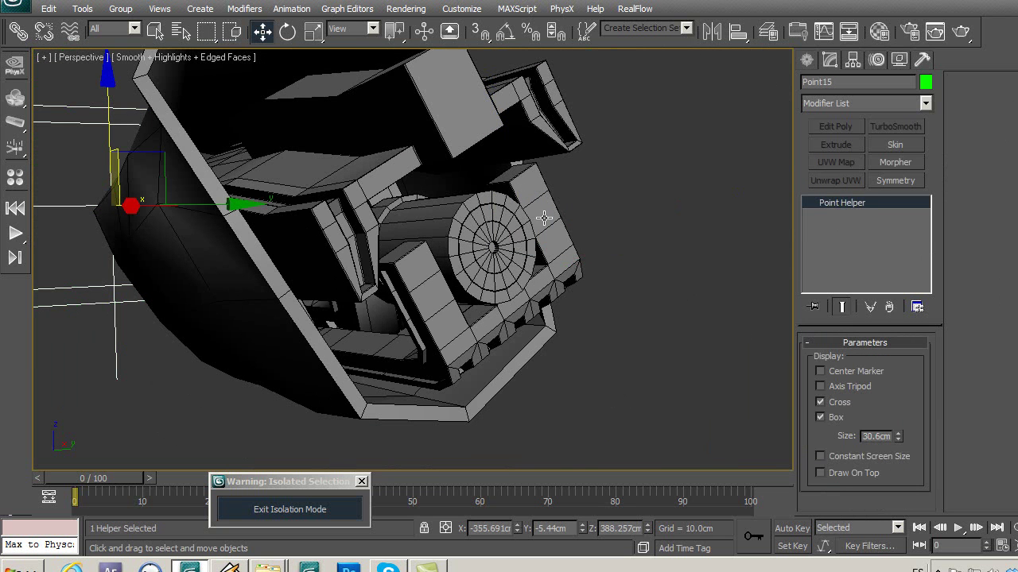
{"action": "left_click", "coordinate": [738, 32]}
{"action": "left_click", "coordinate": [437, 209]}
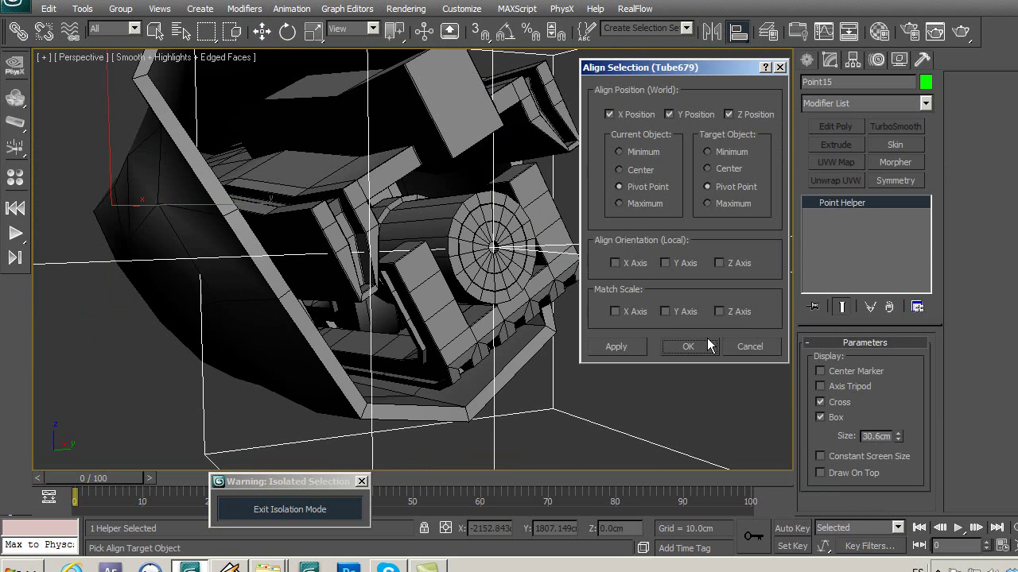
{"action": "left_click", "coordinate": [706, 343]}
{"action": "mouse_move", "coordinate": [640, 342]}
{"action": "middle_mouse_down", "text": "alt"}
{"action": "mouse_move", "coordinate": [620, 303]}
{"action": "mouse_move", "coordinate": [569, 379]}
{"action": "mouse_move", "coordinate": [625, 345]}
{"action": "mouse_move", "coordinate": [620, 291]}
{"action": "mouse_move", "coordinate": [603, 265]}
{"action": "middle_mouse_up", "text": "alt"}
{"action": "key", "text": "z"}
Box-select the finger segment's ten parts with the Geometry filter, then reset the filter to All.
{"action": "left_click", "coordinate": [100, 34]}
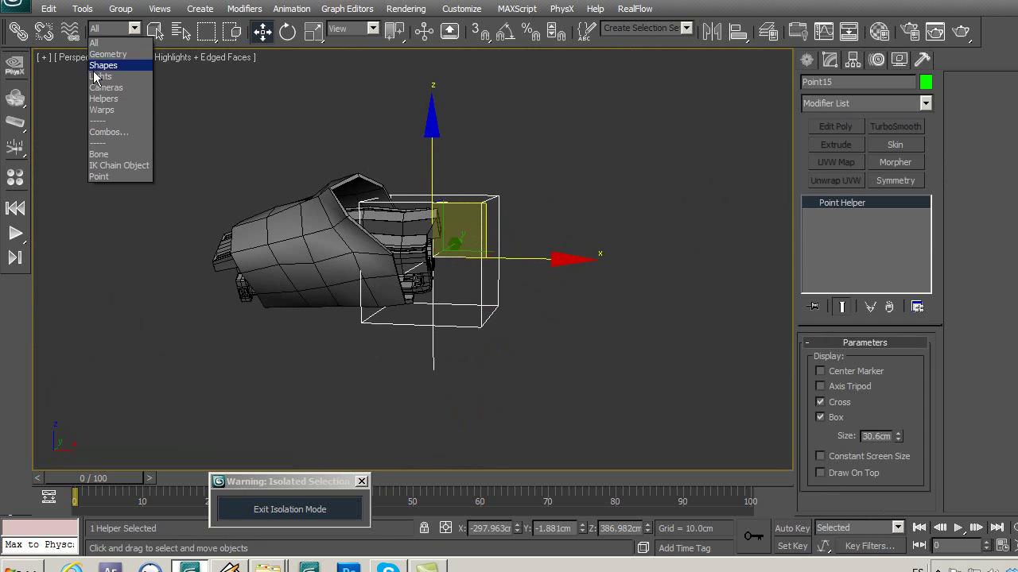
{"action": "left_click", "coordinate": [112, 49]}
{"action": "mouse_move", "coordinate": [155, 120]}
{"action": "left_mouse_down"}
{"action": "mouse_move", "coordinate": [263, 251]}
{"action": "mouse_move", "coordinate": [437, 352]}
{"action": "left_mouse_up"}
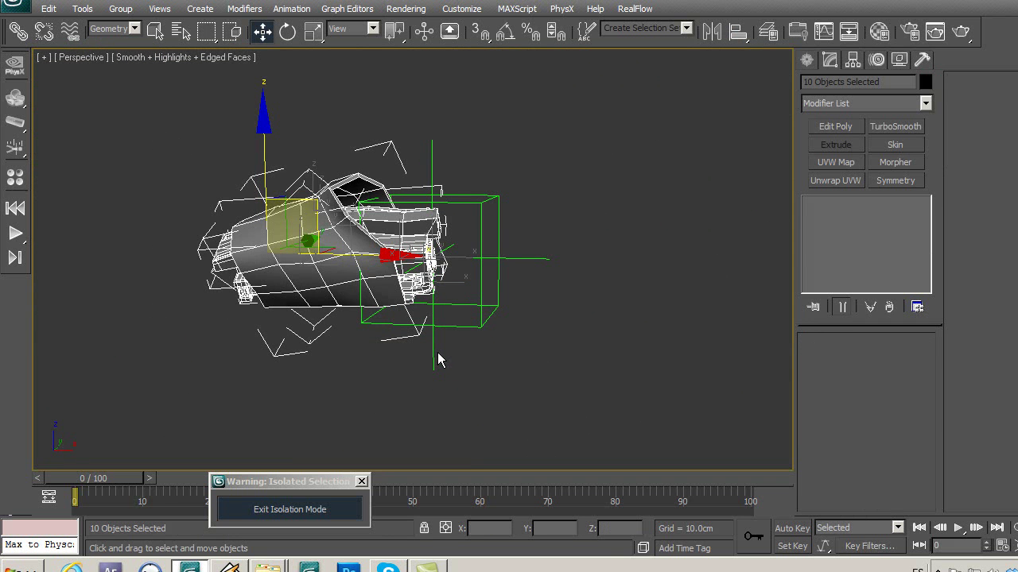
{"action": "left_click", "coordinate": [109, 31]}
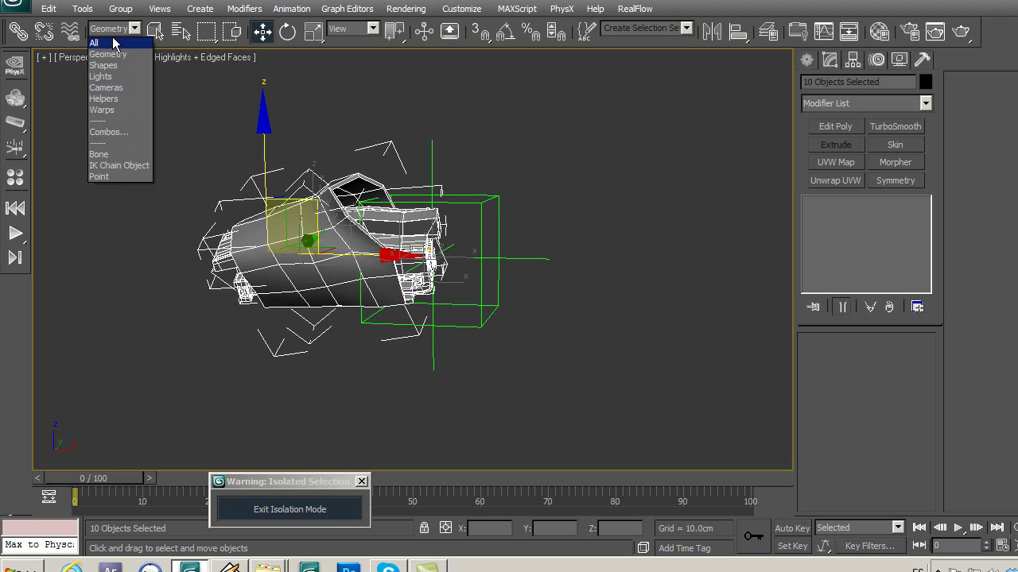
{"action": "left_click", "coordinate": [107, 43]}
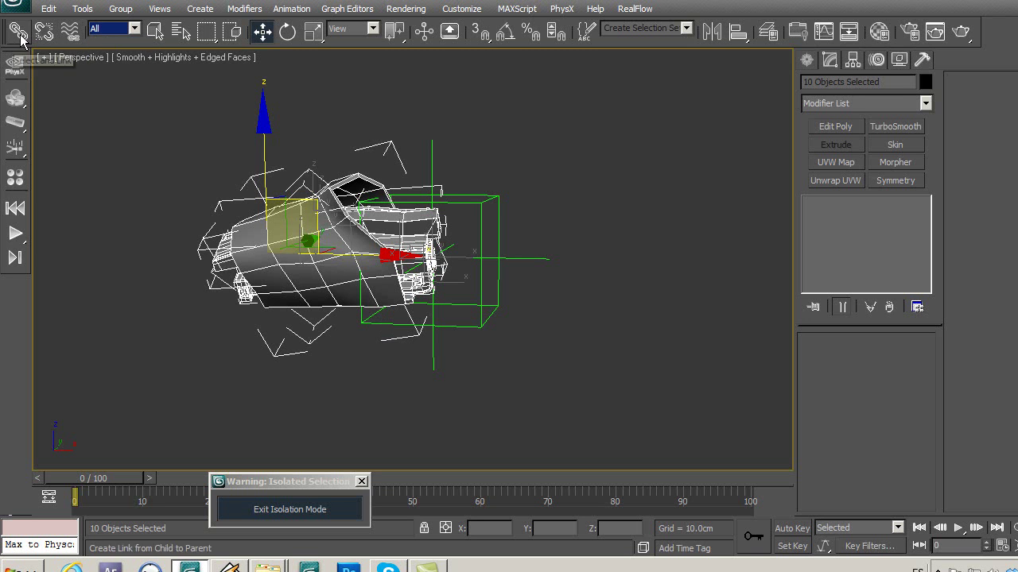
Link the ten parts to Point15 and test that they follow the helper.
{"action": "left_click", "coordinate": [17, 32]}
{"action": "left_click_drag", "start_coordinate": [348, 230], "coordinate": [504, 256]}
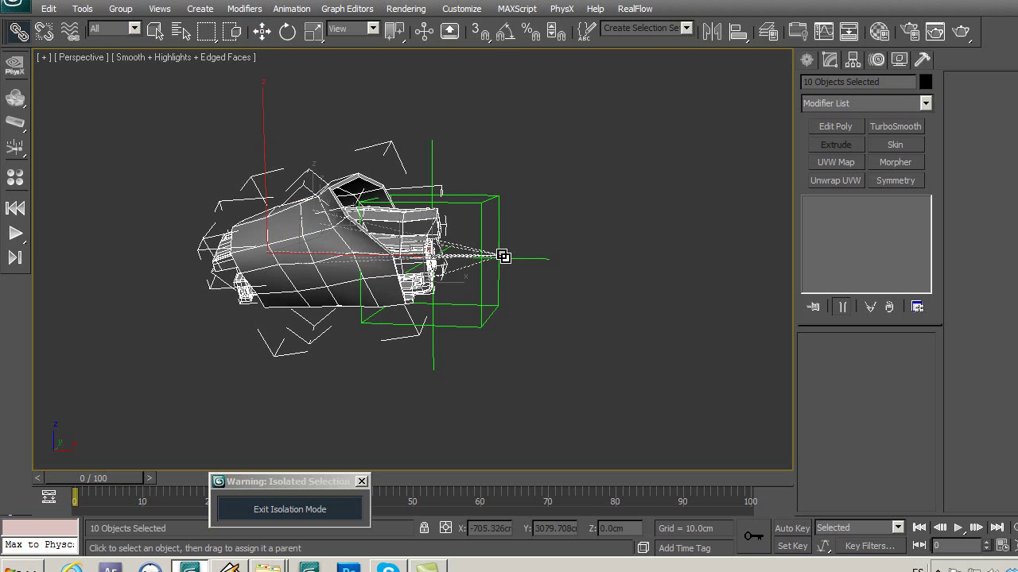
{"action": "key", "text": "w"}
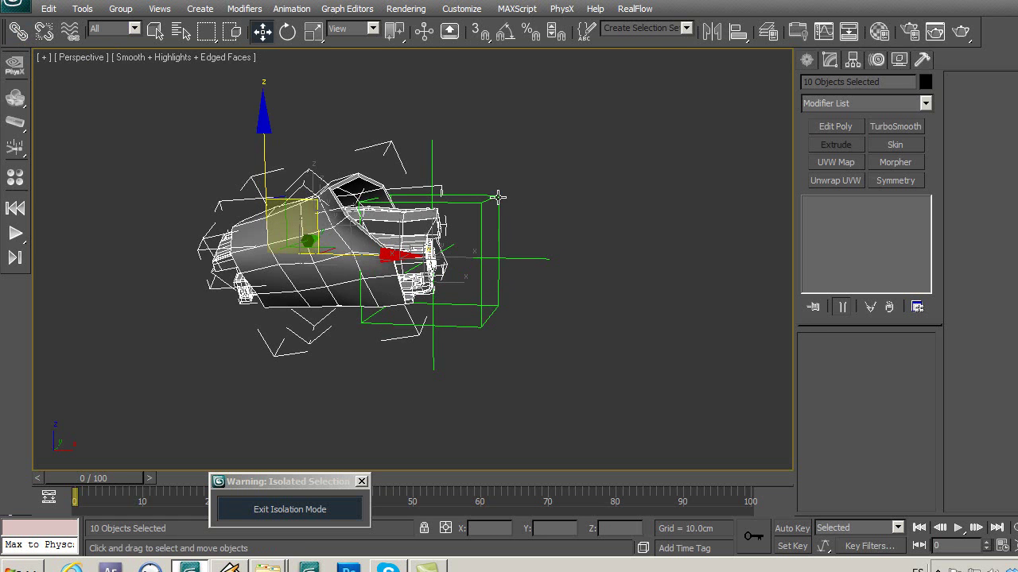
{"action": "left_click", "coordinate": [498, 198]}
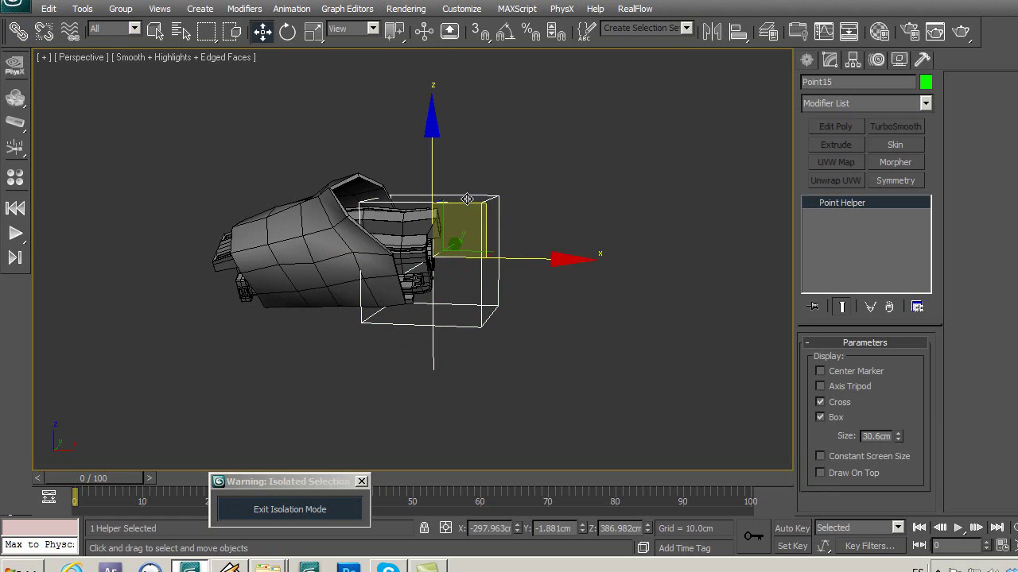
{"action": "left_click_drag", "start_coordinate": [467, 199], "coordinate": [467, 199]}
Show the whole hand again, then isolate finger group d003 with its point helper.
{"action": "left_click", "coordinate": [352, 517]}
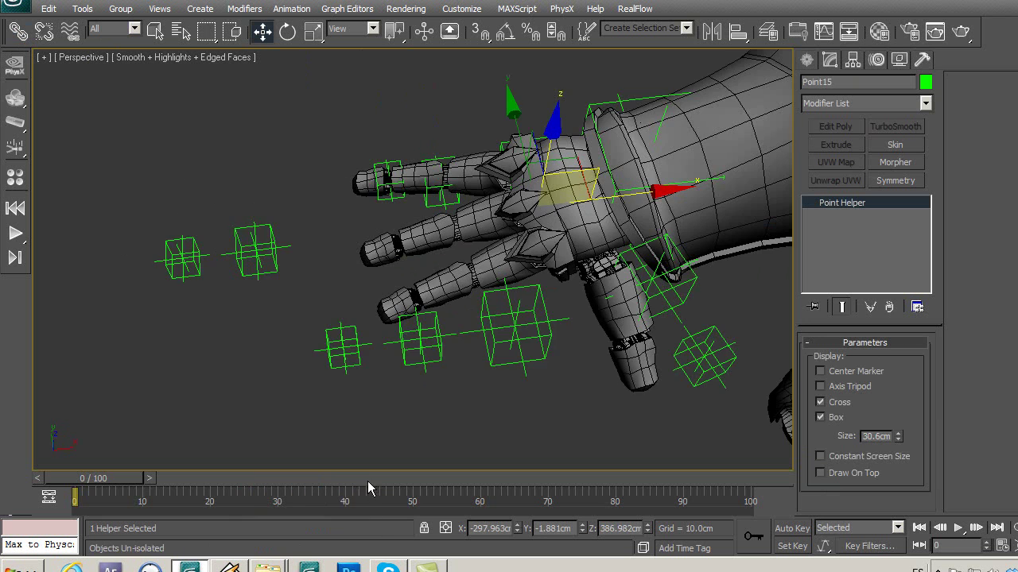
{"action": "left_click", "coordinate": [342, 244]}
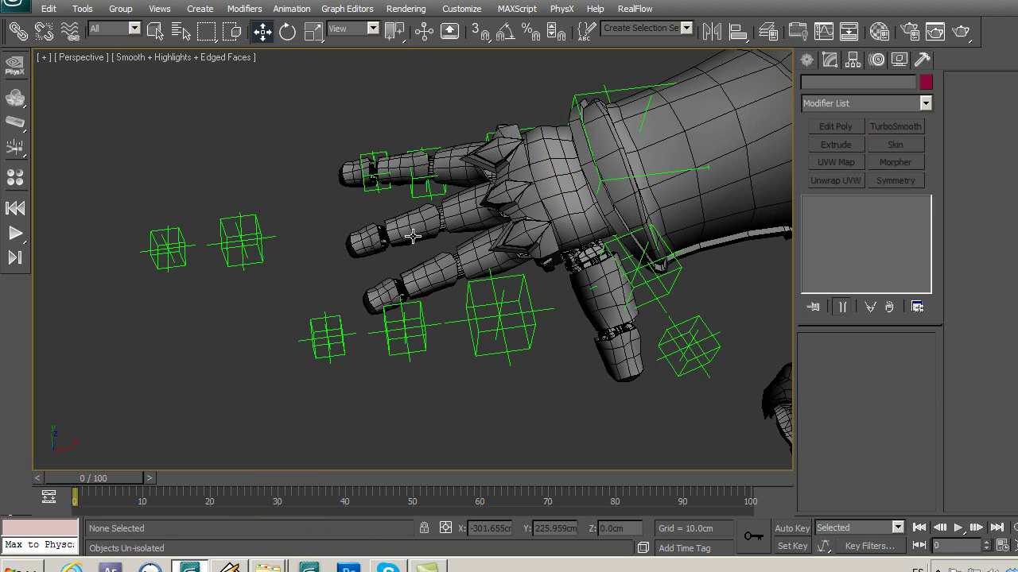
{"action": "middle_click_drag", "start_coordinate": [413, 237], "coordinate": [414, 237], "text": "alt"}
{"action": "left_click", "coordinate": [414, 236]}
{"action": "left_click", "coordinate": [225, 251], "text": "ctrl"}
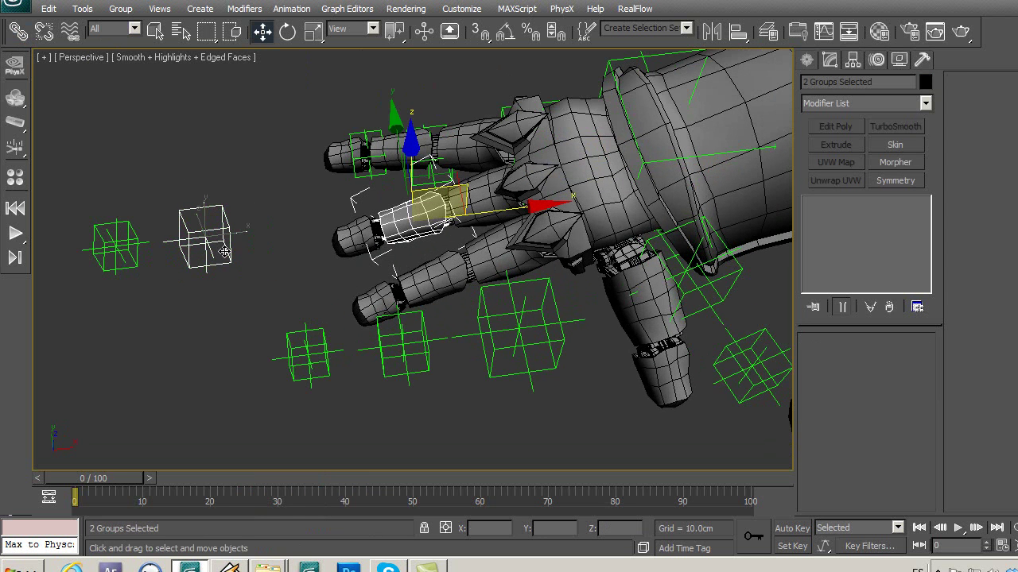
{"action": "key", "text": "alt+q"}
Ungroup finger group d003 into separate parts.
{"action": "left_click", "coordinate": [453, 262]}
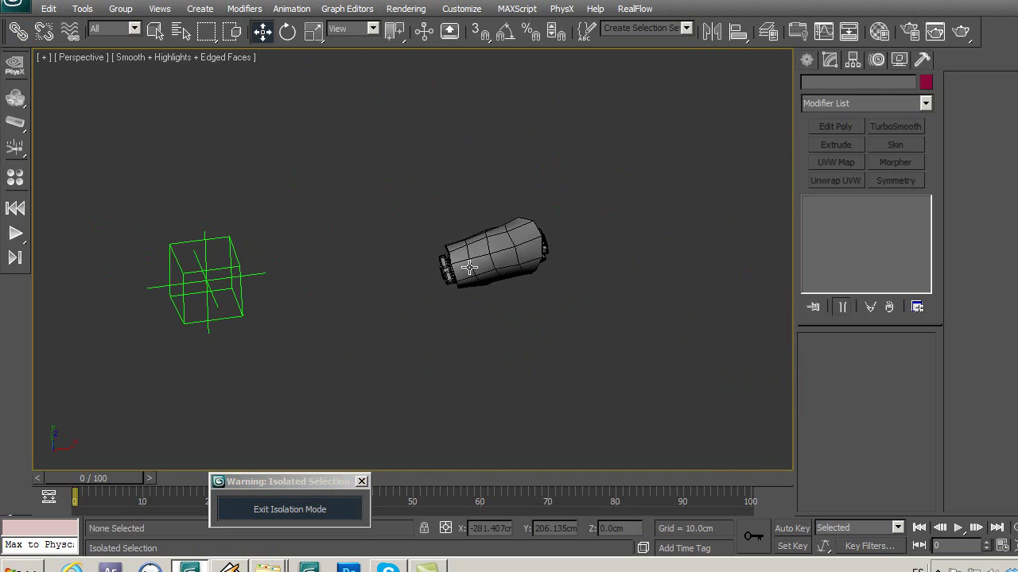
{"action": "left_click", "coordinate": [464, 270]}
{"action": "scroll", "coordinate": [495, 323], "scroll_direction": "up", "scroll_amount": 3}
{"action": "middle_click_drag", "start_coordinate": [445, 302], "coordinate": [373, 284]}
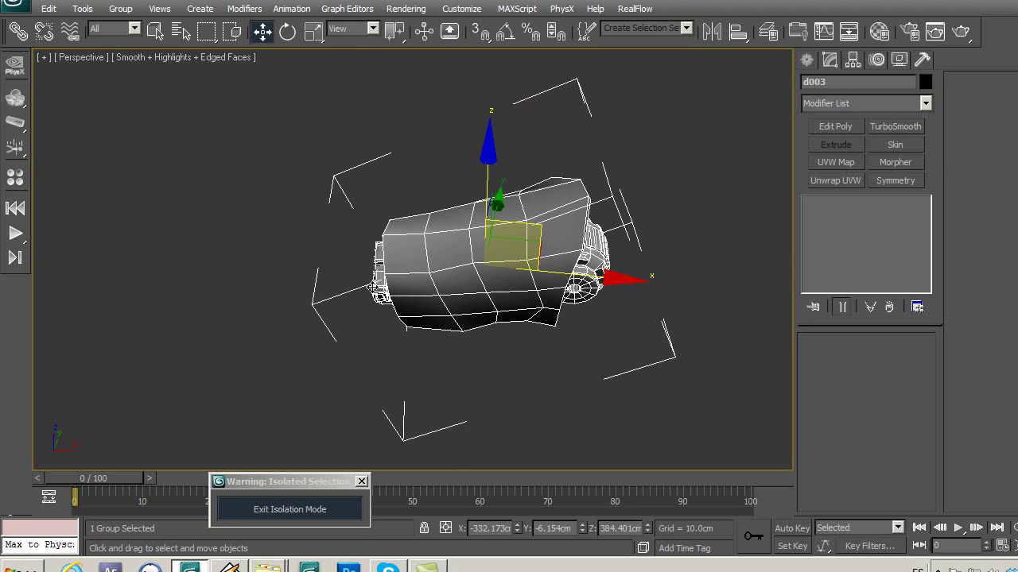
{"action": "left_click", "coordinate": [121, 8]}
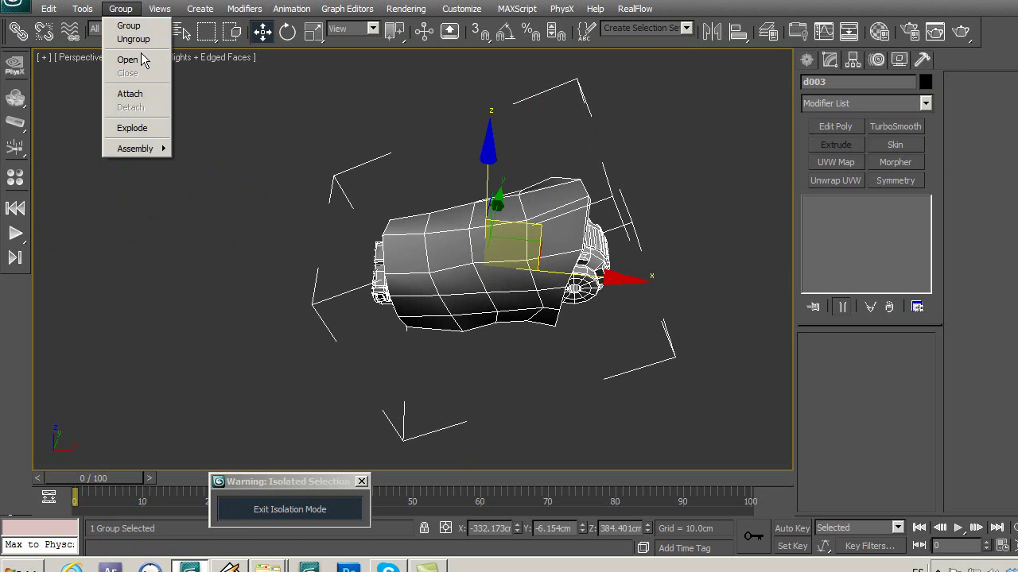
{"action": "left_click", "coordinate": [133, 38]}
Select the cylindrical motor part at the finger joint.
{"action": "mouse_move", "coordinate": [445, 281]}
{"action": "middle_mouse_down", "text": "alt"}
{"action": "mouse_move", "coordinate": [386, 228]}
{"action": "mouse_move", "coordinate": [453, 243]}
{"action": "middle_mouse_up", "text": "alt"}
{"action": "scroll", "coordinate": [536, 309], "scroll_direction": "up", "scroll_amount": 2}
{"action": "middle_click_drag", "start_coordinate": [535, 309], "coordinate": [427, 252], "text": "alt"}
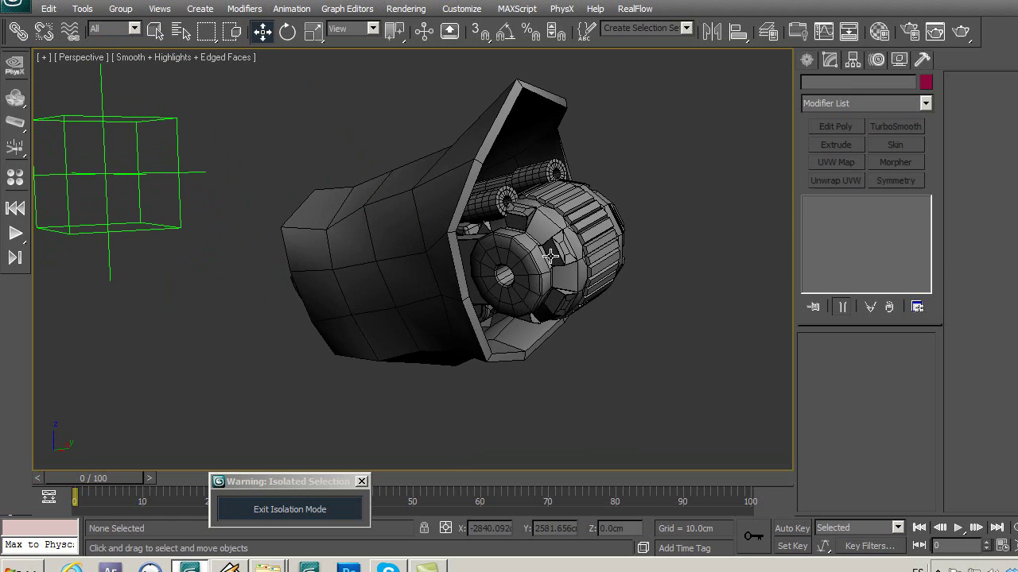
{"action": "left_click", "coordinate": [550, 256]}
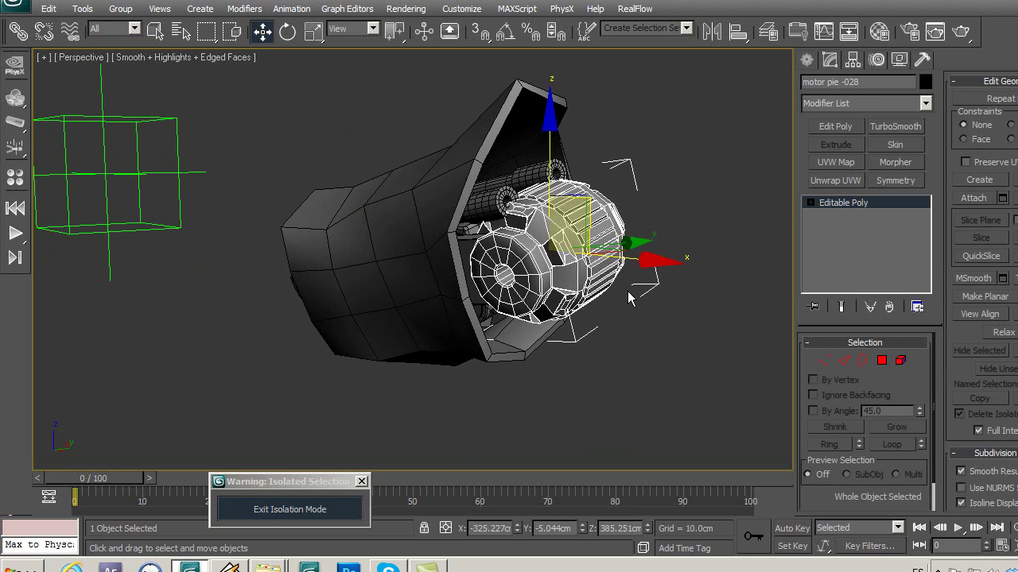
Center the motor piece's pivot on the object using Affect Pivot Only.
{"action": "left_click", "coordinate": [851, 64]}
{"action": "left_click", "coordinate": [847, 159]}
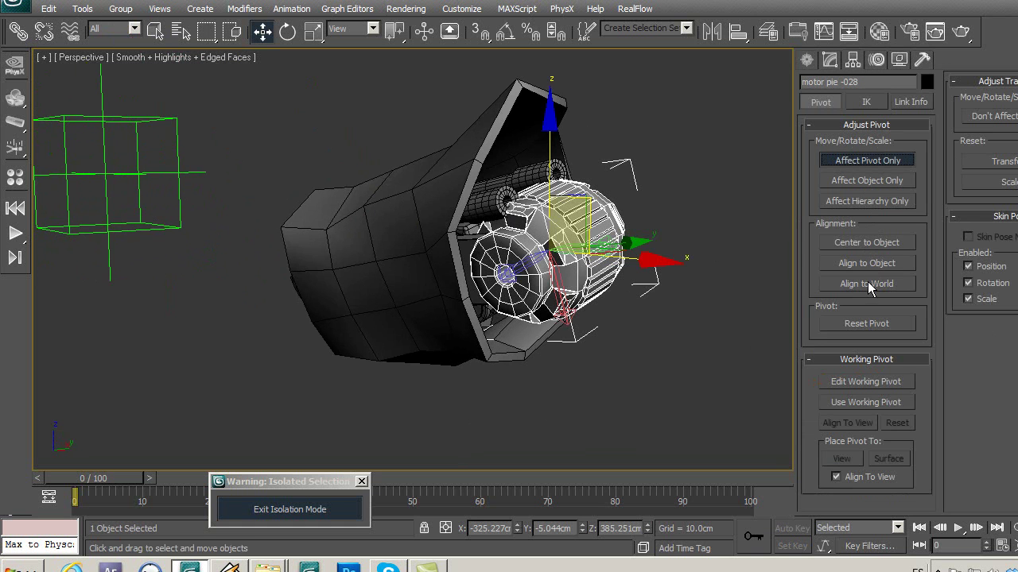
{"action": "mouse_move", "coordinate": [715, 262]}
{"action": "middle_mouse_down", "text": "alt"}
{"action": "mouse_move", "coordinate": [705, 253]}
{"action": "mouse_move", "coordinate": [679, 331]}
{"action": "middle_mouse_up", "text": "alt"}
{"action": "left_click", "coordinate": [861, 243]}
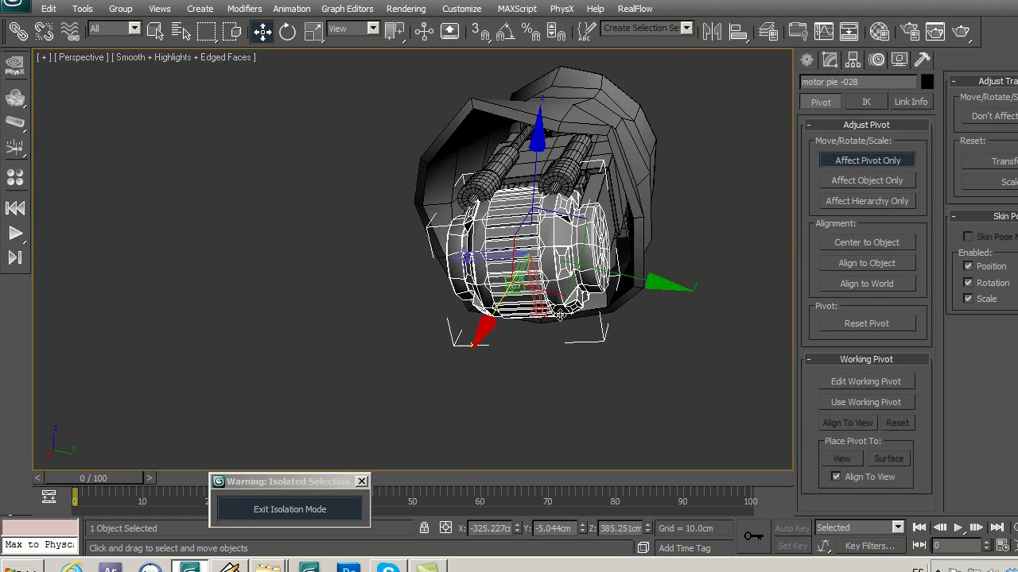
{"action": "left_click", "coordinate": [855, 163]}
Align helper Point14 to the motor's pivot at X -325.227cm, Y -5.044cm, Z 385.251cm.
{"action": "mouse_move", "coordinate": [607, 225]}
{"action": "middle_mouse_down", "text": "alt"}
{"action": "mouse_move", "coordinate": [583, 127]}
{"action": "mouse_move", "coordinate": [555, 208]}
{"action": "middle_mouse_up", "text": "alt"}
{"action": "left_click", "coordinate": [162, 224]}
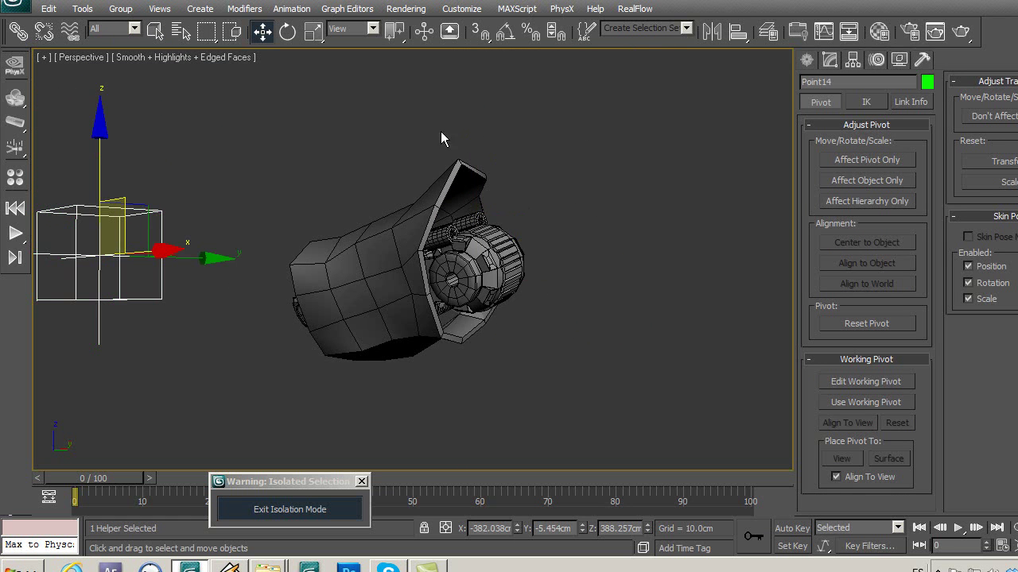
{"action": "left_click", "coordinate": [723, 30]}
{"action": "left_click", "coordinate": [523, 272]}
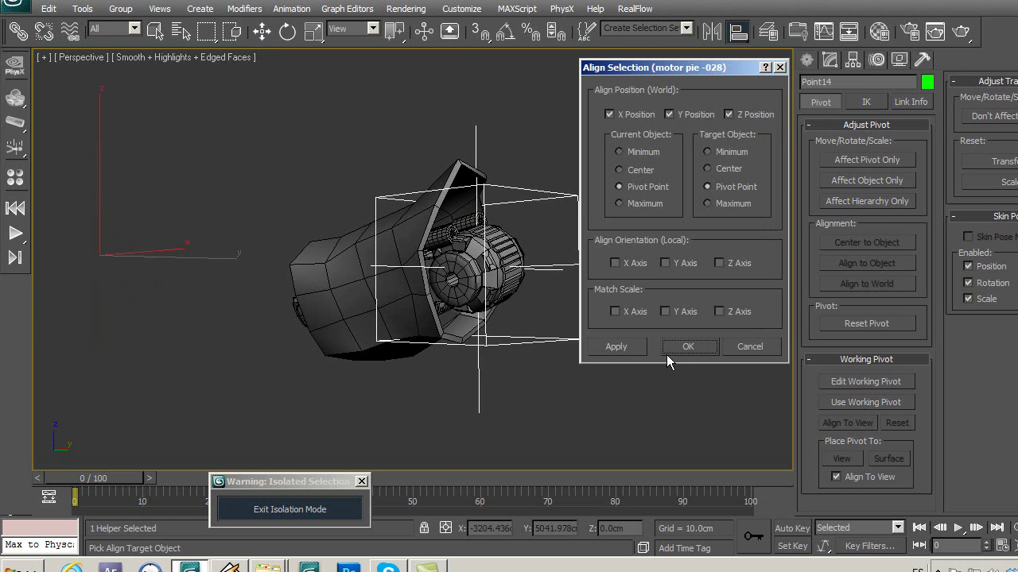
{"action": "left_click", "coordinate": [682, 350]}
{"action": "middle_click_drag", "start_coordinate": [556, 314], "coordinate": [550, 270]}
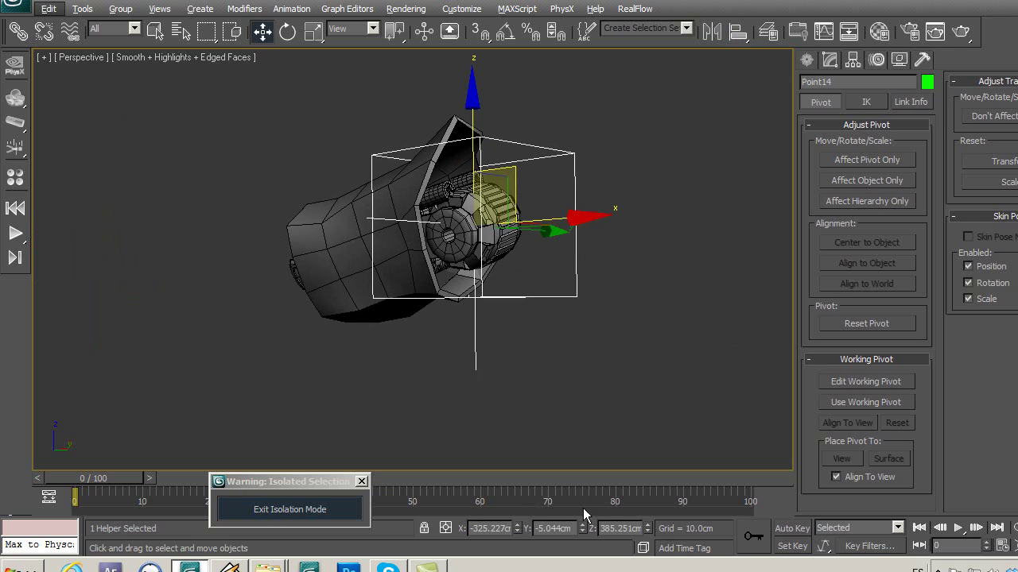
{"action": "middle_click_drag", "start_coordinate": [573, 388], "coordinate": [566, 395]}
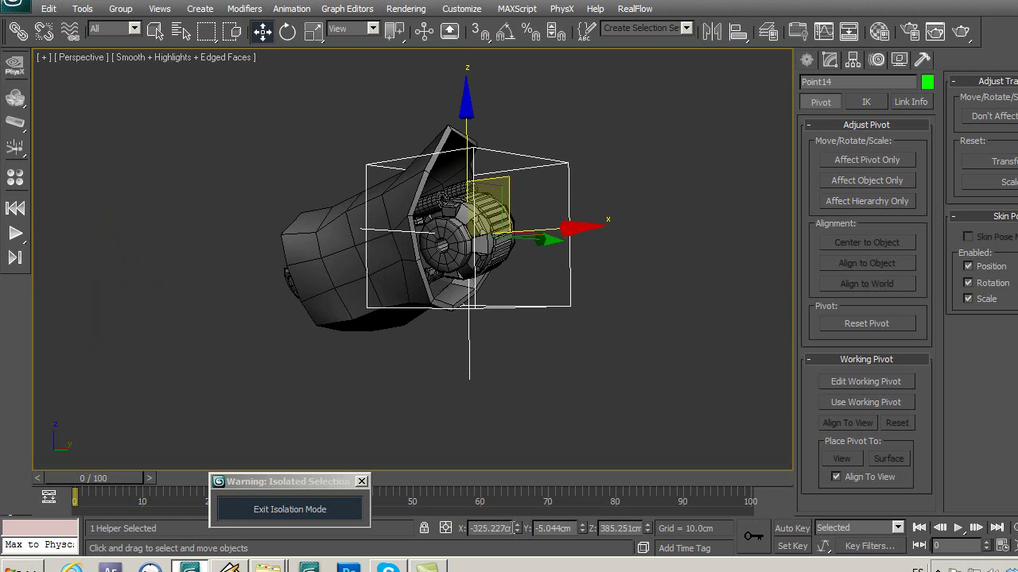
Select the 13 motor geometry pieces with the Geometry filter, then reset the filter to All.
{"action": "middle_click_drag", "start_coordinate": [610, 402], "coordinate": [616, 296], "text": "alt"}
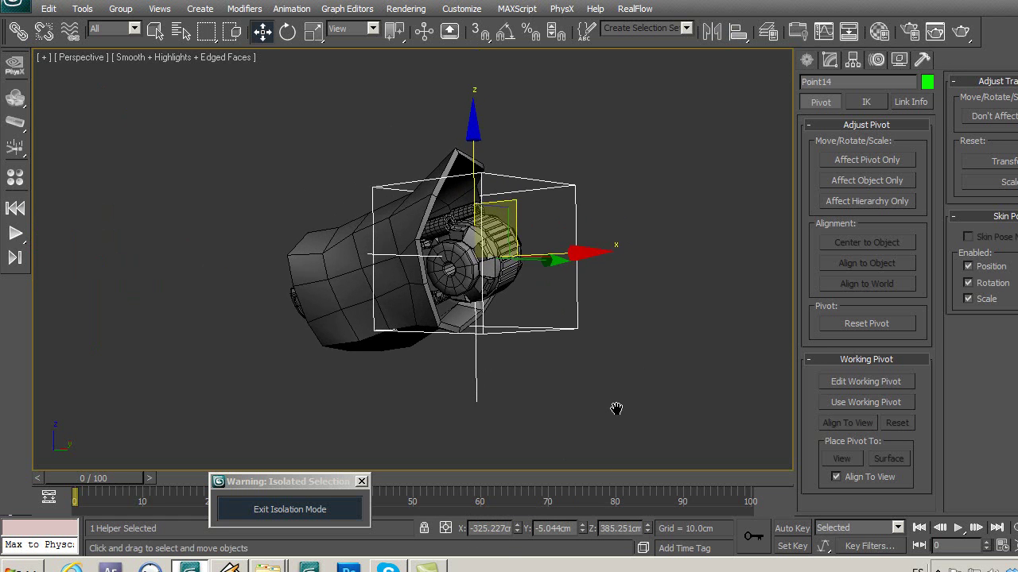
{"action": "scroll", "coordinate": [535, 232], "scroll_direction": "up", "scroll_amount": 3}
{"action": "middle_click_drag", "start_coordinate": [535, 232], "coordinate": [298, 206], "text": "alt"}
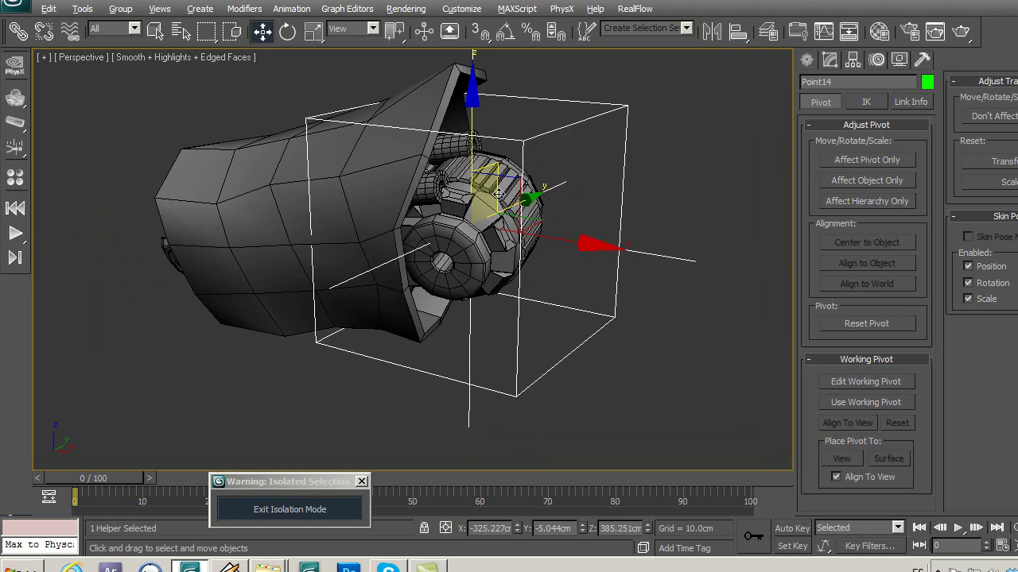
{"action": "left_click", "coordinate": [108, 30]}
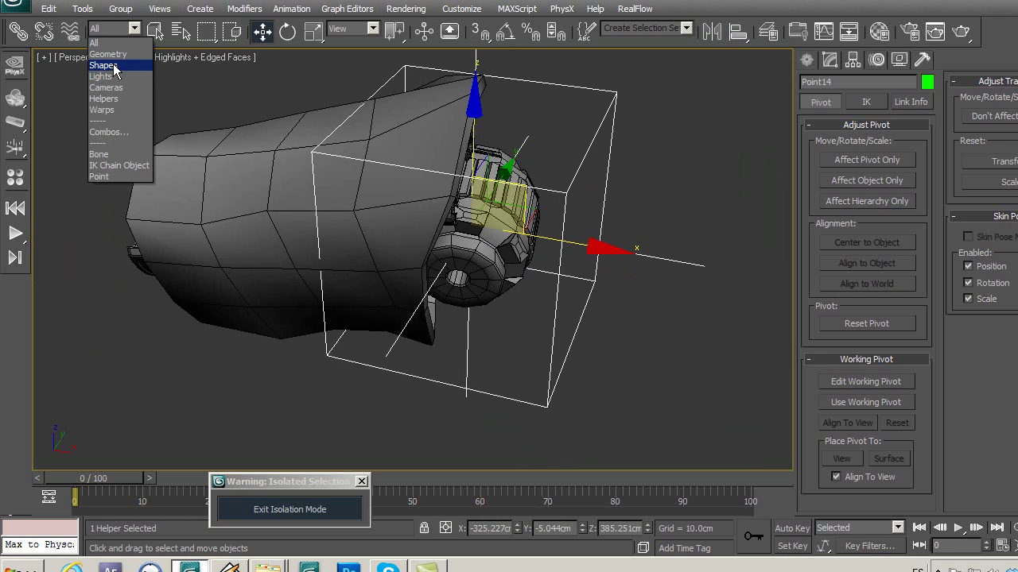
{"action": "left_click", "coordinate": [117, 54]}
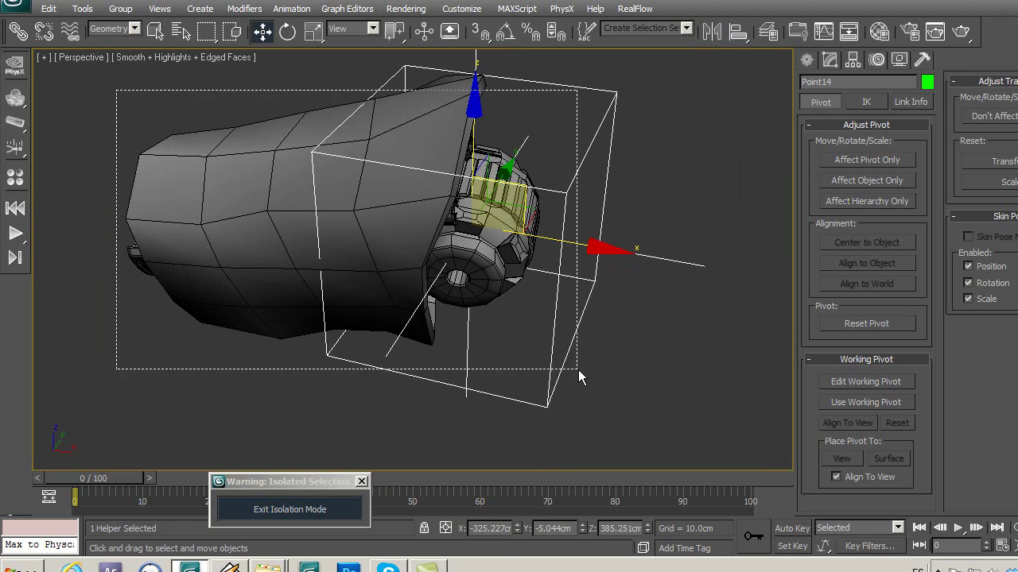
{"action": "left_click_drag", "start_coordinate": [561, 364], "coordinate": [562, 365]}
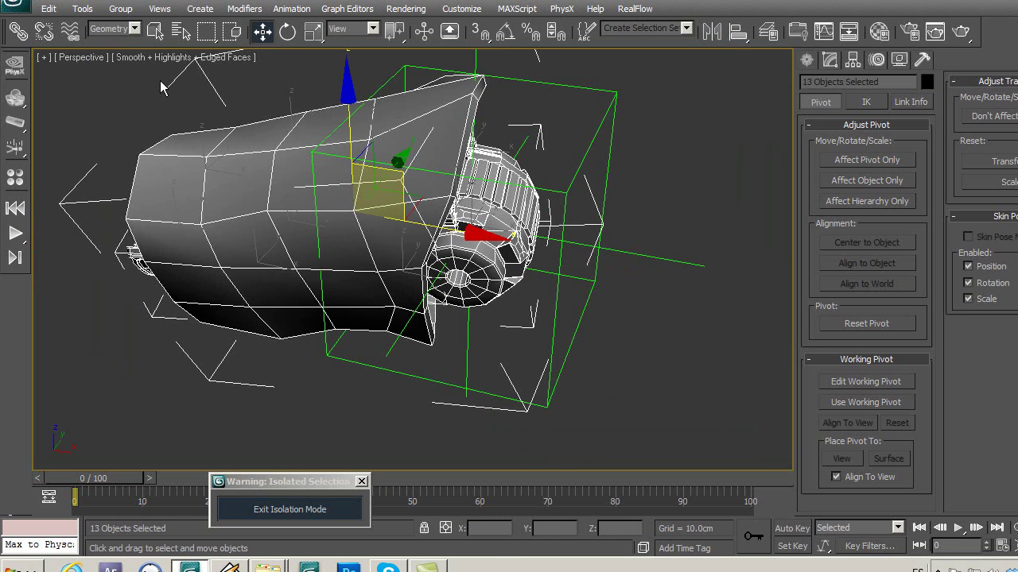
{"action": "left_click", "coordinate": [110, 29]}
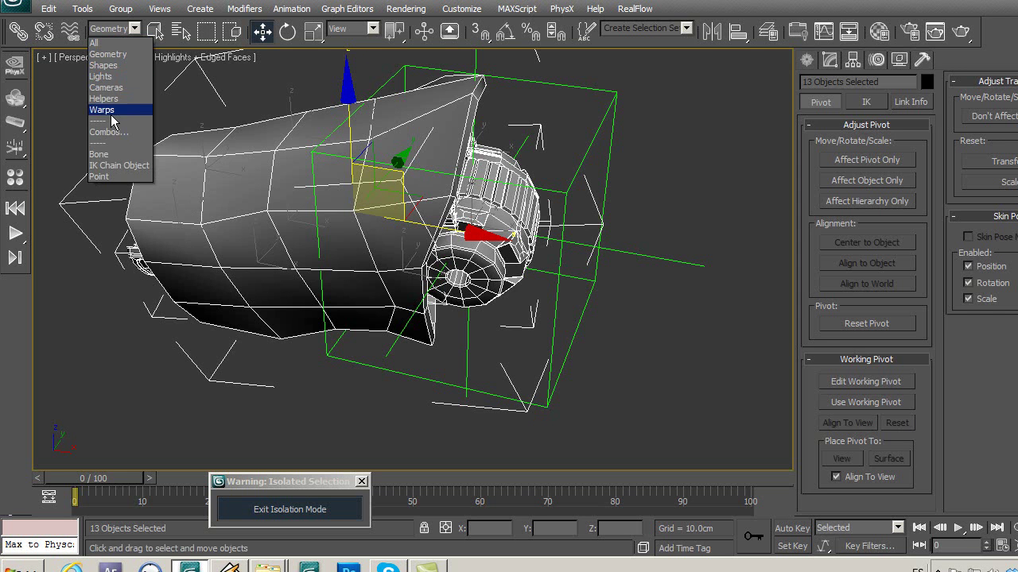
{"action": "left_click", "coordinate": [103, 45]}
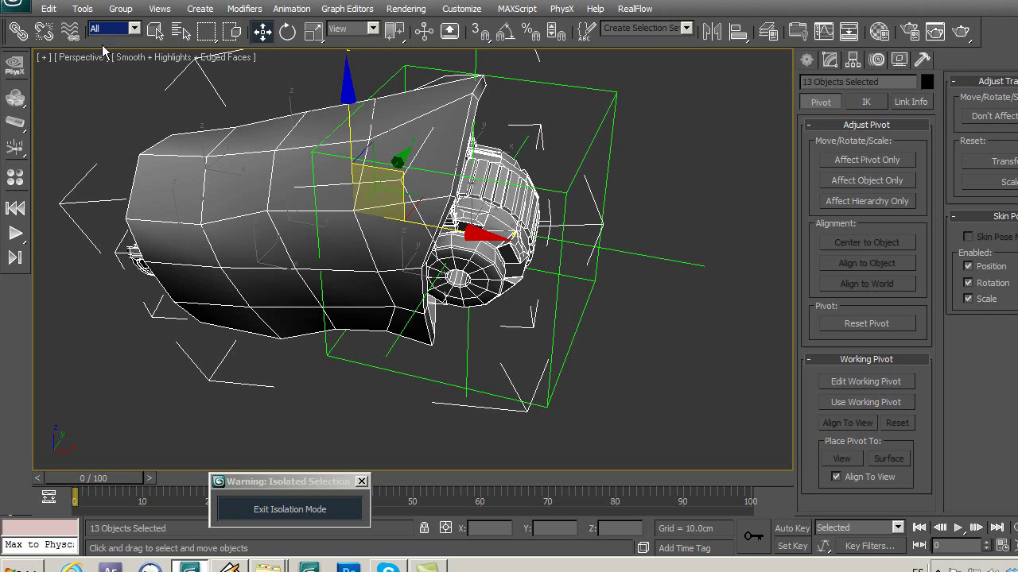
Link the selected motor pieces to helper Point14 and reselect the helper.
{"action": "left_click", "coordinate": [17, 32]}
{"action": "mouse_move", "coordinate": [382, 180]}
{"action": "left_mouse_down"}
{"action": "mouse_move", "coordinate": [586, 181]}
{"action": "mouse_move", "coordinate": [586, 169]}
{"action": "left_mouse_up"}
{"action": "key", "text": "w"}
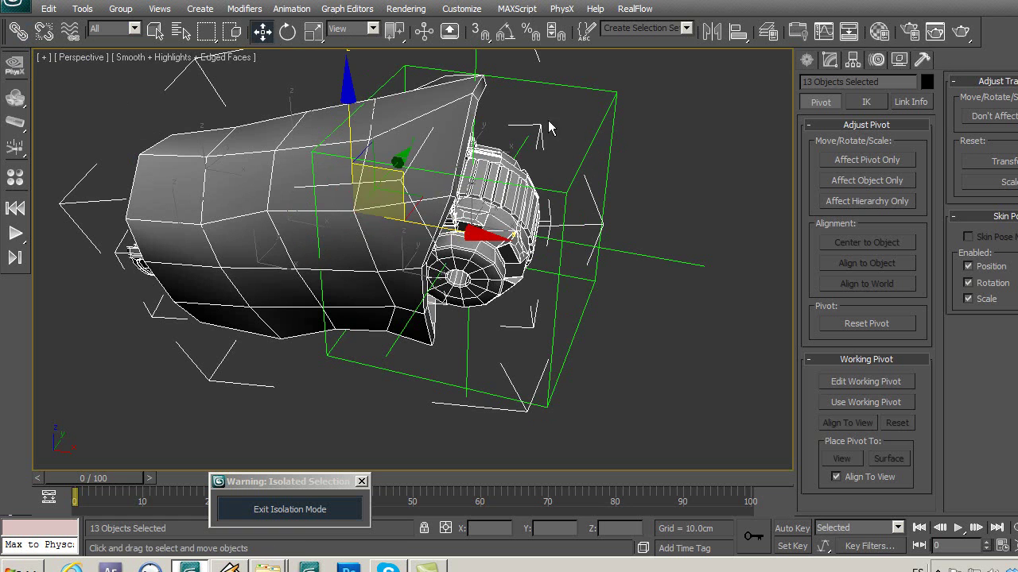
{"action": "left_click", "coordinate": [597, 128]}
{"action": "middle_click_drag", "start_coordinate": [525, 182], "coordinate": [509, 179], "text": "alt"}
Isolate the fingertip group together with the Point13 helper.
{"action": "left_click", "coordinate": [354, 509]}
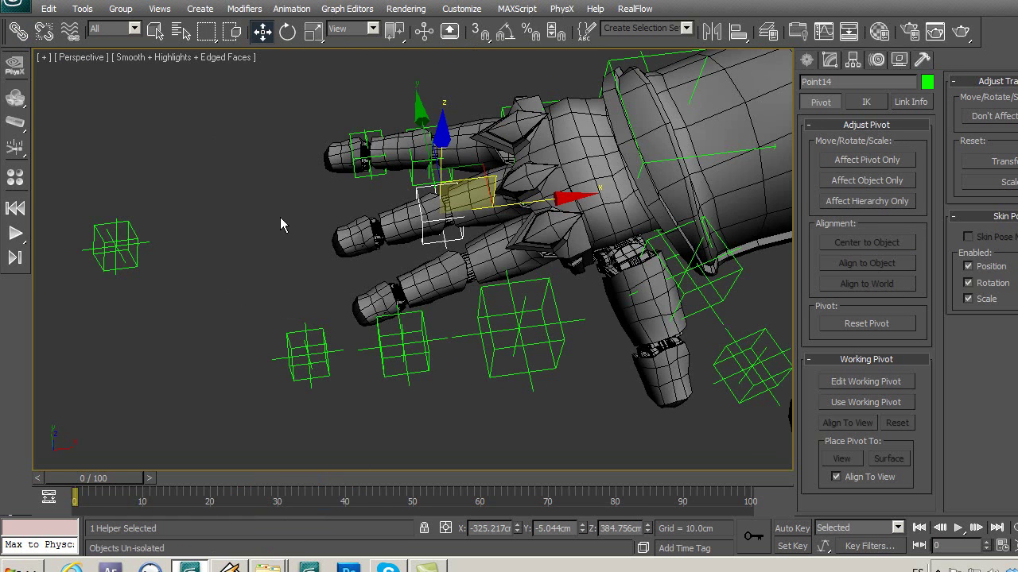
{"action": "left_click", "coordinate": [280, 217]}
{"action": "scroll", "coordinate": [294, 239], "scroll_direction": "up", "scroll_amount": 2}
{"action": "left_click", "coordinate": [300, 254]}
{"action": "middle_click_drag", "start_coordinate": [300, 255], "coordinate": [427, 193]}
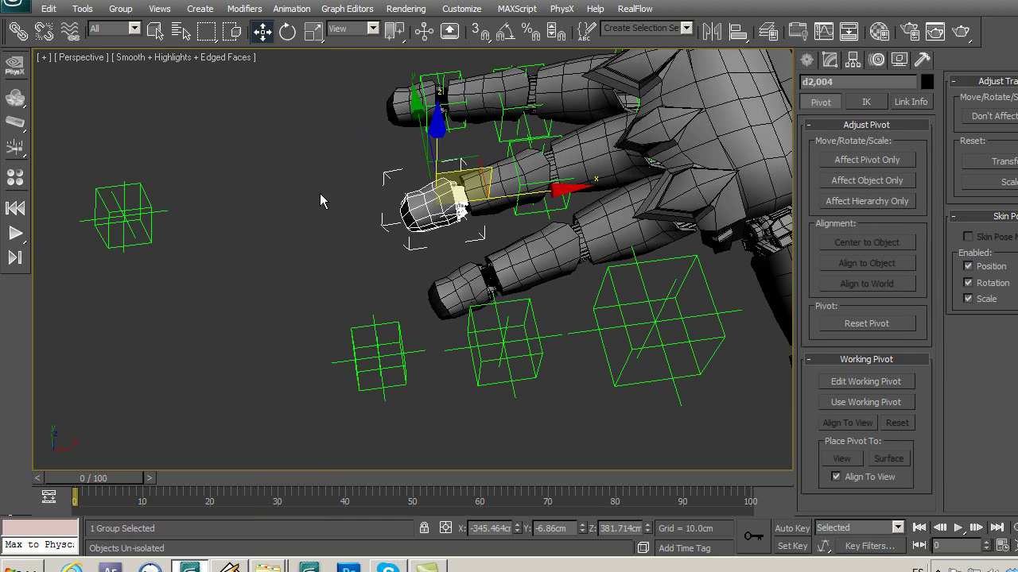
{"action": "left_click", "coordinate": [163, 212], "text": "ctrl"}
{"action": "key", "text": "alt+q"}
{"action": "left_click", "coordinate": [346, 227]}
{"action": "left_click", "coordinate": [579, 274]}
{"action": "middle_click_drag", "start_coordinate": [527, 291], "coordinate": [454, 222], "text": "alt"}
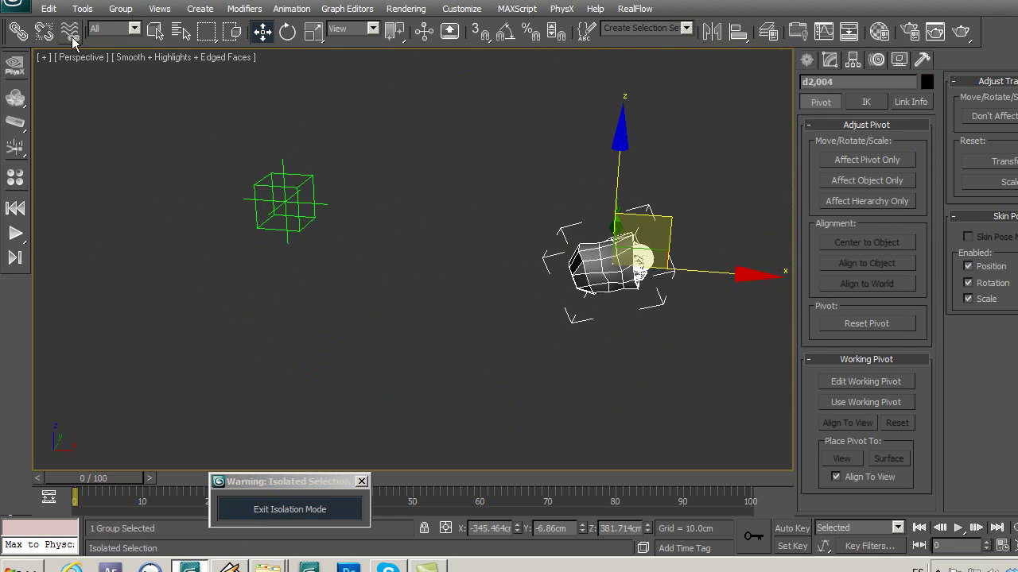
Ungroup the fingertip group into its separate parts.
{"action": "left_click", "coordinate": [106, 12]}
{"action": "left_click", "coordinate": [127, 40]}
{"action": "left_click", "coordinate": [532, 198]}
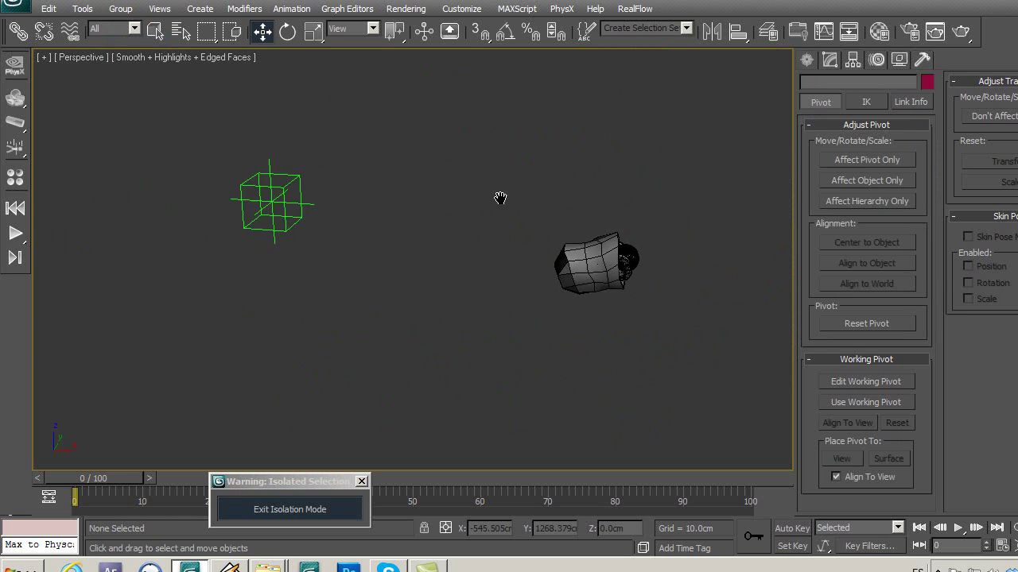
{"action": "middle_click_drag", "start_coordinate": [533, 198], "coordinate": [458, 216], "text": "alt"}
{"action": "scroll", "coordinate": [458, 216], "scroll_direction": "up", "scroll_amount": 2}
{"action": "scroll", "coordinate": [122, 198], "scroll_direction": "down", "scroll_amount": 3}
Move the Point13 helper along X toward the fingertip mesh.
{"action": "left_click", "coordinate": [127, 191]}
{"action": "mouse_move", "coordinate": [318, 227]}
{"action": "middle_mouse_down", "text": "alt"}
{"action": "mouse_move", "coordinate": [429, 245]}
{"action": "mouse_move", "coordinate": [504, 275]}
{"action": "middle_mouse_up", "text": "alt"}
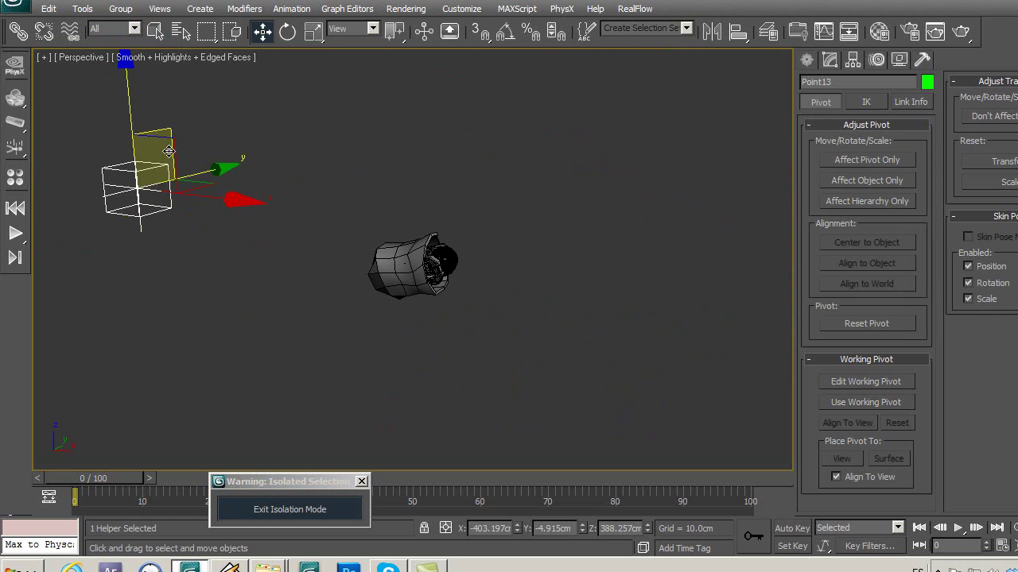
{"action": "left_click_drag", "start_coordinate": [165, 162], "coordinate": [480, 185]}
{"action": "key", "text": "ctrl+z"}
{"action": "left_click_drag", "start_coordinate": [233, 193], "coordinate": [543, 304]}
{"action": "scroll", "coordinate": [543, 305], "scroll_direction": "up", "scroll_amount": 2}
{"action": "scroll", "coordinate": [543, 304], "scroll_direction": "up", "scroll_amount": 3}
{"action": "scroll", "coordinate": [477, 278], "scroll_direction": "up", "scroll_amount": 1}
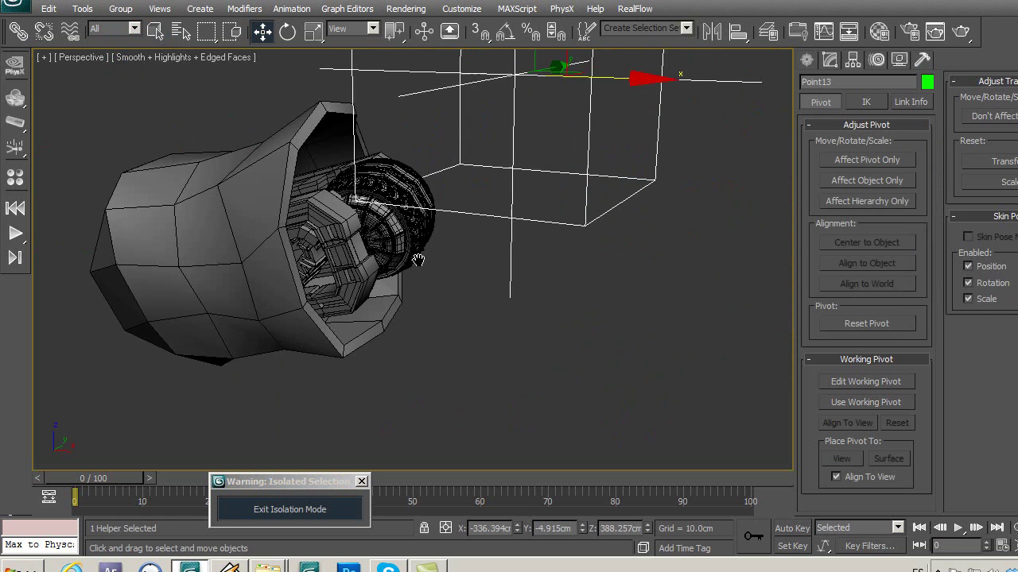
Centre Capsule032's pivot on the object with Affect Pivot Only.
{"action": "left_click", "coordinate": [413, 251]}
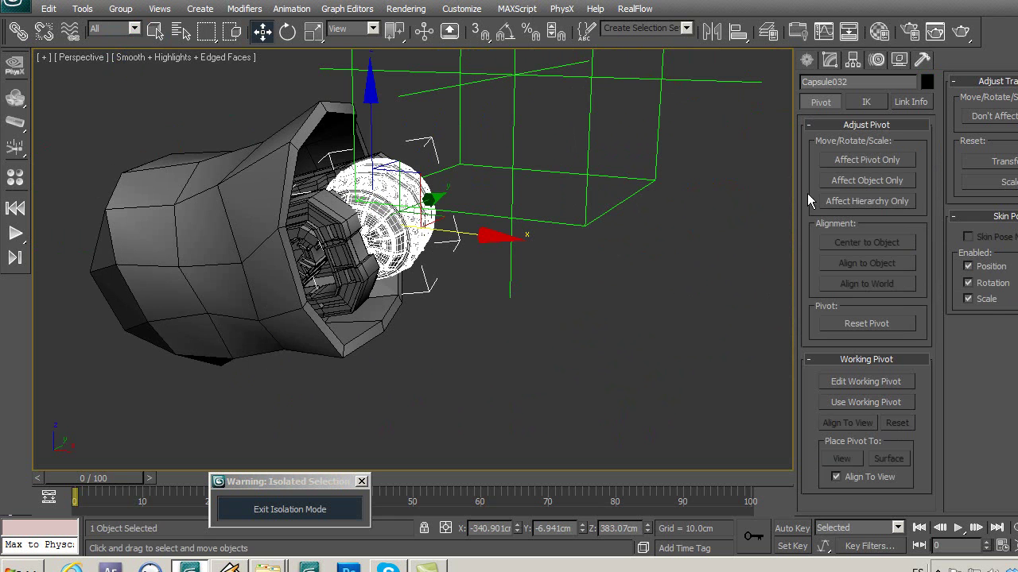
{"action": "left_click", "coordinate": [859, 162]}
{"action": "left_click", "coordinate": [854, 244]}
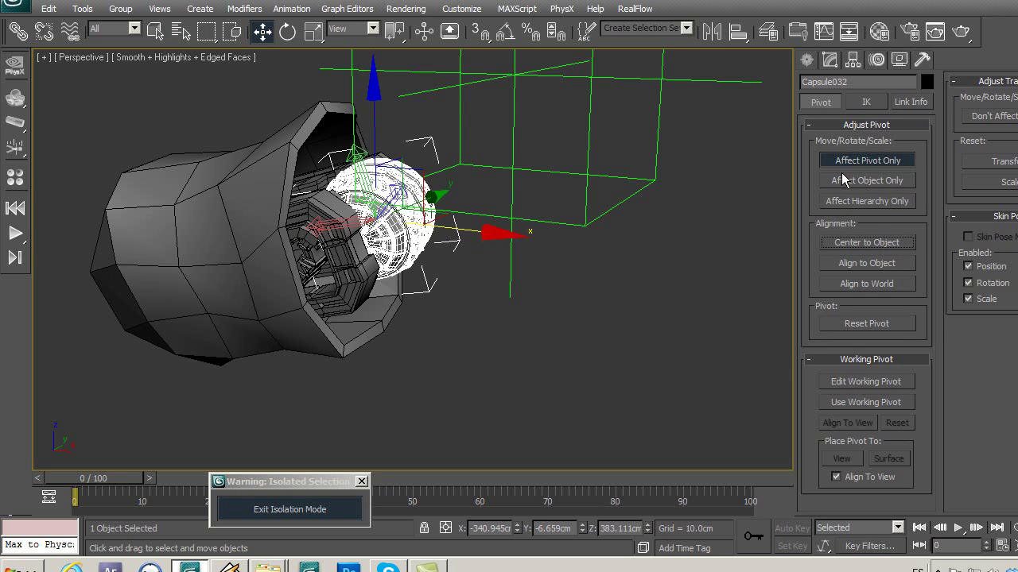
{"action": "left_click", "coordinate": [846, 165]}
{"action": "middle_click_drag", "start_coordinate": [541, 206], "coordinate": [527, 231]}
Align Point13 to Capsule032's pivot point.
{"action": "left_click", "coordinate": [566, 181]}
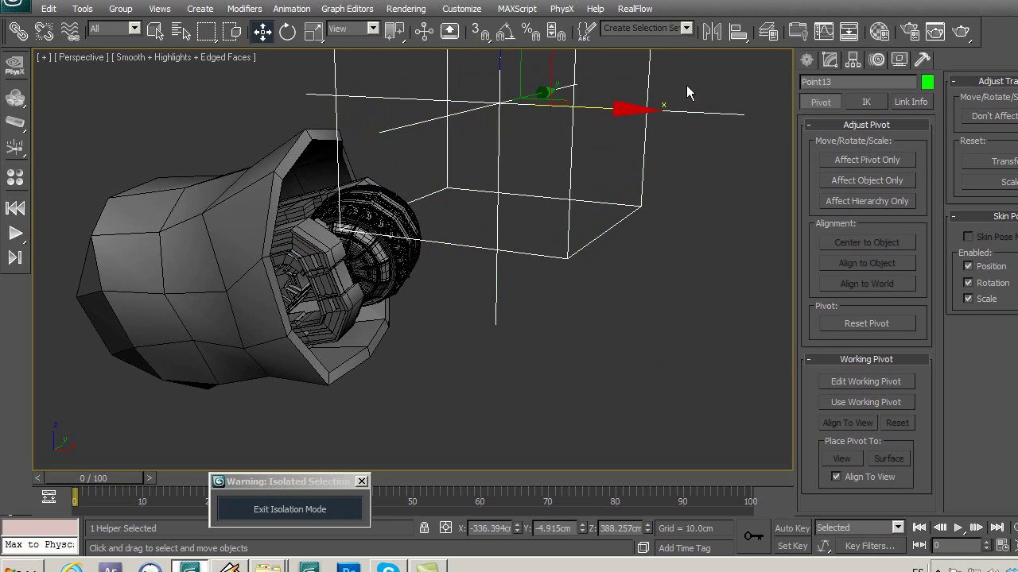
{"action": "left_click", "coordinate": [742, 34]}
{"action": "left_click", "coordinate": [403, 252]}
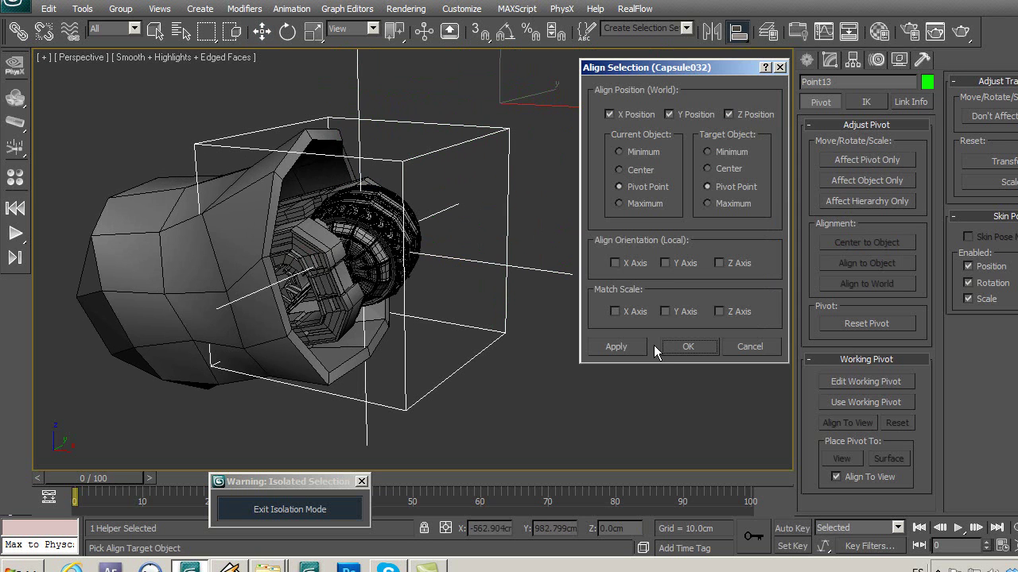
{"action": "left_click", "coordinate": [688, 347]}
{"action": "mouse_move", "coordinate": [604, 292]}
{"action": "middle_mouse_down", "text": "alt"}
{"action": "mouse_move", "coordinate": [508, 339]}
{"action": "mouse_move", "coordinate": [470, 320]}
{"action": "middle_mouse_up", "text": "alt"}
{"action": "scroll", "coordinate": [391, 295], "scroll_direction": "up", "scroll_amount": 5}
{"action": "left_click", "coordinate": [368, 240]}
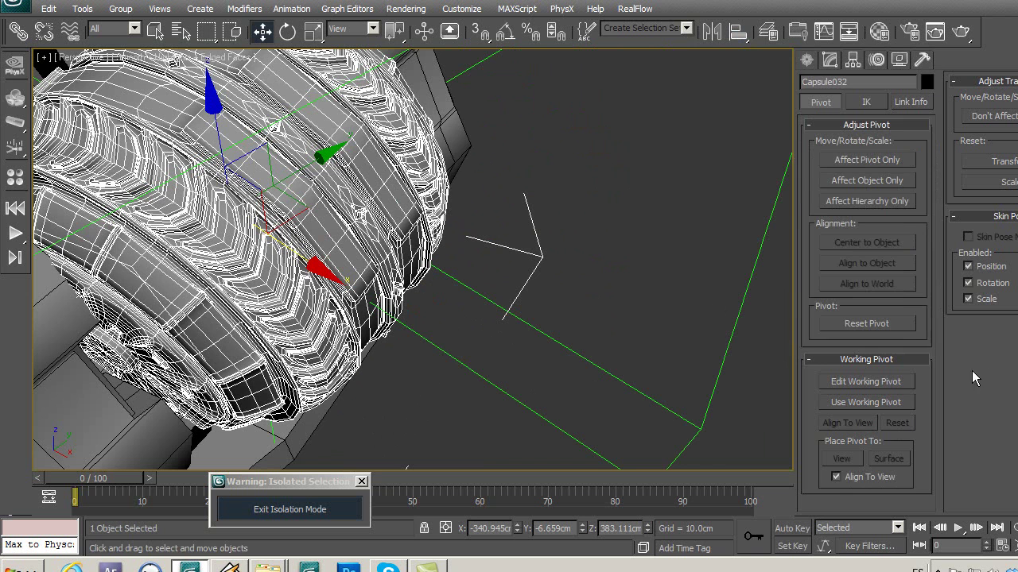
Drop to the capsule's base Editable Poly level and turn off smooth subdivision.
{"action": "left_click", "coordinate": [829, 60]}
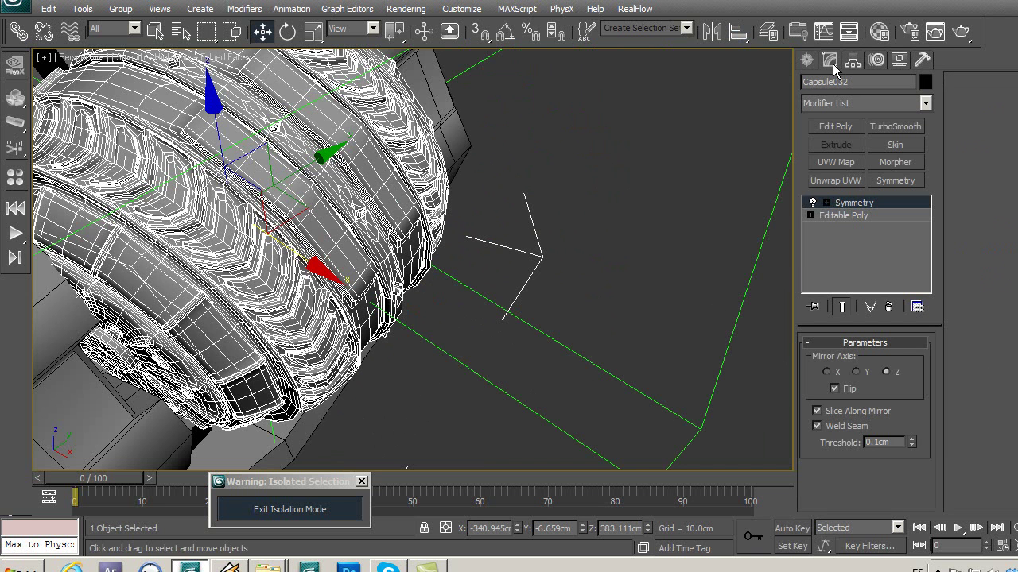
{"action": "left_click", "coordinate": [849, 215]}
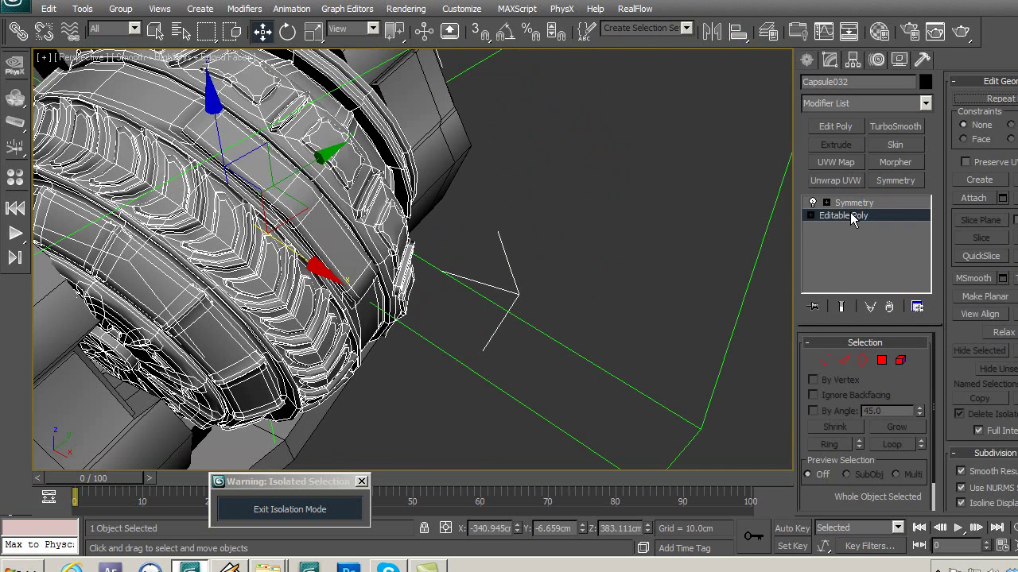
{"action": "left_click", "coordinate": [979, 491]}
{"action": "middle_click_drag", "start_coordinate": [556, 292], "coordinate": [580, 282], "text": "alt"}
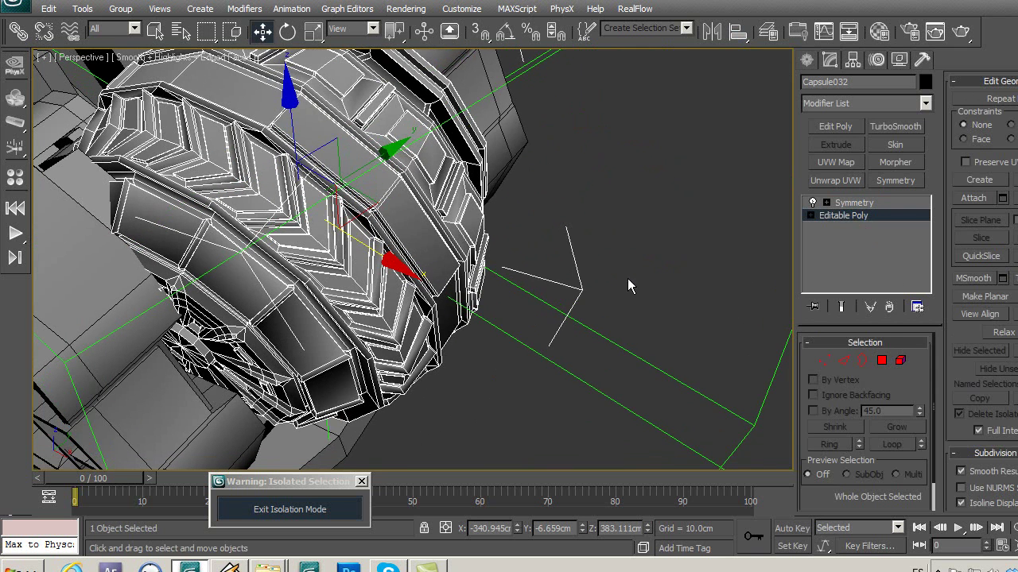
Assign all capsule polygons to smoothing group 3, then return to the Symmetry level.
{"action": "left_click", "coordinate": [900, 360]}
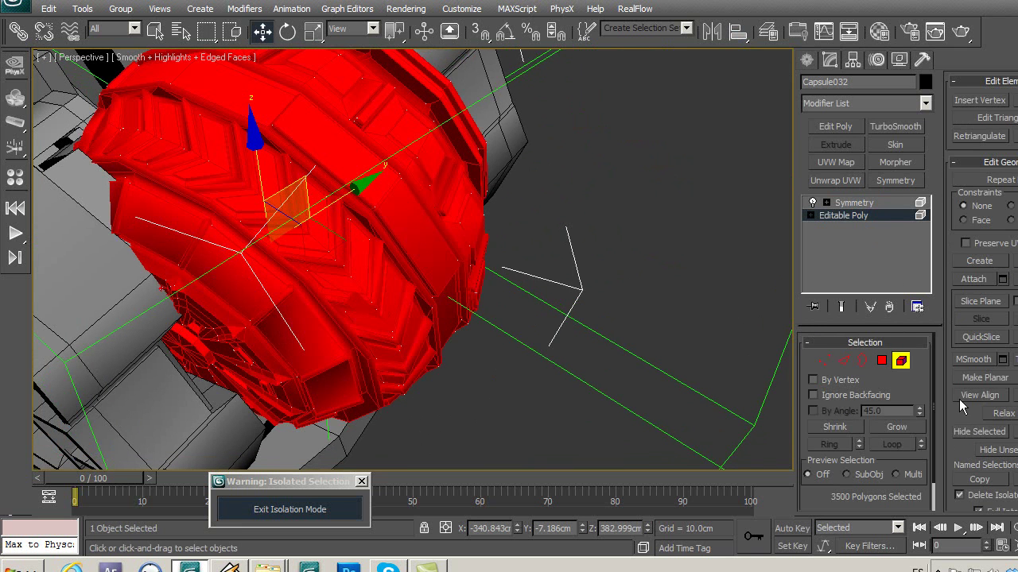
{"action": "scroll", "coordinate": [956, 416], "scroll_direction": "down", "scroll_amount": 5}
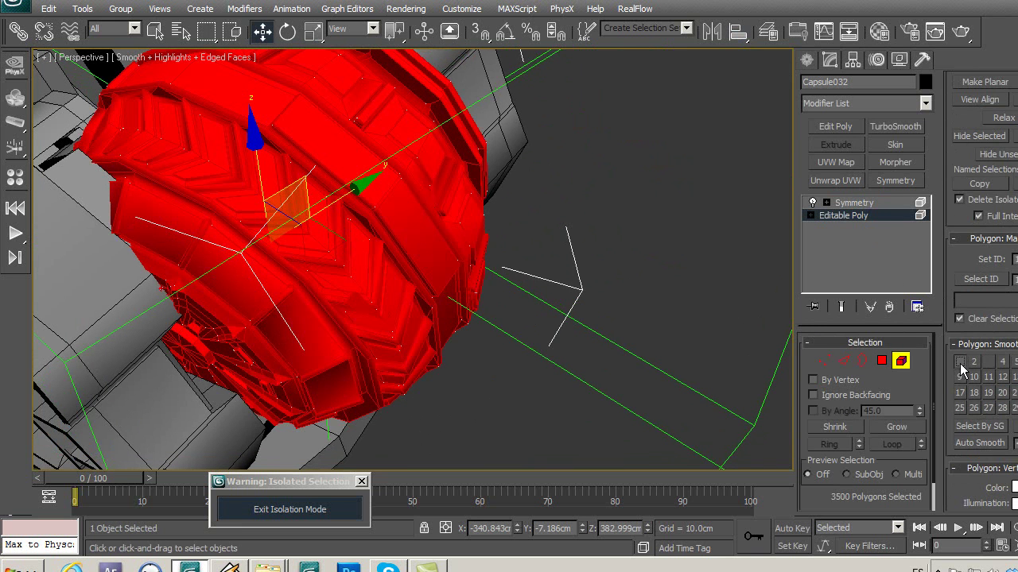
{"action": "left_click", "coordinate": [959, 361]}
{"action": "left_click", "coordinate": [988, 362]}
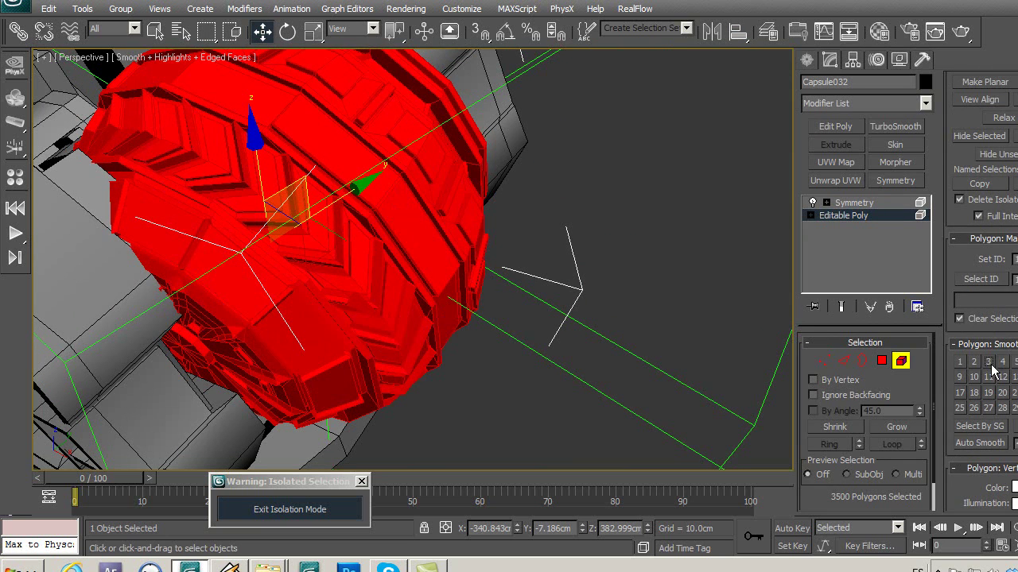
{"action": "left_click", "coordinate": [855, 214]}
{"action": "left_click", "coordinate": [855, 203]}
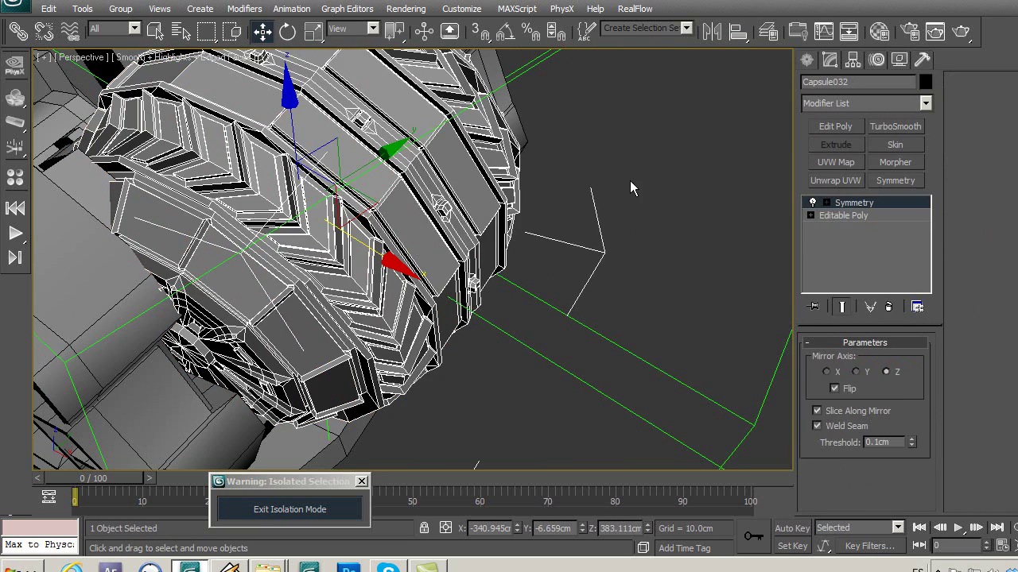
{"action": "left_click", "coordinate": [580, 208]}
{"action": "scroll", "coordinate": [528, 240], "scroll_direction": "down", "scroll_amount": 5}
{"action": "scroll", "coordinate": [528, 240], "scroll_direction": "down", "scroll_amount": 3}
{"action": "scroll", "coordinate": [511, 271], "scroll_direction": "up", "scroll_amount": 4}
{"action": "mouse_move", "coordinate": [511, 270]}
{"action": "middle_mouse_down", "text": "alt"}
{"action": "mouse_move", "coordinate": [566, 236]}
{"action": "mouse_move", "coordinate": [522, 297]}
{"action": "middle_mouse_up", "text": "alt"}
With the selection filter on Geometry, marquee-select the fingertip's eight parts.
{"action": "scroll", "coordinate": [516, 290], "scroll_direction": "up", "scroll_amount": 4}
{"action": "scroll", "coordinate": [515, 291], "scroll_direction": "up", "scroll_amount": 3}
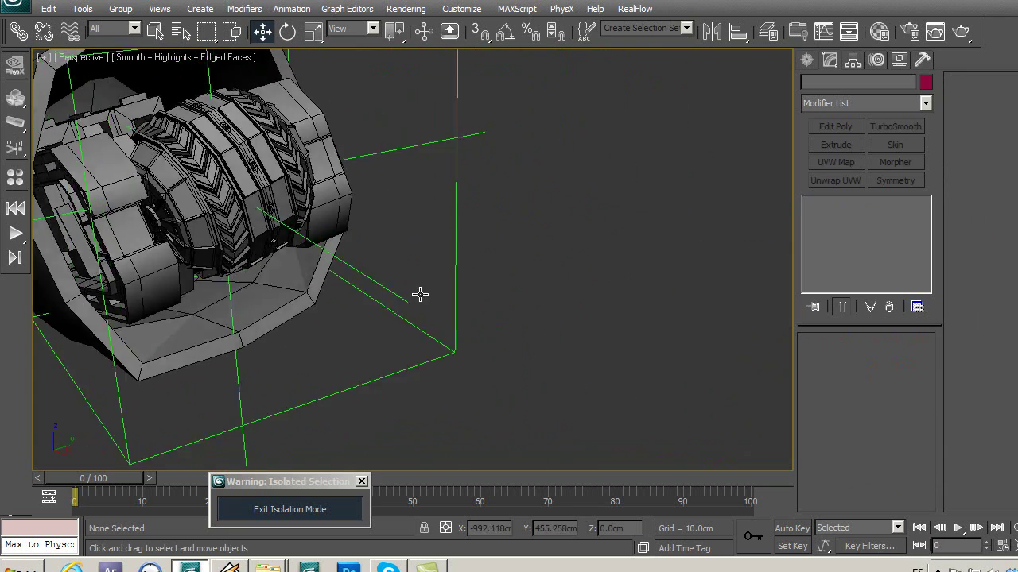
{"action": "middle_click_drag", "start_coordinate": [422, 295], "coordinate": [411, 234]}
{"action": "scroll", "coordinate": [512, 287], "scroll_direction": "down", "scroll_amount": 3}
{"action": "scroll", "coordinate": [512, 287], "scroll_direction": "down", "scroll_amount": 3}
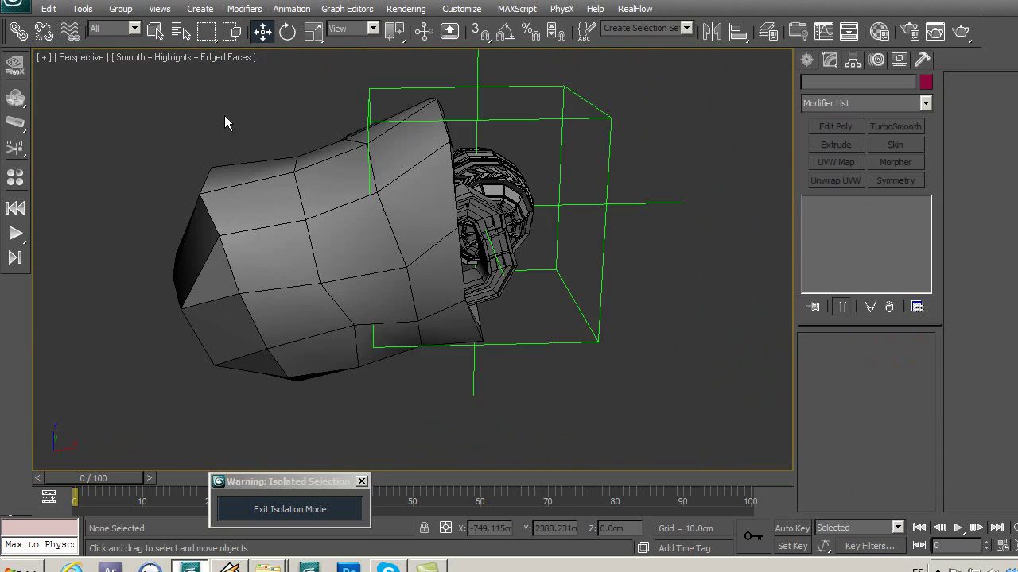
{"action": "left_click", "coordinate": [126, 34]}
{"action": "left_click", "coordinate": [108, 53]}
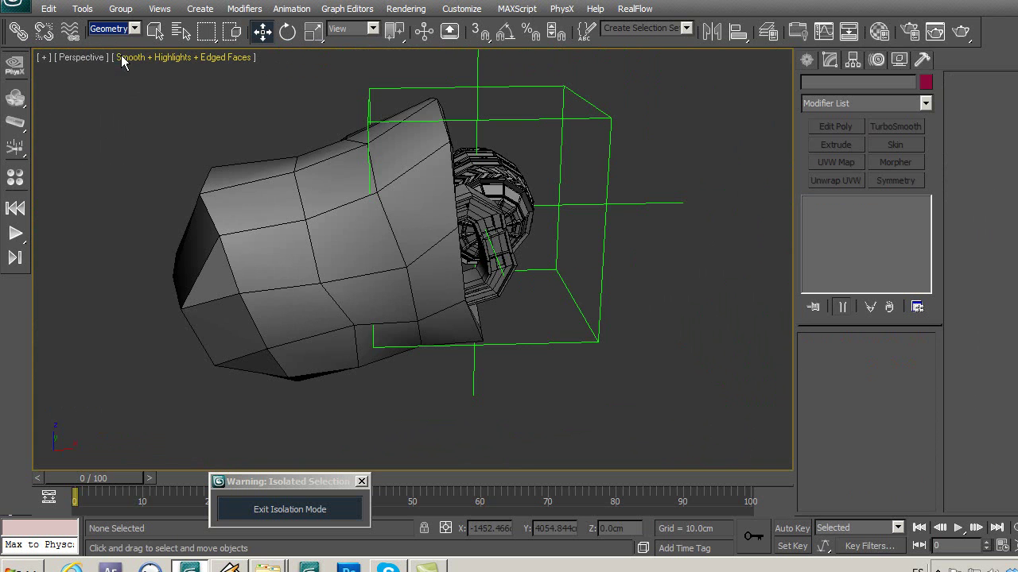
{"action": "scroll", "coordinate": [142, 113], "scroll_direction": "down", "scroll_amount": 2}
{"action": "left_click_drag", "start_coordinate": [525, 360], "coordinate": [524, 360]}
{"action": "scroll", "coordinate": [512, 334], "scroll_direction": "up", "scroll_amount": 2}
Reset the filter to All, link the parts to Point13, and exit isolation.
{"action": "left_click", "coordinate": [133, 28]}
{"action": "left_click", "coordinate": [112, 43]}
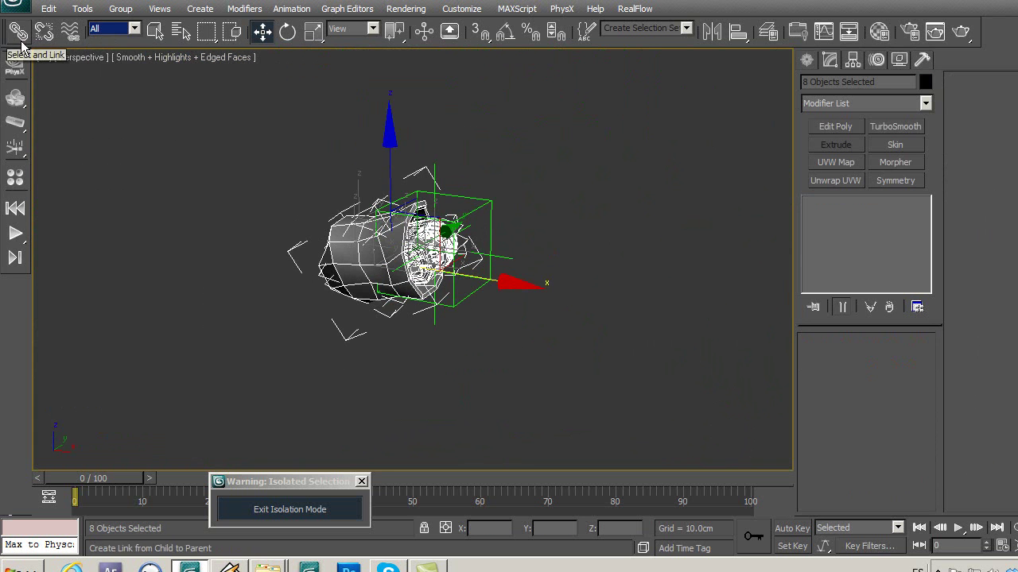
{"action": "left_click", "coordinate": [17, 31]}
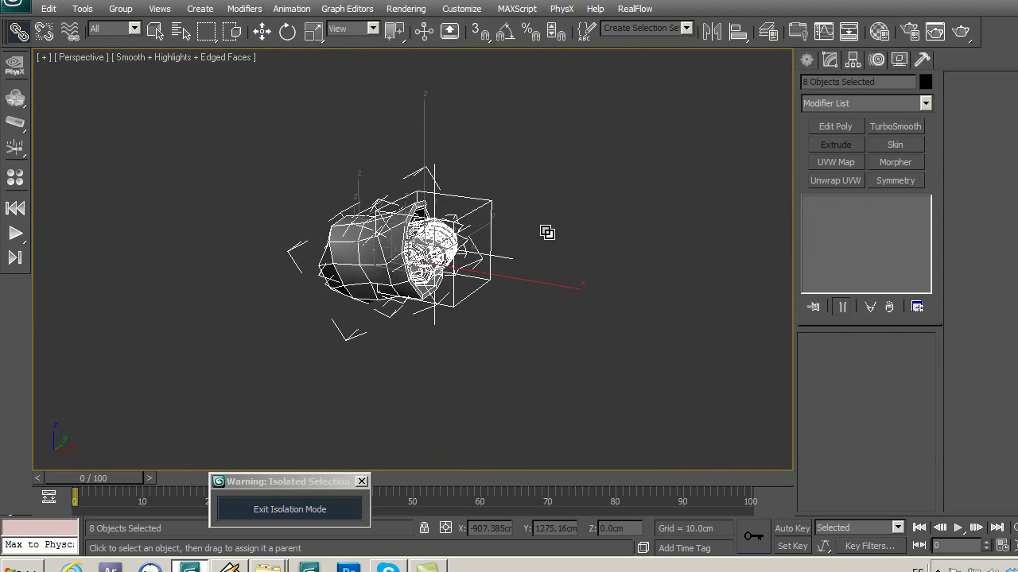
{"action": "left_click", "coordinate": [264, 34]}
{"action": "left_click", "coordinate": [310, 397]}
{"action": "left_click", "coordinate": [336, 509]}
{"action": "middle_click_drag", "start_coordinate": [390, 363], "coordinate": [460, 365]}
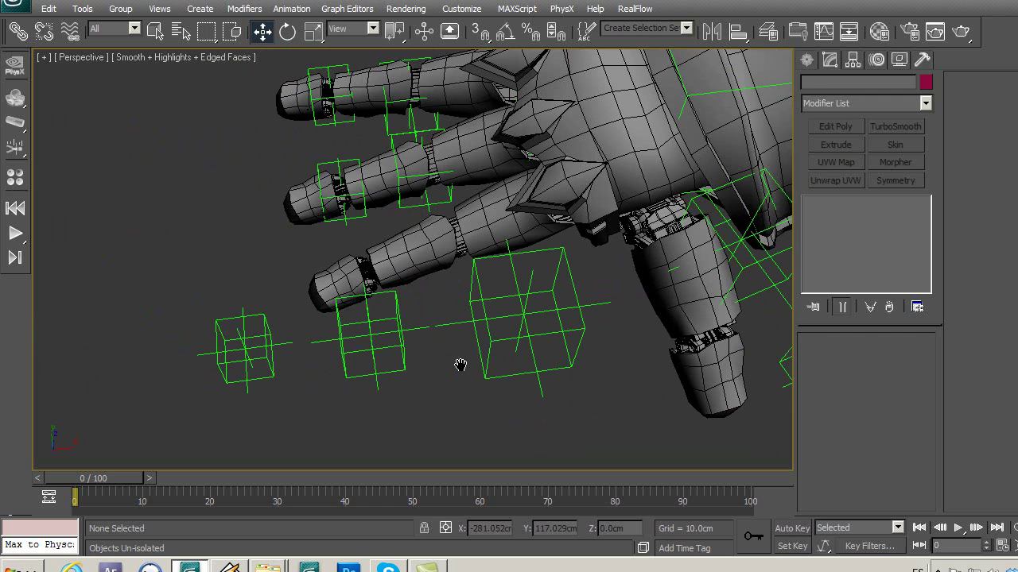
Isolate the d2,1,1 finger segment together with its box point helper.
{"action": "left_click", "coordinate": [470, 231]}
{"action": "left_click", "coordinate": [533, 294], "text": "ctrl"}
{"action": "key", "text": "alt+q"}
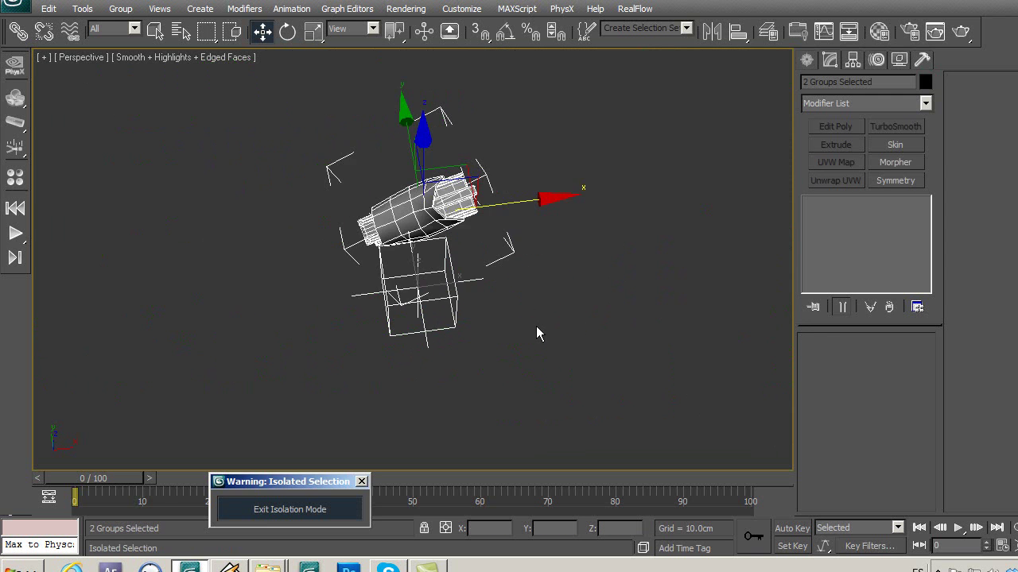
{"action": "left_click", "coordinate": [536, 326]}
{"action": "middle_click_drag", "start_coordinate": [535, 328], "coordinate": [506, 273], "text": "alt"}
{"action": "scroll", "coordinate": [506, 273], "scroll_direction": "up", "scroll_amount": 3}
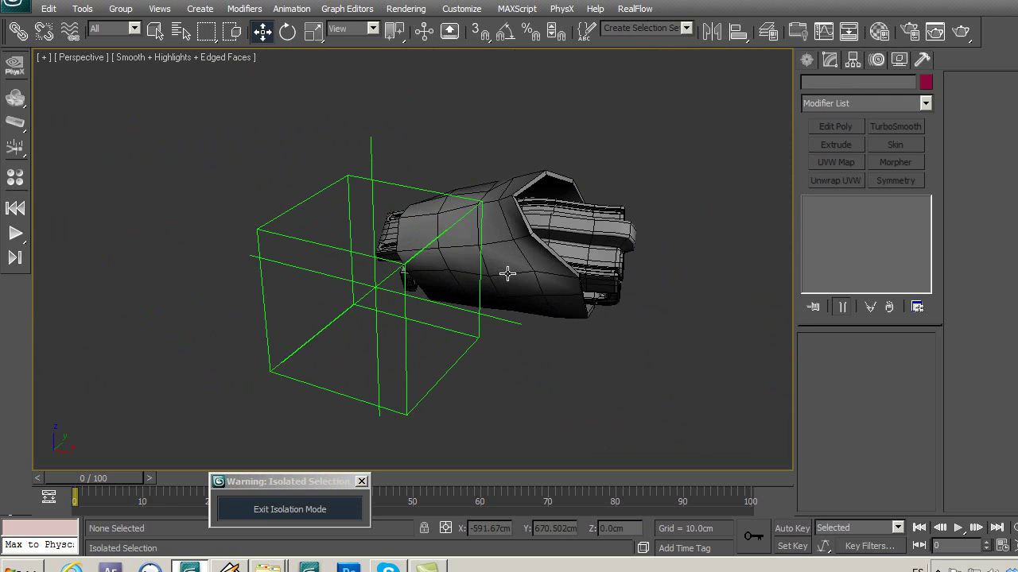
Ungroup the d2,1,1 finger segment into its parts.
{"action": "left_click", "coordinate": [507, 273]}
{"action": "left_click", "coordinate": [121, 9]}
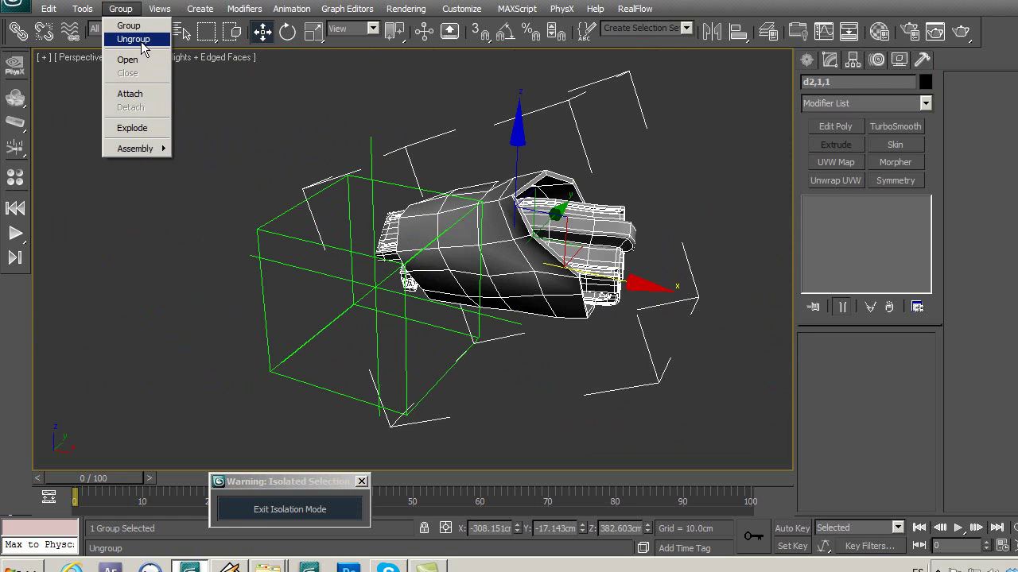
{"action": "left_click", "coordinate": [129, 60]}
{"action": "middle_click_drag", "start_coordinate": [206, 127], "coordinate": [461, 230], "text": "alt"}
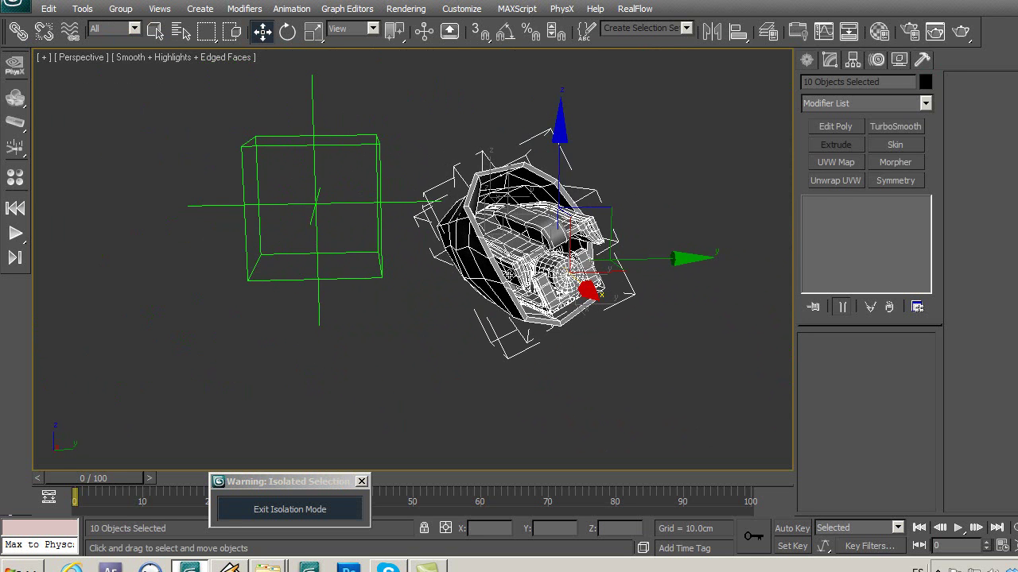
{"action": "left_click", "coordinate": [652, 340]}
{"action": "middle_click_drag", "start_coordinate": [652, 341], "coordinate": [525, 239], "text": "alt"}
Inspect parts Box527, Tube520, Tube519, Tube521 and Box523, then select the segment's helper.
{"action": "left_click", "coordinate": [522, 223]}
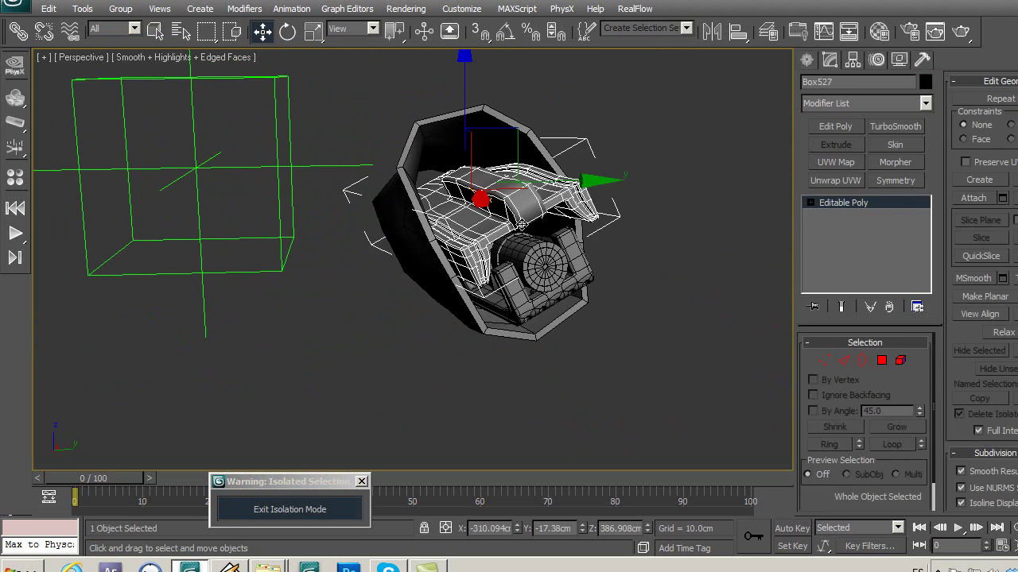
{"action": "left_click", "coordinate": [732, 389]}
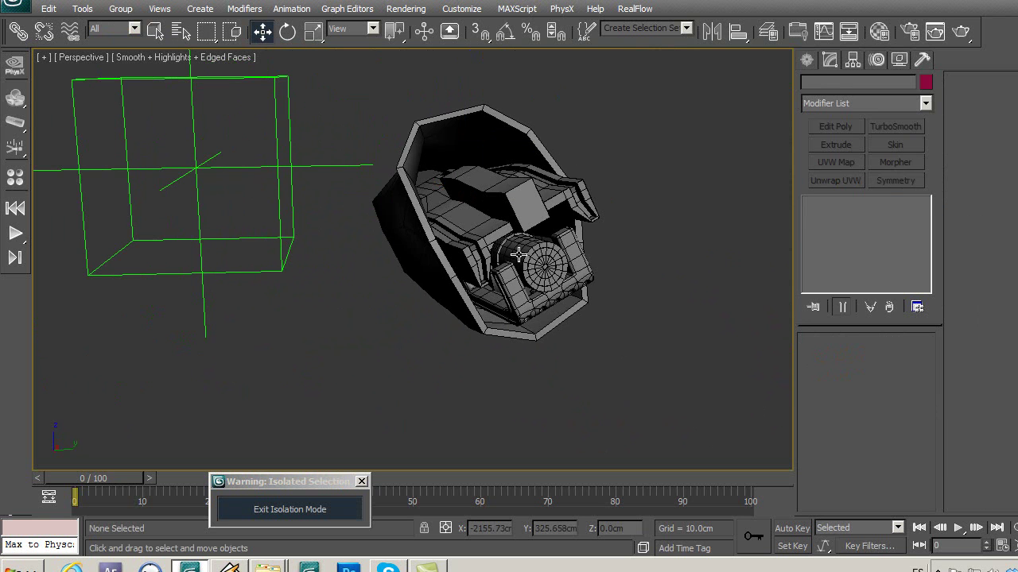
{"action": "left_click", "coordinate": [528, 248]}
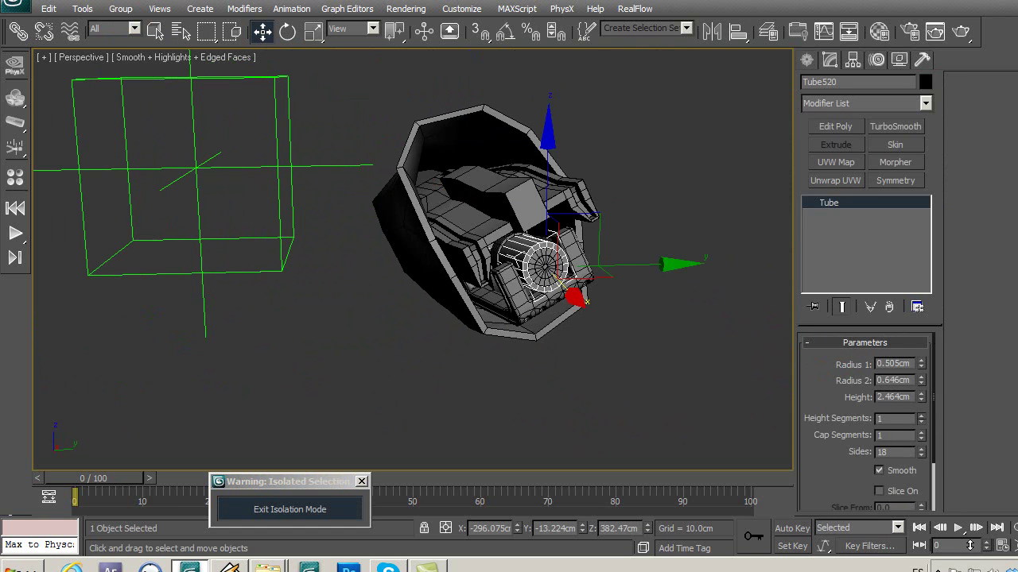
{"action": "left_click", "coordinate": [543, 272]}
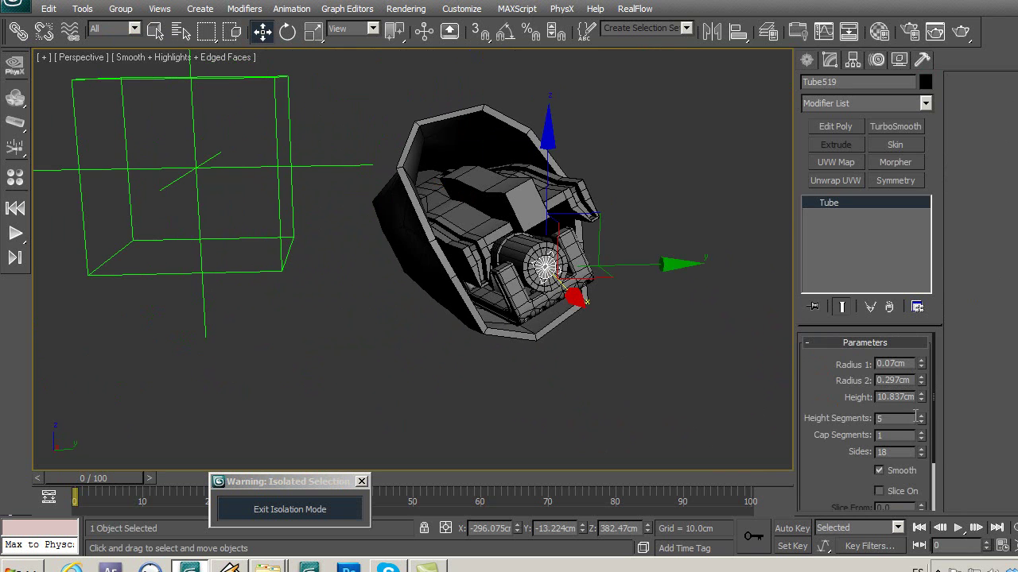
{"action": "left_click", "coordinate": [648, 350]}
{"action": "left_click", "coordinate": [542, 266]}
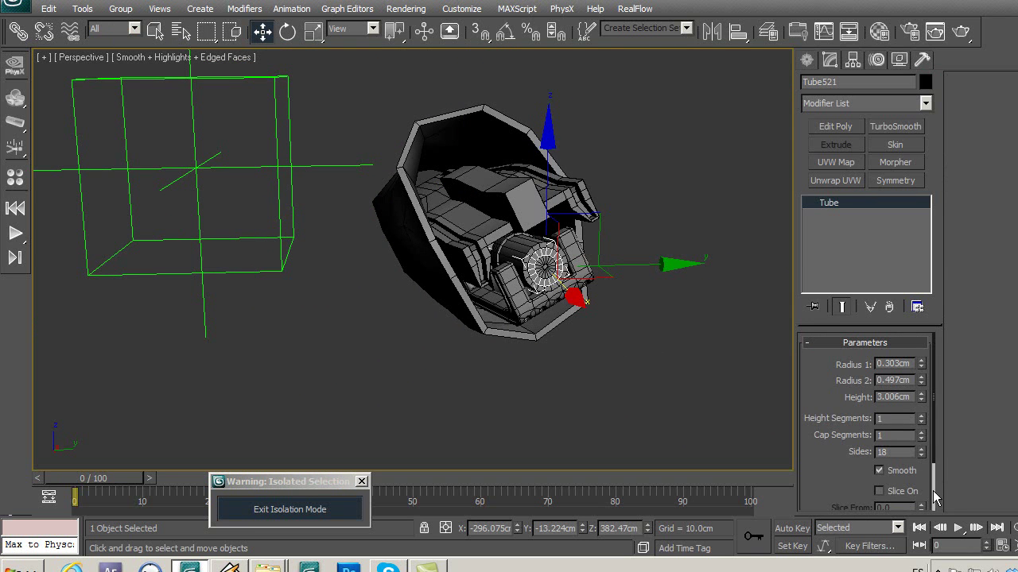
{"action": "left_click", "coordinate": [571, 318]}
{"action": "scroll", "coordinate": [638, 353], "scroll_direction": "up", "scroll_amount": 2}
{"action": "left_click", "coordinate": [590, 334]}
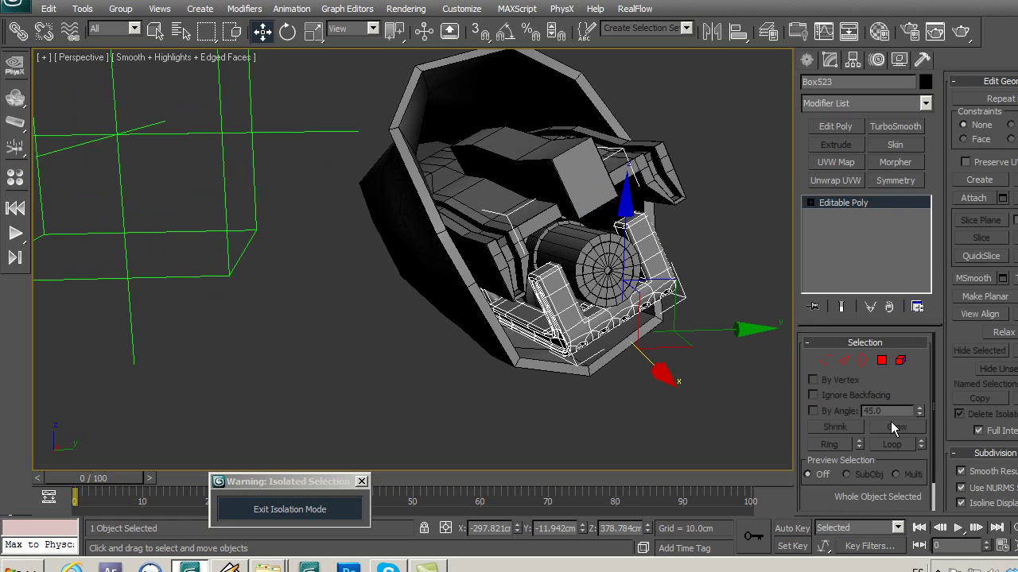
{"action": "left_click", "coordinate": [610, 407]}
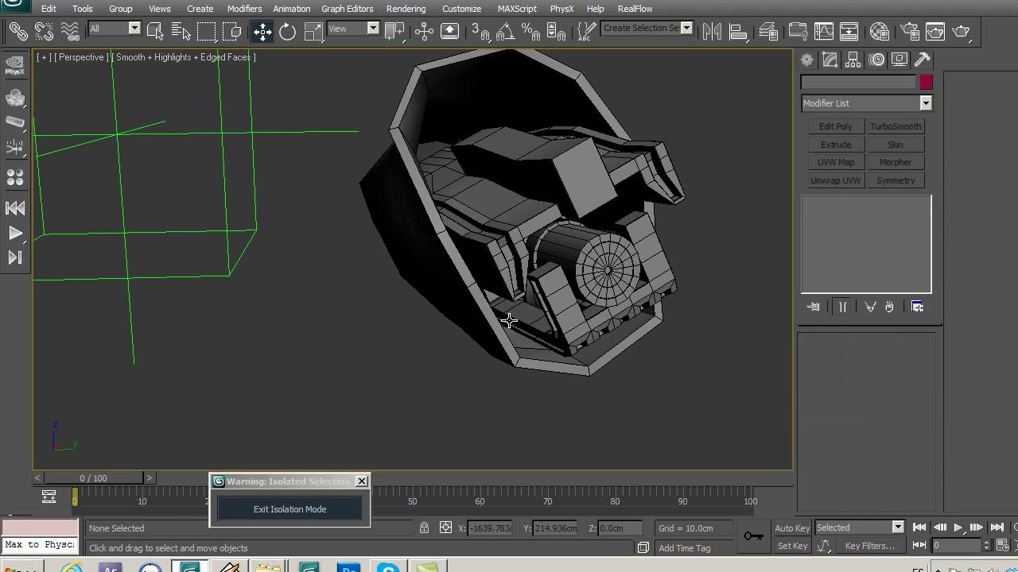
{"action": "middle_click_drag", "start_coordinate": [610, 407], "coordinate": [485, 321]}
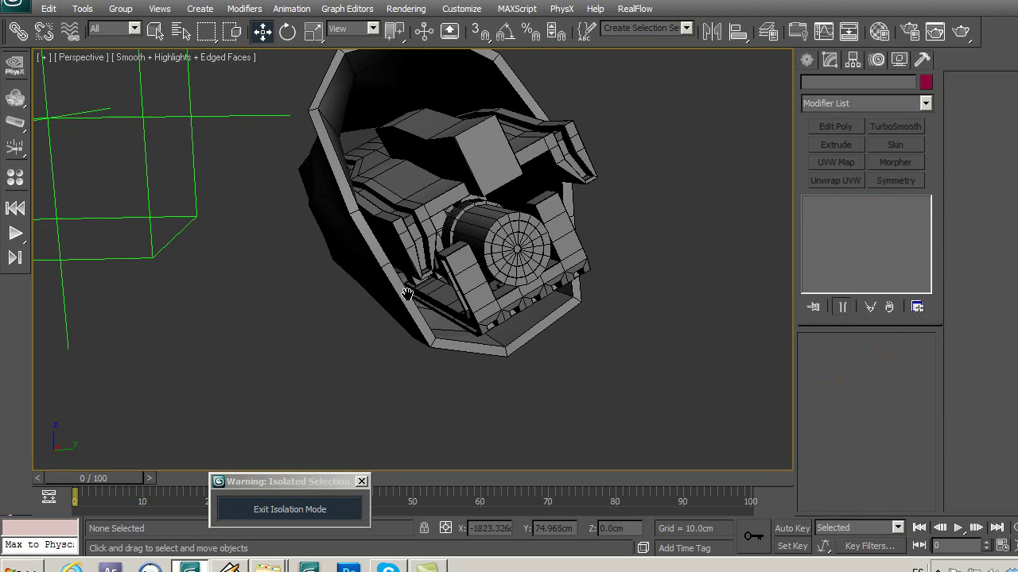
{"action": "left_click", "coordinate": [190, 198]}
Align Point18's pivot to Tube520's pivot.
{"action": "left_click", "coordinate": [735, 36]}
{"action": "left_click", "coordinate": [490, 213]}
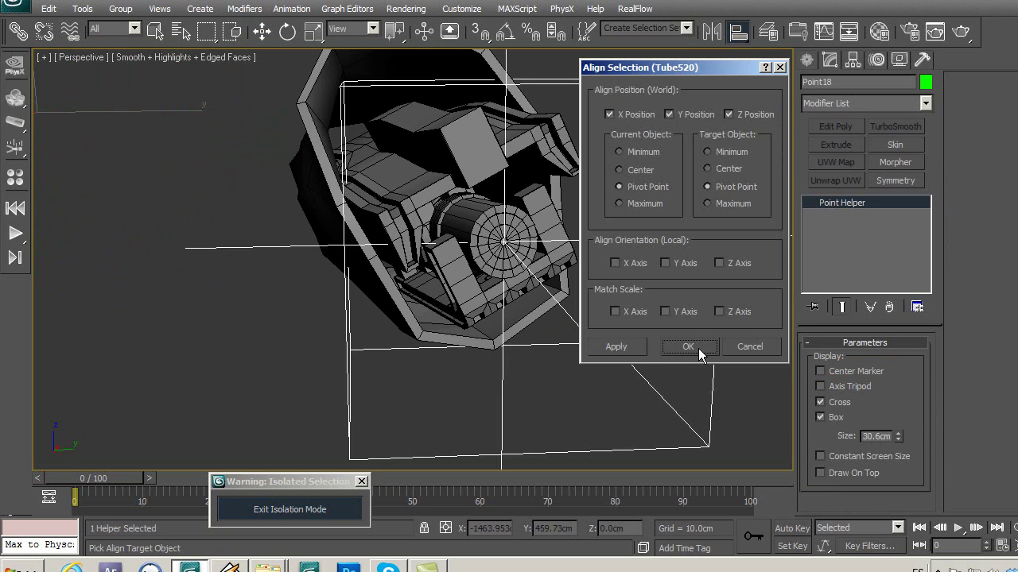
{"action": "left_click", "coordinate": [698, 348]}
{"action": "left_click", "coordinate": [221, 270]}
{"action": "scroll", "coordinate": [222, 262], "scroll_direction": "down", "scroll_amount": 5}
{"action": "mouse_move", "coordinate": [222, 262]}
{"action": "middle_mouse_down", "text": "alt"}
{"action": "mouse_move", "coordinate": [356, 243]}
{"action": "mouse_move", "coordinate": [298, 170]}
{"action": "middle_mouse_up", "text": "alt"}
With the selection filter on Geometry, select the segment's ten parts.
{"action": "left_click", "coordinate": [117, 29]}
{"action": "left_click", "coordinate": [108, 48]}
{"action": "left_click", "coordinate": [112, 29]}
{"action": "left_click", "coordinate": [108, 47]}
{"action": "left_click_drag", "start_coordinate": [362, 341], "coordinate": [364, 342]}
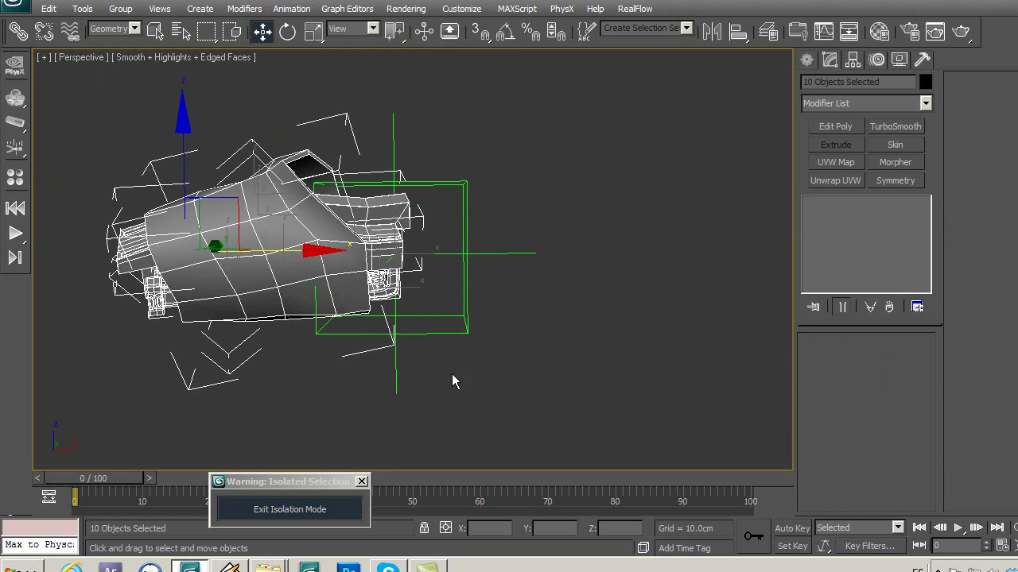
Reset the filter to All, link the parts to Point18, and exit isolation.
{"action": "left_click", "coordinate": [104, 29]}
{"action": "left_click", "coordinate": [104, 38]}
{"action": "left_click", "coordinate": [18, 31]}
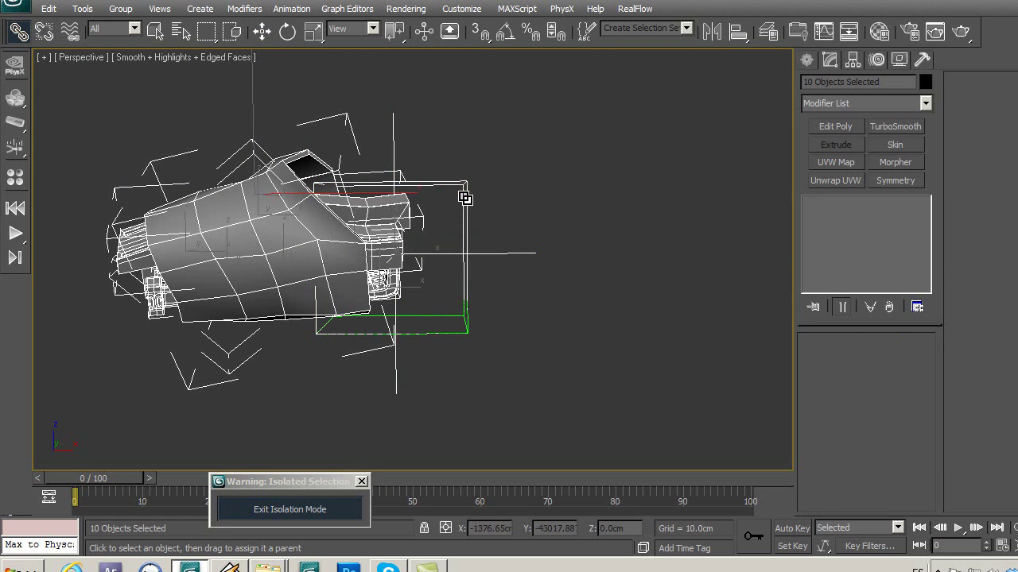
{"action": "left_click", "coordinate": [561, 211]}
{"action": "left_click", "coordinate": [308, 509]}
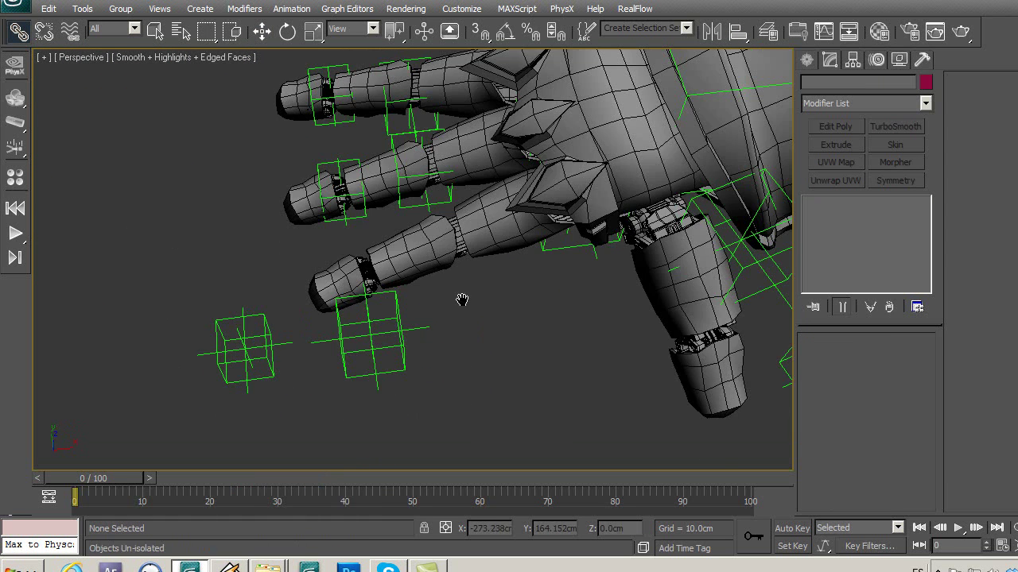
Isolate the d2 finger segment together with its box helper and select the d2 group.
{"action": "middle_click_drag", "start_coordinate": [462, 297], "coordinate": [463, 291]}
{"action": "left_click", "coordinate": [155, 30]}
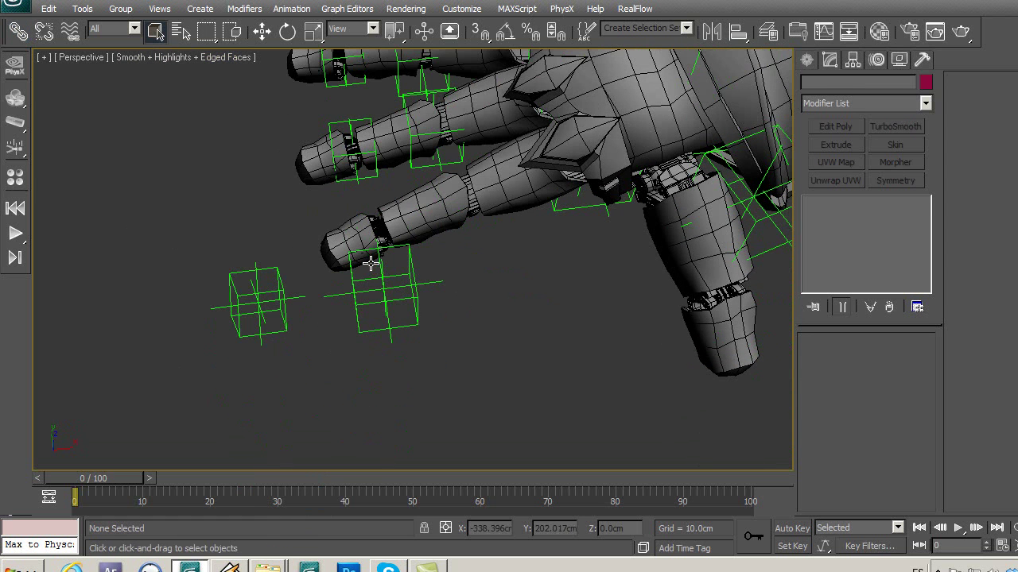
{"action": "left_click", "coordinate": [416, 301]}
{"action": "left_click", "coordinate": [438, 225], "text": "ctrl"}
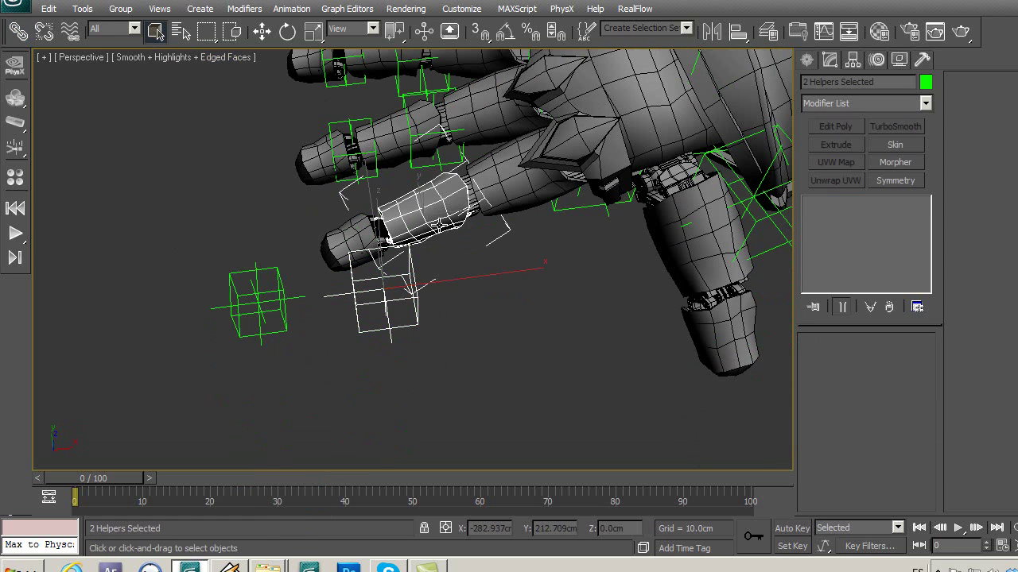
{"action": "key", "text": "alt+q"}
{"action": "left_click", "coordinate": [514, 324]}
{"action": "left_click", "coordinate": [477, 238]}
Ungroup the d2 finger segment and the motor assembly into separate parts.
{"action": "scroll", "coordinate": [448, 243], "scroll_direction": "up", "scroll_amount": 1}
{"action": "scroll", "coordinate": [448, 242], "scroll_direction": "up", "scroll_amount": 1}
{"action": "left_click", "coordinate": [124, 8]}
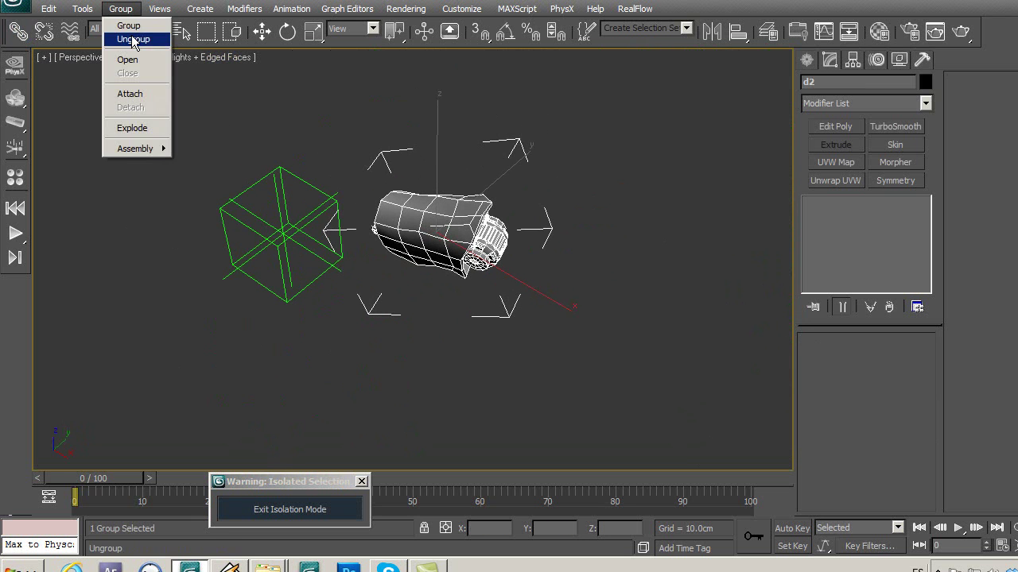
{"action": "left_click", "coordinate": [133, 40]}
{"action": "left_click", "coordinate": [590, 268]}
{"action": "scroll", "coordinate": [590, 267], "scroll_direction": "up", "scroll_amount": 3}
{"action": "scroll", "coordinate": [490, 231], "scroll_direction": "up", "scroll_amount": 2}
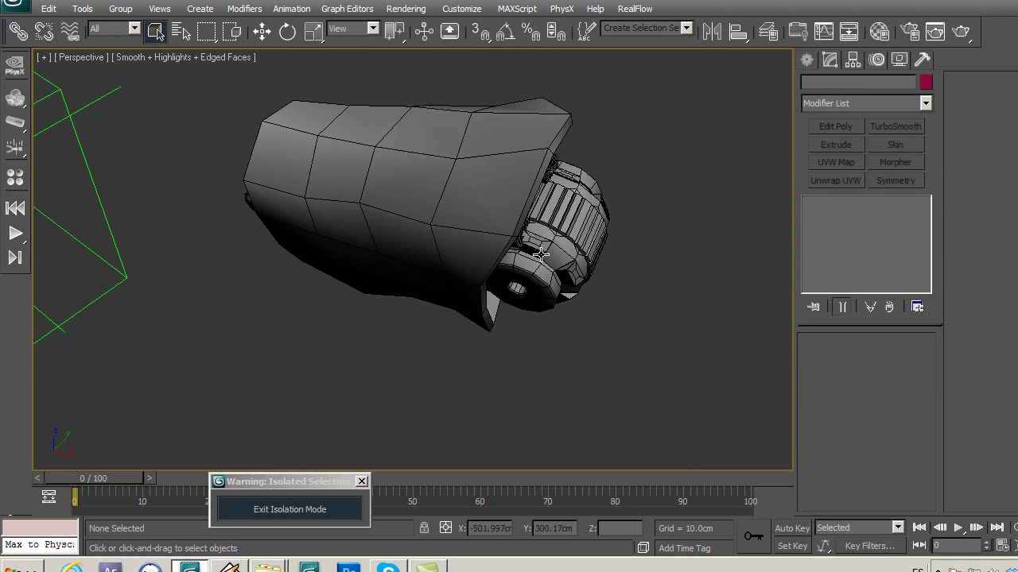
Check the motor cylinder's pivot with Affect Pivot Only.
{"action": "left_click", "coordinate": [548, 256]}
{"action": "mouse_move", "coordinate": [625, 329]}
{"action": "middle_mouse_down", "text": "alt"}
{"action": "mouse_move", "coordinate": [630, 269]}
{"action": "mouse_move", "coordinate": [612, 301]}
{"action": "middle_mouse_up", "text": "alt"}
{"action": "left_click", "coordinate": [852, 60]}
{"action": "left_click", "coordinate": [852, 161]}
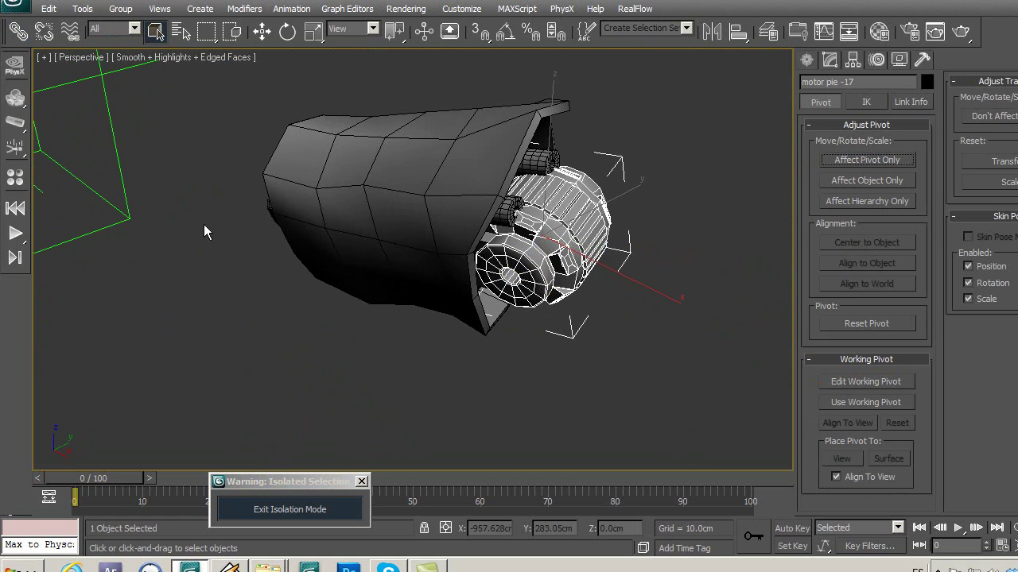
Align Point17 to the motor's pivot at X -322.787, Y -19.598, Z 380.983 cm.
{"action": "left_click", "coordinate": [124, 224]}
{"action": "left_click", "coordinate": [738, 31]}
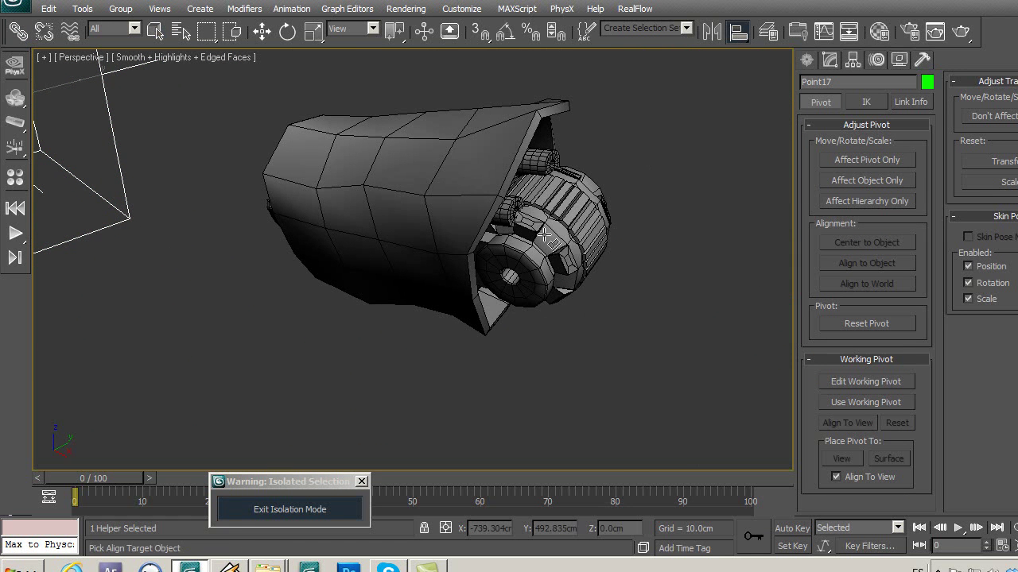
{"action": "left_click", "coordinate": [545, 242]}
{"action": "left_click", "coordinate": [687, 347]}
{"action": "middle_click_drag", "start_coordinate": [646, 348], "coordinate": [587, 294], "text": "alt"}
Select all 13 motor parts using the Geometry selection filter, then restore the All filter.
{"action": "left_click", "coordinate": [92, 38]}
{"action": "left_click", "coordinate": [103, 51]}
{"action": "left_click", "coordinate": [175, 146]}
{"action": "left_click_drag", "start_coordinate": [537, 344], "coordinate": [537, 344]}
{"action": "left_click", "coordinate": [111, 29]}
{"action": "left_click", "coordinate": [94, 43]}
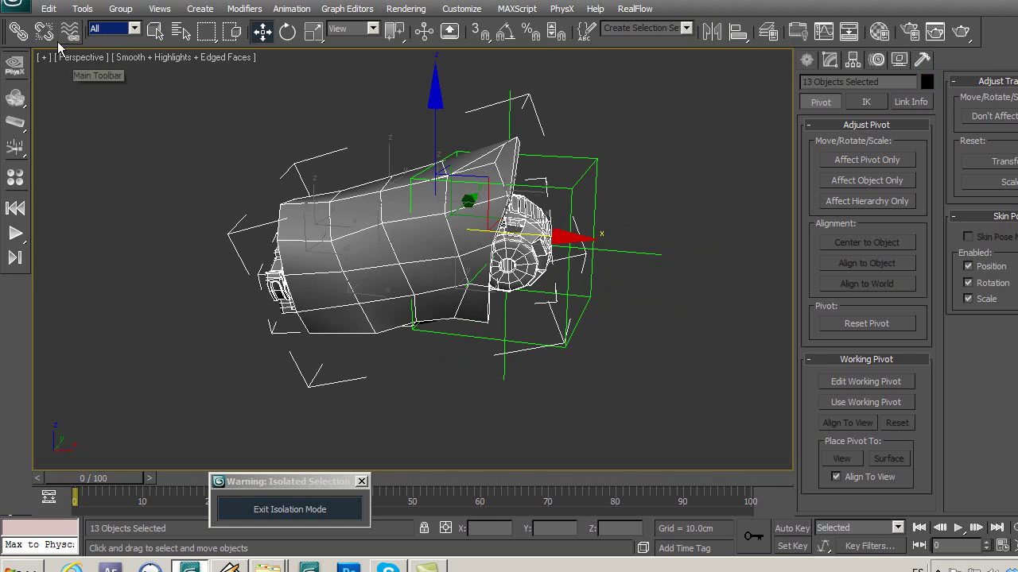
Link the 13 selected motor parts to Point17 and select it to verify.
{"action": "left_click", "coordinate": [17, 32]}
{"action": "left_click_drag", "start_coordinate": [520, 260], "coordinate": [573, 192]}
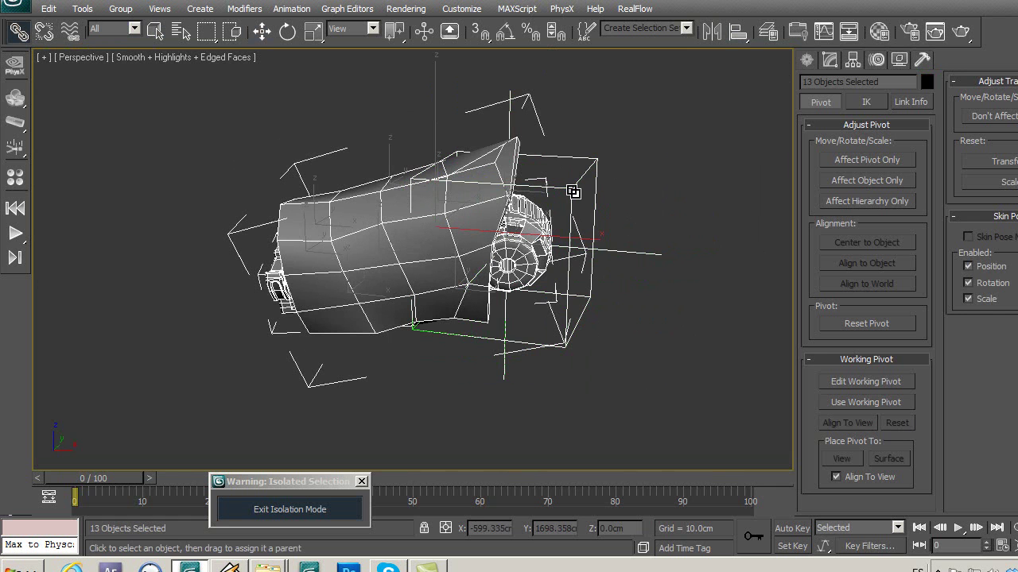
{"action": "left_click", "coordinate": [263, 32]}
{"action": "left_click", "coordinate": [289, 121]}
{"action": "mouse_move", "coordinate": [467, 199]}
{"action": "middle_mouse_down"}
{"action": "mouse_move", "coordinate": [432, 196]}
{"action": "mouse_move", "coordinate": [434, 186]}
{"action": "middle_mouse_up"}
{"action": "left_click", "coordinate": [538, 185]}
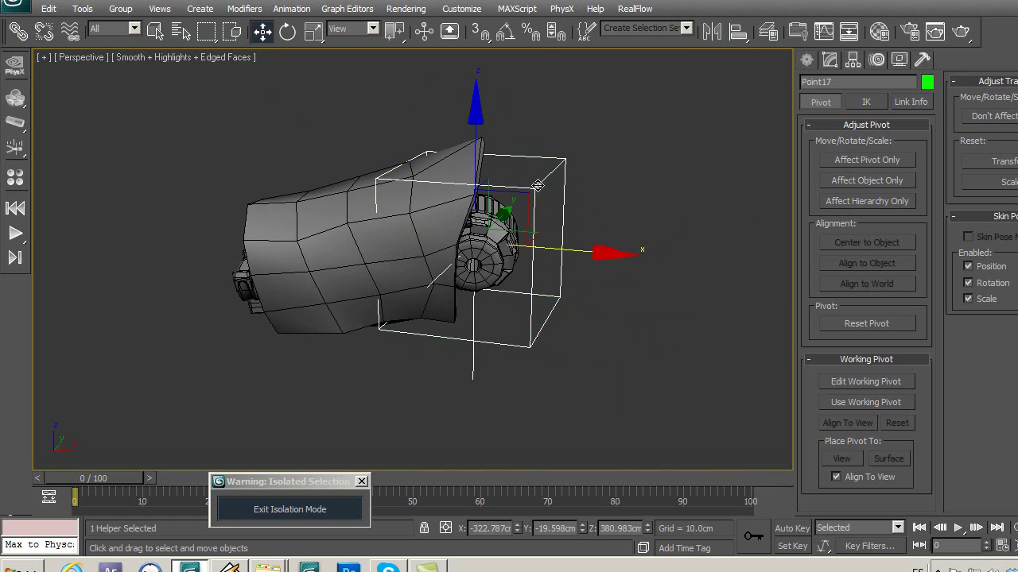
Exit isolation, then isolate the fingertip group d2,3 with its box helper.
{"action": "left_click", "coordinate": [255, 374]}
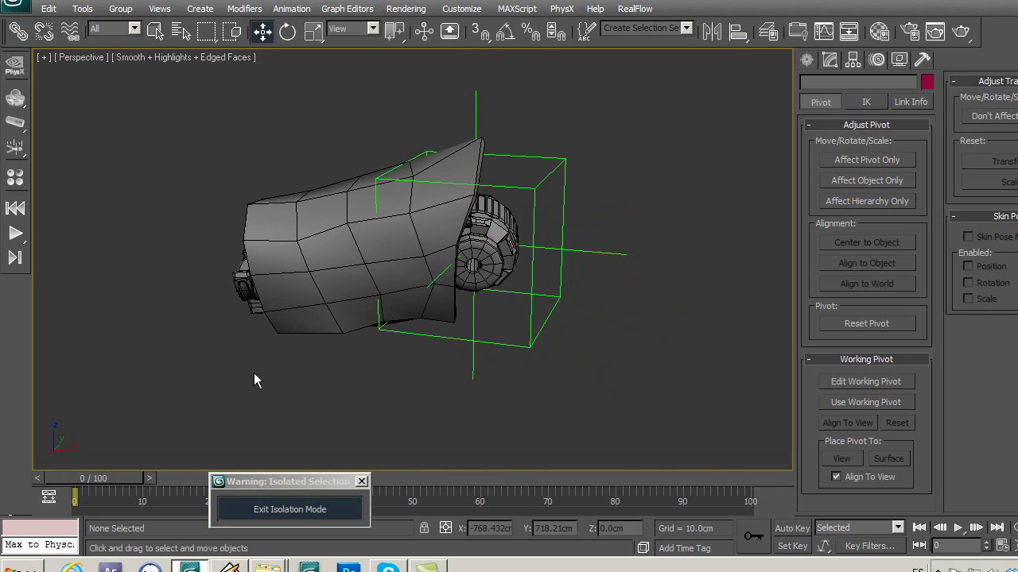
{"action": "left_click", "coordinate": [296, 510]}
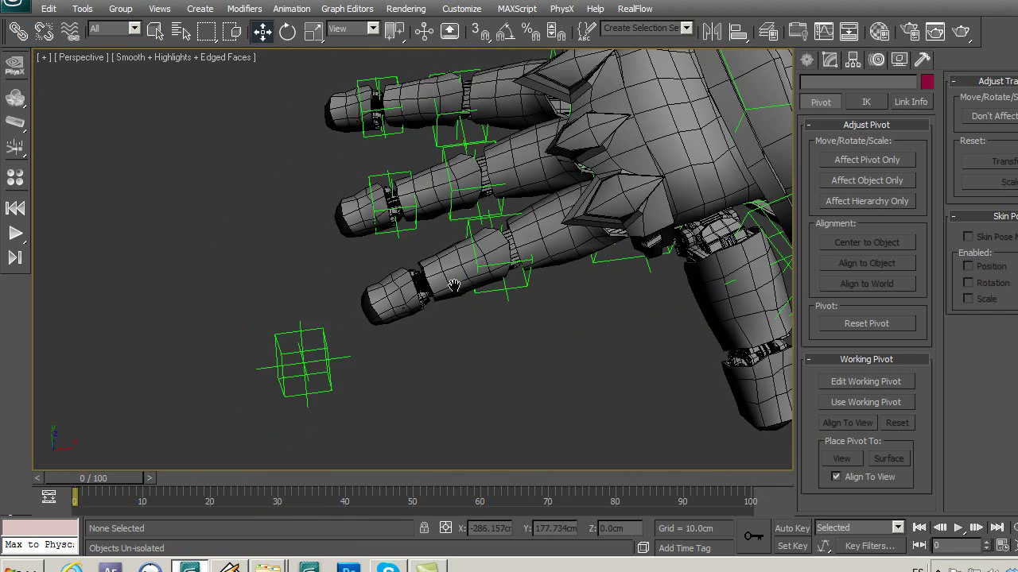
{"action": "left_click", "coordinate": [370, 288]}
{"action": "left_click", "coordinate": [304, 352], "text": "ctrl"}
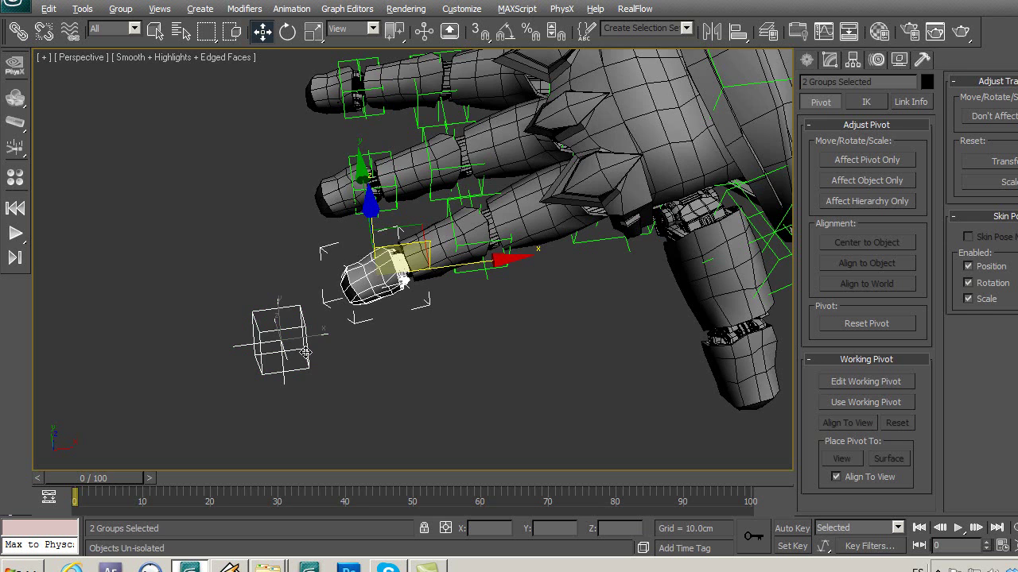
{"action": "key", "text": "alt+q"}
{"action": "scroll", "coordinate": [510, 303], "scroll_direction": "up", "scroll_amount": 3}
{"action": "scroll", "coordinate": [510, 304], "scroll_direction": "up", "scroll_amount": 2}
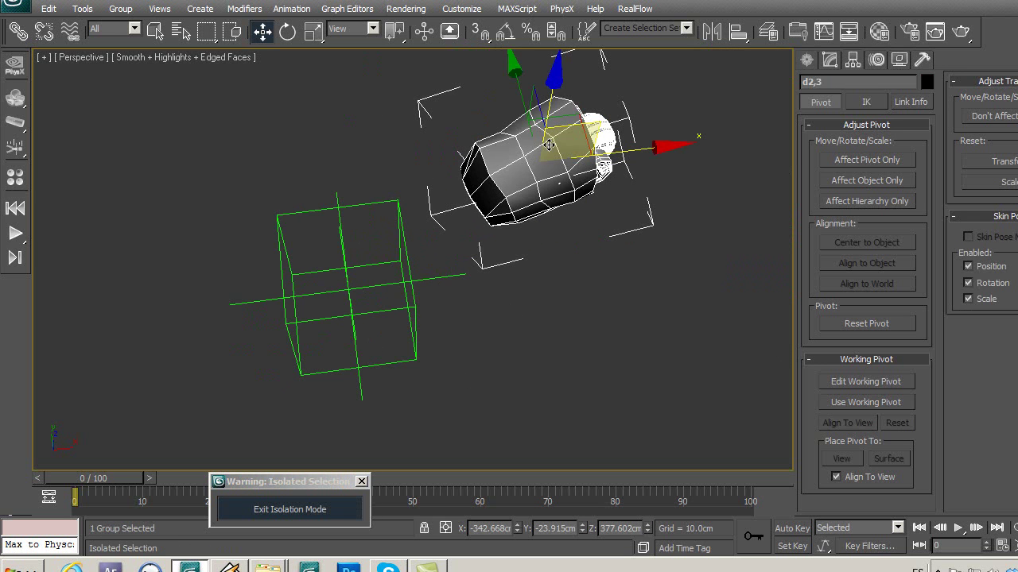
{"action": "left_click", "coordinate": [121, 8]}
Ungroup the fingertip into 8 parts and select and frame Capsule19.
{"action": "left_click", "coordinate": [148, 39]}
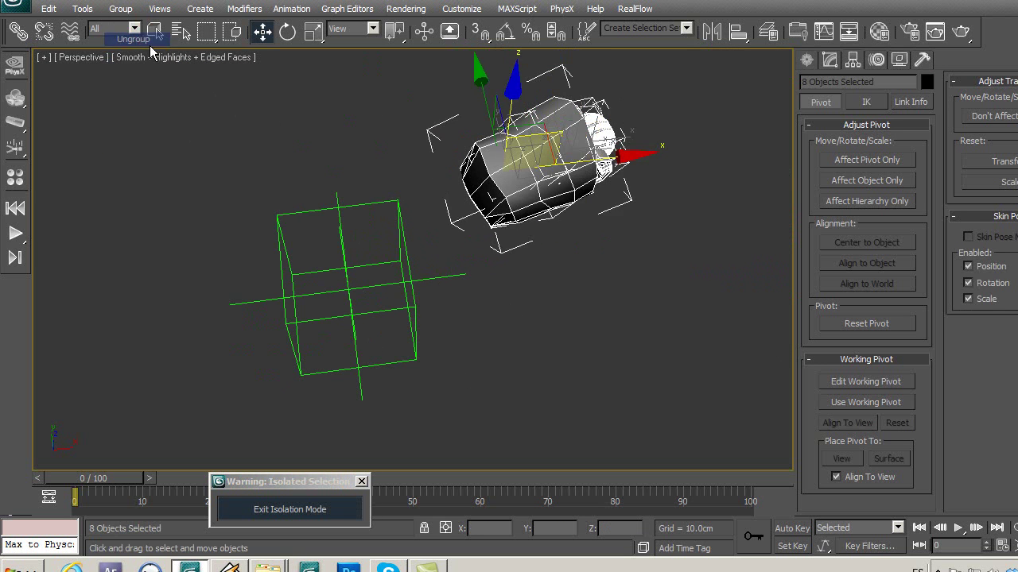
{"action": "left_click", "coordinate": [603, 287]}
{"action": "mouse_move", "coordinate": [594, 233]}
{"action": "middle_mouse_down", "text": "alt"}
{"action": "mouse_move", "coordinate": [470, 249]}
{"action": "mouse_move", "coordinate": [527, 181]}
{"action": "mouse_move", "coordinate": [374, 217]}
{"action": "middle_mouse_up", "text": "alt"}
{"action": "left_click", "coordinate": [370, 217]}
{"action": "left_click", "coordinate": [710, 322]}
{"action": "mouse_move", "coordinate": [709, 322]}
{"action": "middle_mouse_down", "text": "alt"}
{"action": "mouse_move", "coordinate": [545, 268]}
{"action": "mouse_move", "coordinate": [592, 328]}
{"action": "mouse_move", "coordinate": [341, 202]}
{"action": "mouse_move", "coordinate": [271, 216]}
{"action": "middle_mouse_up", "text": "alt"}
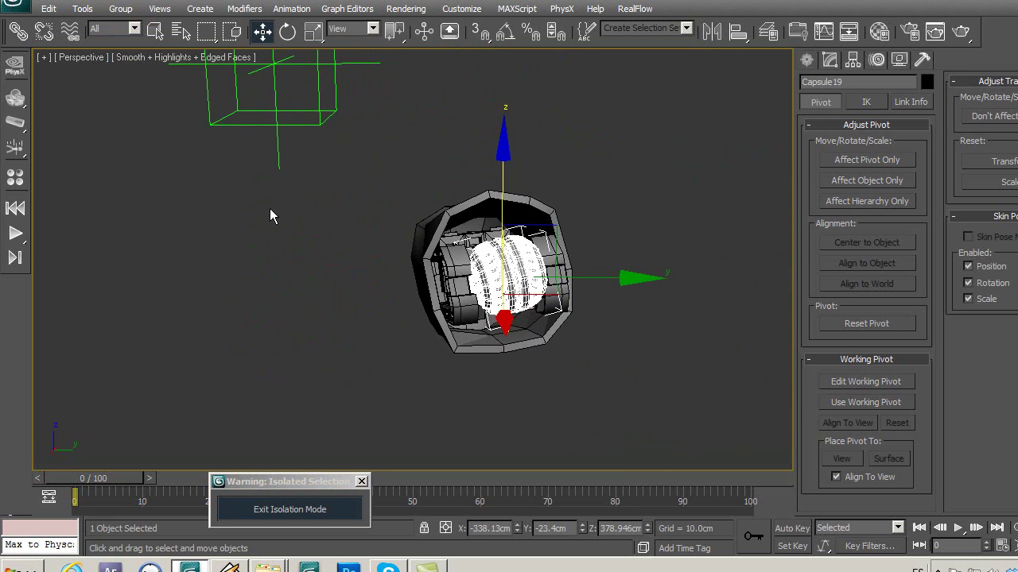
{"action": "key", "text": "z"}
{"action": "middle_click_drag", "start_coordinate": [493, 298], "coordinate": [572, 306], "text": "alt"}
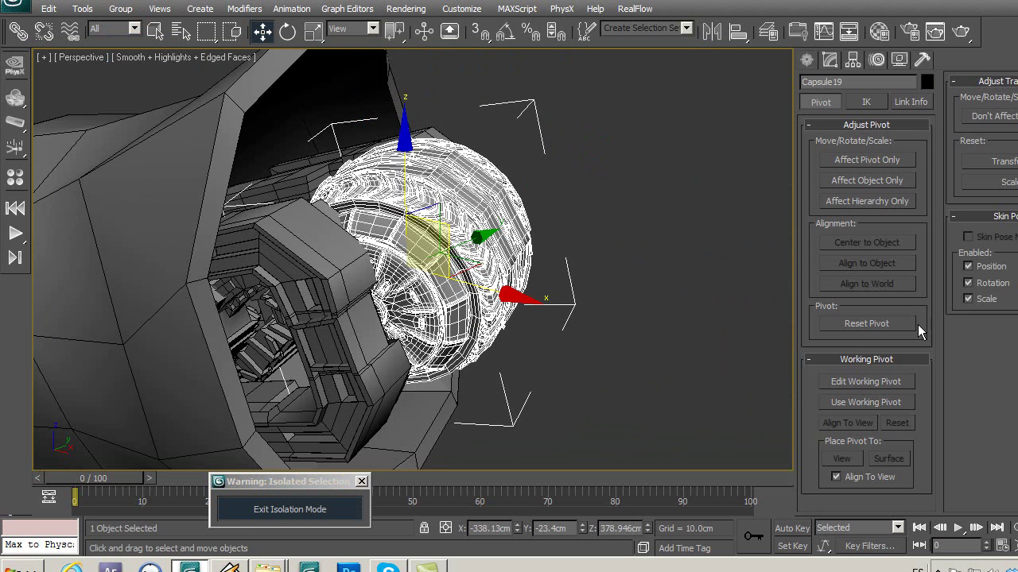
On Capsule19's Editable Poly, turn off Use NURMS Subdivision and give the element smoothing group 4.
{"action": "left_click", "coordinate": [830, 62]}
{"action": "left_click", "coordinate": [853, 217]}
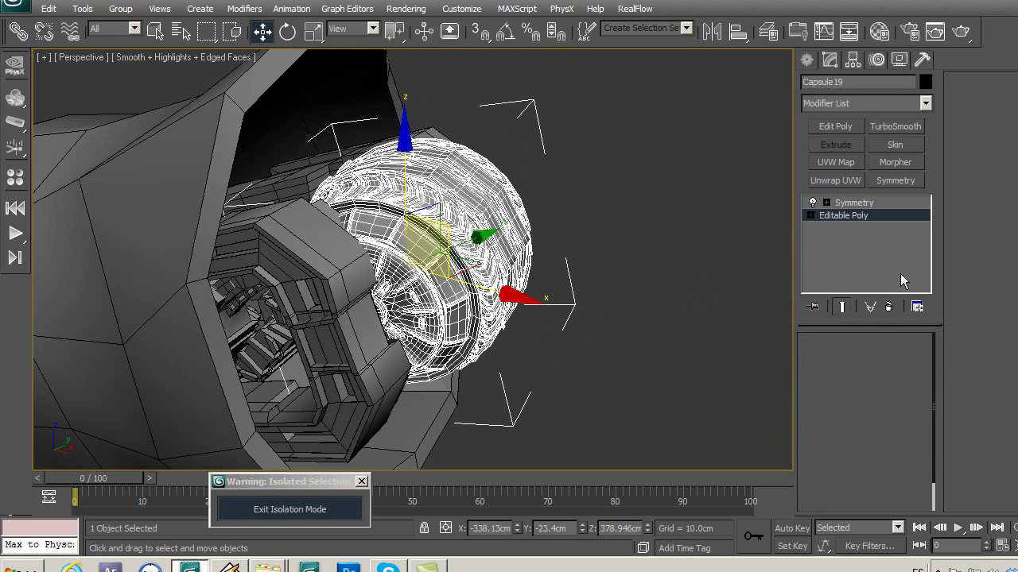
{"action": "left_click", "coordinate": [980, 490]}
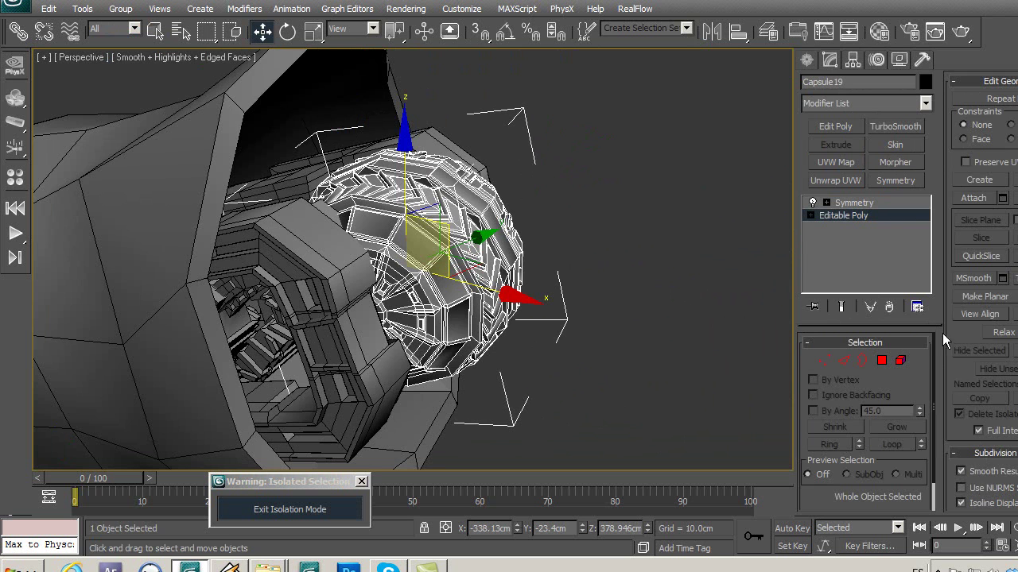
{"action": "left_click", "coordinate": [901, 361]}
{"action": "left_click", "coordinate": [474, 241]}
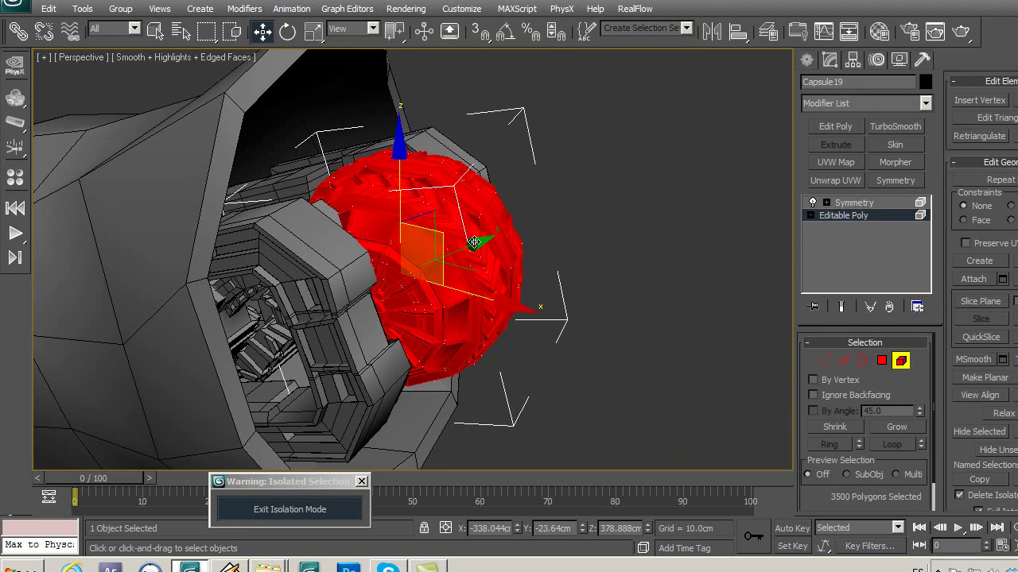
{"action": "scroll", "coordinate": [958, 453], "scroll_direction": "down", "scroll_amount": 3}
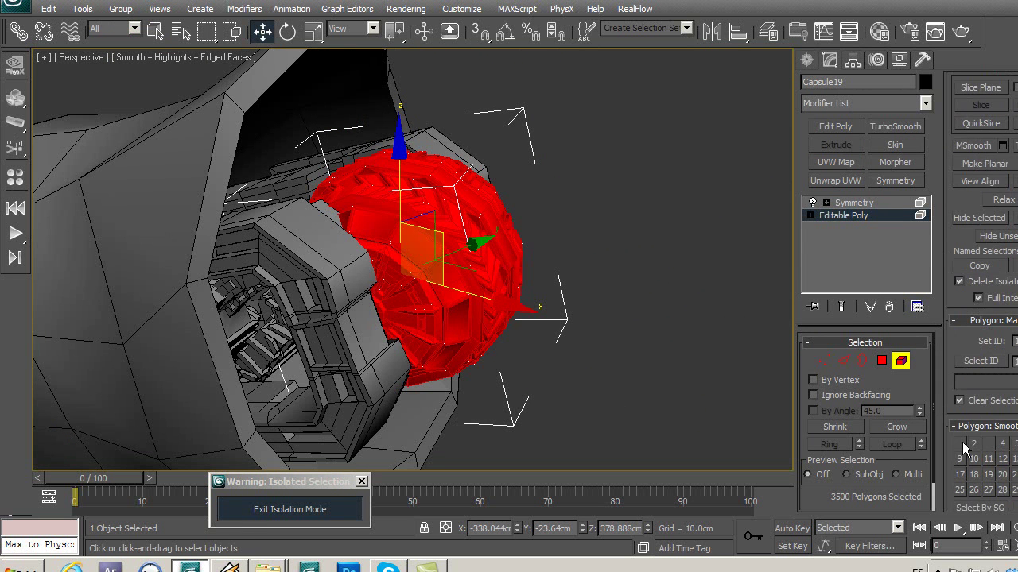
{"action": "left_click", "coordinate": [1002, 443]}
{"action": "left_click", "coordinate": [852, 217]}
{"action": "left_click", "coordinate": [852, 204]}
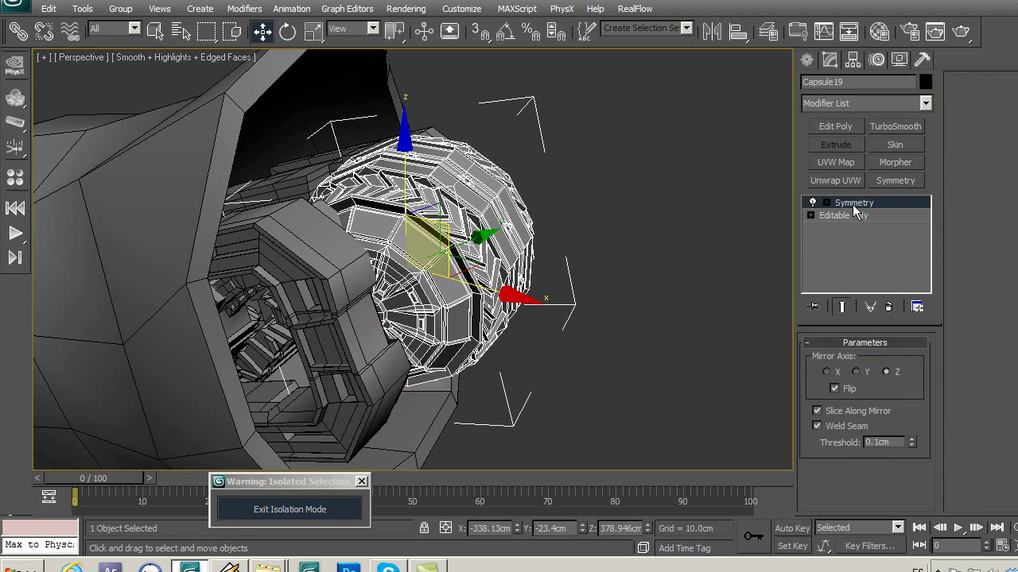
Deselect the capsule and select the Point16 helper.
{"action": "left_click", "coordinate": [699, 277]}
{"action": "scroll", "coordinate": [580, 351], "scroll_direction": "down", "scroll_amount": 3}
{"action": "scroll", "coordinate": [540, 346], "scroll_direction": "down", "scroll_amount": 3}
{"action": "middle_click_drag", "start_coordinate": [522, 336], "coordinate": [575, 298], "text": "alt"}
{"action": "scroll", "coordinate": [548, 296], "scroll_direction": "down", "scroll_amount": 3}
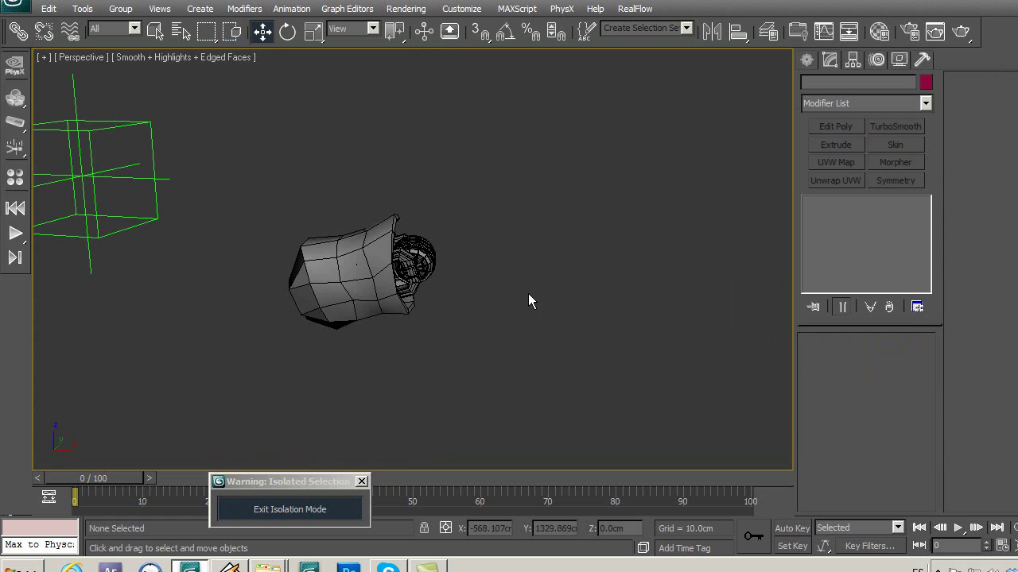
{"action": "left_click", "coordinate": [158, 206]}
{"action": "scroll", "coordinate": [439, 279], "scroll_direction": "up", "scroll_amount": 3}
Align Point16 to Capsule19's pivot.
{"action": "left_click", "coordinate": [738, 31]}
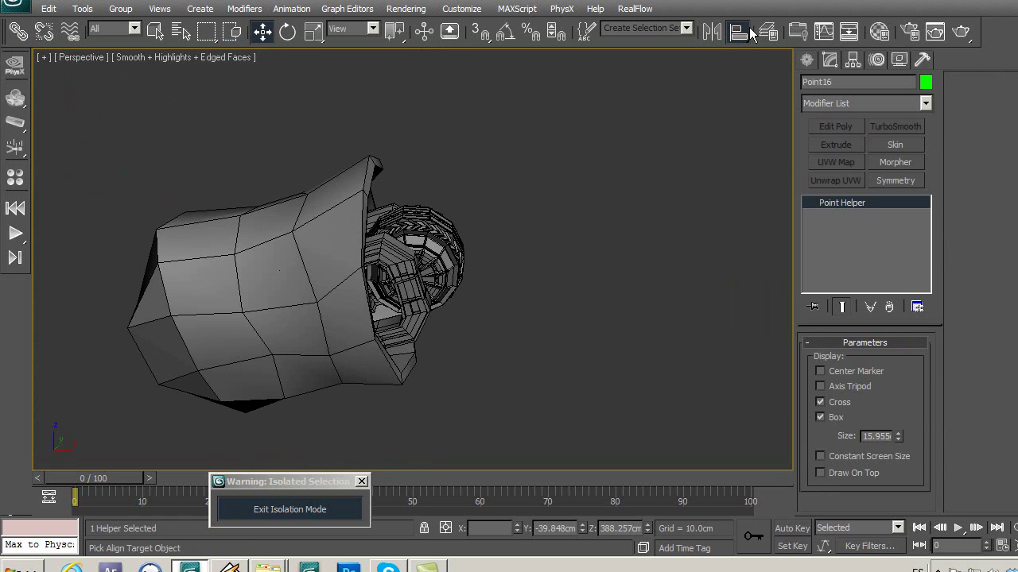
{"action": "left_click", "coordinate": [447, 246]}
{"action": "left_click", "coordinate": [688, 346]}
{"action": "mouse_move", "coordinate": [578, 327]}
{"action": "middle_mouse_down", "text": "alt"}
{"action": "mouse_move", "coordinate": [563, 355]}
{"action": "mouse_move", "coordinate": [568, 431]}
{"action": "mouse_move", "coordinate": [602, 336]}
{"action": "middle_mouse_up", "text": "alt"}
{"action": "scroll", "coordinate": [602, 344], "scroll_direction": "down", "scroll_amount": 3}
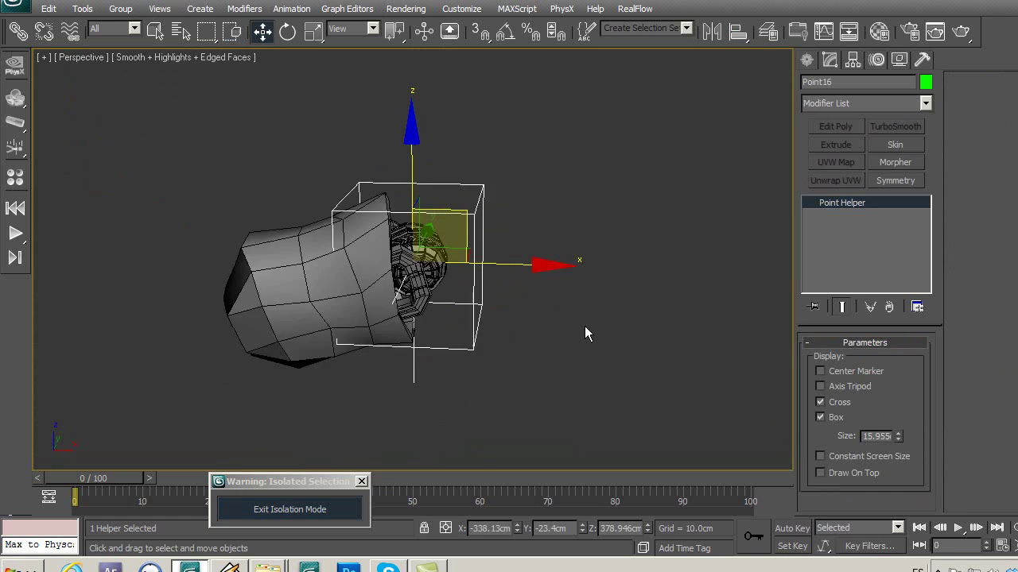
{"action": "scroll", "coordinate": [584, 330], "scroll_direction": "down", "scroll_amount": 2}
Select the fingertip's 8 parts with the Geometry selection filter, then restore All.
{"action": "left_click", "coordinate": [111, 28]}
{"action": "left_click", "coordinate": [110, 54]}
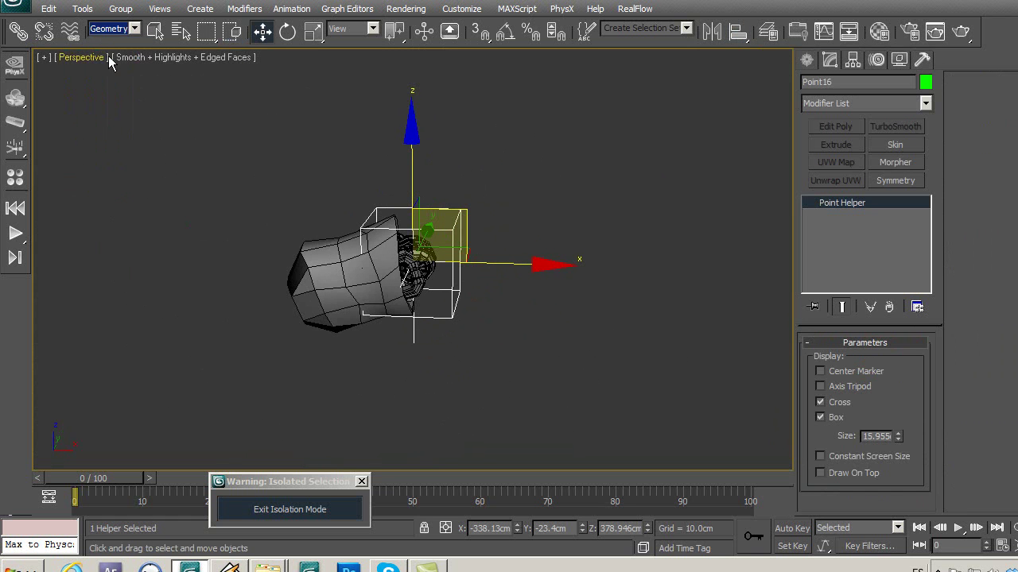
{"action": "left_click_drag", "start_coordinate": [528, 378], "coordinate": [528, 378]}
{"action": "left_click", "coordinate": [111, 29]}
{"action": "left_click", "coordinate": [111, 40]}
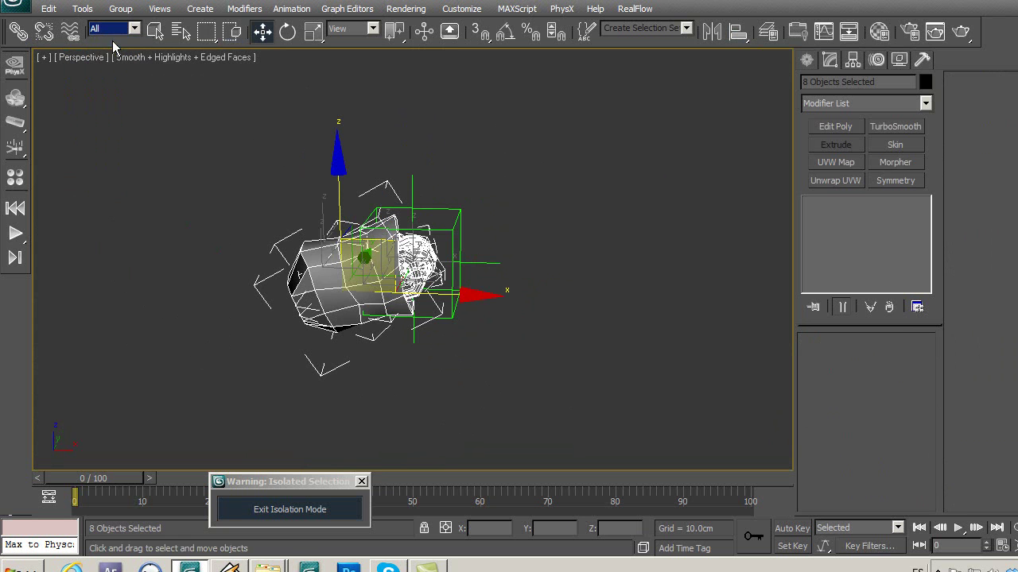
Link the 8 parts to Point16 and exit isolation to show the whole hand.
{"action": "left_click", "coordinate": [25, 37]}
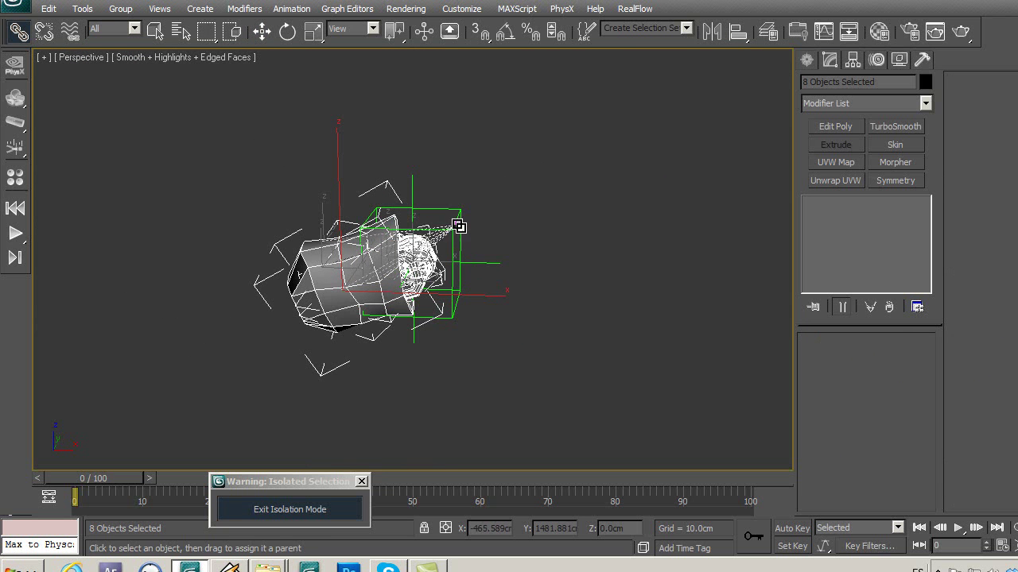
{"action": "left_click", "coordinate": [261, 32]}
{"action": "left_click", "coordinate": [280, 98]}
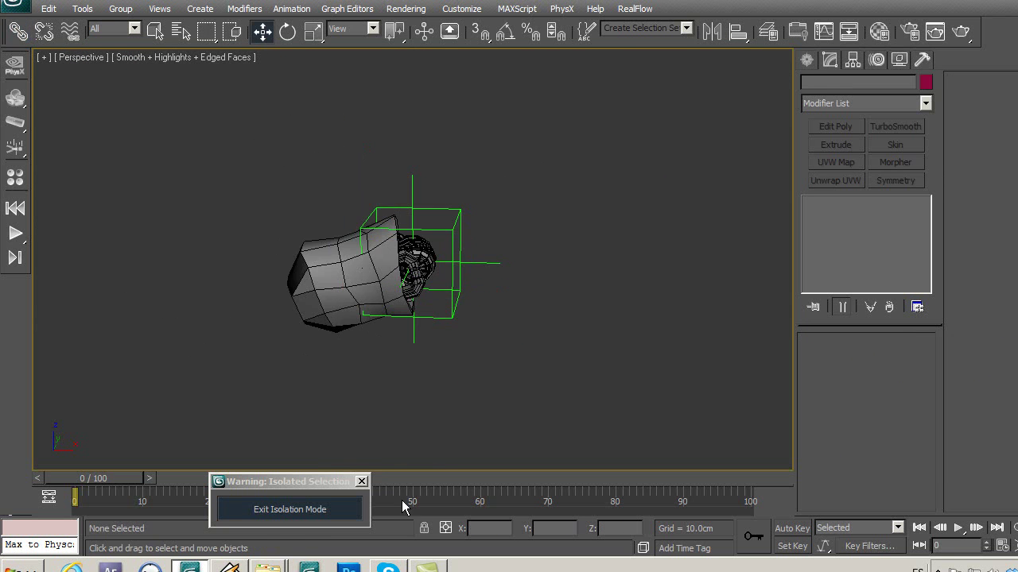
{"action": "left_click", "coordinate": [342, 514]}
{"action": "scroll", "coordinate": [424, 358], "scroll_direction": "up", "scroll_amount": 4}
{"action": "scroll", "coordinate": [486, 343], "scroll_direction": "down", "scroll_amount": 4}
Isolate the thumb segment with Point19 and its second helper.
{"action": "scroll", "coordinate": [473, 263], "scroll_direction": "up", "scroll_amount": 4}
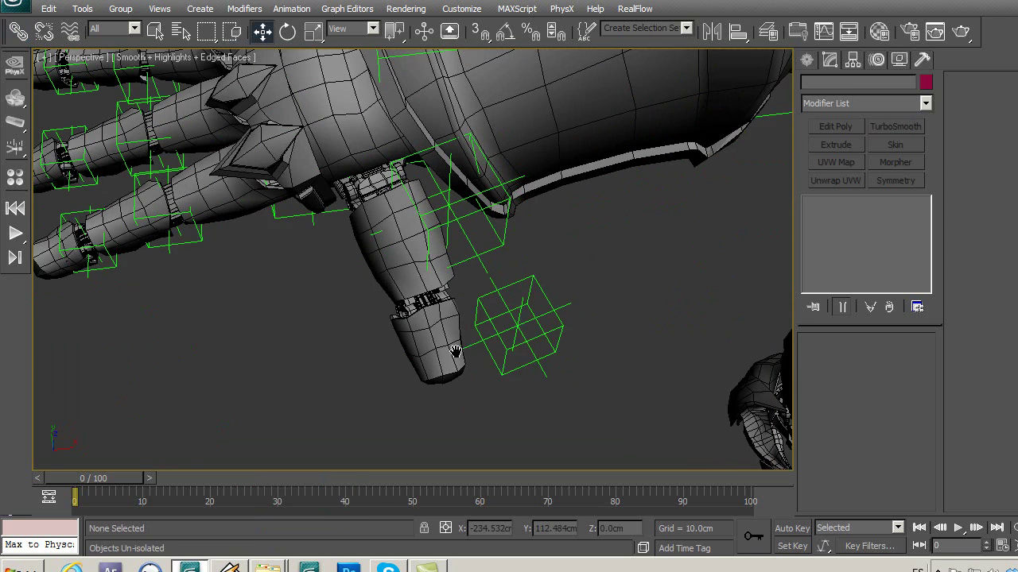
{"action": "left_click", "coordinate": [495, 221]}
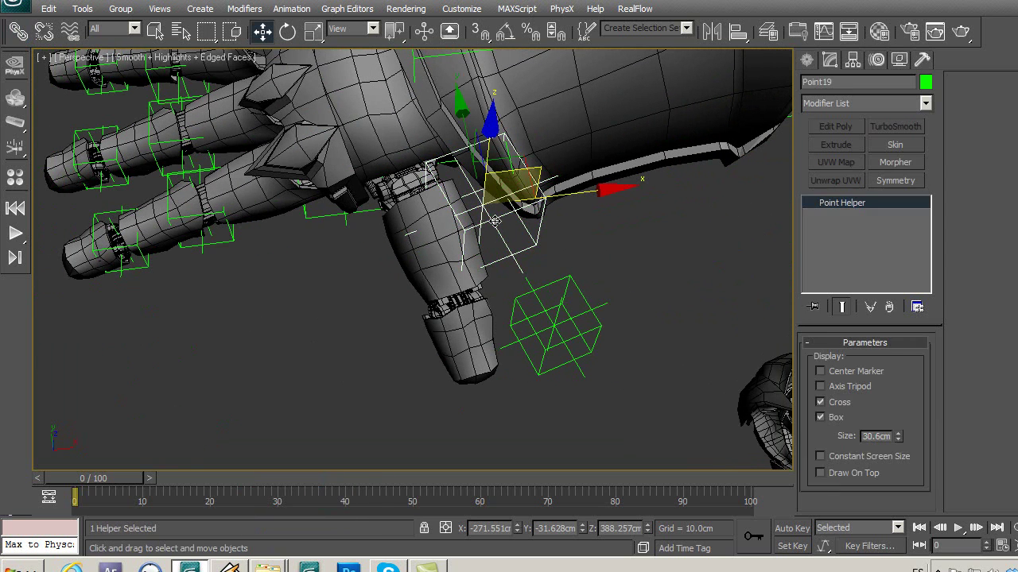
{"action": "left_click", "coordinate": [427, 225], "text": "ctrl"}
{"action": "key", "text": "alt+q"}
{"action": "left_click", "coordinate": [400, 334]}
{"action": "scroll", "coordinate": [401, 302], "scroll_direction": "up", "scroll_amount": 3}
{"action": "scroll", "coordinate": [410, 222], "scroll_direction": "up", "scroll_amount": 2}
Ungroup the d1,2 thumb group into 12 separate parts.
{"action": "left_click", "coordinate": [409, 222]}
{"action": "mouse_move", "coordinate": [410, 221]}
{"action": "middle_mouse_down", "text": "alt"}
{"action": "mouse_move", "coordinate": [582, 197]}
{"action": "mouse_move", "coordinate": [477, 159]}
{"action": "middle_mouse_up", "text": "alt"}
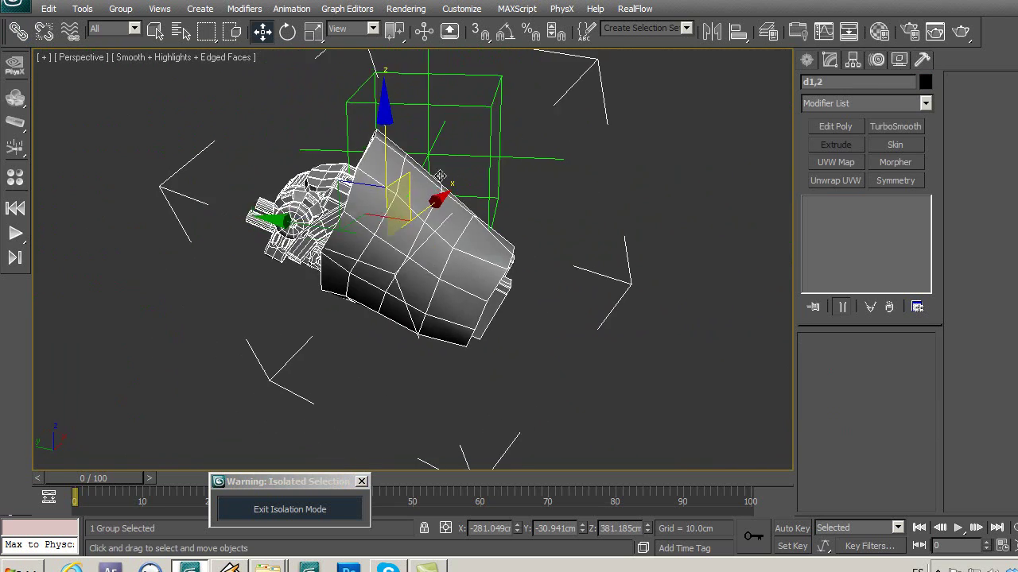
{"action": "left_click", "coordinate": [121, 8]}
{"action": "left_click", "coordinate": [135, 39]}
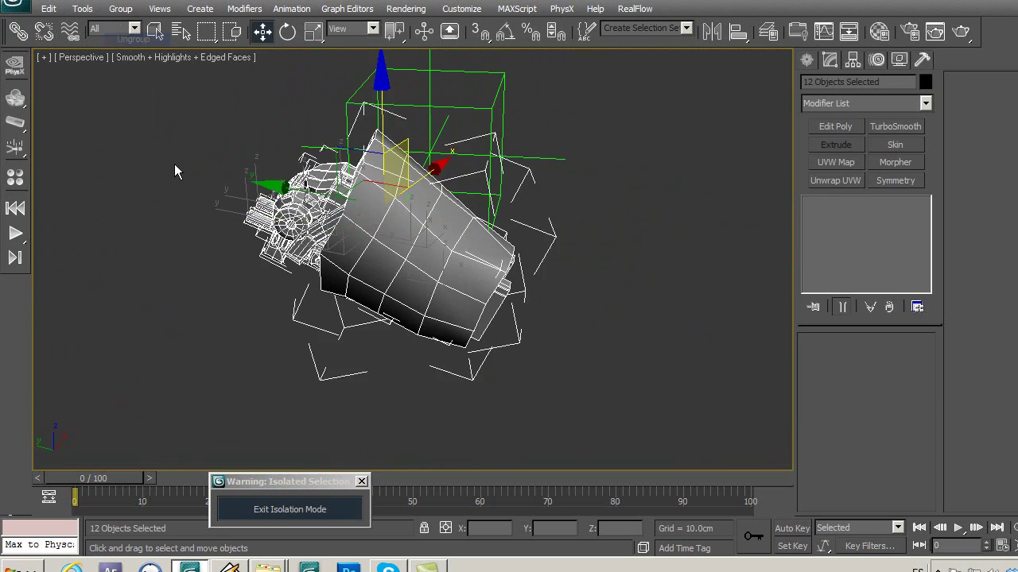
{"action": "left_click", "coordinate": [174, 163]}
{"action": "mouse_move", "coordinate": [378, 262]}
{"action": "middle_mouse_down"}
{"action": "mouse_move", "coordinate": [378, 272]}
{"action": "mouse_move", "coordinate": [511, 246]}
{"action": "mouse_move", "coordinate": [450, 223]}
{"action": "mouse_move", "coordinate": [490, 227]}
{"action": "middle_mouse_up"}
{"action": "scroll", "coordinate": [272, 260], "scroll_direction": "up", "scroll_amount": 5}
{"action": "middle_click_drag", "start_coordinate": [272, 260], "coordinate": [361, 260], "text": "alt"}
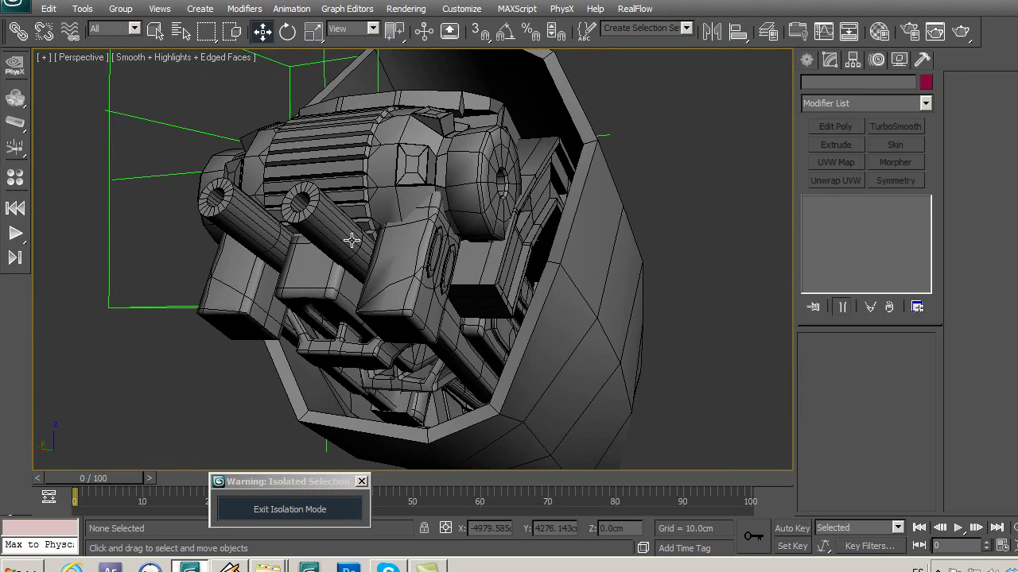
Switch off Use NURMS Subdivision on Box487.
{"action": "left_click", "coordinate": [362, 260]}
{"action": "key", "text": "q"}
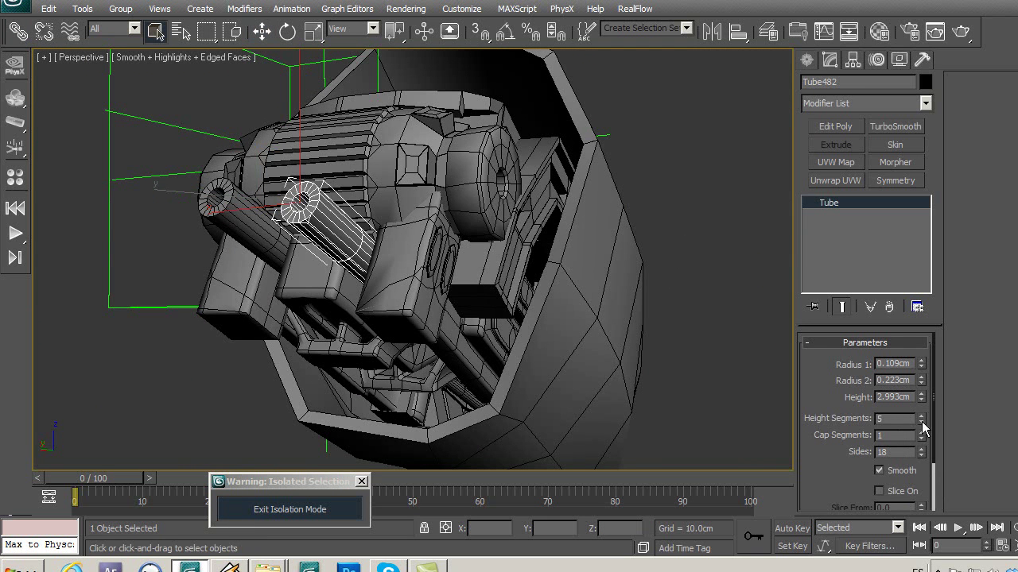
{"action": "left_click", "coordinate": [263, 228]}
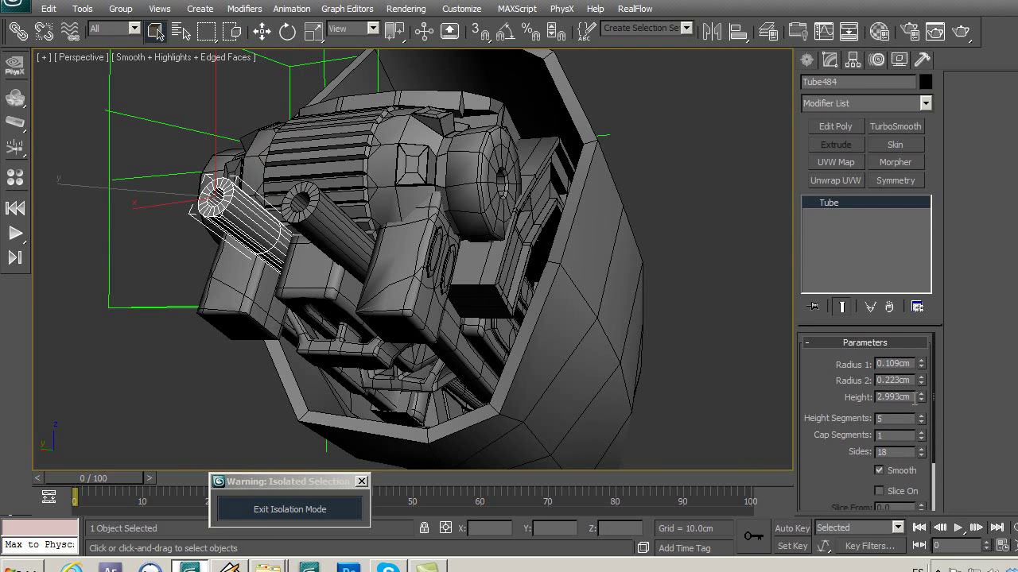
{"action": "mouse_move", "coordinate": [527, 355]}
{"action": "middle_mouse_down", "text": "alt"}
{"action": "mouse_move", "coordinate": [580, 341]}
{"action": "mouse_move", "coordinate": [580, 307]}
{"action": "mouse_move", "coordinate": [529, 385]}
{"action": "mouse_move", "coordinate": [458, 277]}
{"action": "middle_mouse_up", "text": "alt"}
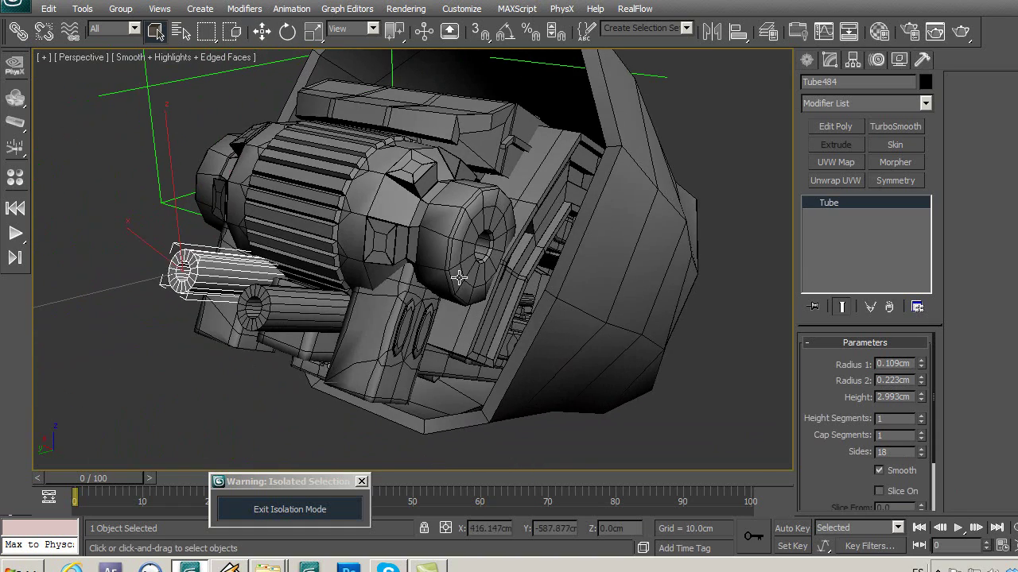
{"action": "left_click", "coordinate": [403, 336]}
{"action": "left_click", "coordinate": [977, 492]}
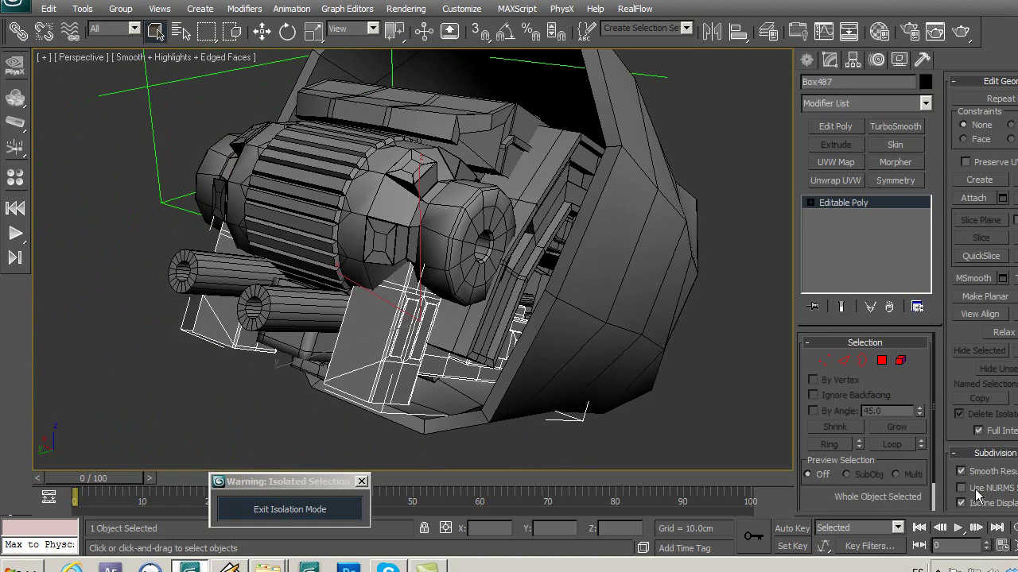
Switch off Use NURMS Subdivision on Box496.
{"action": "mouse_move", "coordinate": [479, 274]}
{"action": "middle_mouse_down", "text": "alt"}
{"action": "mouse_move", "coordinate": [538, 245]}
{"action": "mouse_move", "coordinate": [453, 221]}
{"action": "middle_mouse_up", "text": "alt"}
{"action": "mouse_move", "coordinate": [410, 286]}
{"action": "middle_mouse_down", "text": "alt"}
{"action": "mouse_move", "coordinate": [600, 273]}
{"action": "mouse_move", "coordinate": [499, 221]}
{"action": "mouse_move", "coordinate": [470, 292]}
{"action": "middle_mouse_up", "text": "alt"}
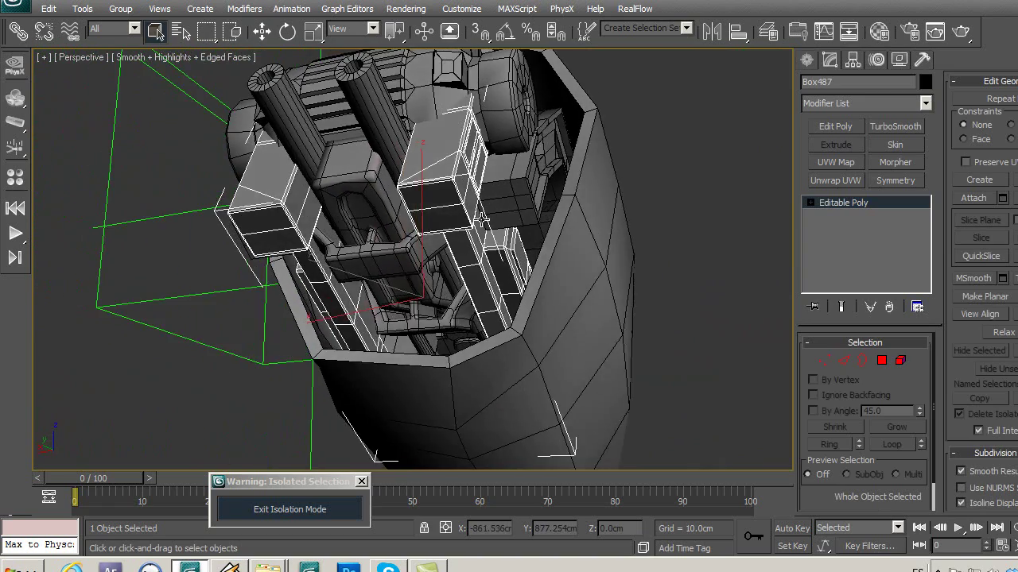
{"action": "left_click", "coordinate": [466, 350]}
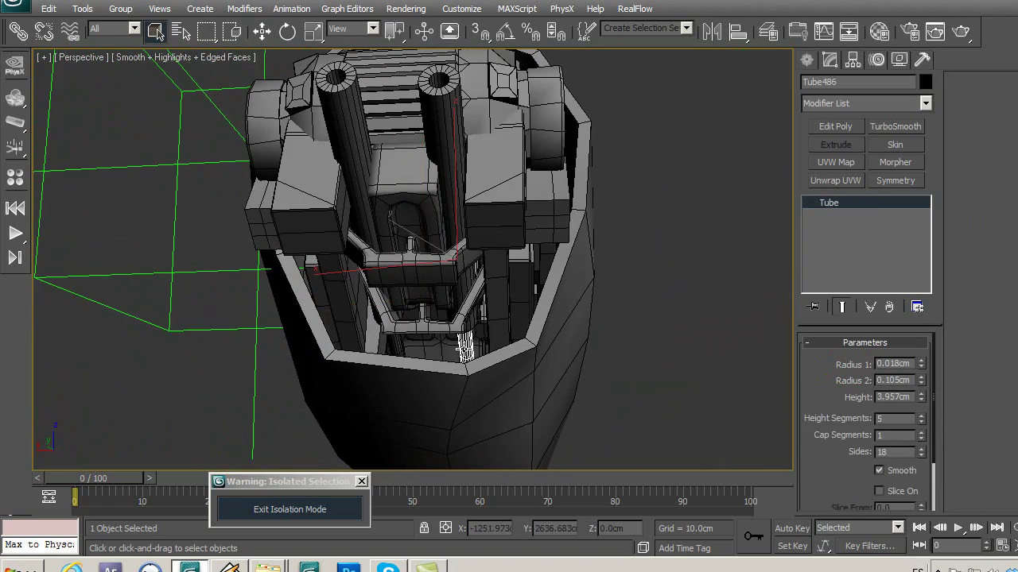
{"action": "left_click", "coordinate": [393, 344]}
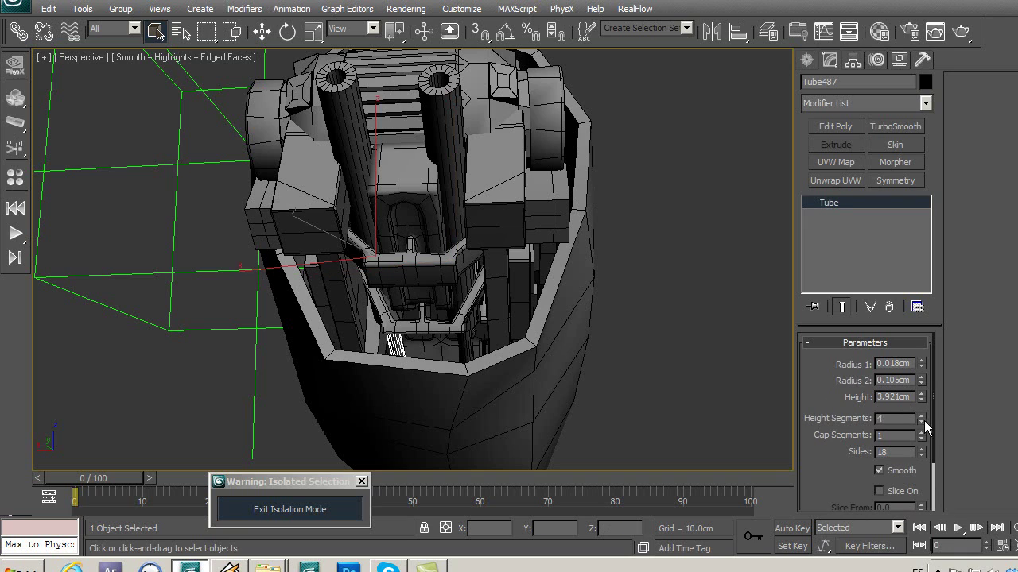
{"action": "mouse_move", "coordinate": [743, 424]}
{"action": "middle_mouse_down", "text": "alt"}
{"action": "mouse_move", "coordinate": [399, 369]}
{"action": "mouse_move", "coordinate": [389, 301]}
{"action": "middle_mouse_up", "text": "alt"}
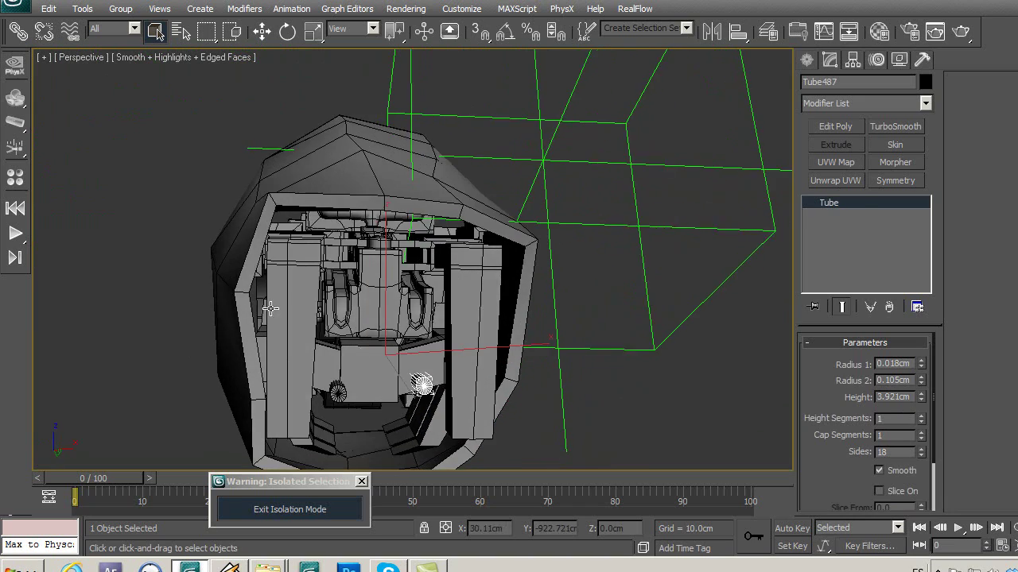
{"action": "left_click", "coordinate": [388, 300]}
{"action": "left_click", "coordinate": [961, 488]}
Deselect everything and keep the selection filter set to All.
{"action": "mouse_move", "coordinate": [626, 373]}
{"action": "middle_mouse_down", "text": "alt"}
{"action": "mouse_move", "coordinate": [557, 325]}
{"action": "mouse_move", "coordinate": [495, 300]}
{"action": "mouse_move", "coordinate": [593, 341]}
{"action": "mouse_move", "coordinate": [470, 334]}
{"action": "mouse_move", "coordinate": [318, 386]}
{"action": "mouse_move", "coordinate": [374, 397]}
{"action": "mouse_move", "coordinate": [417, 368]}
{"action": "middle_mouse_up", "text": "alt"}
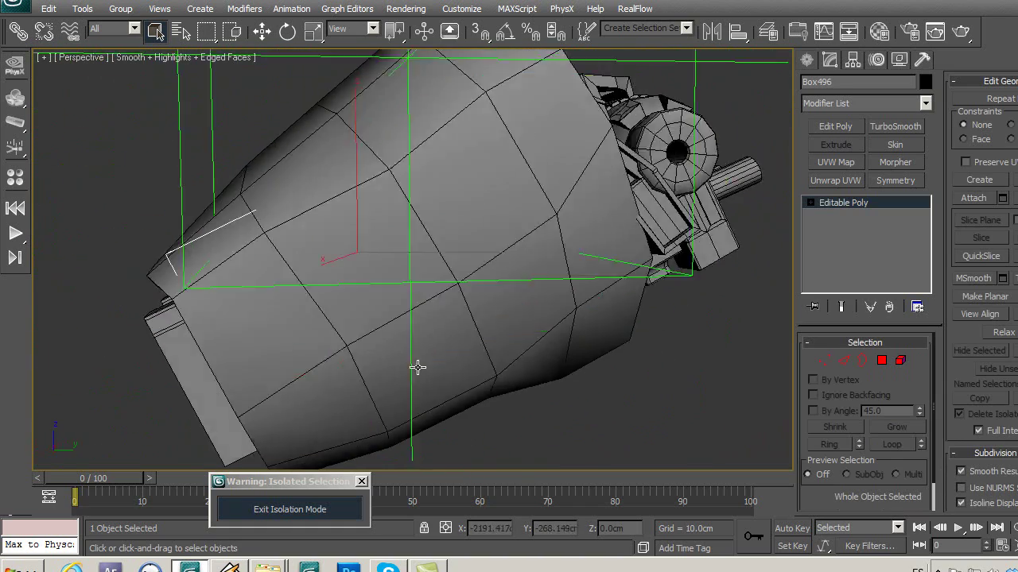
{"action": "scroll", "coordinate": [417, 367], "scroll_direction": "down", "scroll_amount": 2}
{"action": "left_click", "coordinate": [616, 406]}
{"action": "scroll", "coordinate": [615, 406], "scroll_direction": "down", "scroll_amount": 3}
{"action": "left_click", "coordinate": [133, 29]}
{"action": "left_click", "coordinate": [119, 43]}
Align Point19 to the thumb's gear joint.
{"action": "left_click", "coordinate": [318, 112]}
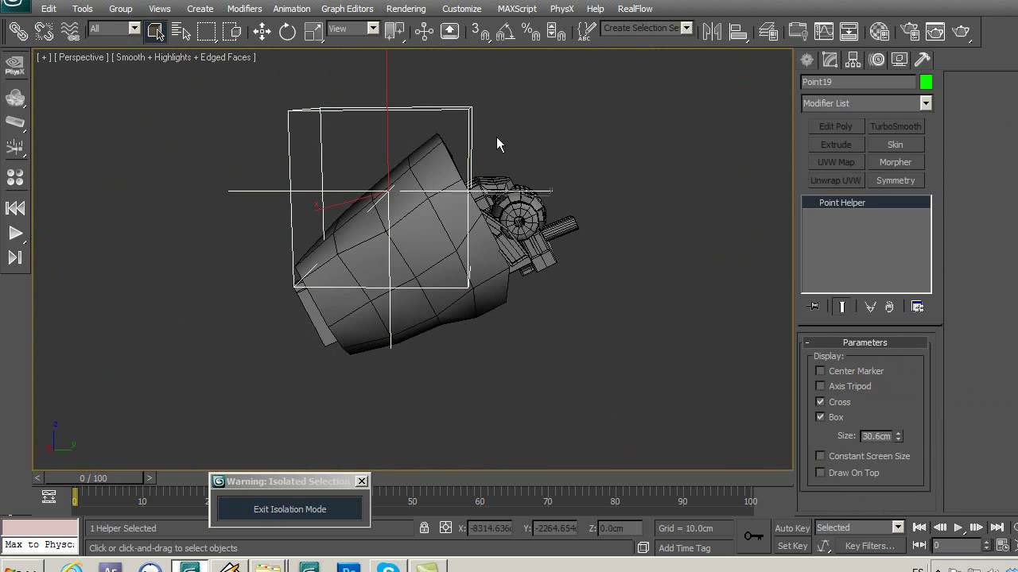
{"action": "left_click", "coordinate": [738, 32]}
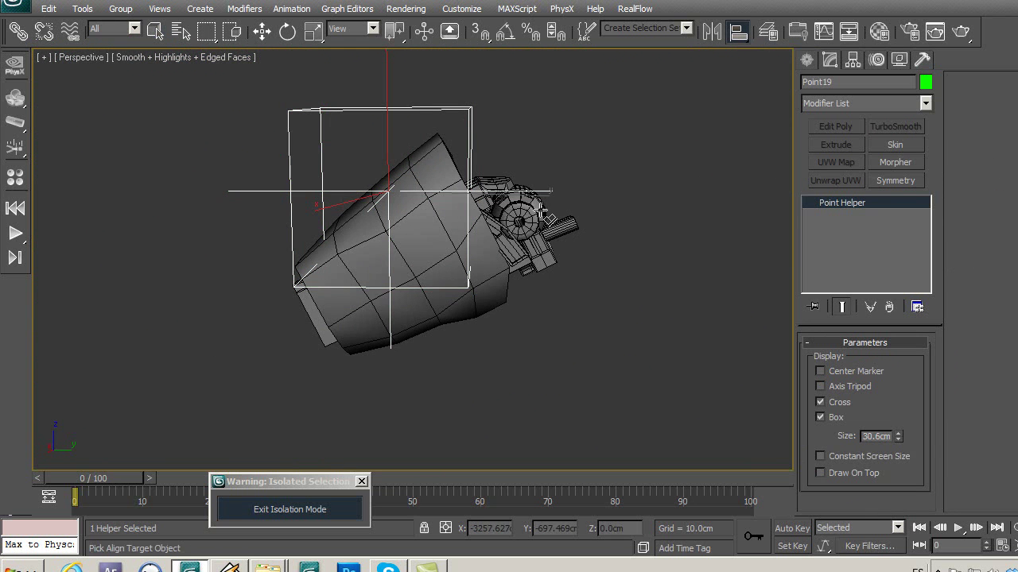
{"action": "left_click", "coordinate": [540, 210]}
{"action": "left_click", "coordinate": [682, 345]}
Select the twelve thumb parts with the Geometry selection filter.
{"action": "left_click", "coordinate": [114, 28]}
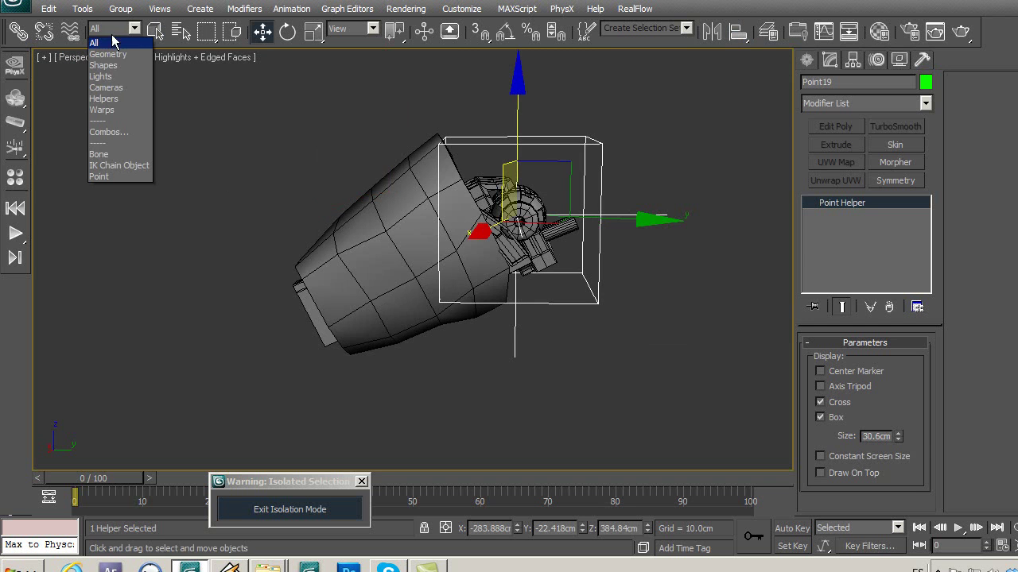
{"action": "left_click", "coordinate": [107, 54]}
{"action": "left_click", "coordinate": [299, 185]}
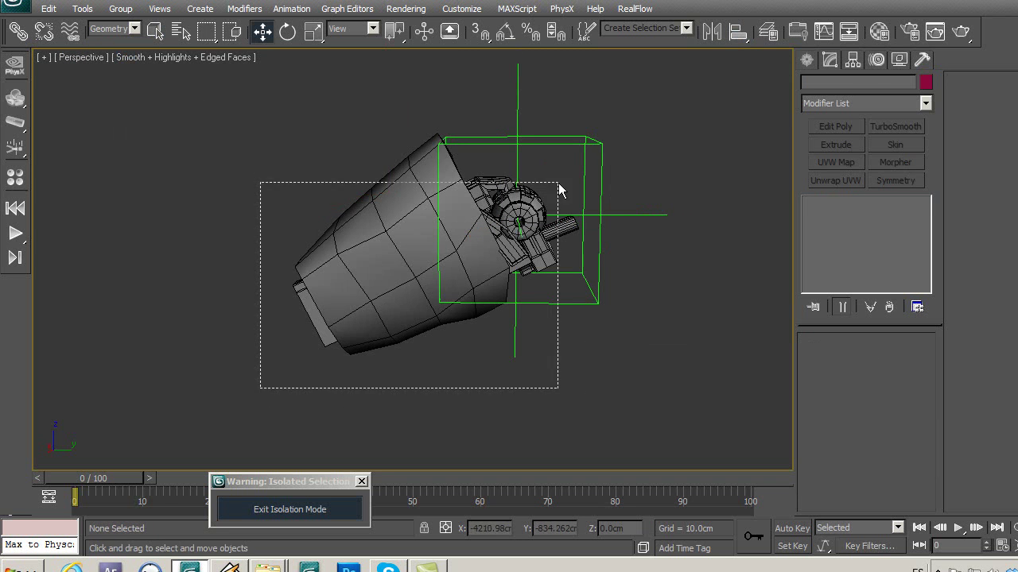
{"action": "left_click_drag", "start_coordinate": [559, 183], "coordinate": [591, 192]}
Link the twelve selected parts to Point19 and restore the All filter.
{"action": "left_click", "coordinate": [18, 31]}
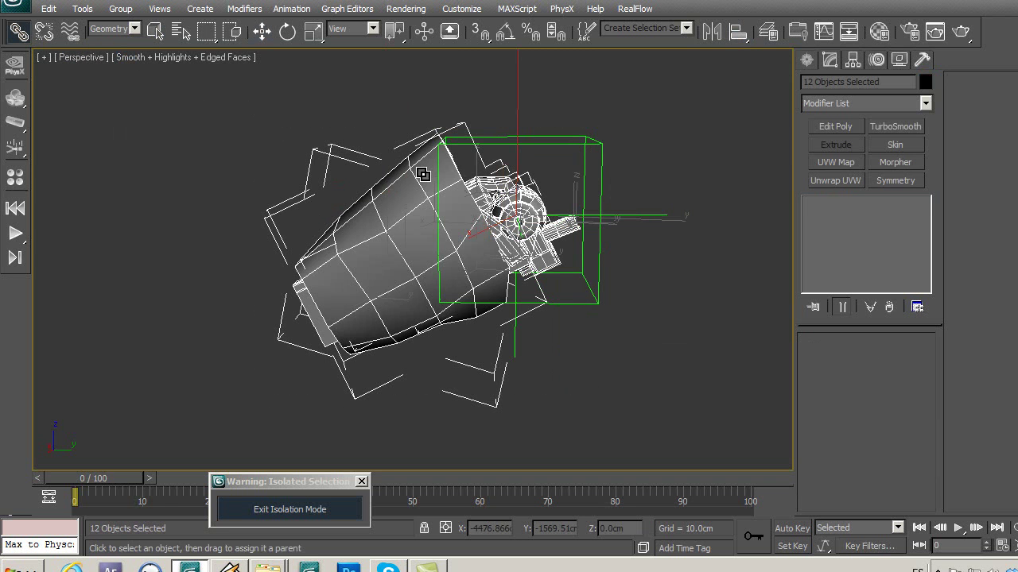
{"action": "left_click_drag", "start_coordinate": [423, 174], "coordinate": [589, 144]}
{"action": "left_click", "coordinate": [133, 28]}
{"action": "left_click", "coordinate": [119, 41]}
{"action": "left_click_drag", "start_coordinate": [421, 188], "coordinate": [592, 142]}
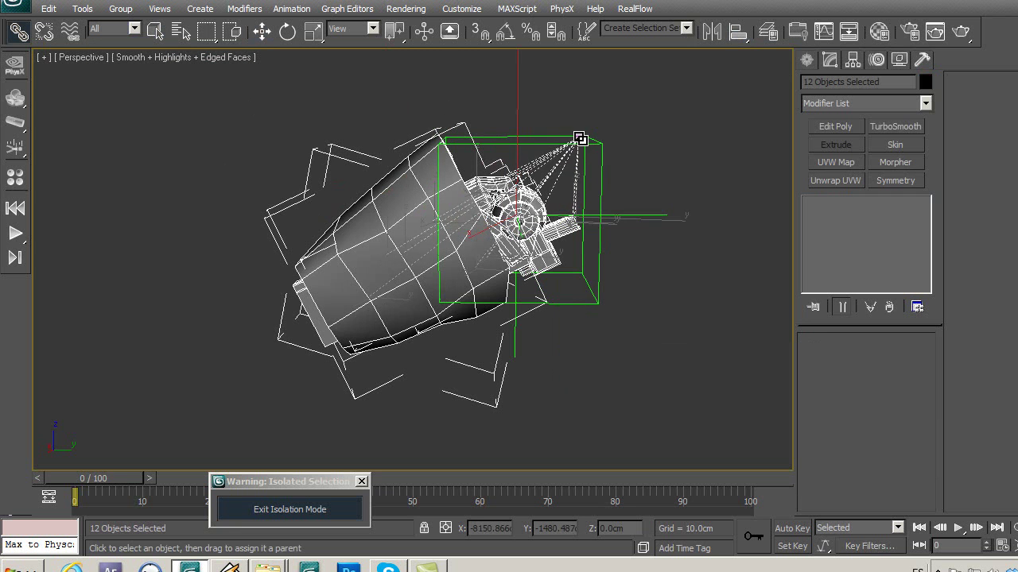
Clear the selection and exit isolation to show the whole hand.
{"action": "left_click", "coordinate": [263, 32]}
{"action": "left_click", "coordinate": [293, 246]}
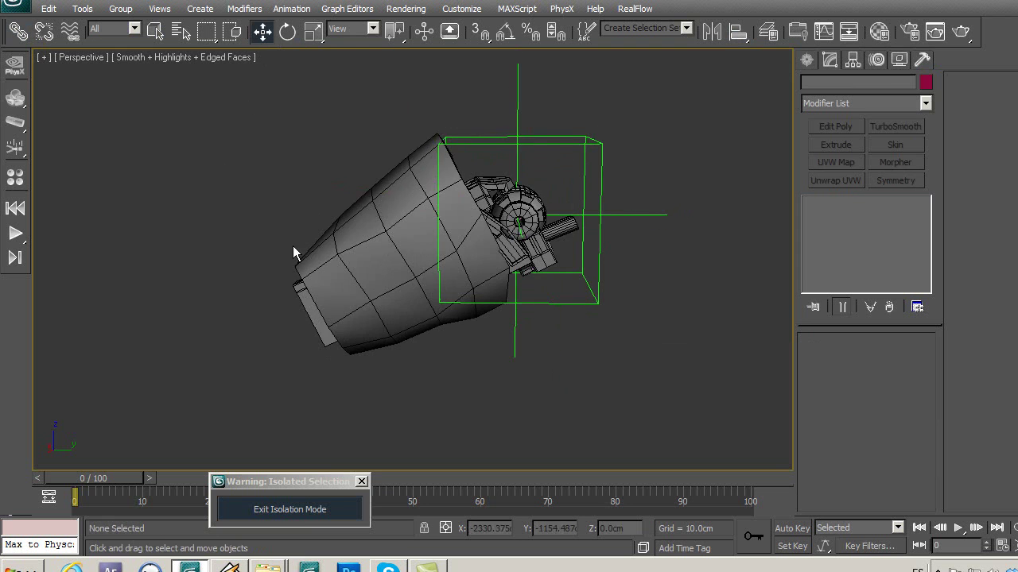
{"action": "left_click", "coordinate": [336, 503]}
{"action": "middle_click_drag", "start_coordinate": [388, 434], "coordinate": [427, 354]}
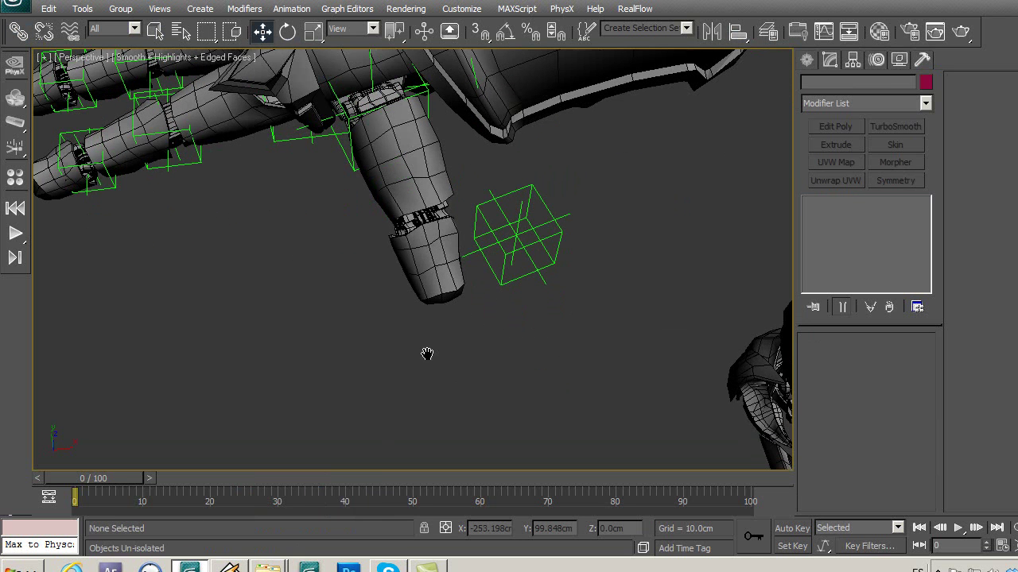
Isolate the thumb-tip group d1 together with its point helper.
{"action": "left_click", "coordinate": [454, 286]}
{"action": "left_click", "coordinate": [518, 230], "text": "ctrl"}
{"action": "key", "text": "alt+q"}
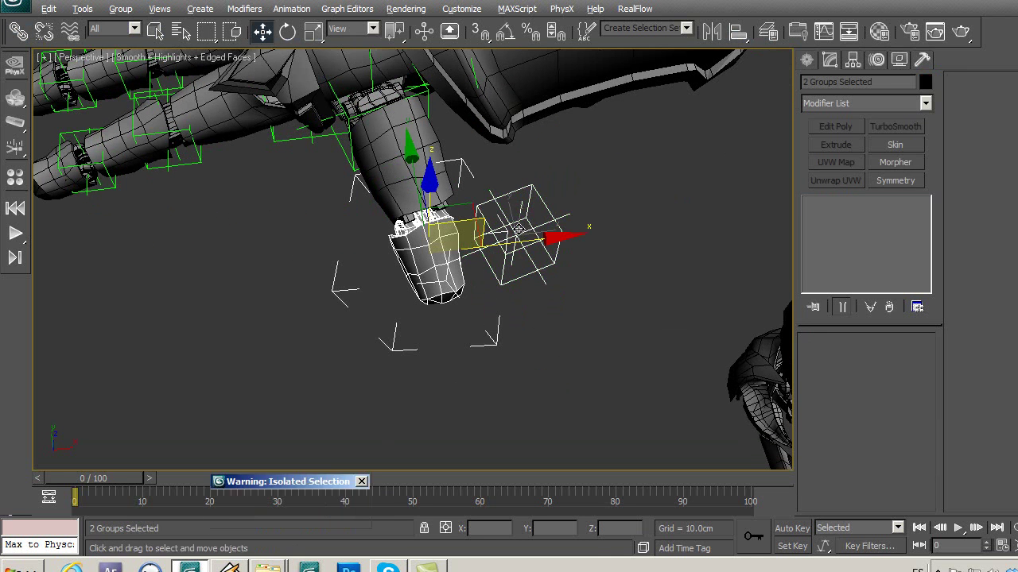
{"action": "left_click", "coordinate": [511, 345]}
Ungroup the thumb-tip group d1 into its separate parts.
{"action": "middle_click_drag", "start_coordinate": [387, 331], "coordinate": [538, 289], "text": "alt"}
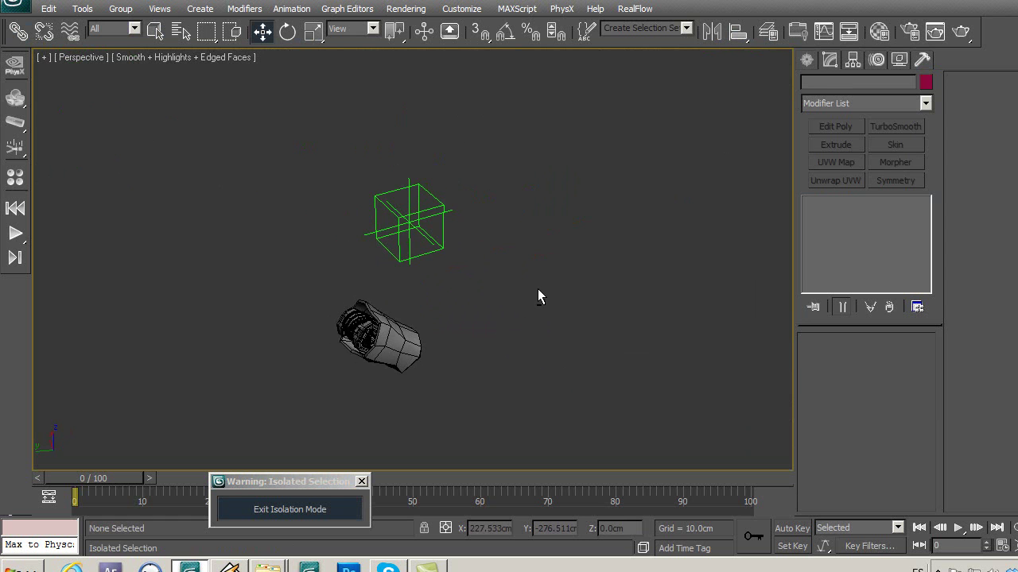
{"action": "left_click", "coordinate": [380, 338]}
{"action": "left_click", "coordinate": [119, 10]}
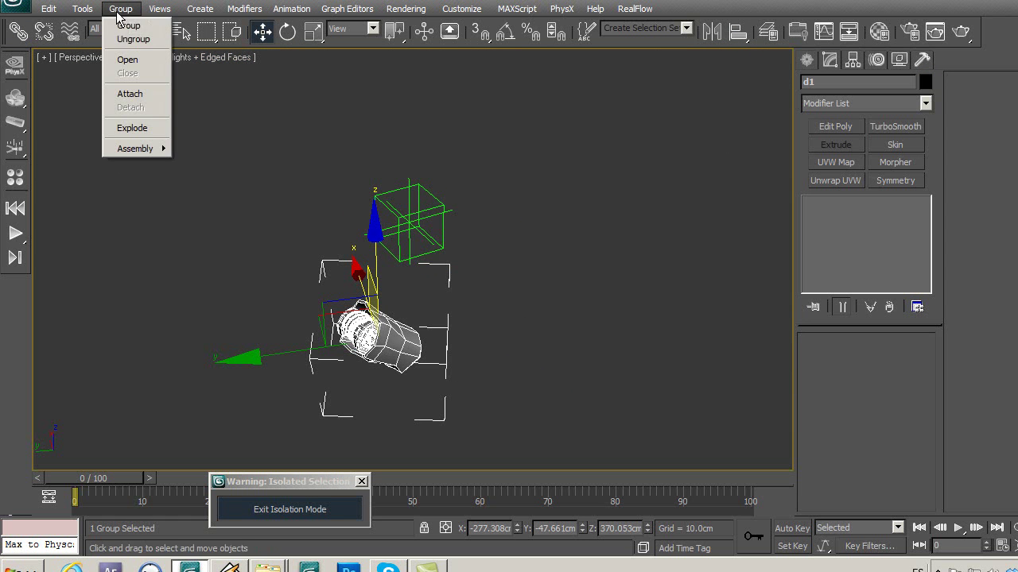
{"action": "left_click", "coordinate": [134, 40]}
{"action": "left_click", "coordinate": [535, 326]}
Select Capsule17 and go to its Editable Poly base level.
{"action": "middle_click_drag", "start_coordinate": [535, 325], "coordinate": [517, 263]}
{"action": "scroll", "coordinate": [489, 284], "scroll_direction": "up", "scroll_amount": 5}
{"action": "scroll", "coordinate": [489, 284], "scroll_direction": "up", "scroll_amount": 4}
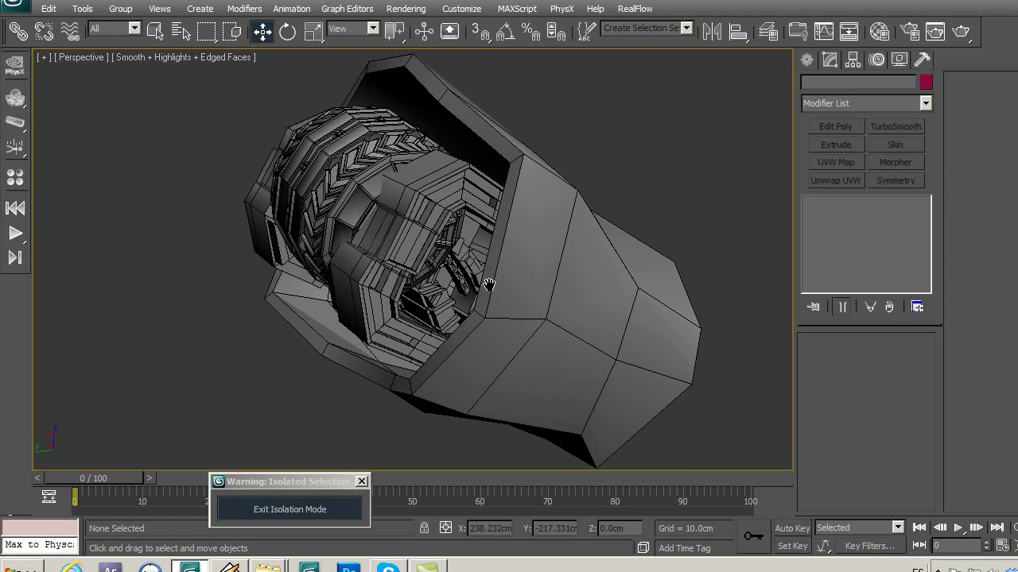
{"action": "left_click", "coordinate": [348, 150]}
{"action": "left_click", "coordinate": [876, 216]}
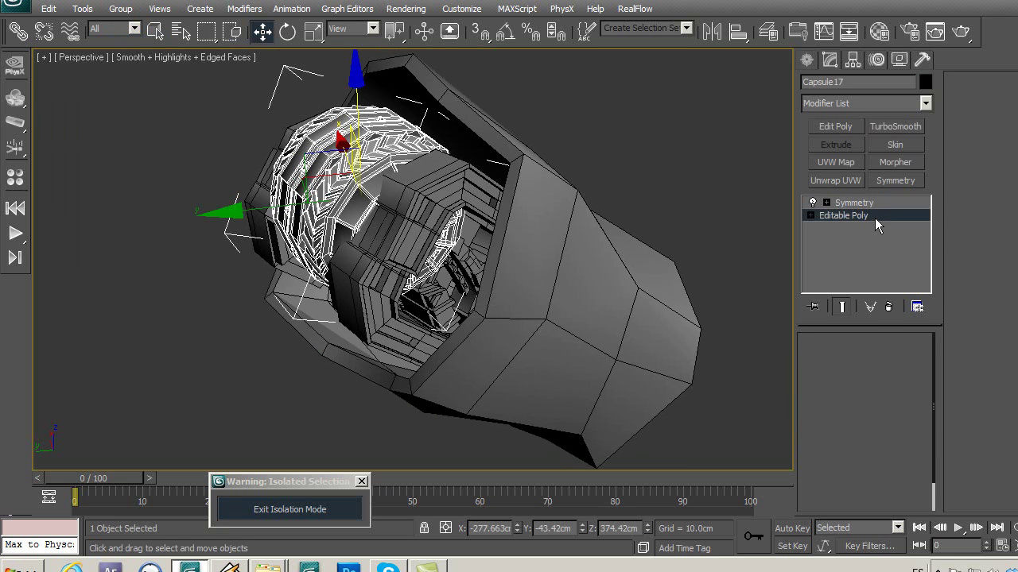
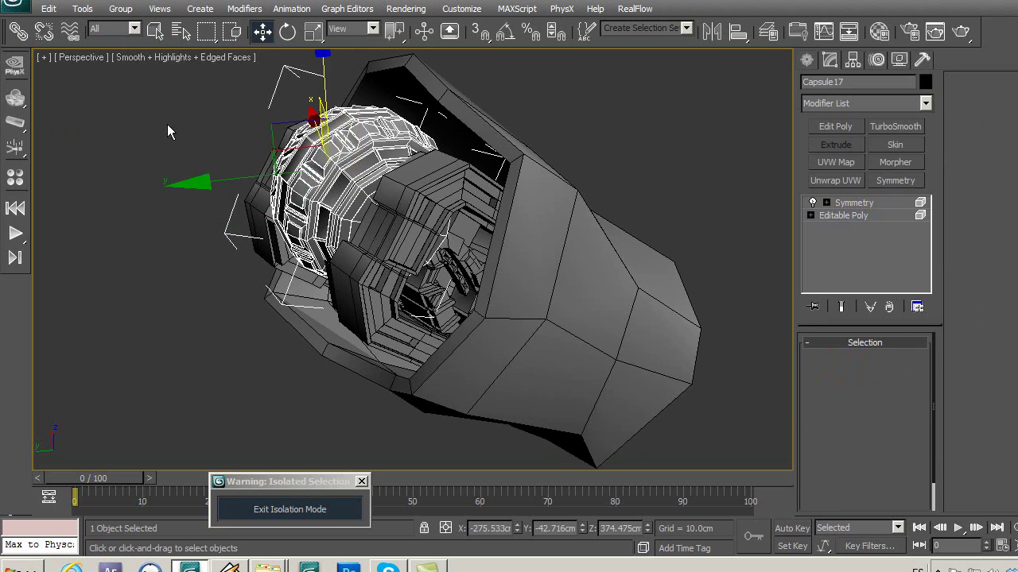
Assign all of Capsule17's polygons to smoothing group 1, then orbit to the foot's front opening.
{"action": "left_click", "coordinate": [341, 199]}
{"action": "scroll", "coordinate": [961, 451], "scroll_direction": "down", "scroll_amount": 5}
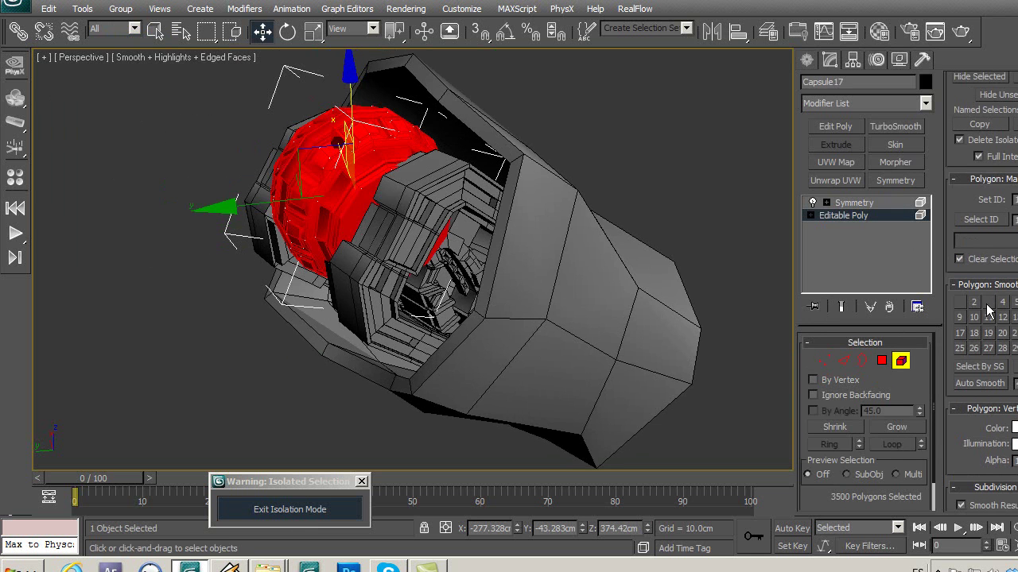
{"action": "left_click", "coordinate": [959, 305]}
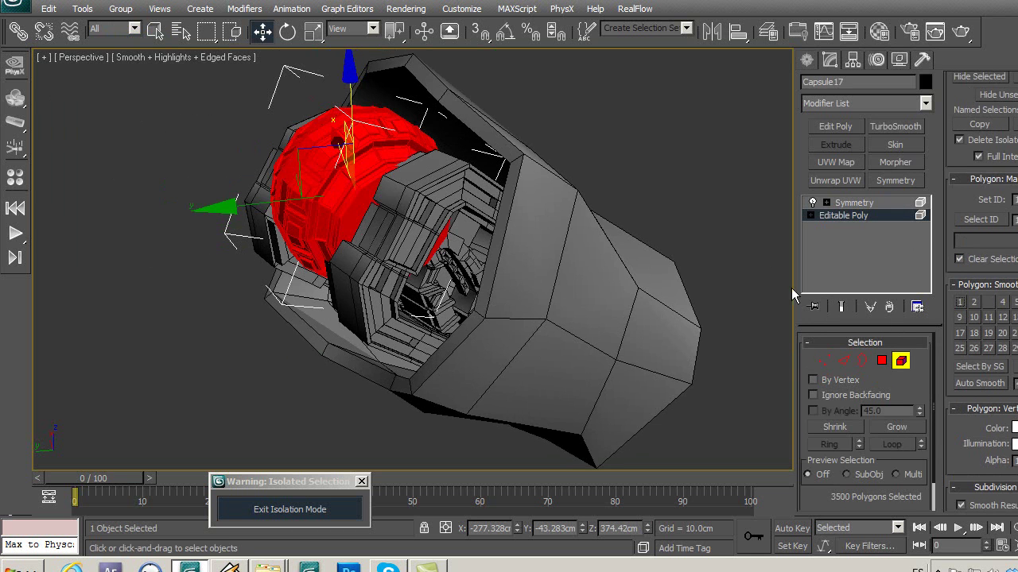
{"action": "left_click", "coordinate": [835, 215]}
{"action": "left_click", "coordinate": [554, 169]}
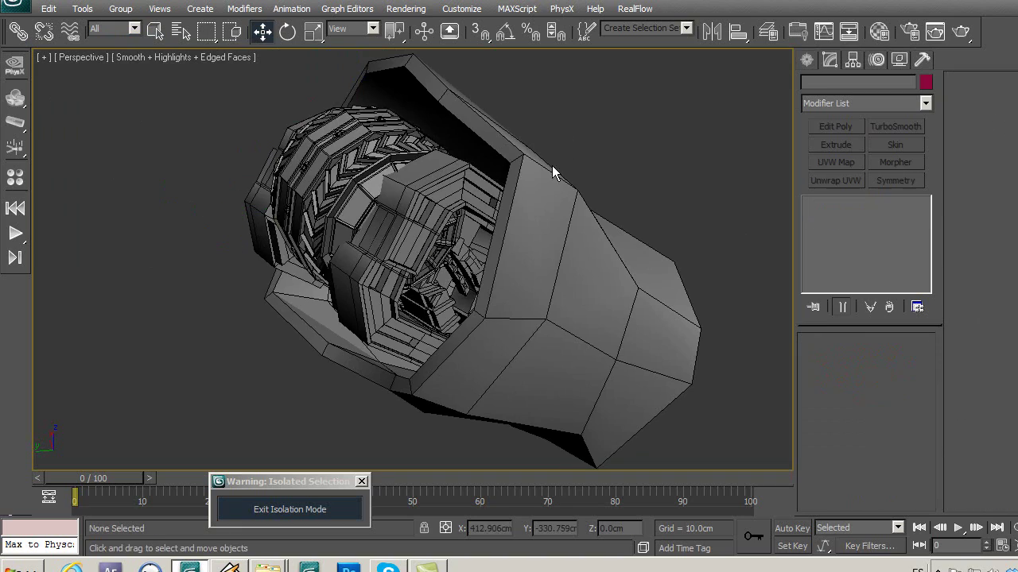
{"action": "mouse_move", "coordinate": [548, 173]}
{"action": "middle_mouse_down", "text": "alt"}
{"action": "mouse_move", "coordinate": [613, 227]}
{"action": "mouse_move", "coordinate": [643, 177]}
{"action": "mouse_move", "coordinate": [591, 151]}
{"action": "mouse_move", "coordinate": [575, 164]}
{"action": "mouse_move", "coordinate": [663, 205]}
{"action": "mouse_move", "coordinate": [631, 136]}
{"action": "mouse_move", "coordinate": [675, 199]}
{"action": "mouse_move", "coordinate": [738, 216]}
{"action": "mouse_move", "coordinate": [740, 268]}
{"action": "mouse_move", "coordinate": [656, 257]}
{"action": "mouse_move", "coordinate": [583, 216]}
{"action": "mouse_move", "coordinate": [568, 188]}
{"action": "middle_mouse_up", "text": "alt"}
With Capsule17 selected, set rotation to the Local reference coordinate system.
{"action": "left_click", "coordinate": [561, 182]}
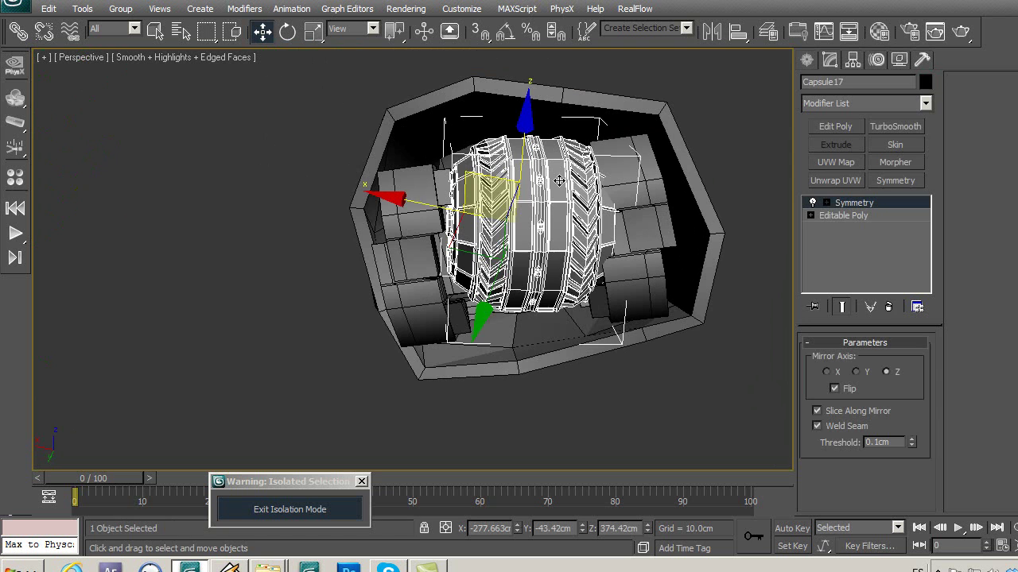
{"action": "left_click", "coordinate": [288, 32]}
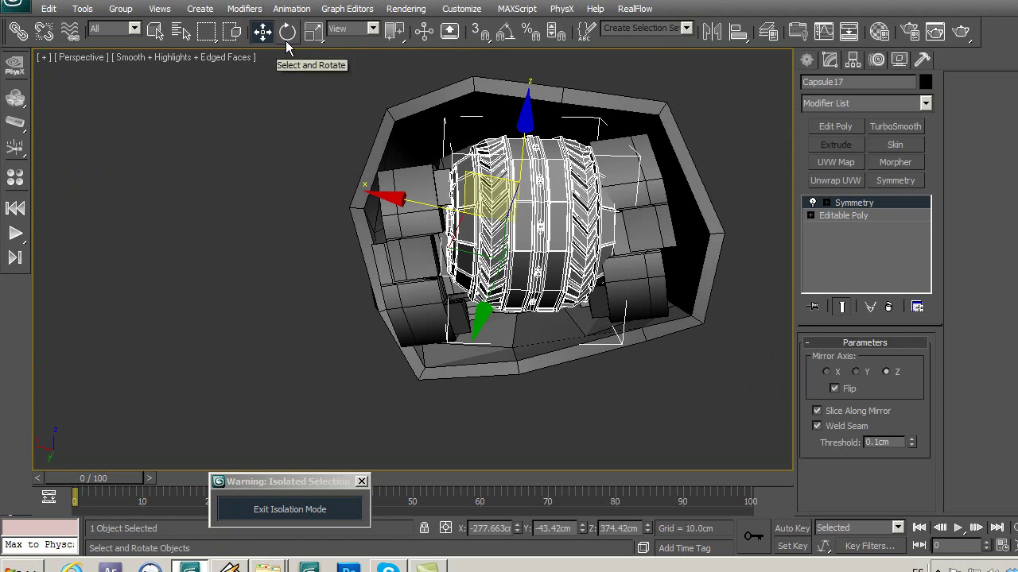
{"action": "left_click", "coordinate": [348, 33]}
{"action": "left_click", "coordinate": [349, 84]}
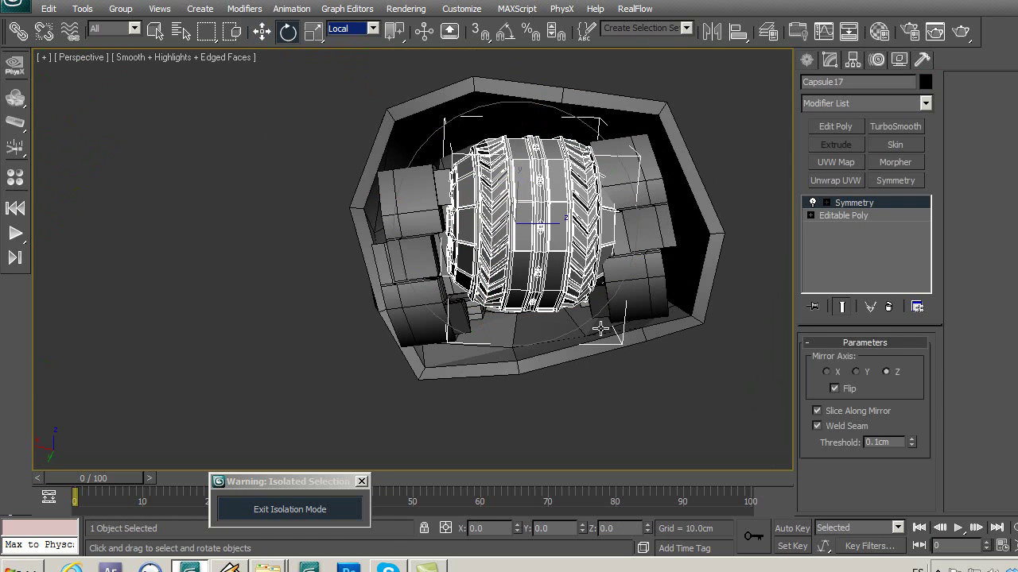
Reframe the view around the foot part and select the green helper Point20.
{"action": "middle_click_drag", "start_coordinate": [512, 254], "coordinate": [481, 249]}
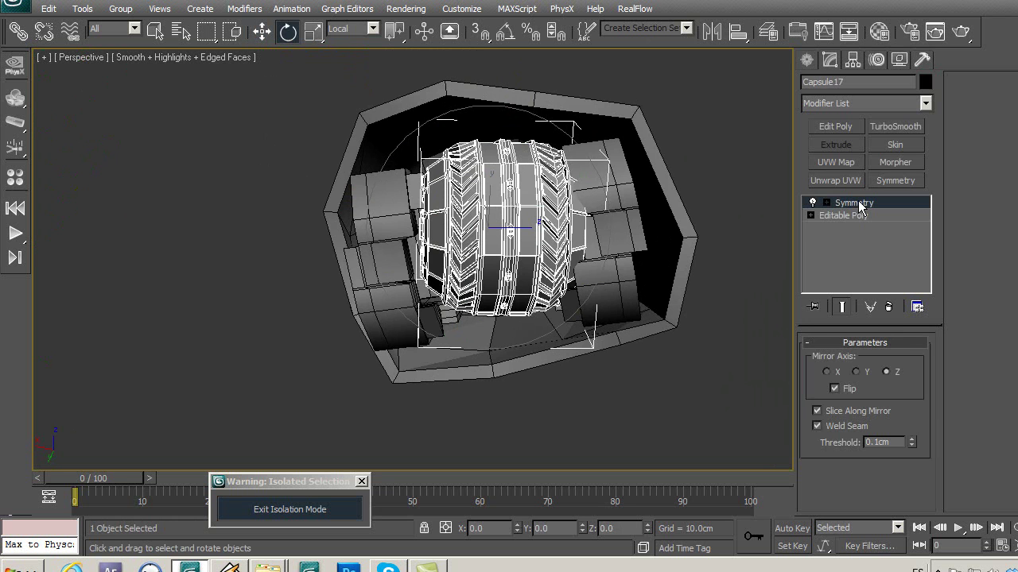
{"action": "left_click", "coordinate": [668, 119]}
{"action": "mouse_move", "coordinate": [668, 120]}
{"action": "middle_mouse_down", "text": "alt"}
{"action": "mouse_move", "coordinate": [647, 220]}
{"action": "mouse_move", "coordinate": [213, 121]}
{"action": "middle_mouse_up", "text": "alt"}
{"action": "left_click", "coordinate": [179, 99]}
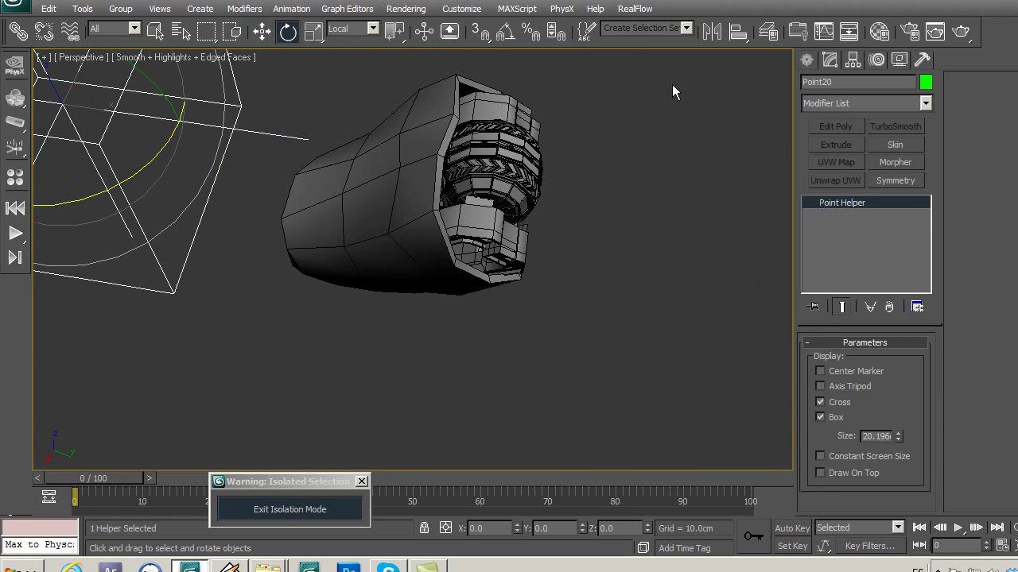
Align the Point20 helper to the position of Capsule17.
{"action": "left_click", "coordinate": [737, 34]}
{"action": "left_click", "coordinate": [560, 183]}
{"action": "left_click", "coordinate": [687, 346]}
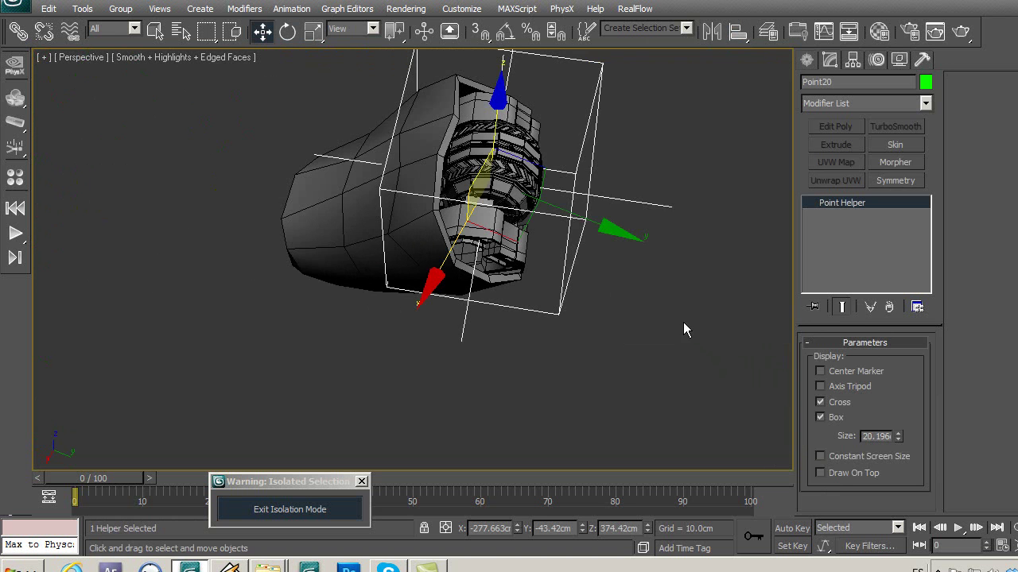
{"action": "left_click", "coordinate": [619, 224]}
{"action": "mouse_move", "coordinate": [618, 224]}
{"action": "middle_mouse_down", "text": "alt"}
{"action": "mouse_move", "coordinate": [620, 288]}
{"action": "mouse_move", "coordinate": [771, 270]}
{"action": "mouse_move", "coordinate": [752, 256]}
{"action": "mouse_move", "coordinate": [667, 241]}
{"action": "mouse_move", "coordinate": [650, 248]}
{"action": "middle_mouse_up", "text": "alt"}
Select the seven foot parts using the Geometry filter and link them to Point20.
{"action": "left_click", "coordinate": [115, 28]}
{"action": "left_click", "coordinate": [111, 48]}
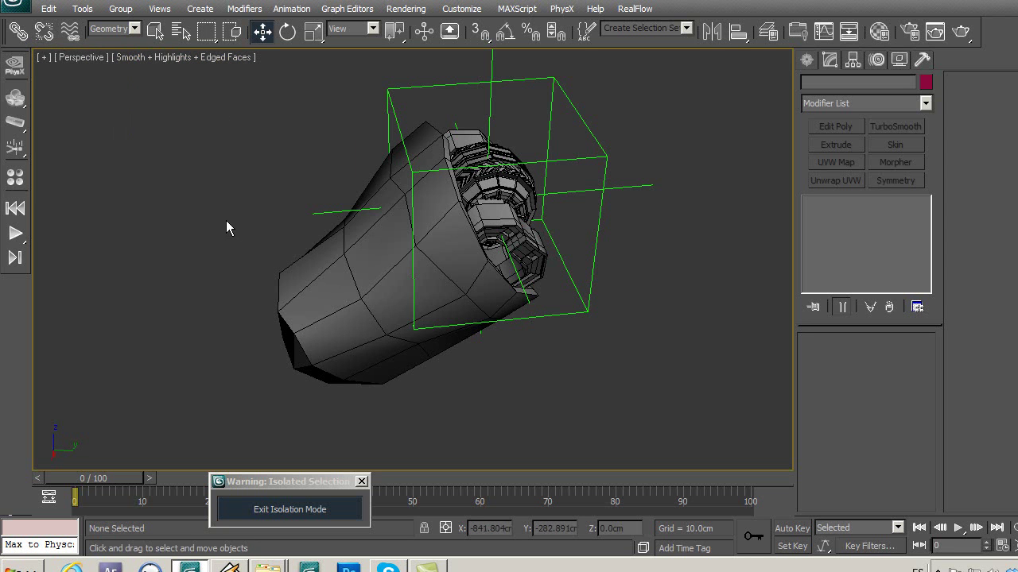
{"action": "left_click_drag", "start_coordinate": [524, 411], "coordinate": [524, 411]}
{"action": "left_click", "coordinate": [111, 29]}
{"action": "left_click", "coordinate": [103, 38]}
{"action": "left_click", "coordinate": [27, 32]}
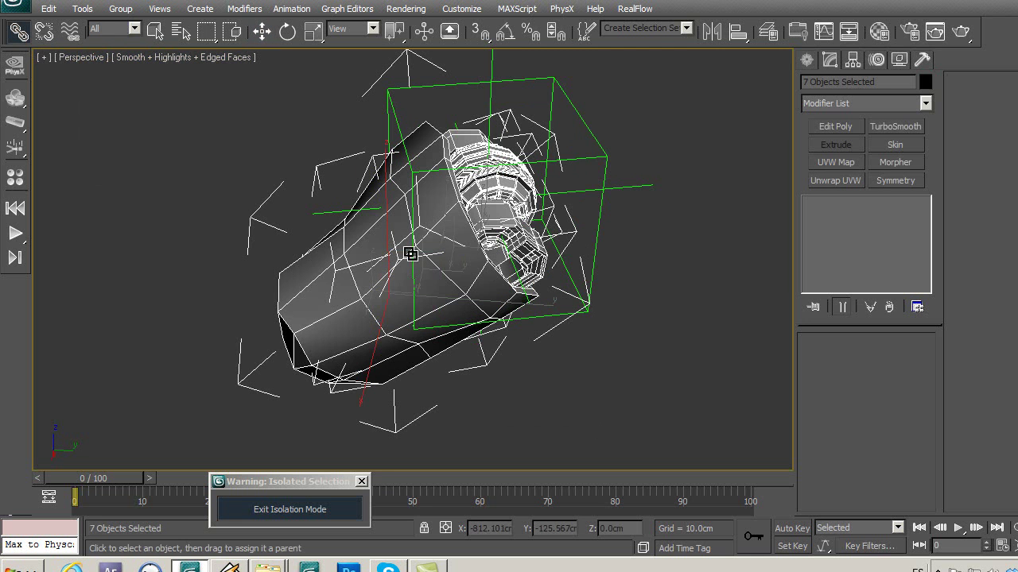
{"action": "left_click_drag", "start_coordinate": [403, 250], "coordinate": [602, 154]}
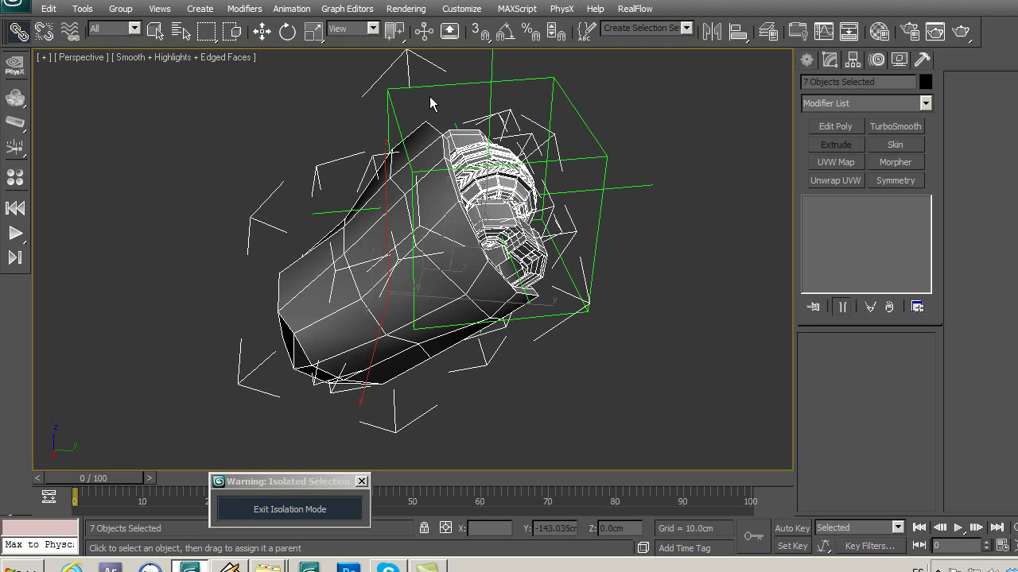
Deselect Point20 and exit isolation to show the whole robot.
{"action": "left_click", "coordinate": [262, 32]}
{"action": "left_click", "coordinate": [606, 162]}
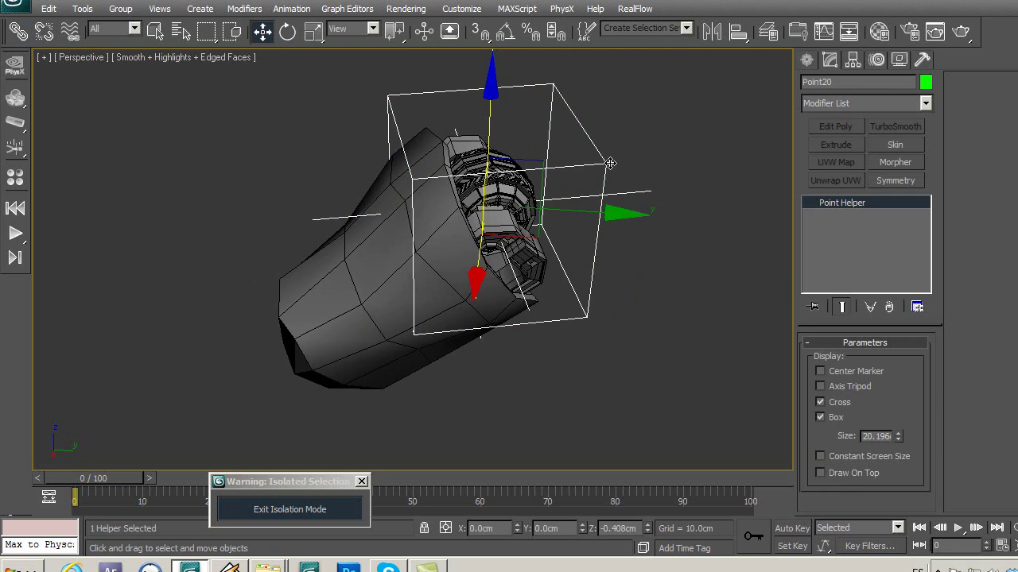
{"action": "left_click", "coordinate": [313, 456]}
{"action": "left_click", "coordinate": [334, 508]}
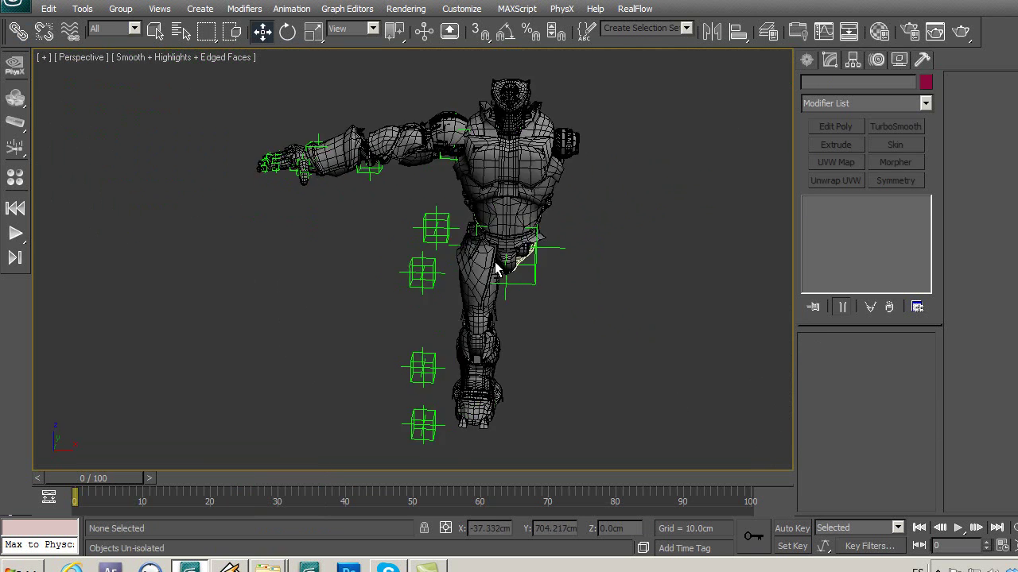
Check the hand helper Point07 and adjust the forearm helper Point08's position.
{"action": "scroll", "coordinate": [349, 206], "scroll_direction": "up", "scroll_amount": 5}
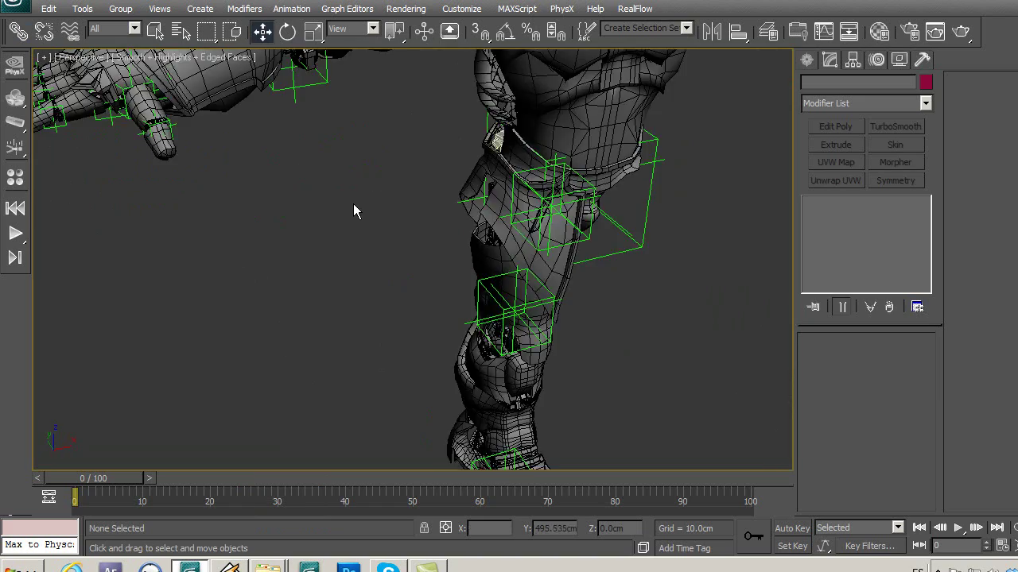
{"action": "scroll", "coordinate": [357, 254], "scroll_direction": "down", "scroll_amount": 3}
{"action": "mouse_move", "coordinate": [244, 243]}
{"action": "middle_mouse_down"}
{"action": "mouse_move", "coordinate": [389, 218]}
{"action": "mouse_move", "coordinate": [426, 226]}
{"action": "middle_mouse_up"}
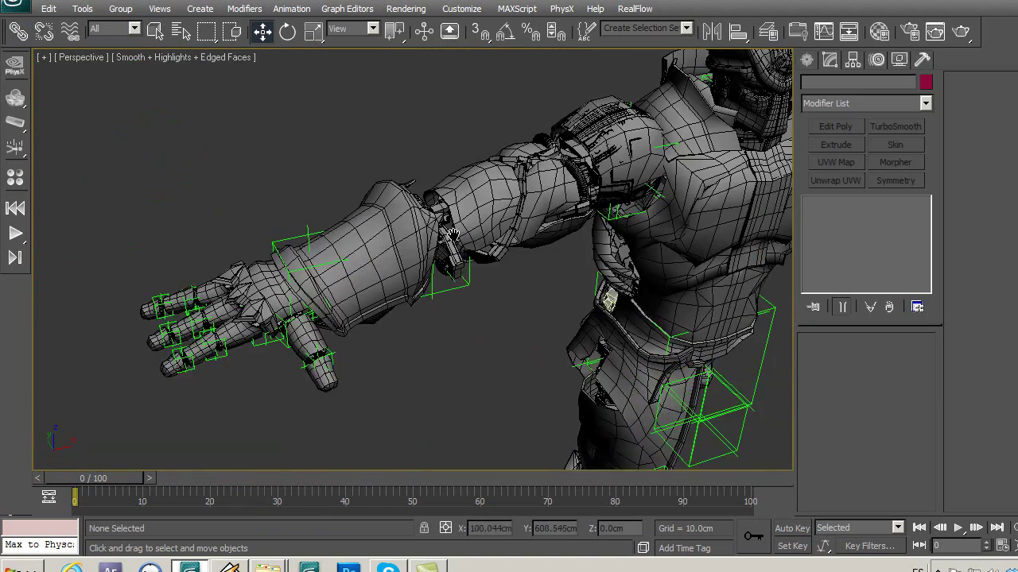
{"action": "left_click", "coordinate": [391, 241]}
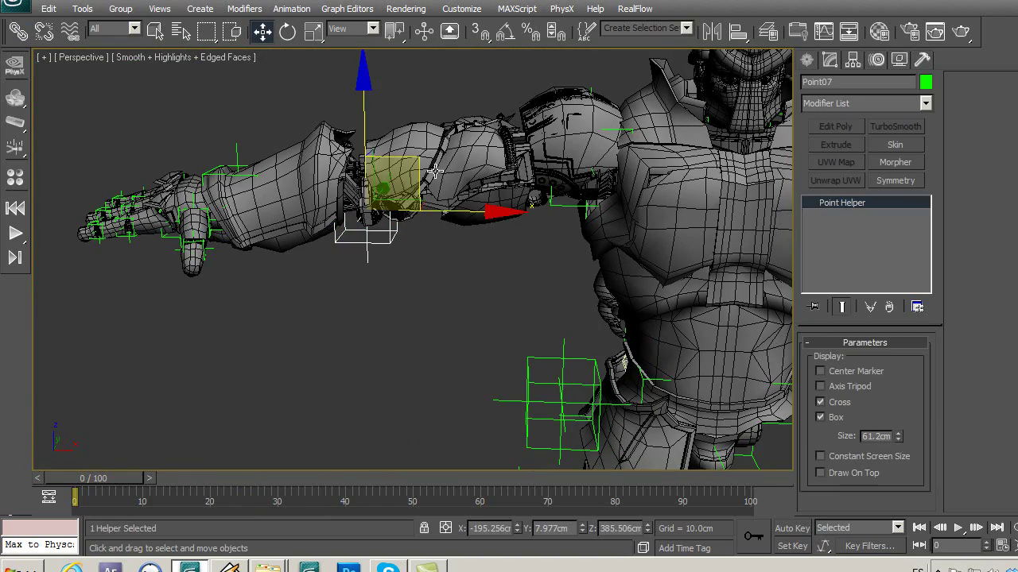
{"action": "left_click_drag", "start_coordinate": [419, 159], "coordinate": [414, 163]}
{"action": "left_click", "coordinate": [307, 311]}
{"action": "left_click", "coordinate": [234, 155]}
{"action": "left_click_drag", "start_coordinate": [246, 139], "coordinate": [253, 107]}
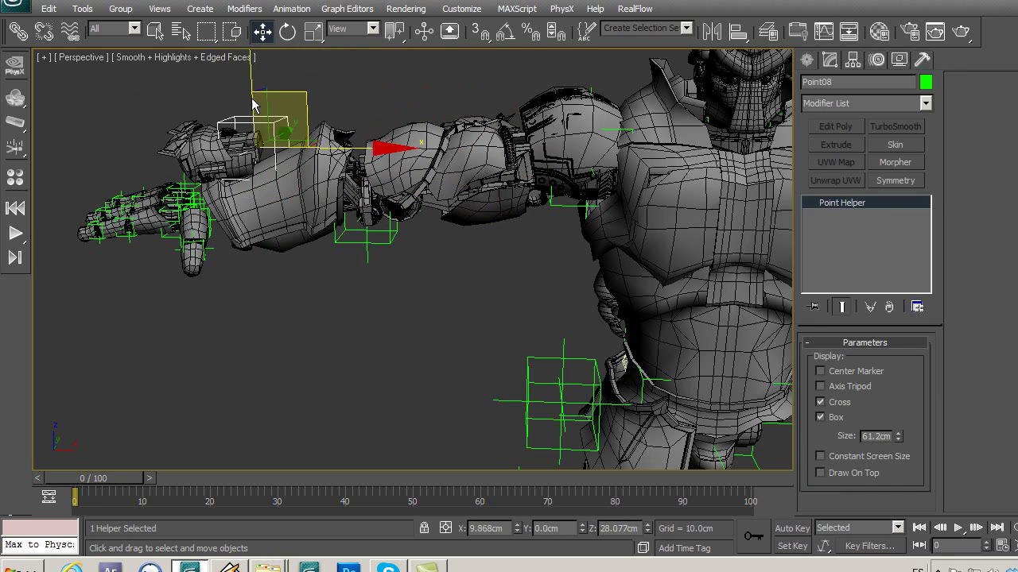
{"action": "left_click", "coordinate": [563, 273]}
Check the shoulder helper Point06, then pan to the torso and select the pecho group.
{"action": "middle_click_drag", "start_coordinate": [562, 273], "coordinate": [406, 265]}
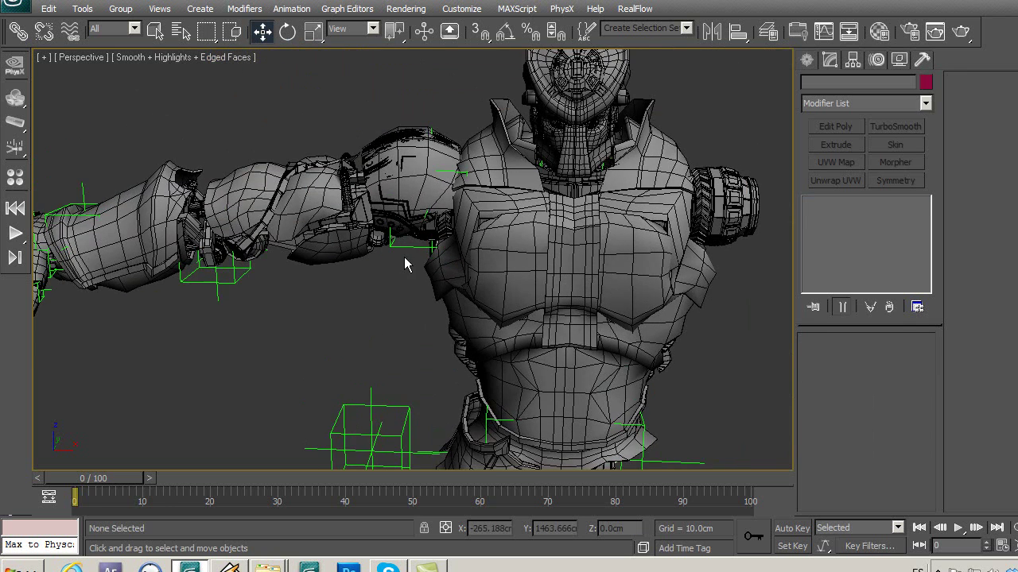
{"action": "left_click", "coordinate": [407, 246]}
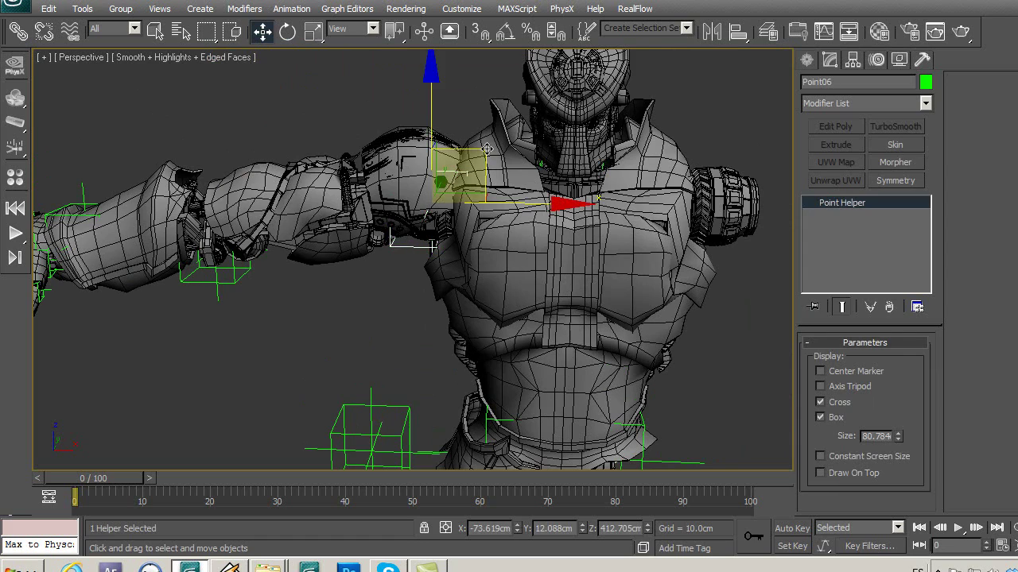
{"action": "left_click", "coordinate": [393, 291]}
{"action": "mouse_move", "coordinate": [537, 226]}
{"action": "middle_mouse_down"}
{"action": "mouse_move", "coordinate": [454, 172]}
{"action": "mouse_move", "coordinate": [471, 235]}
{"action": "mouse_move", "coordinate": [472, 318]}
{"action": "mouse_move", "coordinate": [459, 263]}
{"action": "mouse_move", "coordinate": [421, 231]}
{"action": "middle_mouse_up"}
{"action": "scroll", "coordinate": [458, 263], "scroll_direction": "down", "scroll_amount": 5}
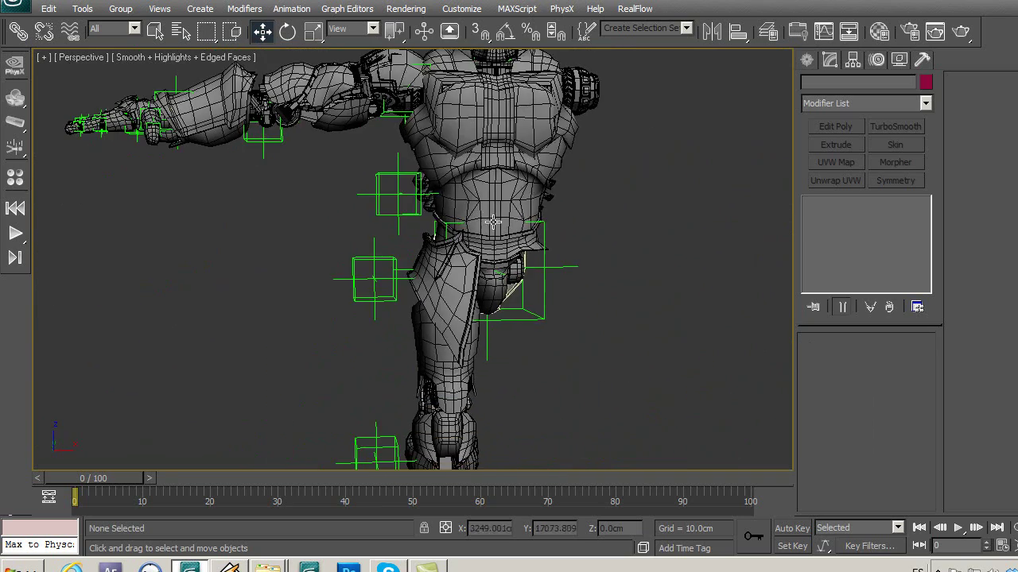
{"action": "left_click", "coordinate": [417, 228]}
Isolate the pecho chest group with Alt+Q and orbit to see its inner parts.
{"action": "key", "text": "alt+q"}
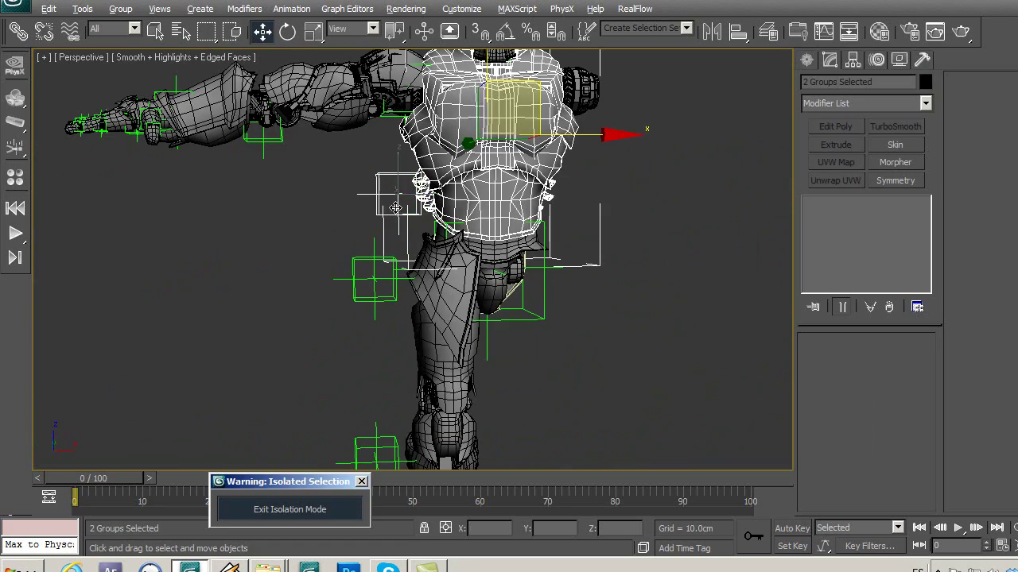
{"action": "left_click", "coordinate": [248, 197]}
{"action": "mouse_move", "coordinate": [392, 237]}
{"action": "middle_mouse_down", "text": "alt"}
{"action": "mouse_move", "coordinate": [599, 241]}
{"action": "mouse_move", "coordinate": [569, 174]}
{"action": "mouse_move", "coordinate": [527, 173]}
{"action": "mouse_move", "coordinate": [500, 104]}
{"action": "mouse_move", "coordinate": [663, 180]}
{"action": "mouse_move", "coordinate": [620, 207]}
{"action": "mouse_move", "coordinate": [518, 221]}
{"action": "mouse_move", "coordinate": [413, 286]}
{"action": "mouse_move", "coordinate": [559, 250]}
{"action": "middle_mouse_up", "text": "alt"}
{"action": "left_click", "coordinate": [342, 319]}
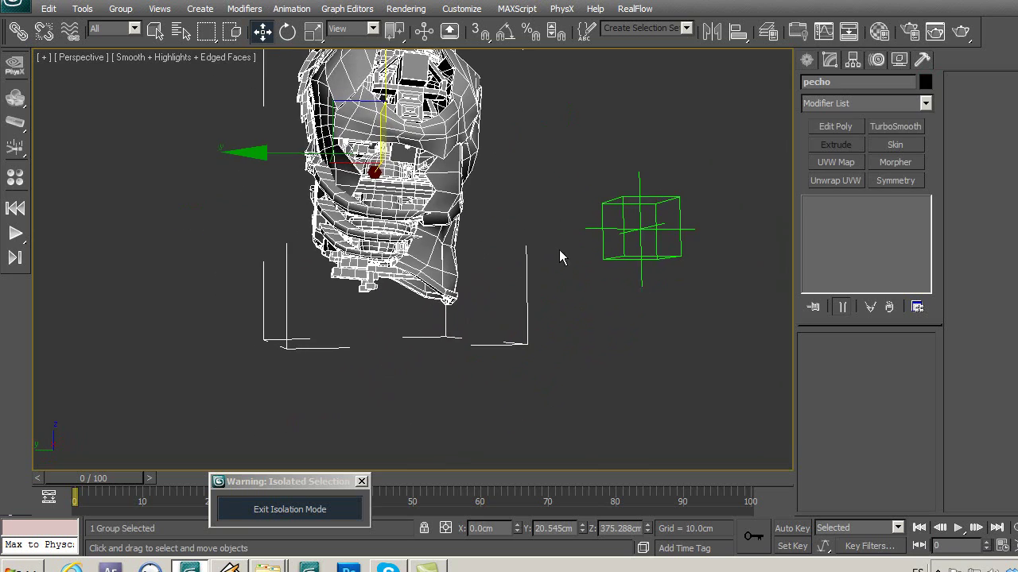
Place helper Point05 at X 0, Y 0 inside the chest.
{"action": "left_click", "coordinate": [653, 261]}
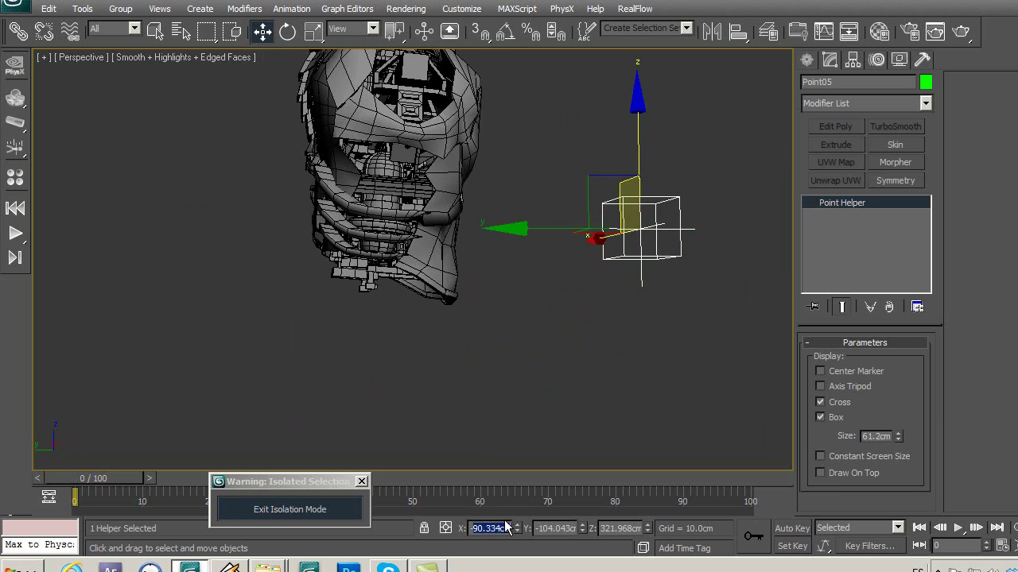
{"action": "type", "text": "0"}
{"action": "key", "text": "Return"}
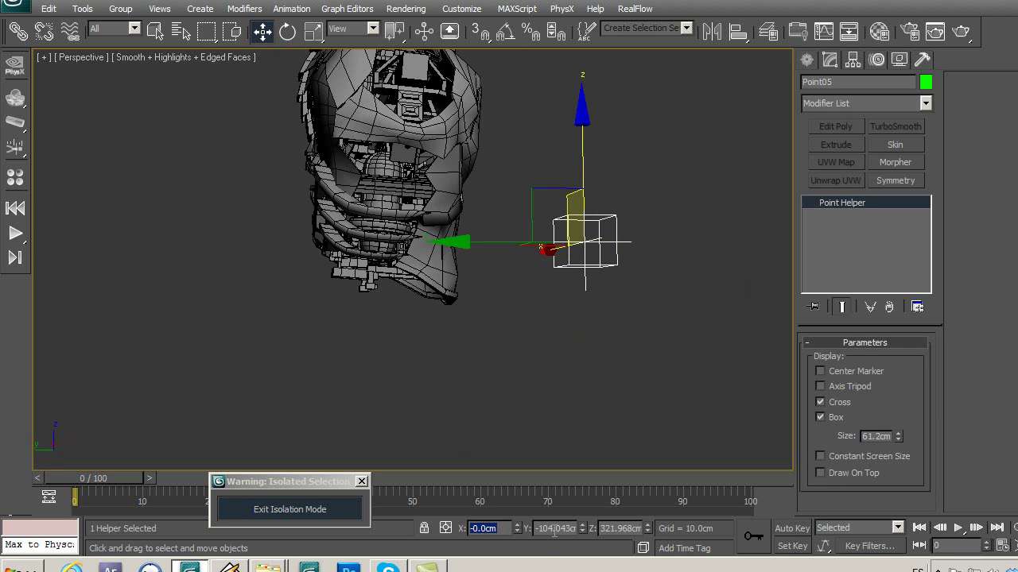
{"action": "type", "text": "-0"}
{"action": "key", "text": "Return"}
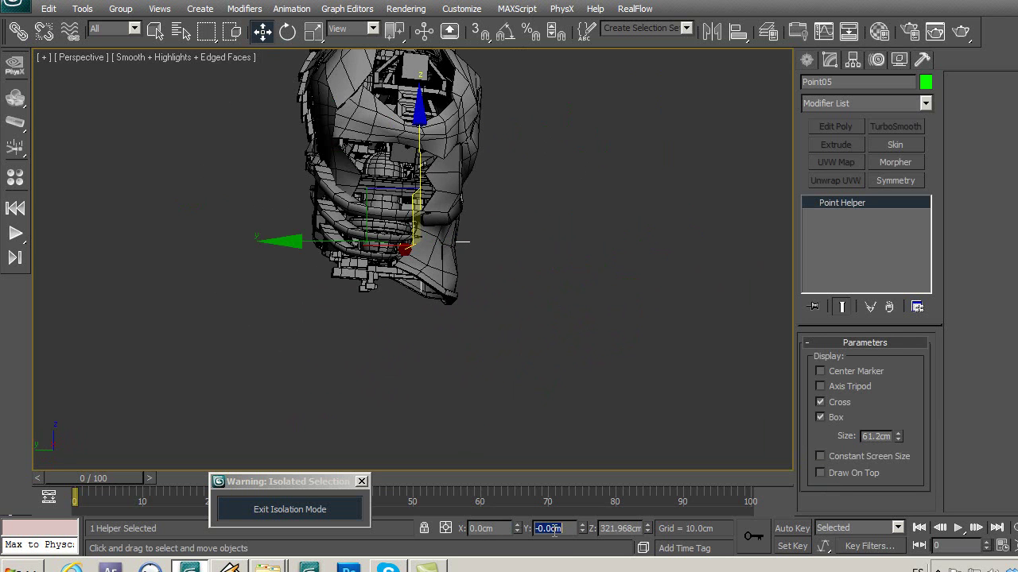
{"action": "mouse_move", "coordinate": [490, 419]}
{"action": "middle_mouse_down", "text": "alt"}
{"action": "mouse_move", "coordinate": [565, 411]}
{"action": "mouse_move", "coordinate": [582, 370]}
{"action": "mouse_move", "coordinate": [480, 421]}
{"action": "mouse_move", "coordinate": [438, 402]}
{"action": "middle_mouse_up", "text": "alt"}
{"action": "left_click", "coordinate": [433, 397]}
In the wireframe Left view, move Point05 left and down within the chest.
{"action": "key", "text": "l"}
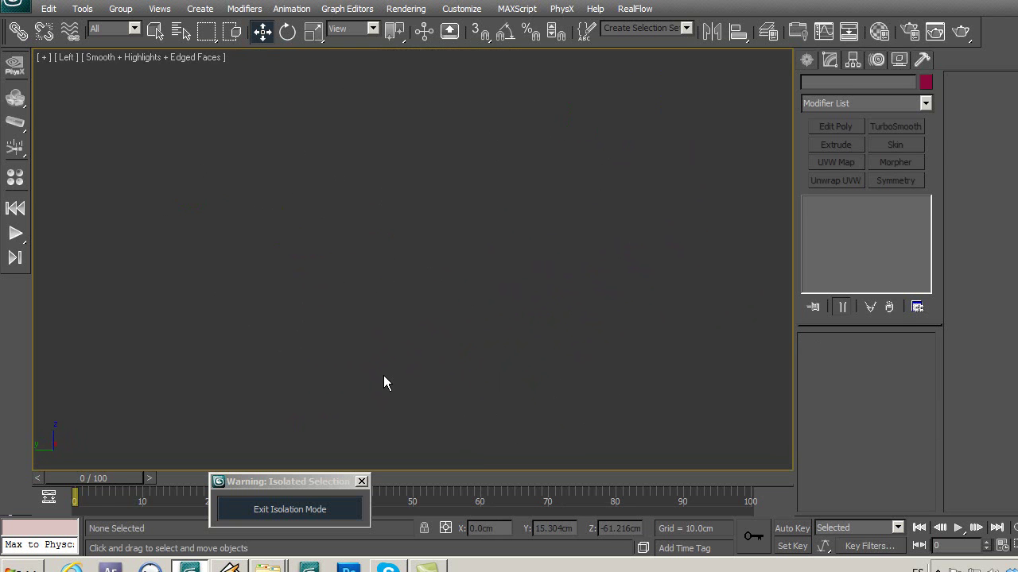
{"action": "key", "text": "z"}
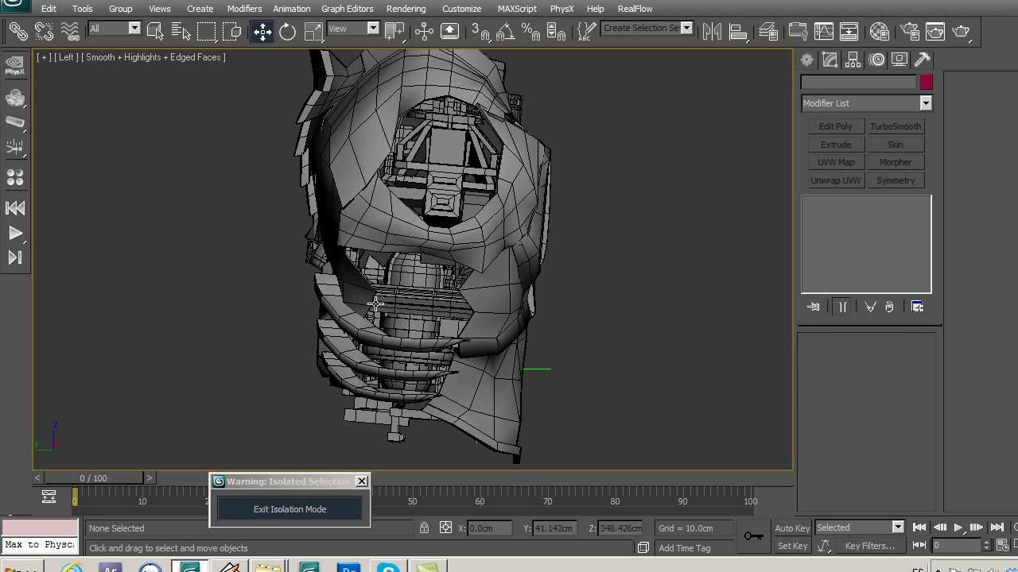
{"action": "key", "text": "F3"}
{"action": "left_click", "coordinate": [517, 313]}
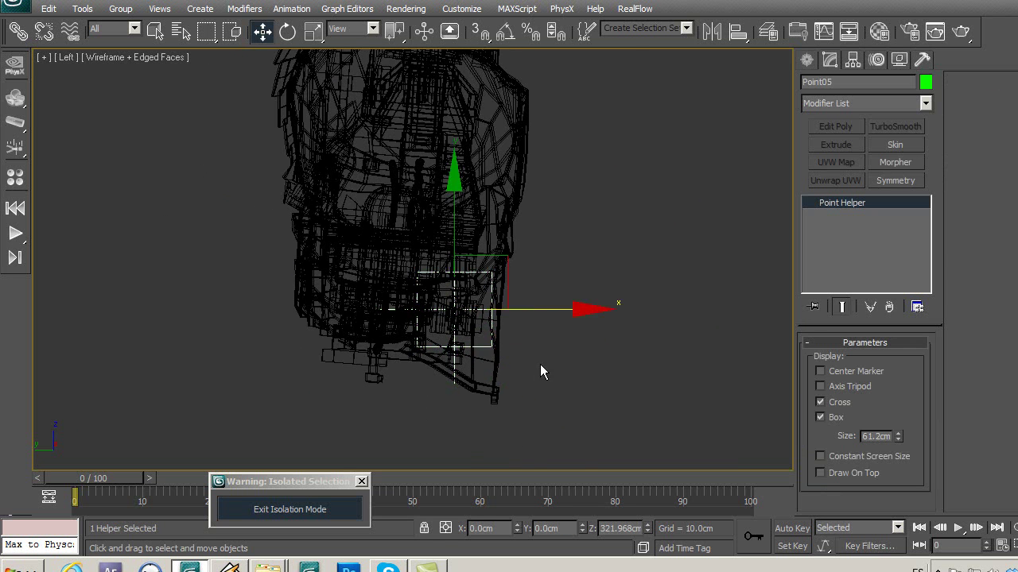
{"action": "scroll", "coordinate": [548, 318], "scroll_direction": "up", "scroll_amount": 3}
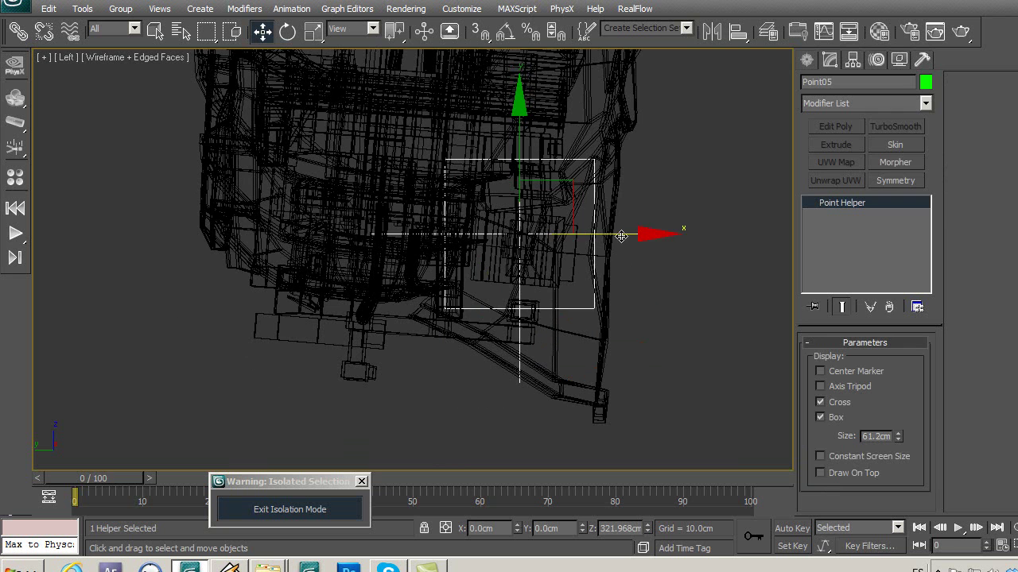
{"action": "left_click_drag", "start_coordinate": [622, 244], "coordinate": [485, 270]}
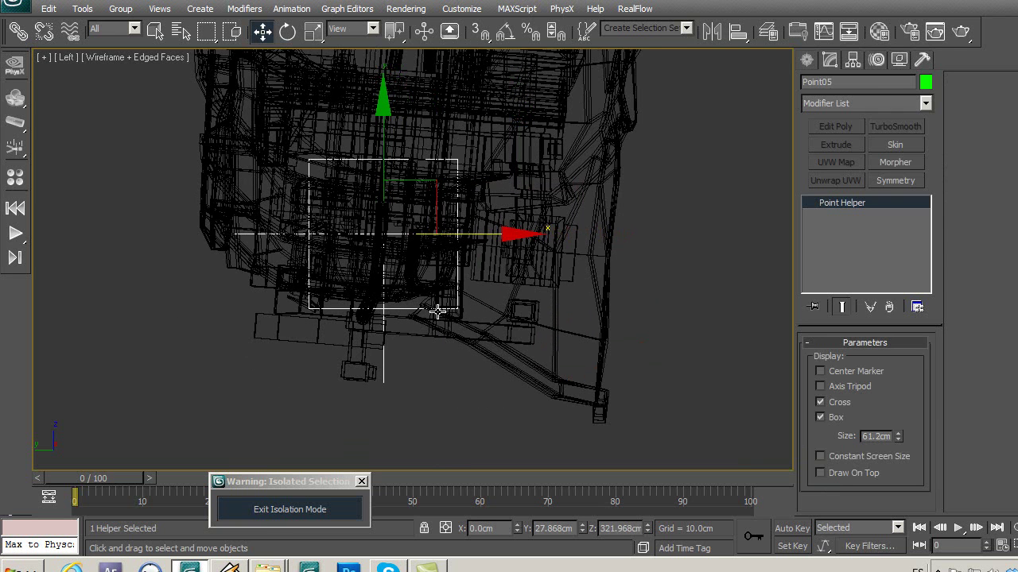
{"action": "mouse_move", "coordinate": [433, 166]}
{"action": "left_mouse_down"}
{"action": "mouse_move", "coordinate": [392, 221]}
{"action": "mouse_move", "coordinate": [421, 227]}
{"action": "left_mouse_up"}
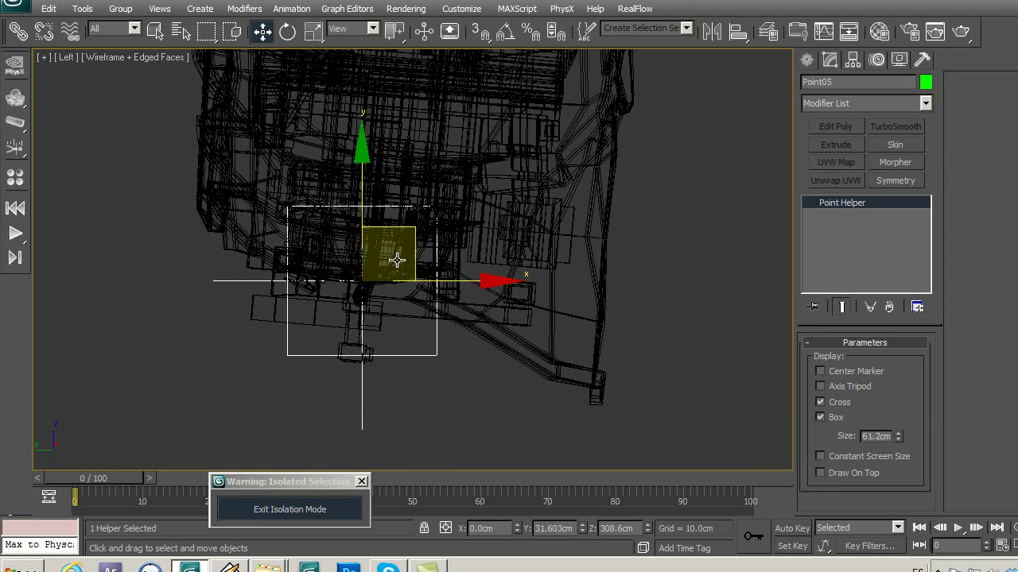
{"action": "scroll", "coordinate": [390, 286], "scroll_direction": "down", "scroll_amount": 1}
{"action": "scroll", "coordinate": [386, 298], "scroll_direction": "down", "scroll_amount": 1}
{"action": "middle_click_drag", "start_coordinate": [385, 298], "coordinate": [386, 332]}
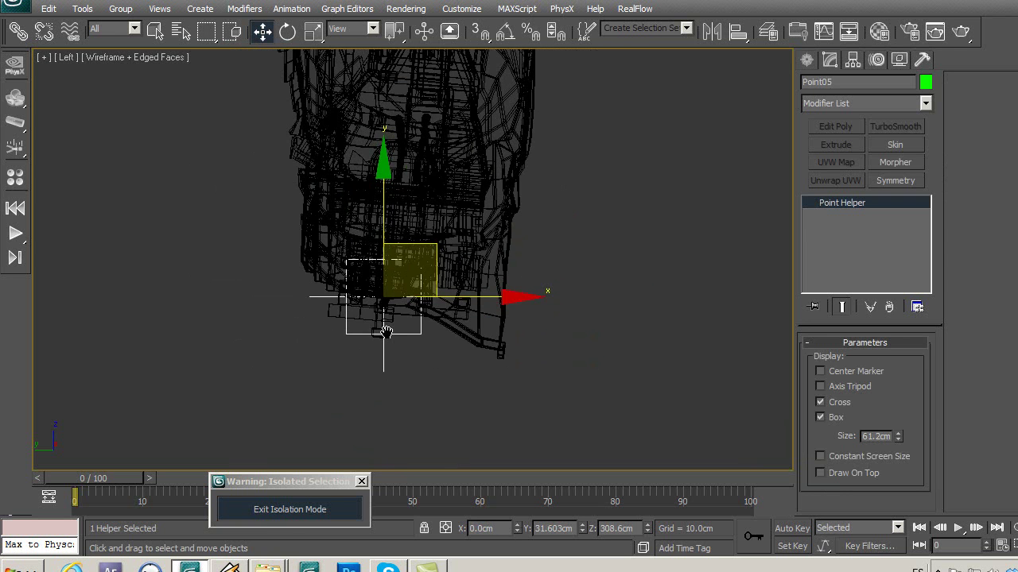
In the Front view, set Point05's X back to 0 and enlarge its box size.
{"action": "key", "text": "f"}
{"action": "key", "text": "z"}
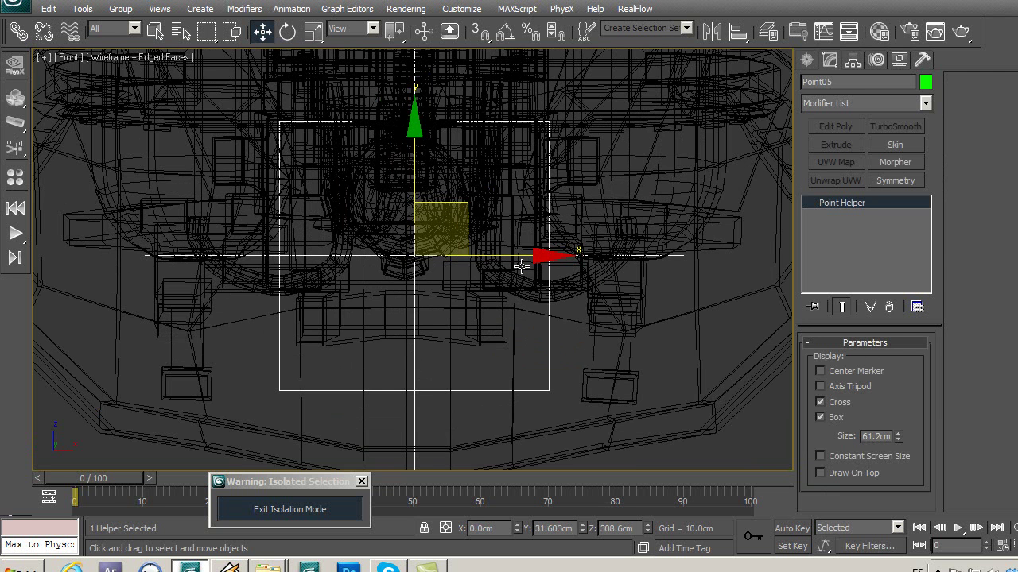
{"action": "left_click_drag", "start_coordinate": [522, 266], "coordinate": [514, 287]}
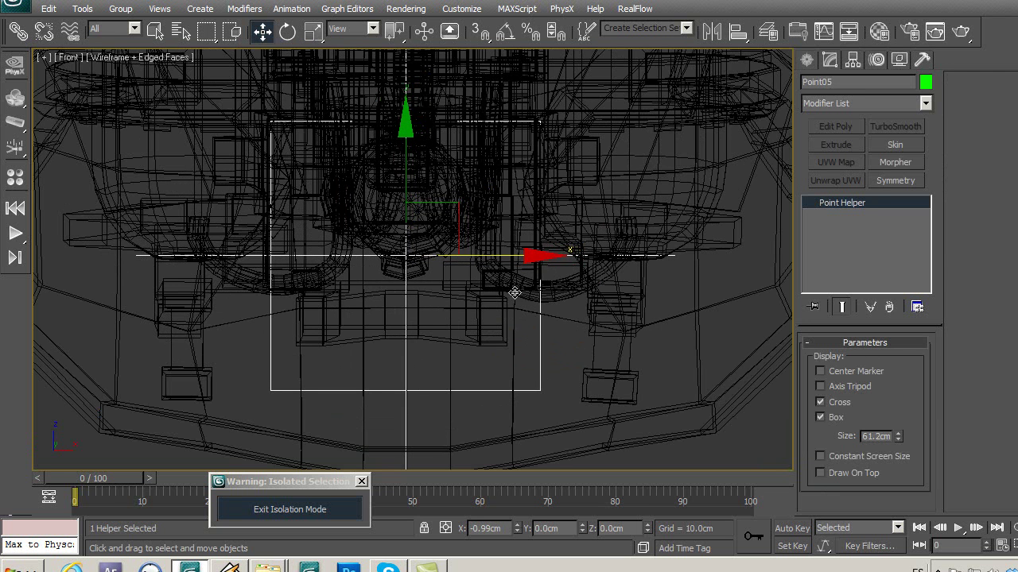
{"action": "left_click_drag", "start_coordinate": [514, 302], "coordinate": [515, 324]}
{"action": "middle_click_drag", "start_coordinate": [493, 364], "coordinate": [497, 320]}
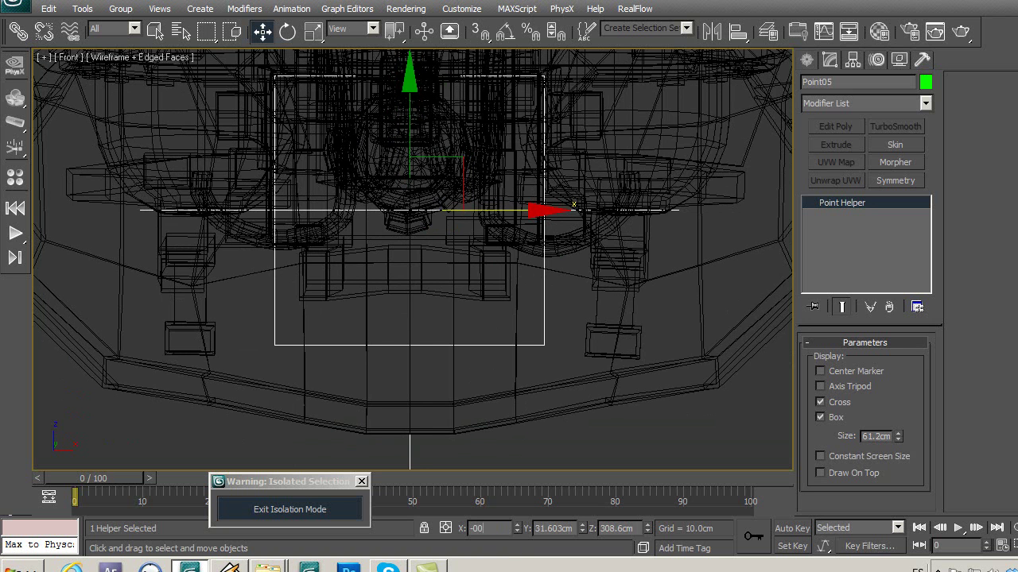
{"action": "key", "text": "Return"}
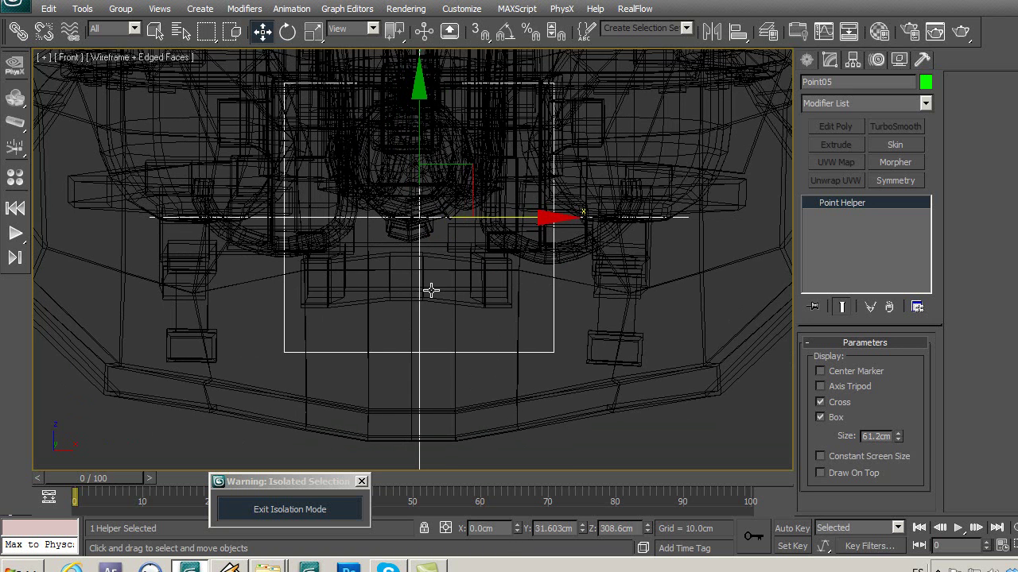
{"action": "scroll", "coordinate": [429, 290], "scroll_direction": "down", "scroll_amount": 5}
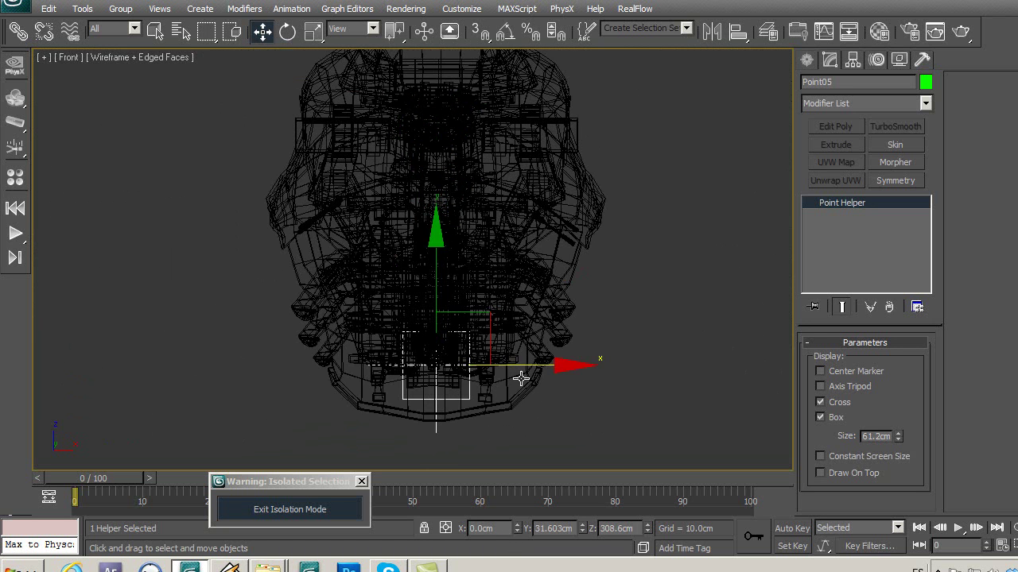
{"action": "middle_click_drag", "start_coordinate": [521, 378], "coordinate": [529, 337]}
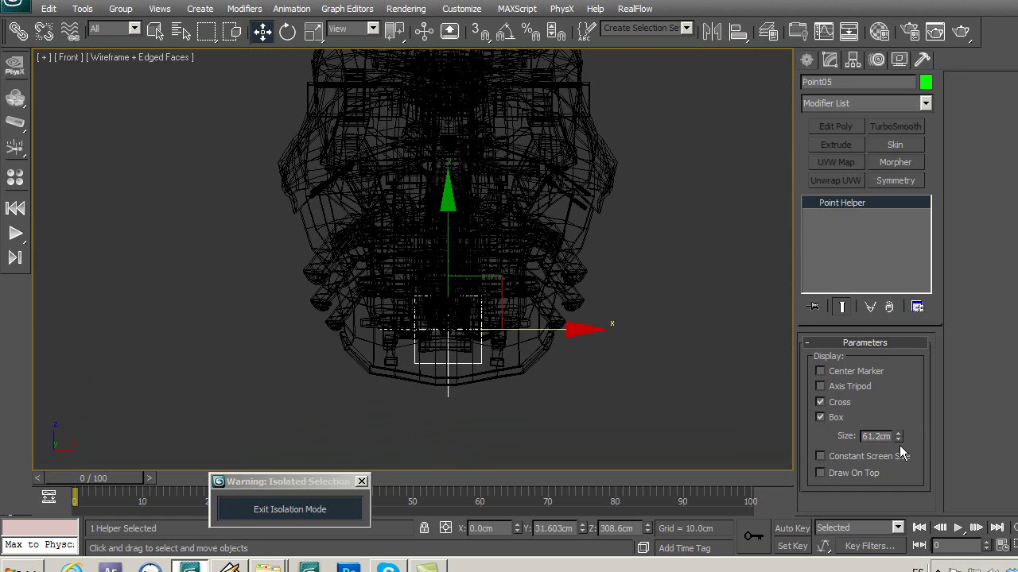
{"action": "left_click_drag", "start_coordinate": [900, 410], "coordinate": [900, 374]}
Switch back to smooth shading and link the pecho chest group to Point05.
{"action": "left_click", "coordinate": [675, 392]}
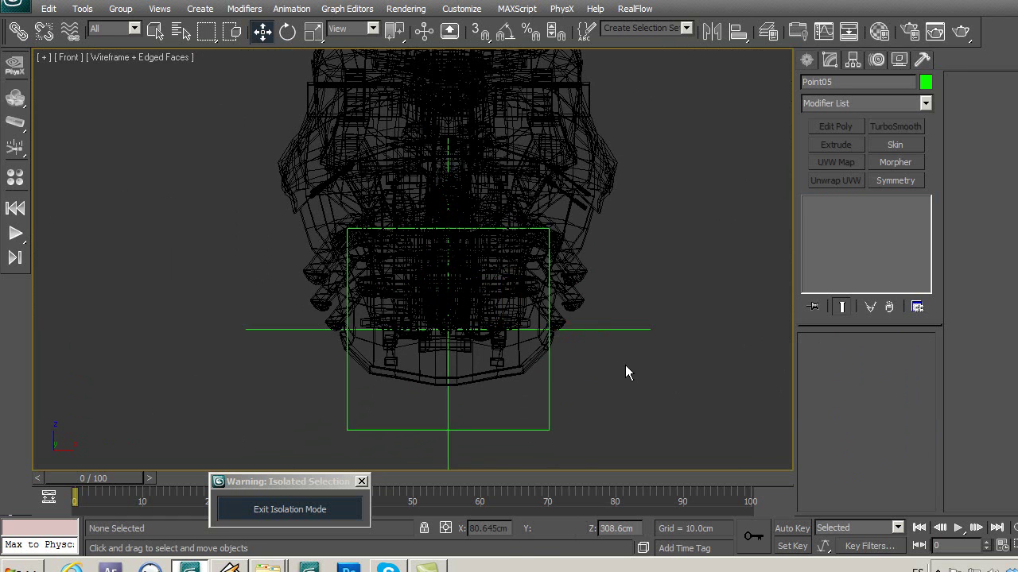
{"action": "middle_click_drag", "start_coordinate": [568, 364], "coordinate": [566, 398]}
{"action": "key", "text": "F3"}
{"action": "left_click", "coordinate": [521, 378]}
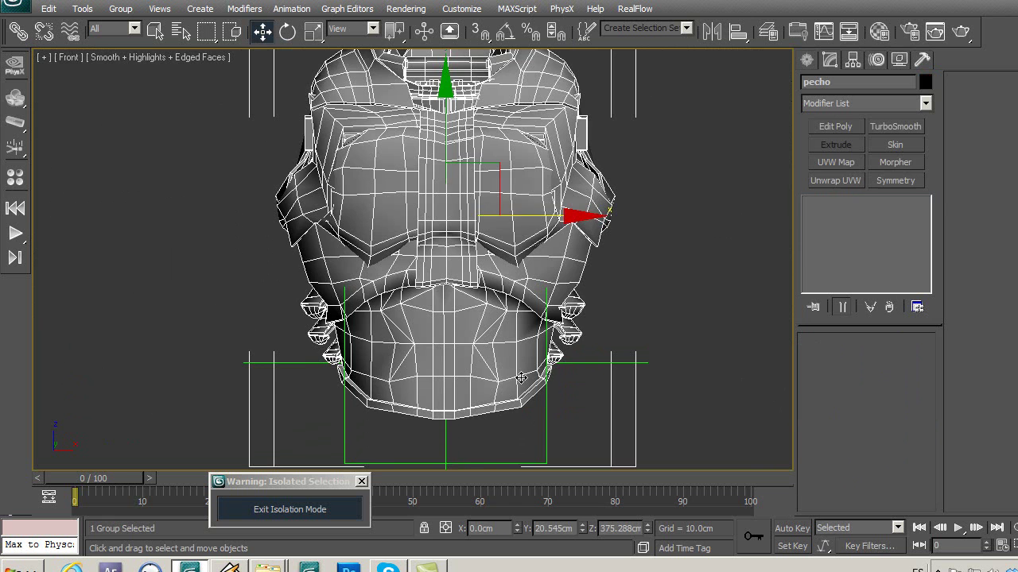
{"action": "left_click", "coordinate": [17, 30]}
{"action": "left_click_drag", "start_coordinate": [368, 195], "coordinate": [559, 436]}
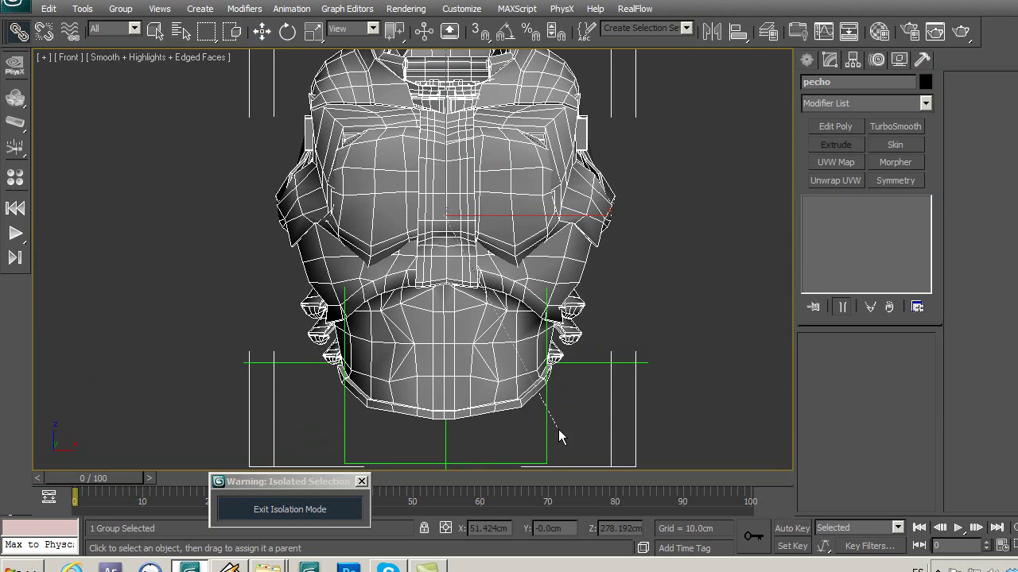
{"action": "left_click", "coordinate": [262, 31]}
Clear the selection and exit isolation to show the whole character.
{"action": "left_click", "coordinate": [161, 220]}
{"action": "scroll", "coordinate": [222, 287], "scroll_direction": "down", "scroll_amount": 3}
{"action": "left_click", "coordinate": [318, 510]}
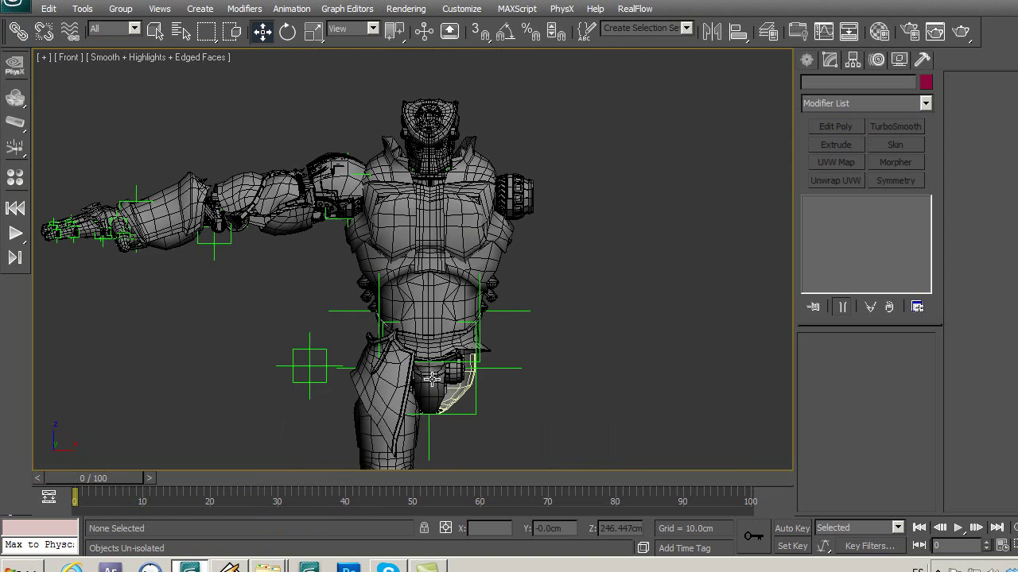
{"action": "scroll", "coordinate": [470, 349], "scroll_direction": "up", "scroll_amount": 2}
{"action": "scroll", "coordinate": [470, 350], "scroll_direction": "up", "scroll_amount": 1}
{"action": "scroll", "coordinate": [470, 342], "scroll_direction": "up", "scroll_amount": 2}
Select both pelvis groups and isolate them with Alt+Q.
{"action": "middle_click_drag", "start_coordinate": [470, 337], "coordinate": [453, 291]}
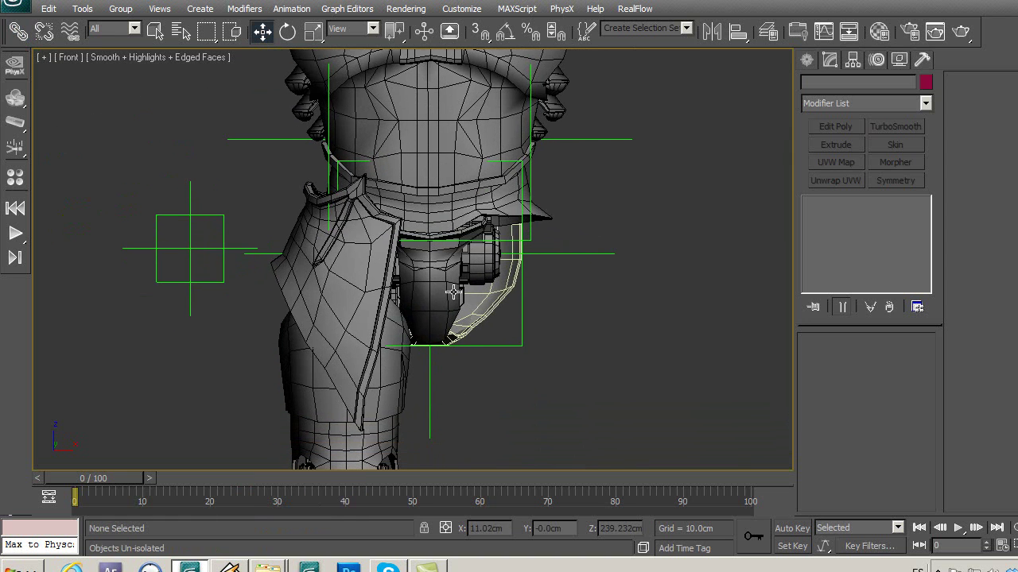
{"action": "left_click", "coordinate": [453, 292]}
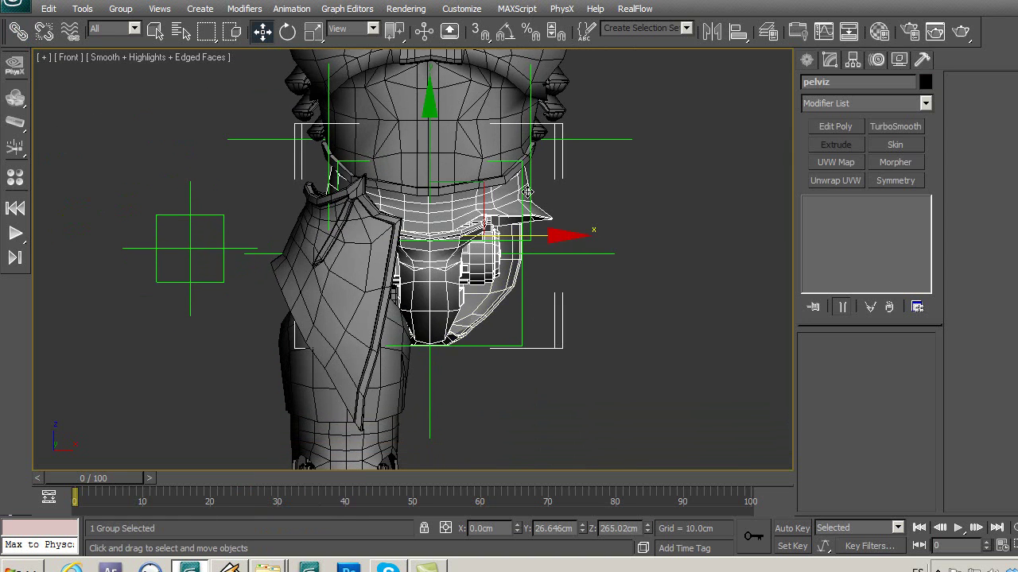
{"action": "left_click", "coordinate": [521, 303], "text": "ctrl"}
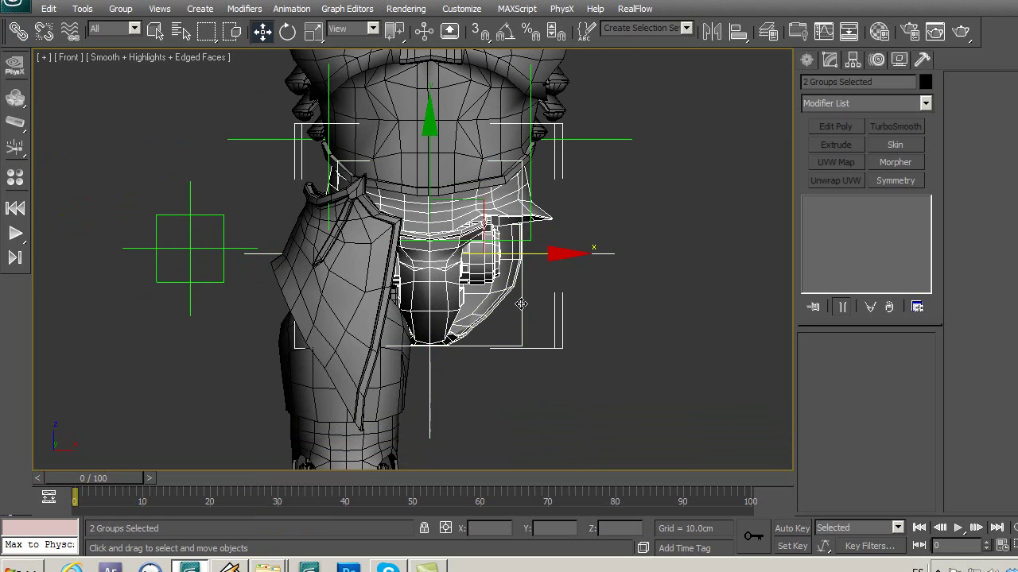
{"action": "key", "text": "alt+q"}
Ungroup the pelviz group into separate parts.
{"action": "left_click", "coordinate": [454, 341]}
{"action": "scroll", "coordinate": [453, 341], "scroll_direction": "up", "scroll_amount": 2}
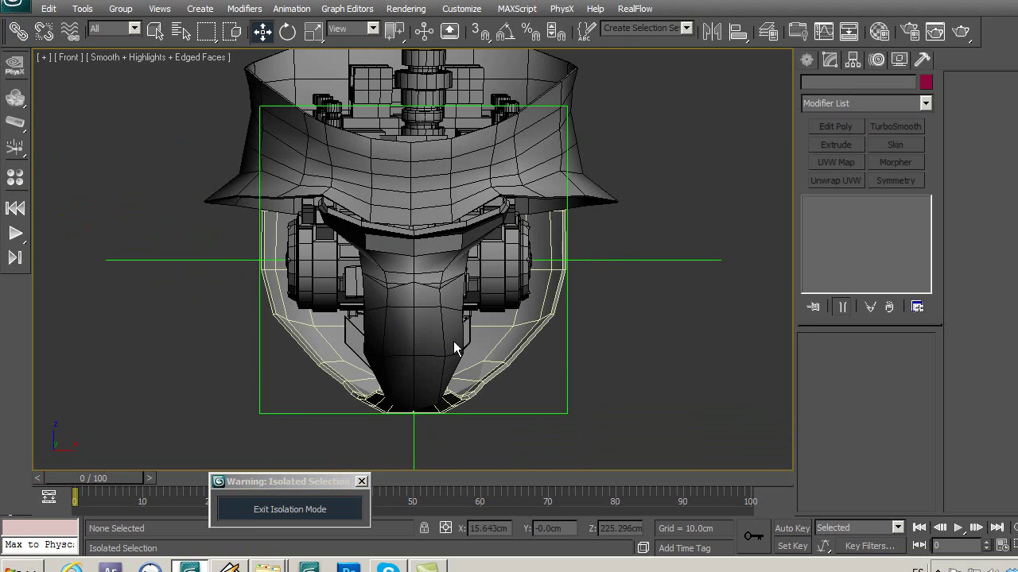
{"action": "scroll", "coordinate": [449, 322], "scroll_direction": "up", "scroll_amount": 1}
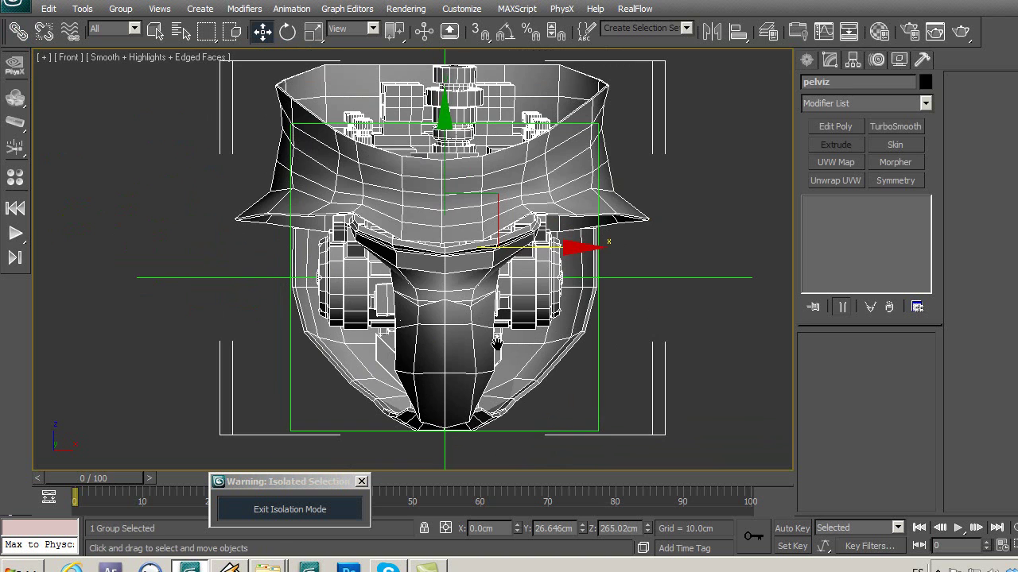
{"action": "scroll", "coordinate": [496, 346], "scroll_direction": "down", "scroll_amount": 2}
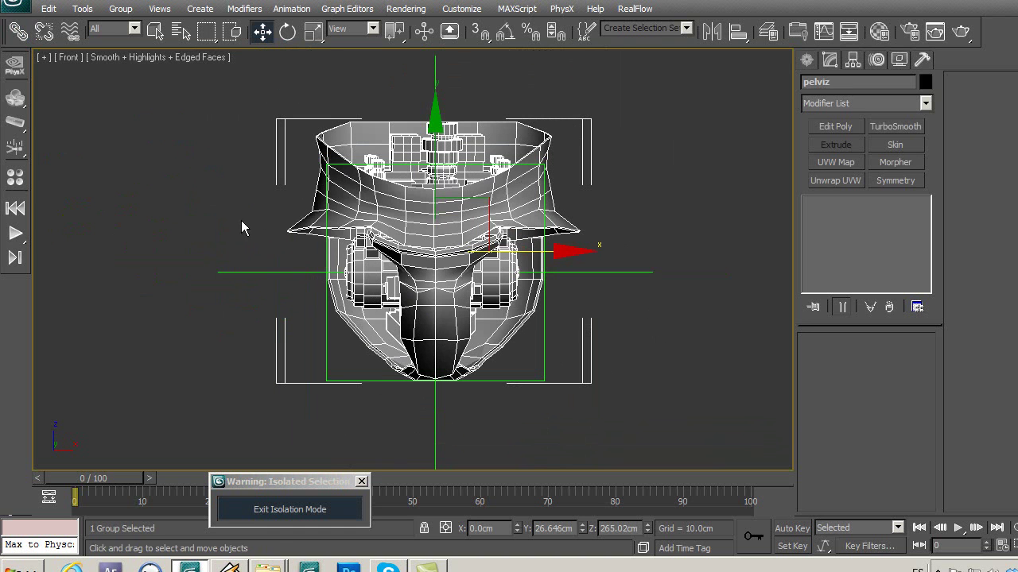
{"action": "left_click", "coordinate": [120, 9]}
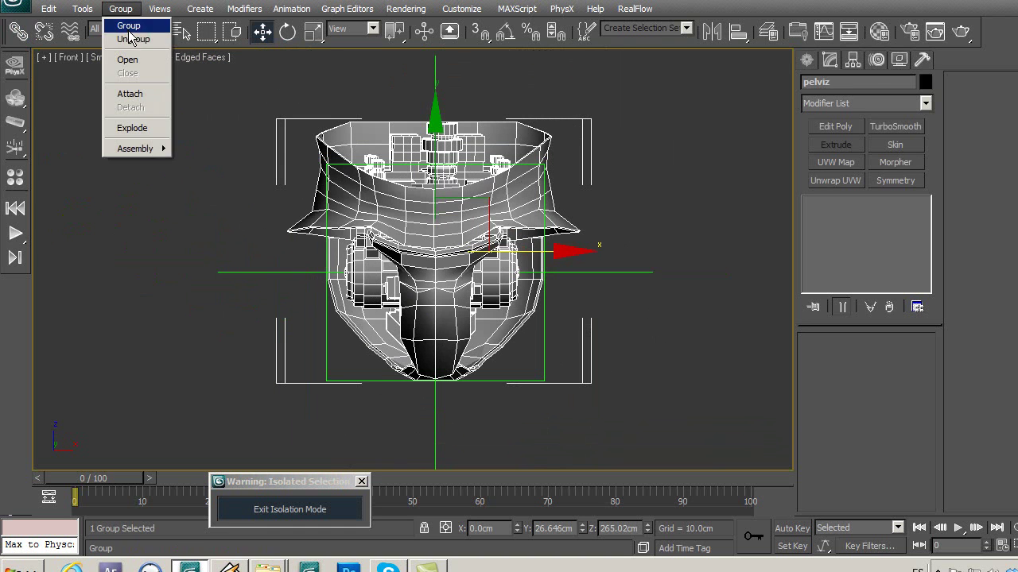
{"action": "left_click", "coordinate": [119, 39]}
{"action": "left_click", "coordinate": [151, 136]}
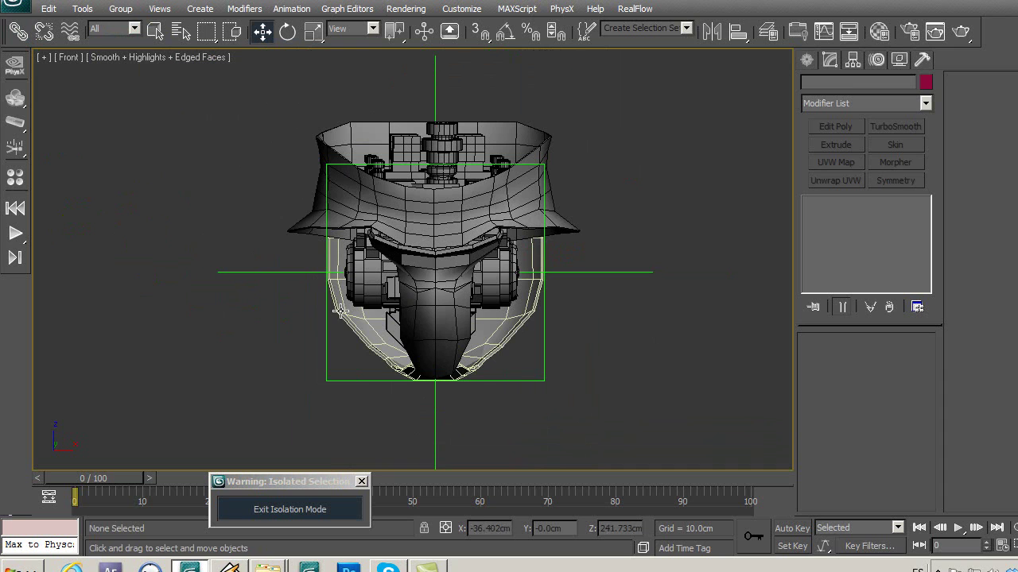
Orbit around the pelvis, checking Cylinder01, and select the Point01 helper.
{"action": "left_click", "coordinate": [537, 385]}
{"action": "mouse_move", "coordinate": [533, 381]}
{"action": "middle_mouse_down", "text": "alt"}
{"action": "mouse_move", "coordinate": [613, 336]}
{"action": "mouse_move", "coordinate": [553, 415]}
{"action": "mouse_move", "coordinate": [462, 329]}
{"action": "mouse_move", "coordinate": [580, 299]}
{"action": "mouse_move", "coordinate": [617, 318]}
{"action": "middle_mouse_up", "text": "alt"}
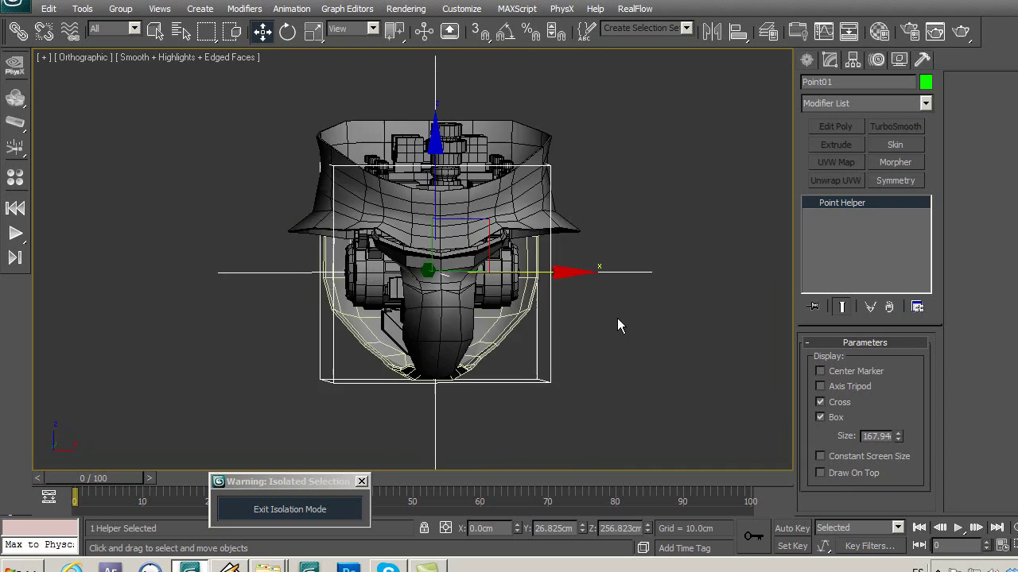
{"action": "scroll", "coordinate": [473, 183], "scroll_direction": "up", "scroll_amount": 3}
{"action": "middle_click_drag", "start_coordinate": [473, 183], "coordinate": [474, 281], "text": "alt"}
{"action": "scroll", "coordinate": [475, 281], "scroll_direction": "up", "scroll_amount": 2}
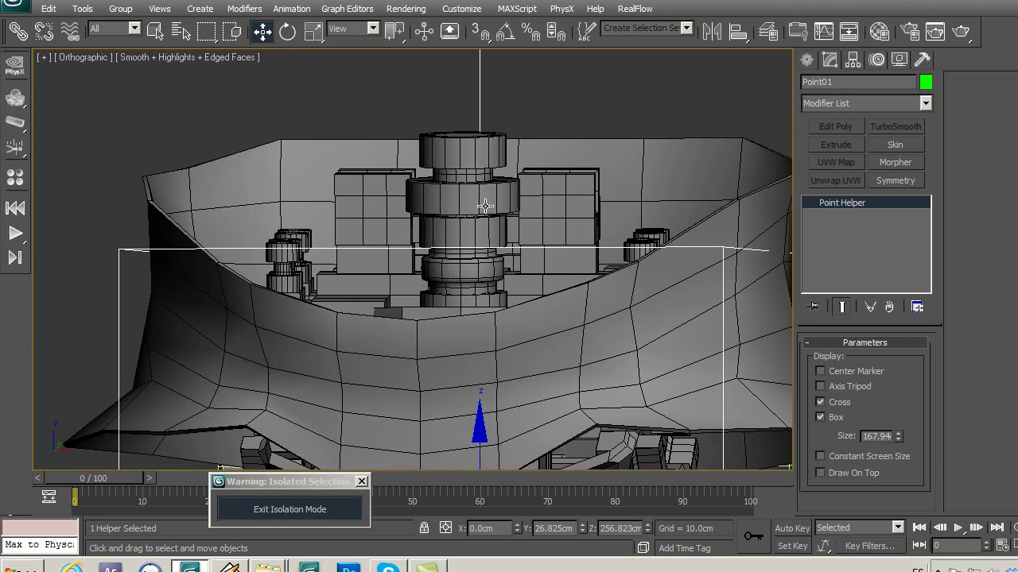
{"action": "left_click", "coordinate": [487, 174]}
{"action": "mouse_move", "coordinate": [541, 341]}
{"action": "middle_mouse_down"}
{"action": "mouse_move", "coordinate": [527, 277]}
{"action": "mouse_move", "coordinate": [579, 342]}
{"action": "mouse_move", "coordinate": [450, 330]}
{"action": "mouse_move", "coordinate": [343, 335]}
{"action": "mouse_move", "coordinate": [621, 341]}
{"action": "mouse_move", "coordinate": [489, 353]}
{"action": "middle_mouse_up"}
{"action": "scroll", "coordinate": [527, 277], "scroll_direction": "down", "scroll_amount": 5}
{"action": "left_click", "coordinate": [501, 340]}
Restrict selection to Geometry and marquee-select all the pelvis pieces.
{"action": "left_click", "coordinate": [110, 29]}
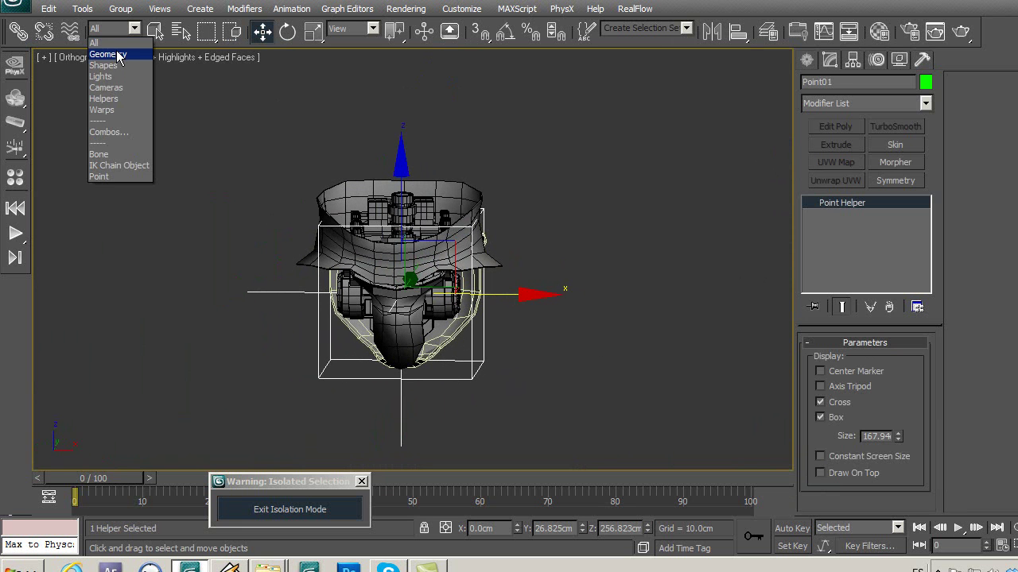
{"action": "left_click", "coordinate": [108, 53]}
{"action": "left_click", "coordinate": [223, 184]}
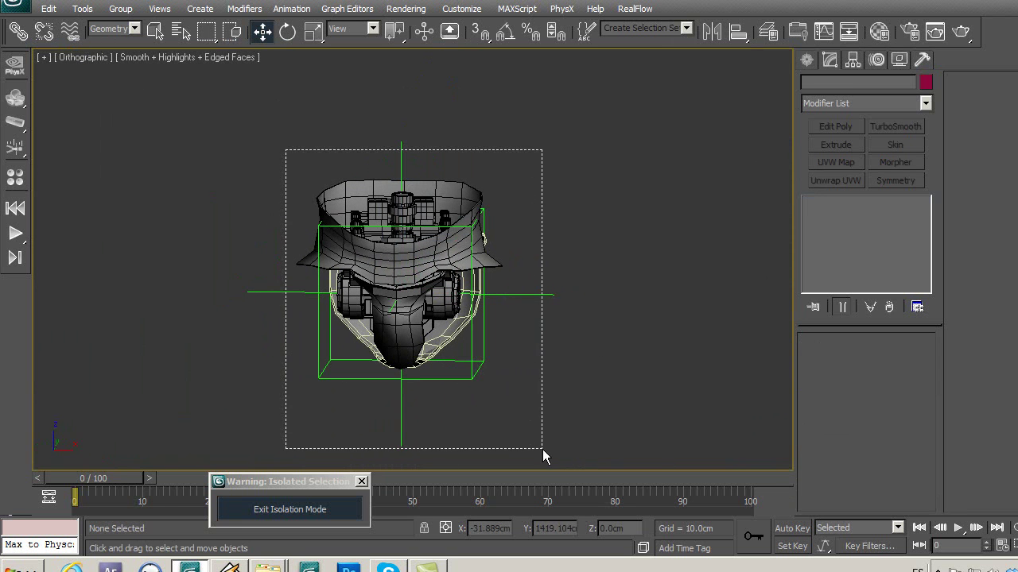
{"action": "left_click_drag", "start_coordinate": [543, 449], "coordinate": [543, 449]}
{"action": "mouse_move", "coordinate": [477, 443]}
{"action": "middle_mouse_down", "text": "alt"}
{"action": "mouse_move", "coordinate": [445, 414]}
{"action": "mouse_move", "coordinate": [438, 371]}
{"action": "mouse_move", "coordinate": [360, 378]}
{"action": "middle_mouse_up", "text": "alt"}
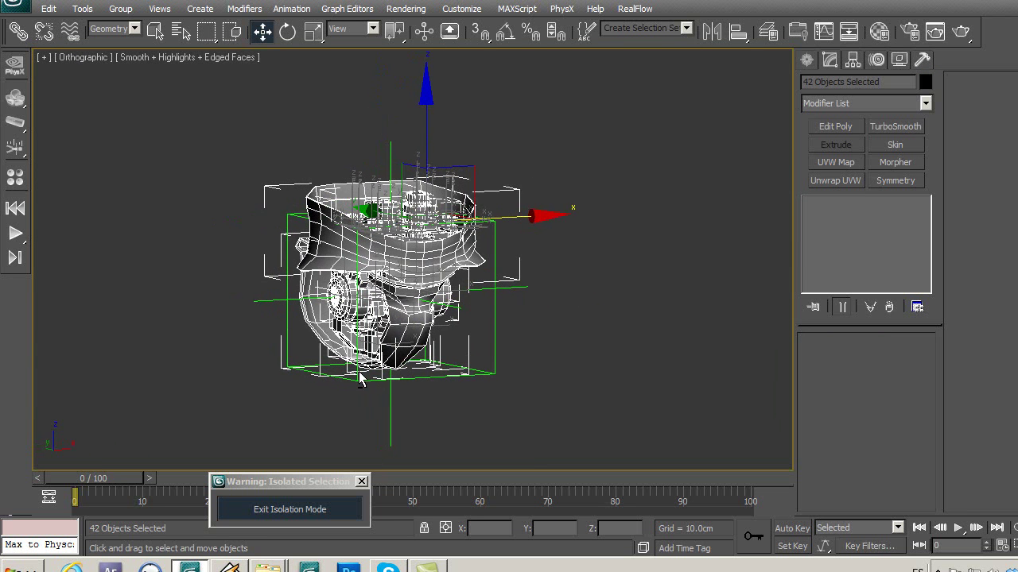
Link the 42 pieces to Point01, restore the All filter, and test they follow.
{"action": "left_click", "coordinate": [18, 33]}
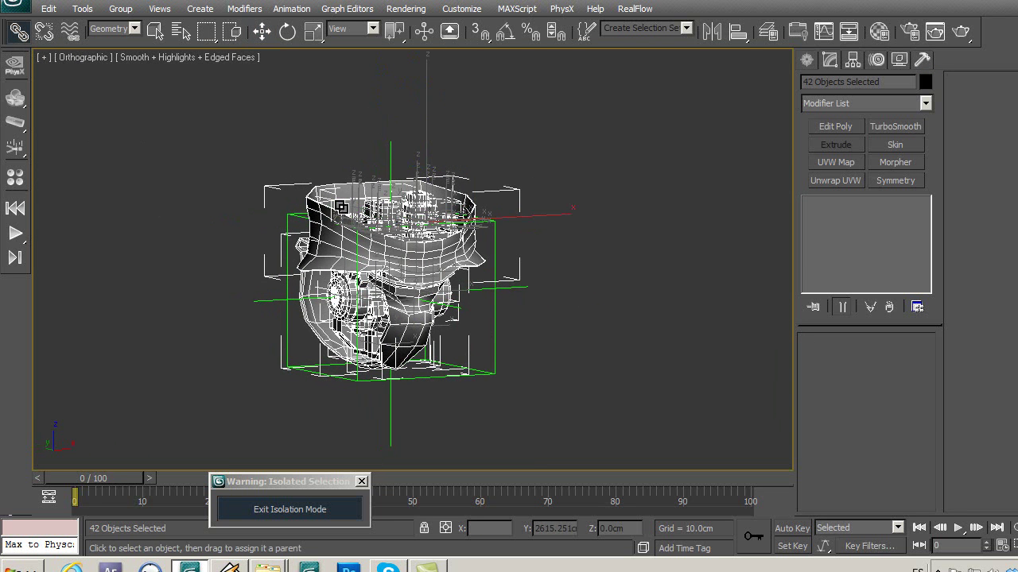
{"action": "left_click", "coordinate": [117, 31]}
{"action": "left_click", "coordinate": [114, 41]}
{"action": "left_click_drag", "start_coordinate": [323, 217], "coordinate": [466, 352]}
{"action": "left_click", "coordinate": [264, 32]}
{"action": "left_click", "coordinate": [236, 213]}
{"action": "mouse_move", "coordinate": [488, 372]}
{"action": "left_mouse_down"}
{"action": "mouse_move", "coordinate": [516, 361]}
{"action": "mouse_move", "coordinate": [433, 356]}
{"action": "left_mouse_up"}
{"action": "right_click", "coordinate": [433, 357]}
{"action": "left_click", "coordinate": [534, 405]}
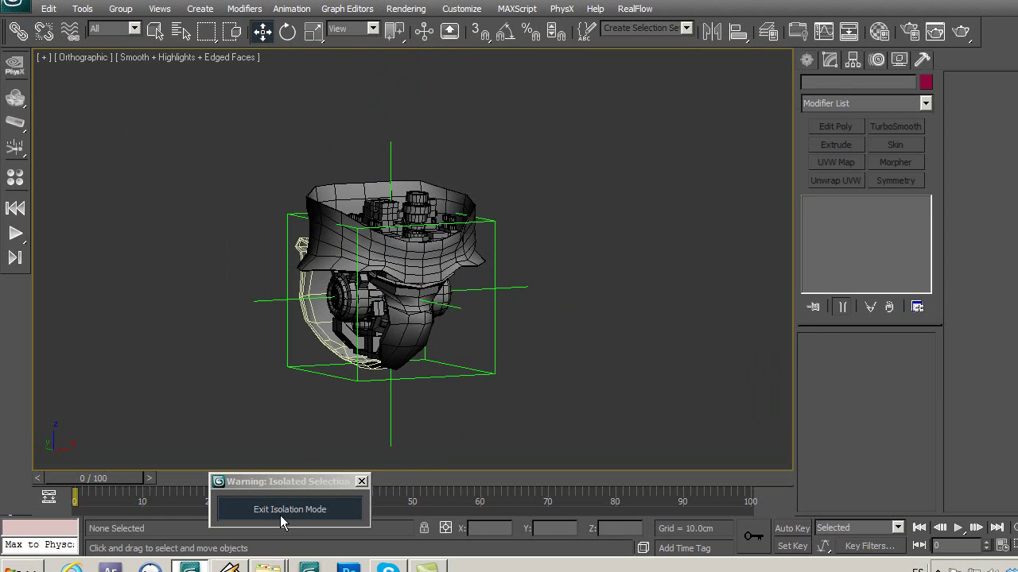
Exit isolation and isolate the antierna1 leg-armour group together with its upper point helper.
{"action": "left_click", "coordinate": [283, 511]}
{"action": "mouse_move", "coordinate": [454, 413]}
{"action": "middle_mouse_down"}
{"action": "mouse_move", "coordinate": [500, 391]}
{"action": "mouse_move", "coordinate": [481, 409]}
{"action": "mouse_move", "coordinate": [483, 337]}
{"action": "middle_mouse_up"}
{"action": "scroll", "coordinate": [503, 392], "scroll_direction": "down", "scroll_amount": 4}
{"action": "scroll", "coordinate": [489, 352], "scroll_direction": "up", "scroll_amount": 3}
{"action": "scroll", "coordinate": [491, 329], "scroll_direction": "up", "scroll_amount": 3}
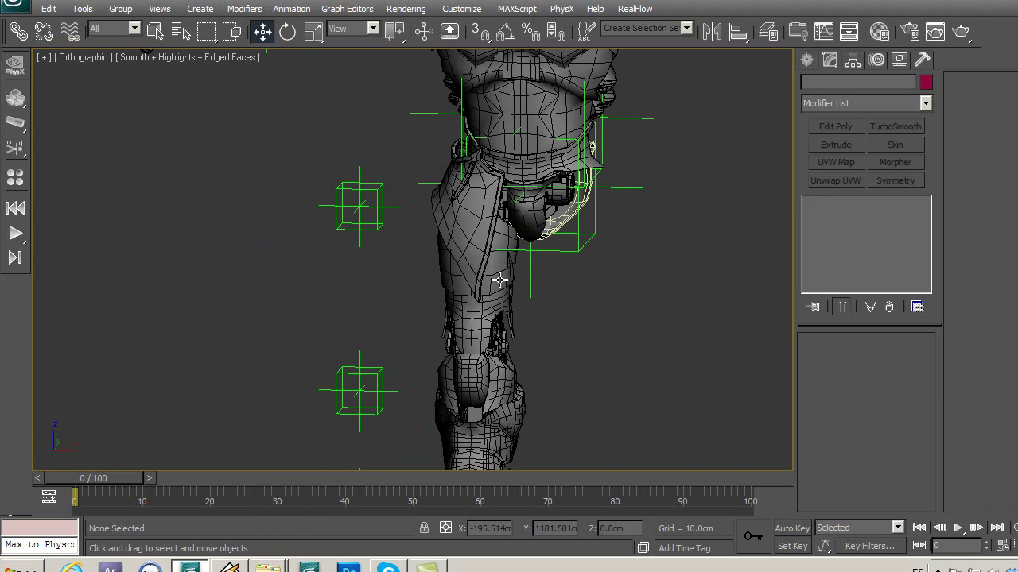
{"action": "left_click", "coordinate": [499, 280]}
{"action": "left_click", "coordinate": [380, 230], "text": "ctrl"}
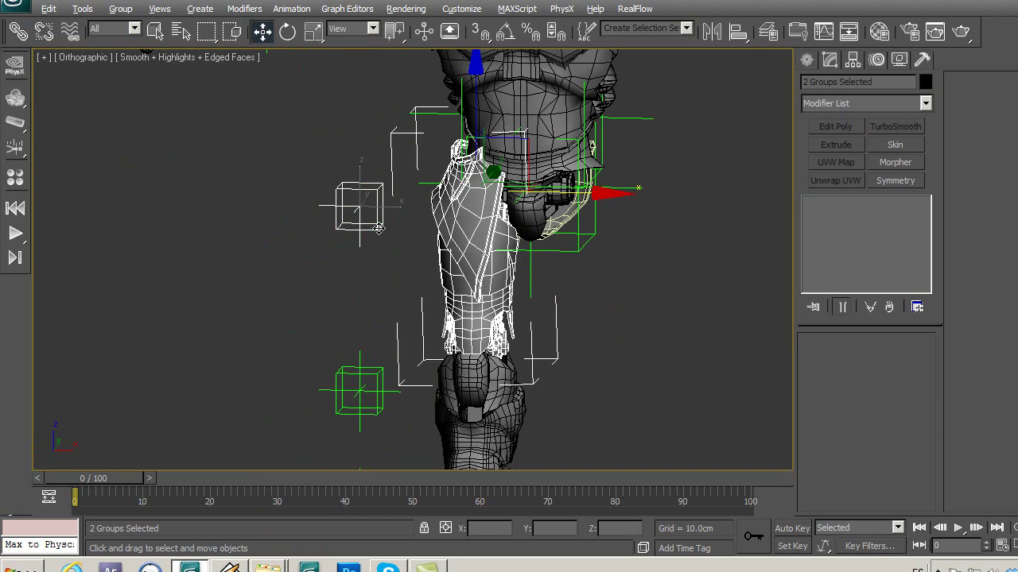
{"action": "key", "text": "alt+q"}
{"action": "left_click", "coordinate": [617, 313]}
{"action": "key", "text": "Delete"}
{"action": "key", "text": "ctrl+z"}
In Perspective view, ungroup antierna1 into its separate parts.
{"action": "mouse_move", "coordinate": [459, 325]}
{"action": "middle_mouse_down"}
{"action": "mouse_move", "coordinate": [529, 313]}
{"action": "mouse_move", "coordinate": [461, 328]}
{"action": "middle_mouse_up"}
{"action": "key", "text": "p"}
{"action": "scroll", "coordinate": [529, 313], "scroll_direction": "up", "scroll_amount": 3}
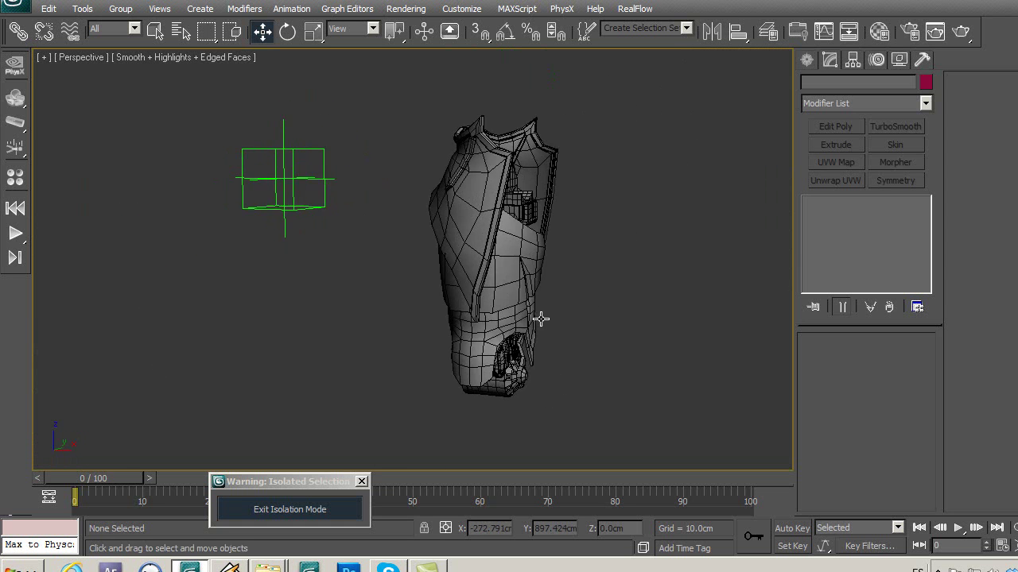
{"action": "left_click", "coordinate": [513, 237]}
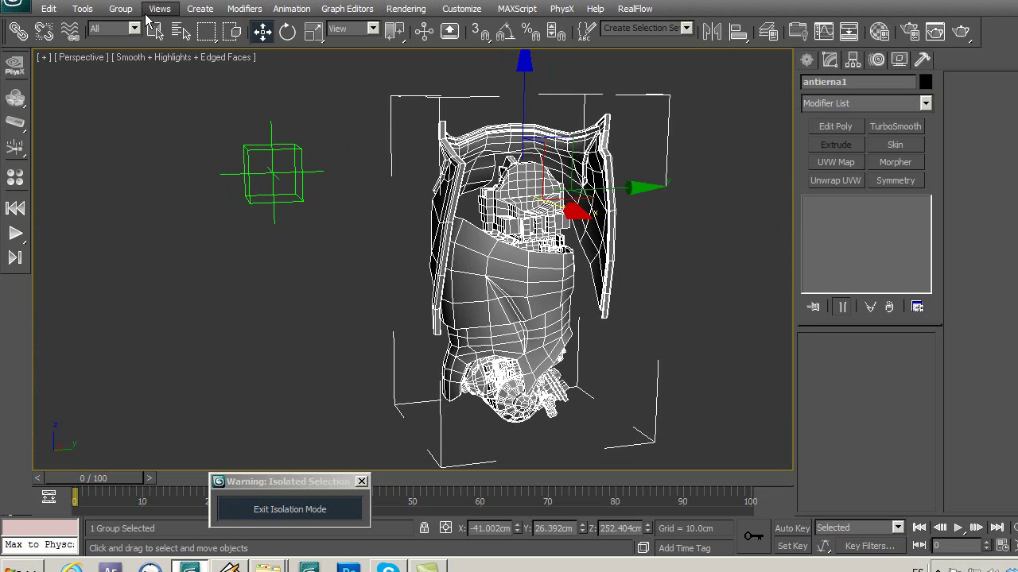
{"action": "left_click", "coordinate": [121, 9]}
{"action": "left_click", "coordinate": [136, 39]}
Zoom into the armour and select the inner piece Box395.
{"action": "middle_click_drag", "start_coordinate": [412, 252], "coordinate": [337, 217]}
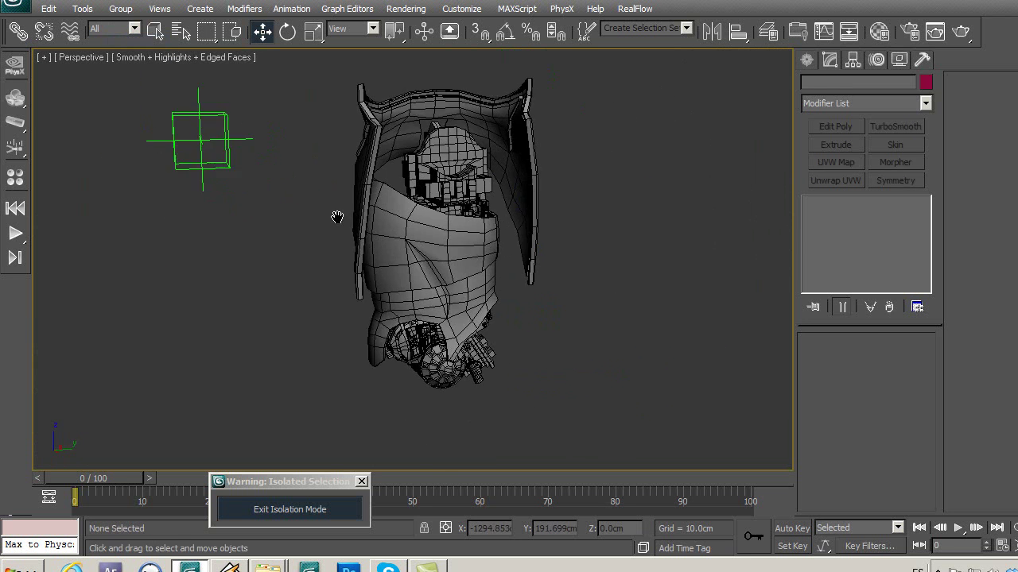
{"action": "scroll", "coordinate": [337, 217], "scroll_direction": "up", "scroll_amount": 3}
{"action": "scroll", "coordinate": [438, 288], "scroll_direction": "up", "scroll_amount": 2}
{"action": "mouse_move", "coordinate": [438, 288]}
{"action": "middle_mouse_down"}
{"action": "mouse_move", "coordinate": [416, 95]}
{"action": "mouse_move", "coordinate": [467, 355]}
{"action": "mouse_move", "coordinate": [508, 262]}
{"action": "mouse_move", "coordinate": [502, 333]}
{"action": "mouse_move", "coordinate": [462, 300]}
{"action": "mouse_move", "coordinate": [511, 267]}
{"action": "middle_mouse_up"}
{"action": "left_click", "coordinate": [508, 263]}
Turn on Affect Pivot Only and centre Box395's pivot on the object.
{"action": "scroll", "coordinate": [515, 300], "scroll_direction": "down", "scroll_amount": 3}
{"action": "scroll", "coordinate": [515, 301], "scroll_direction": "down", "scroll_amount": 1}
{"action": "scroll", "coordinate": [515, 301], "scroll_direction": "down", "scroll_amount": 1}
{"action": "scroll", "coordinate": [352, 222], "scroll_direction": "up", "scroll_amount": 2}
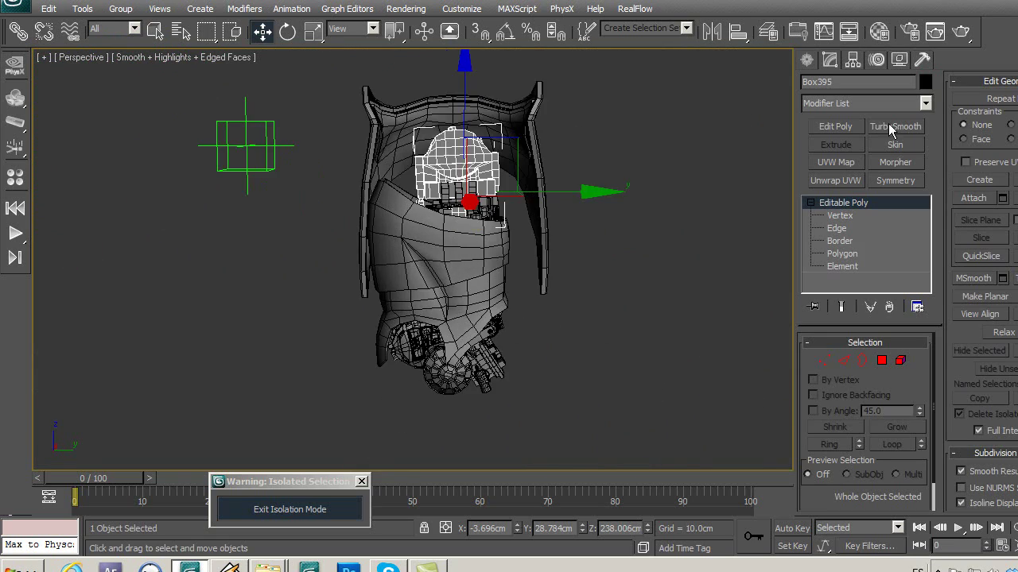
{"action": "left_click", "coordinate": [851, 63]}
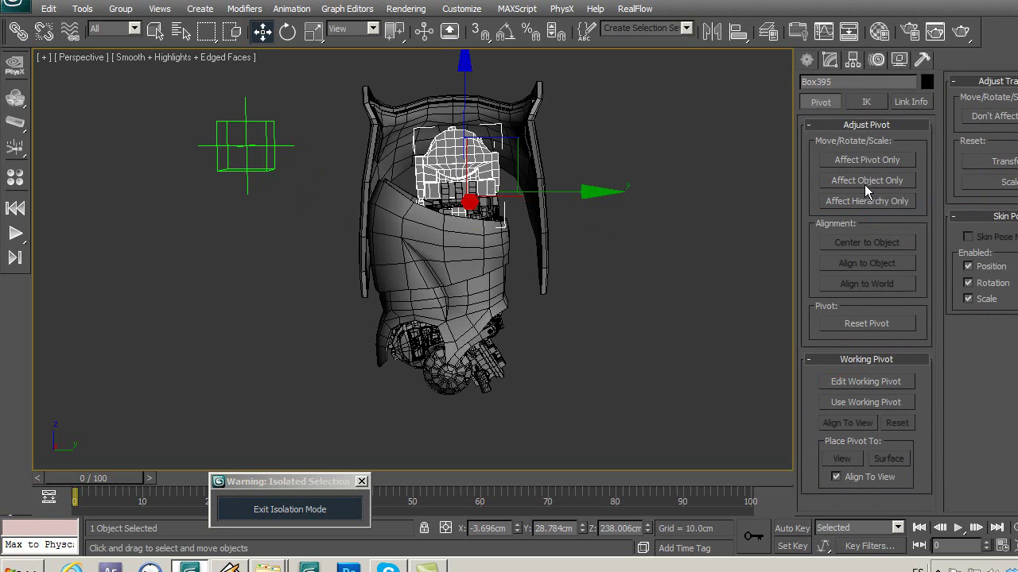
{"action": "left_click", "coordinate": [861, 163]}
{"action": "left_click", "coordinate": [870, 242]}
Switch to the four-viewport layout and zoom in on Box395.
{"action": "mouse_move", "coordinate": [589, 250]}
{"action": "middle_mouse_down", "text": "alt"}
{"action": "mouse_move", "coordinate": [561, 267]}
{"action": "mouse_move", "coordinate": [536, 314]}
{"action": "middle_mouse_up", "text": "alt"}
{"action": "mouse_move", "coordinate": [488, 231]}
{"action": "middle_mouse_down", "text": "alt"}
{"action": "mouse_move", "coordinate": [495, 204]}
{"action": "mouse_move", "coordinate": [494, 336]}
{"action": "middle_mouse_up", "text": "alt"}
{"action": "scroll", "coordinate": [495, 205], "scroll_direction": "up", "scroll_amount": 5}
{"action": "scroll", "coordinate": [495, 336], "scroll_direction": "up", "scroll_amount": 3}
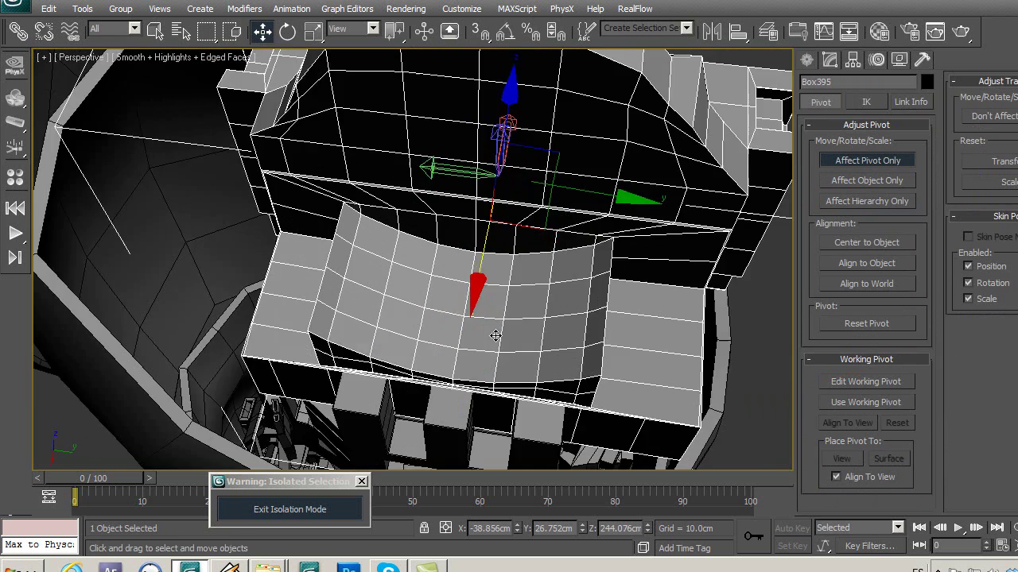
{"action": "scroll", "coordinate": [494, 336], "scroll_direction": "up", "scroll_amount": 2}
{"action": "scroll", "coordinate": [531, 262], "scroll_direction": "up", "scroll_amount": 1}
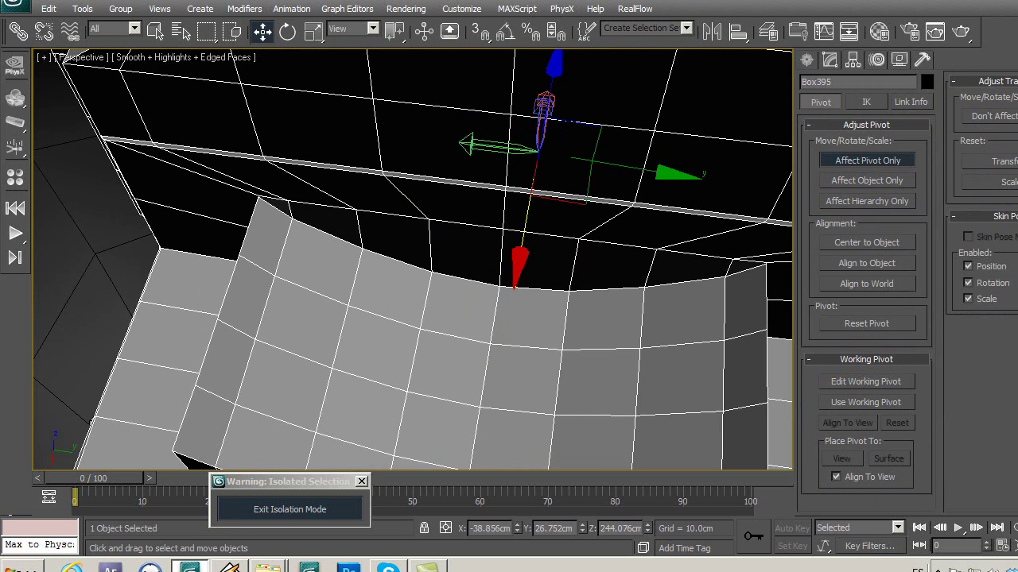
{"action": "key", "text": "alt+w"}
{"action": "scroll", "coordinate": [557, 128], "scroll_direction": "up", "scroll_amount": 2}
{"action": "scroll", "coordinate": [624, 170], "scroll_direction": "up", "scroll_amount": 4}
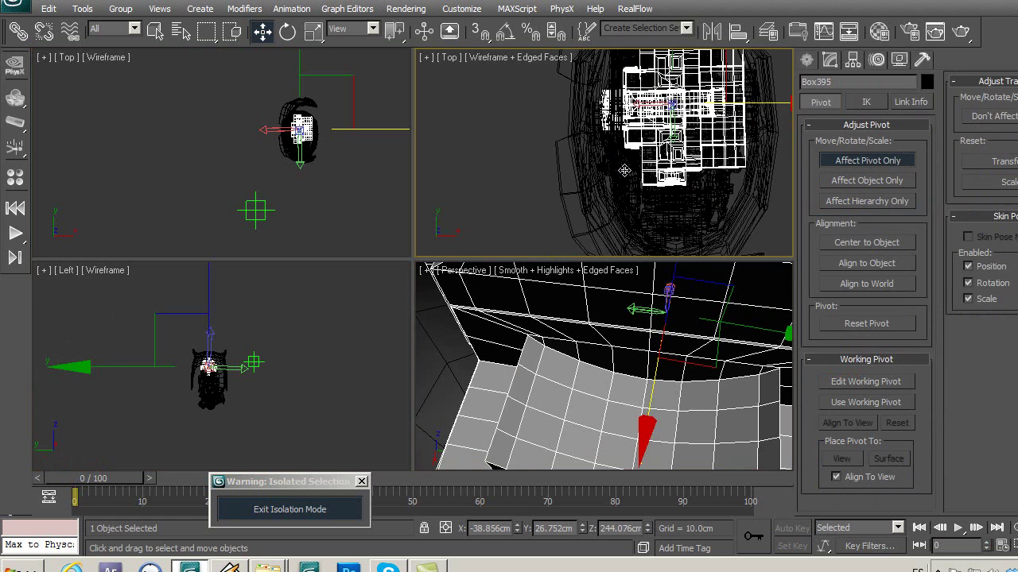
{"action": "scroll", "coordinate": [629, 156], "scroll_direction": "up", "scroll_amount": 2}
{"action": "scroll", "coordinate": [629, 157], "scroll_direction": "up", "scroll_amount": 1}
In the Left view, shift Box395's pivot slightly along X.
{"action": "right_click", "coordinate": [330, 358]}
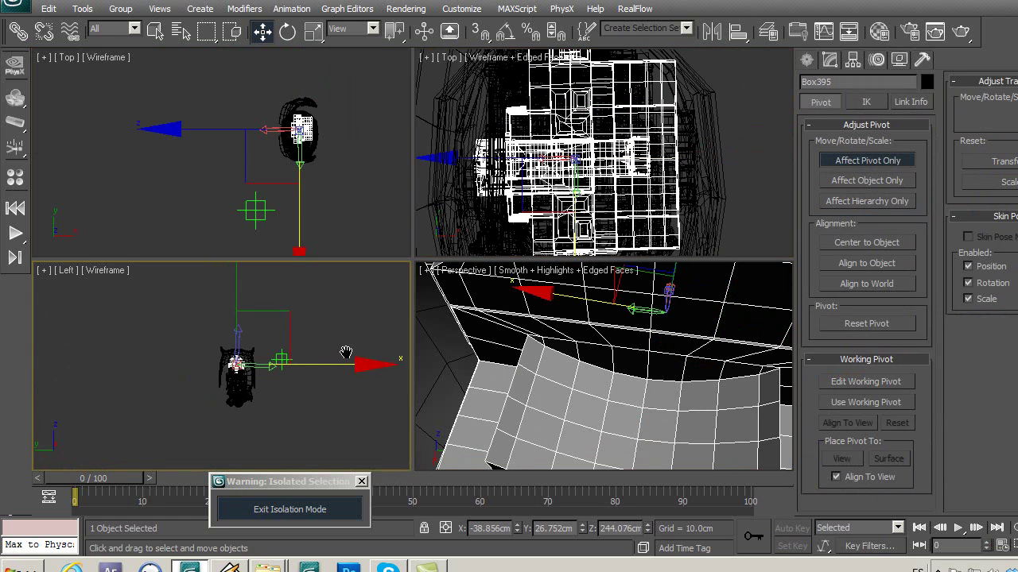
{"action": "scroll", "coordinate": [330, 358], "scroll_direction": "up", "scroll_amount": 3}
{"action": "scroll", "coordinate": [330, 358], "scroll_direction": "up", "scroll_amount": 1}
{"action": "scroll", "coordinate": [134, 381], "scroll_direction": "up", "scroll_amount": 2}
{"action": "scroll", "coordinate": [110, 390], "scroll_direction": "up", "scroll_amount": 1}
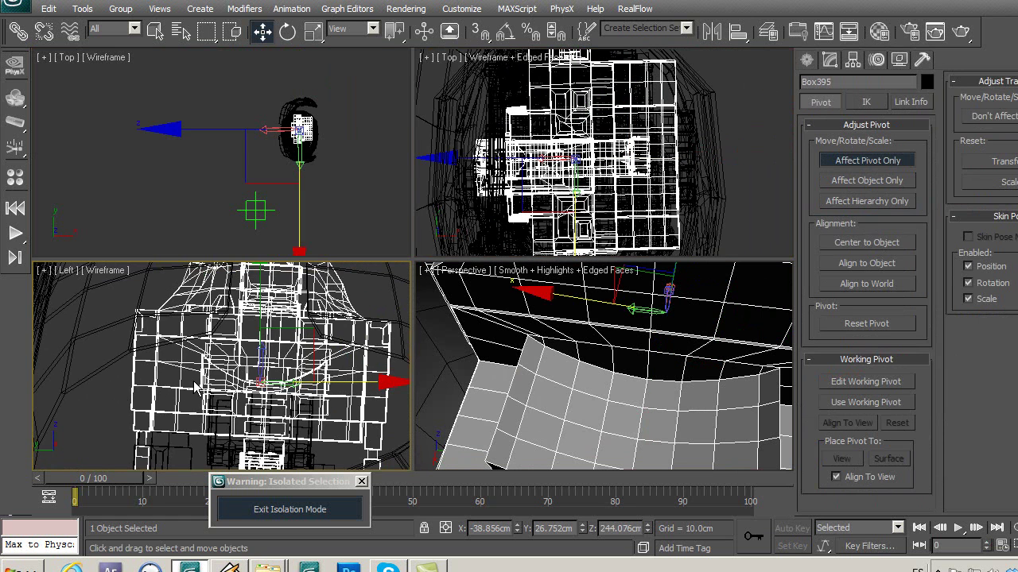
{"action": "scroll", "coordinate": [225, 371], "scroll_direction": "up", "scroll_amount": 1}
{"action": "left_click_drag", "start_coordinate": [348, 385], "coordinate": [372, 406]}
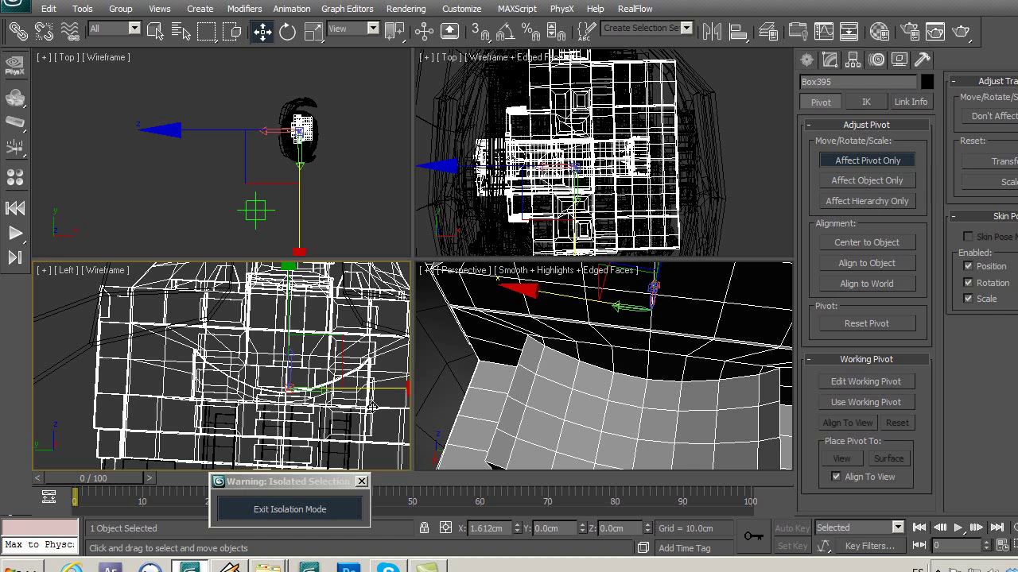
Turn Affect Pivot Only off and select the Point04 helper.
{"action": "left_click", "coordinate": [882, 162]}
{"action": "middle_click_drag", "start_coordinate": [516, 430], "coordinate": [501, 348], "text": "alt"}
{"action": "scroll", "coordinate": [513, 397], "scroll_direction": "down", "scroll_amount": 5}
{"action": "left_click", "coordinate": [450, 326]}
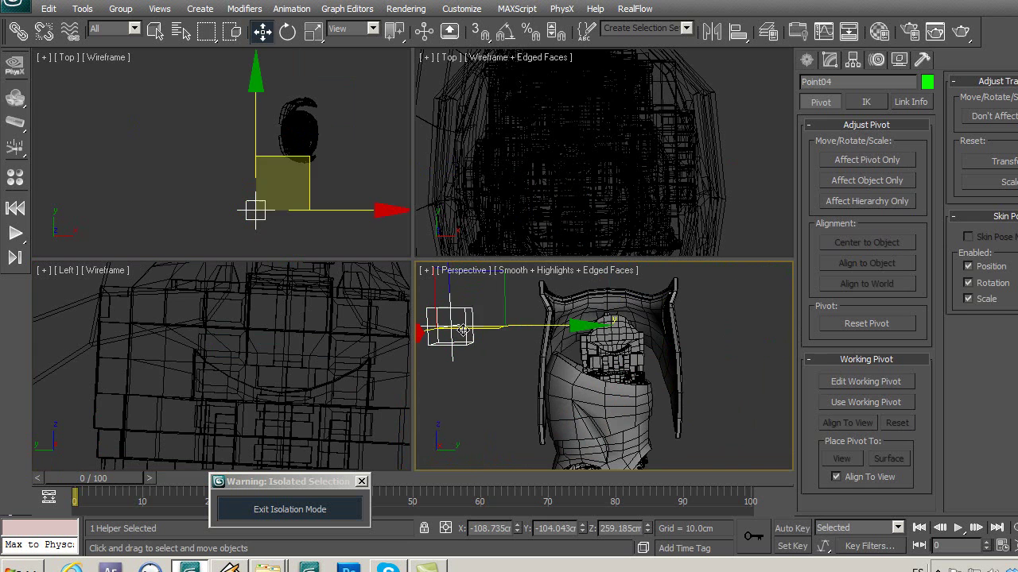
Align Point04 pivot-to-pivot with Box395 and set its size to 139.53.
{"action": "left_click", "coordinate": [738, 31]}
{"action": "left_click", "coordinate": [636, 339]}
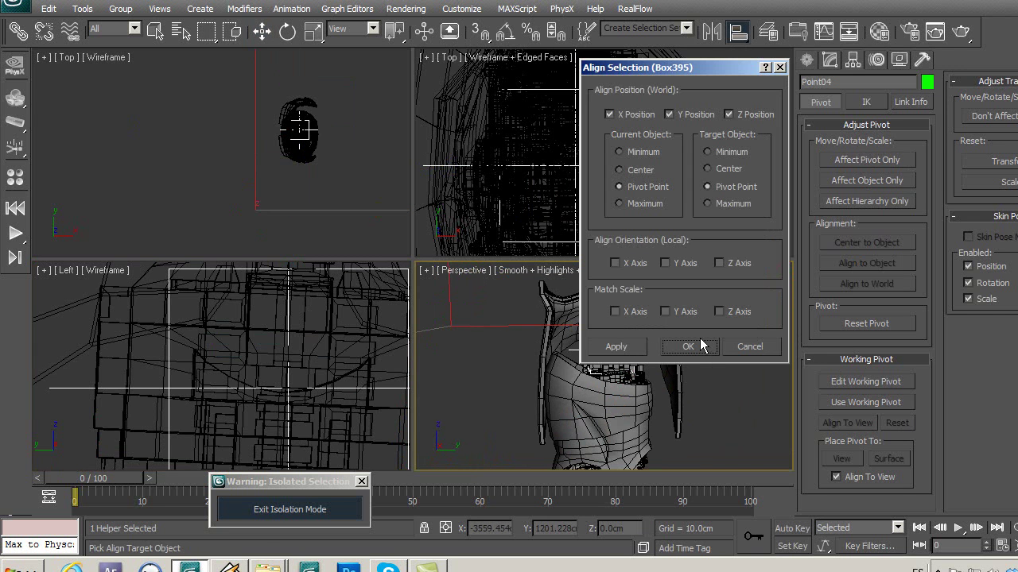
{"action": "left_click", "coordinate": [701, 341]}
{"action": "left_click", "coordinate": [830, 61]}
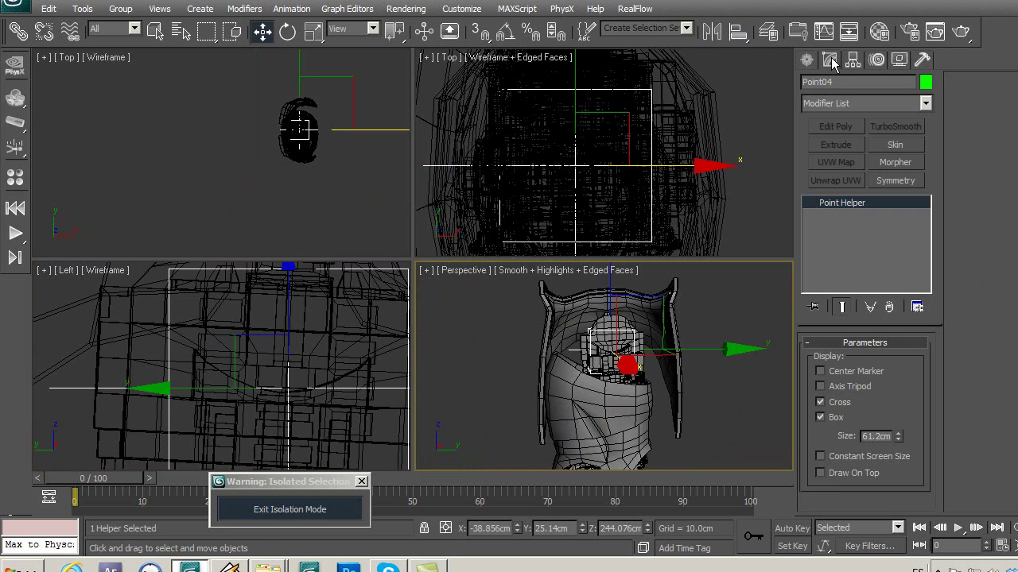
{"action": "left_click_drag", "start_coordinate": [898, 437], "coordinate": [878, 331]}
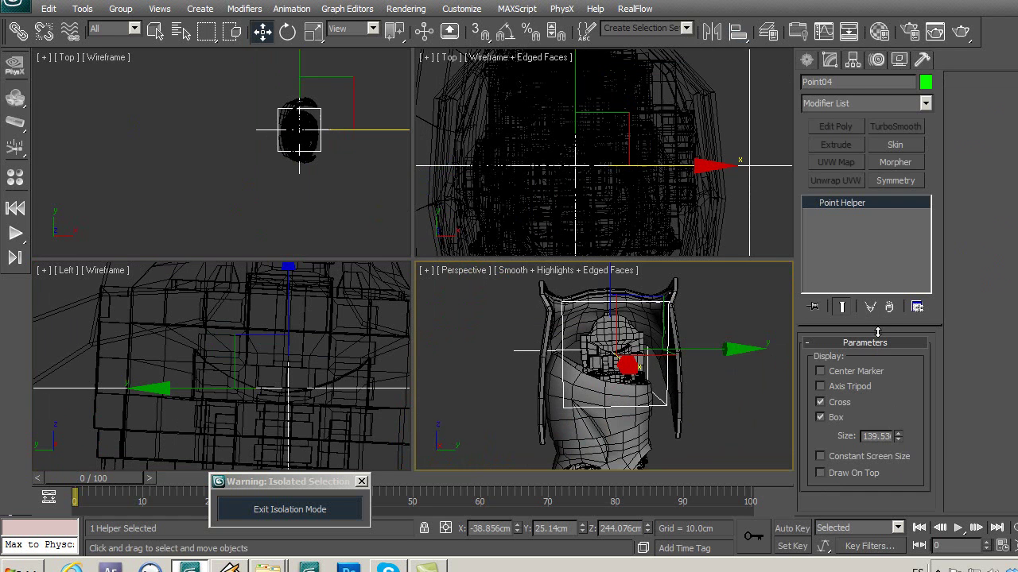
Using the Geometry selection filter, select all 35 armour pieces, then restore the All filter.
{"action": "left_click", "coordinate": [699, 420]}
{"action": "middle_click_drag", "start_coordinate": [699, 420], "coordinate": [811, 433], "text": "alt"}
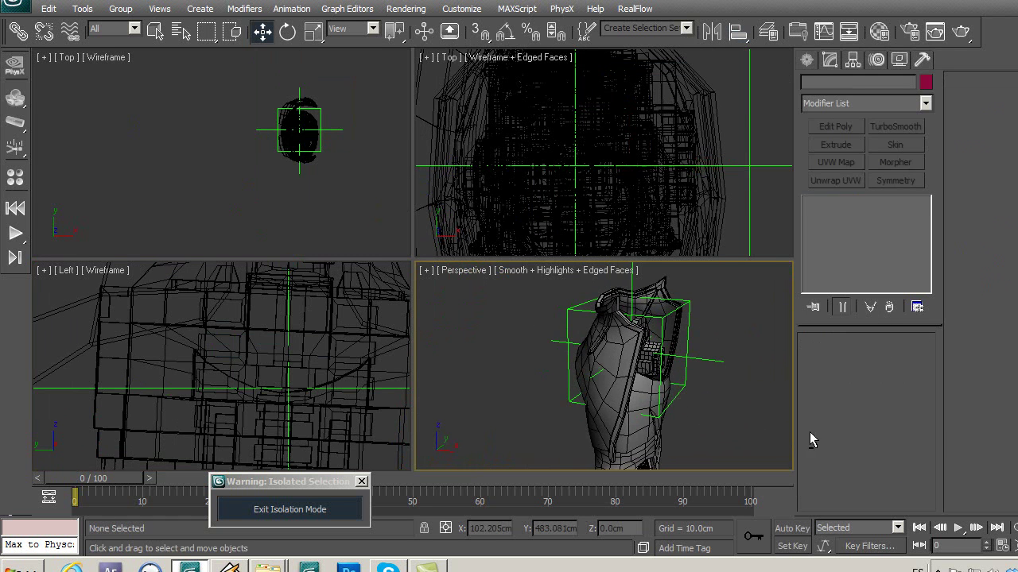
{"action": "key", "text": "alt+w"}
{"action": "scroll", "coordinate": [550, 275], "scroll_direction": "down", "scroll_amount": 3}
{"action": "middle_click_drag", "start_coordinate": [550, 280], "coordinate": [517, 274], "text": "alt"}
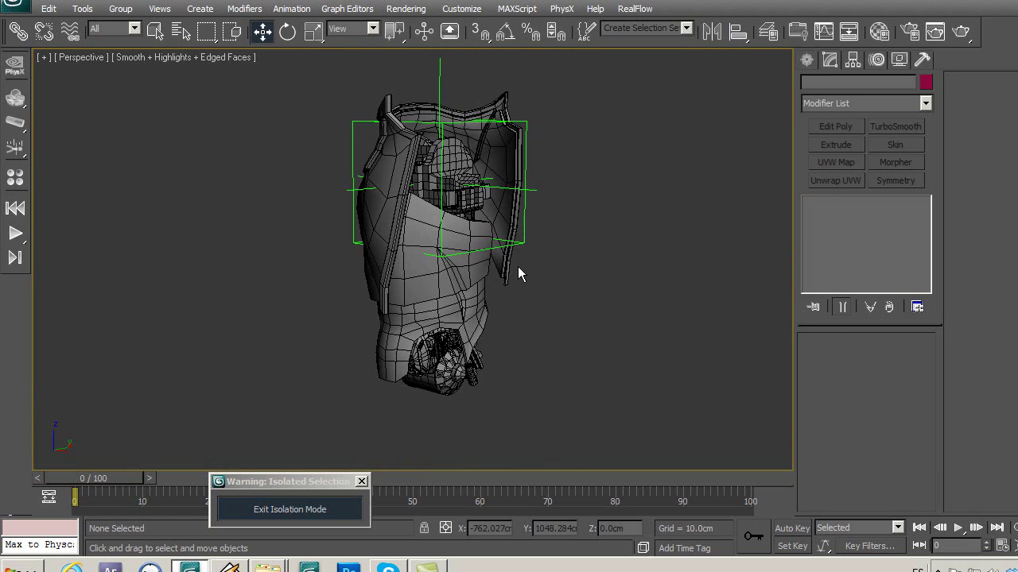
{"action": "left_click", "coordinate": [155, 35]}
{"action": "left_click", "coordinate": [111, 29]}
{"action": "left_click", "coordinate": [111, 52]}
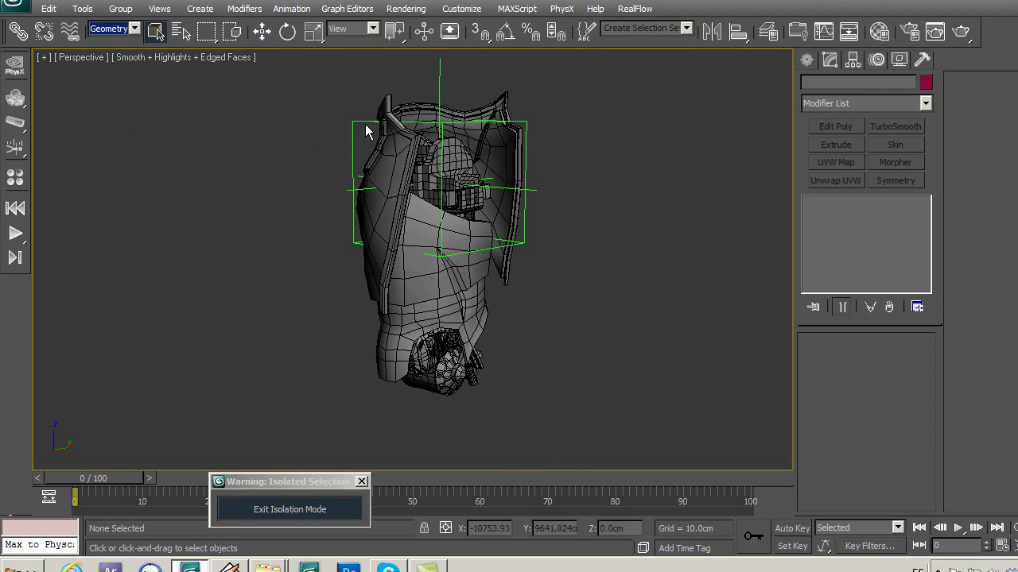
{"action": "left_click_drag", "start_coordinate": [585, 425], "coordinate": [585, 425]}
{"action": "left_click", "coordinate": [124, 32]}
{"action": "left_click", "coordinate": [120, 42]}
Link the selected armour pieces to Point04 and verify the link by selecting the helper.
{"action": "left_click", "coordinate": [18, 31]}
{"action": "left_click_drag", "start_coordinate": [399, 140], "coordinate": [538, 188]}
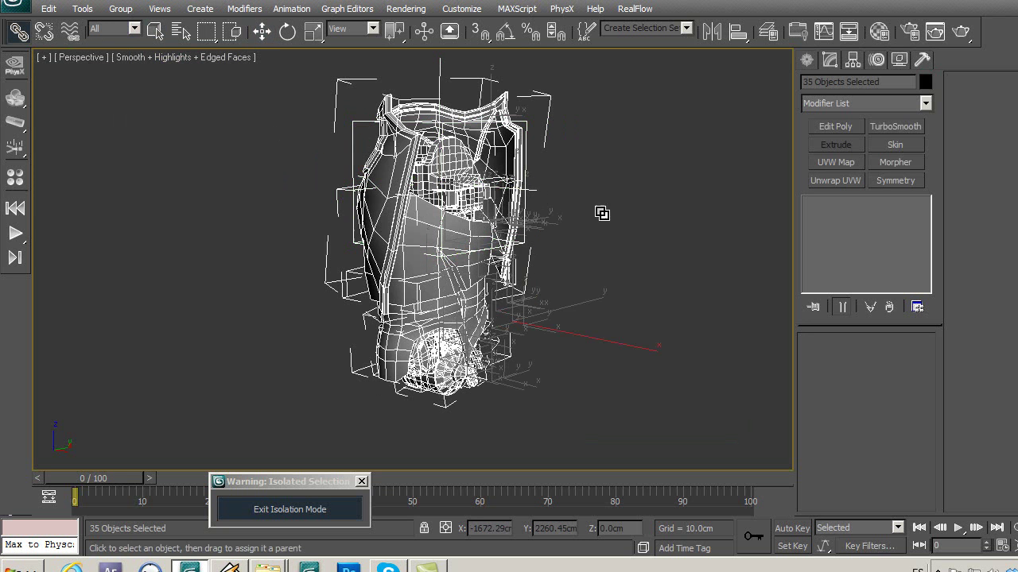
{"action": "left_click", "coordinate": [272, 32]}
{"action": "left_click", "coordinate": [291, 155]}
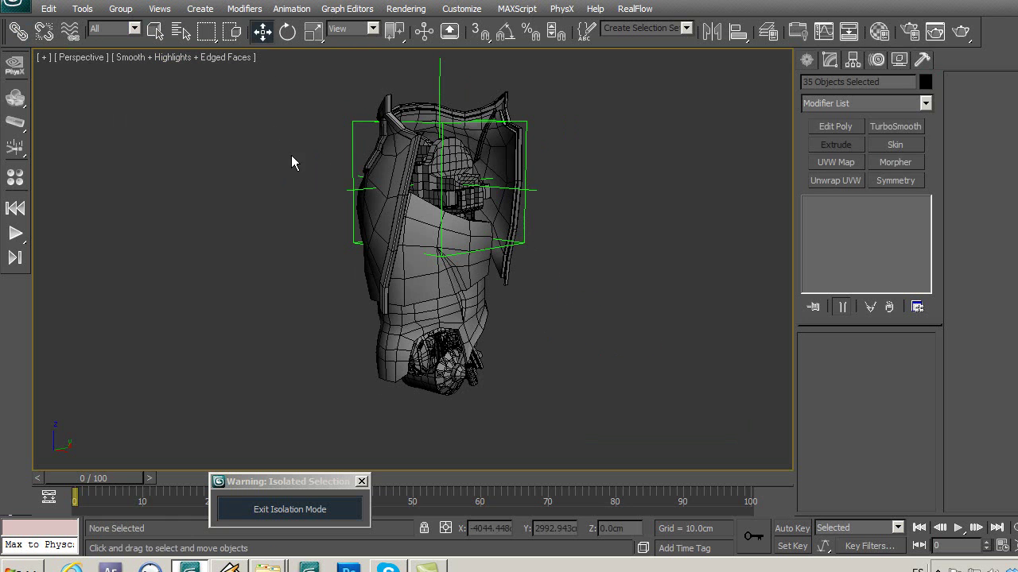
{"action": "left_click", "coordinate": [354, 157]}
{"action": "mouse_move", "coordinate": [307, 178]}
{"action": "middle_mouse_down", "text": "alt"}
{"action": "mouse_move", "coordinate": [369, 222]}
{"action": "mouse_move", "coordinate": [567, 176]}
{"action": "mouse_move", "coordinate": [536, 300]}
{"action": "mouse_move", "coordinate": [545, 329]}
{"action": "mouse_move", "coordinate": [374, 288]}
{"action": "mouse_move", "coordinate": [533, 324]}
{"action": "middle_mouse_up", "text": "alt"}
{"action": "left_click", "coordinate": [570, 326]}
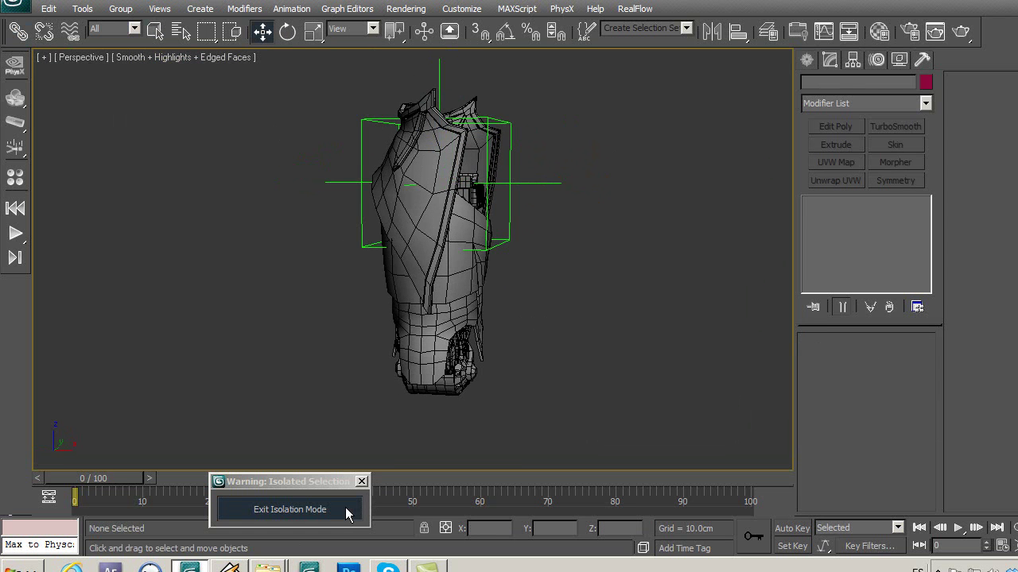
Exit isolation and isolate the lower-leg group pierna 2 with its nearby helper.
{"action": "left_click", "coordinate": [345, 509]}
{"action": "mouse_move", "coordinate": [542, 365]}
{"action": "middle_mouse_down"}
{"action": "mouse_move", "coordinate": [544, 348]}
{"action": "mouse_move", "coordinate": [641, 357]}
{"action": "mouse_move", "coordinate": [598, 380]}
{"action": "mouse_move", "coordinate": [519, 379]}
{"action": "middle_mouse_up"}
{"action": "scroll", "coordinate": [542, 357], "scroll_direction": "down", "scroll_amount": 5}
{"action": "scroll", "coordinate": [482, 275], "scroll_direction": "up", "scroll_amount": 3}
{"action": "scroll", "coordinate": [470, 262], "scroll_direction": "up", "scroll_amount": 2}
{"action": "scroll", "coordinate": [454, 253], "scroll_direction": "up", "scroll_amount": 2}
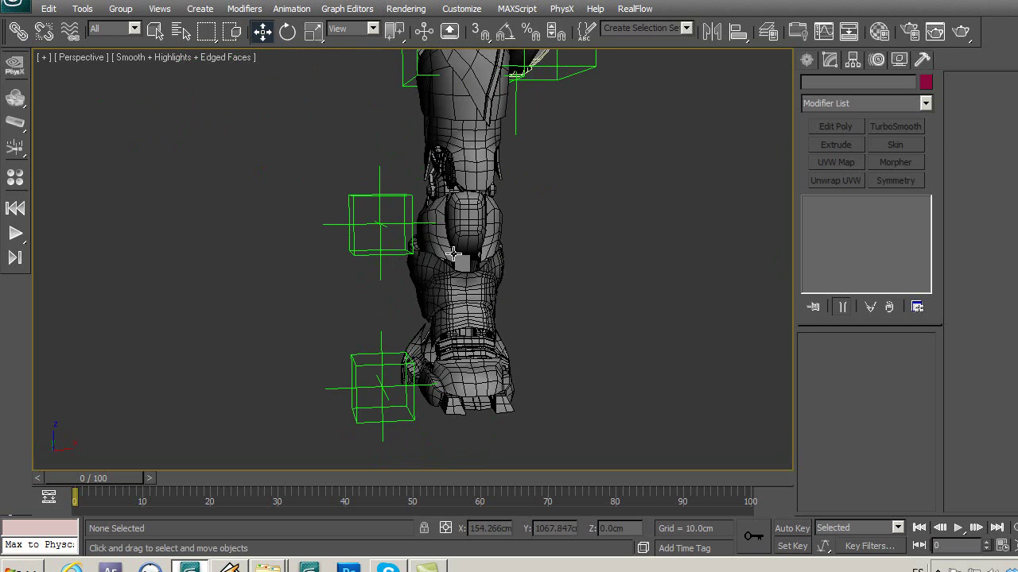
{"action": "left_click", "coordinate": [454, 253]}
{"action": "left_click", "coordinate": [381, 241], "text": "ctrl"}
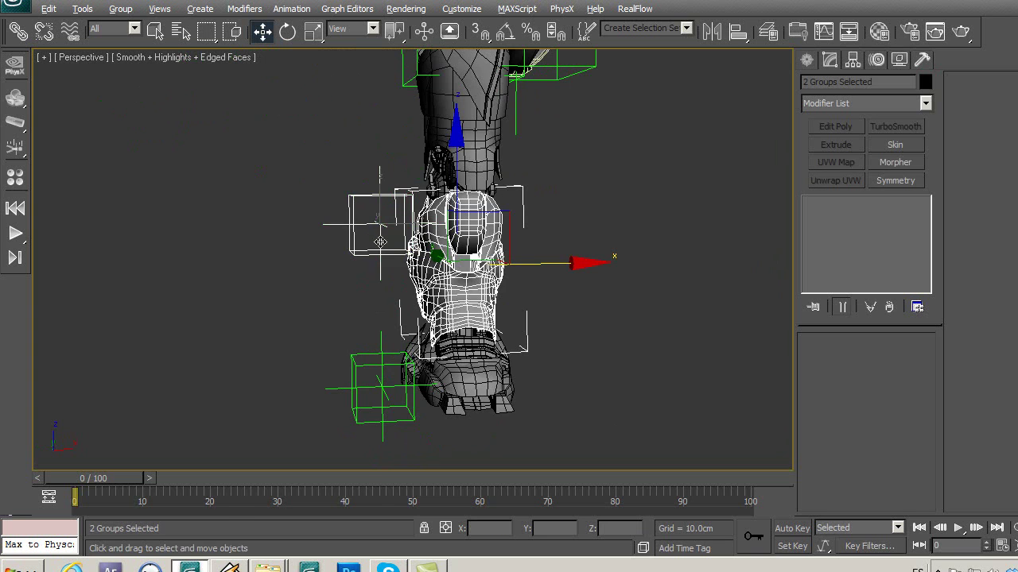
{"action": "key", "text": "alt+q"}
{"action": "left_click", "coordinate": [614, 376]}
{"action": "mouse_move", "coordinate": [615, 375]}
{"action": "middle_mouse_down", "text": "alt"}
{"action": "mouse_move", "coordinate": [461, 358]}
{"action": "mouse_move", "coordinate": [497, 370]}
{"action": "mouse_move", "coordinate": [469, 431]}
{"action": "mouse_move", "coordinate": [405, 383]}
{"action": "mouse_move", "coordinate": [445, 397]}
{"action": "mouse_move", "coordinate": [591, 352]}
{"action": "mouse_move", "coordinate": [673, 363]}
{"action": "mouse_move", "coordinate": [659, 364]}
{"action": "middle_mouse_up", "text": "alt"}
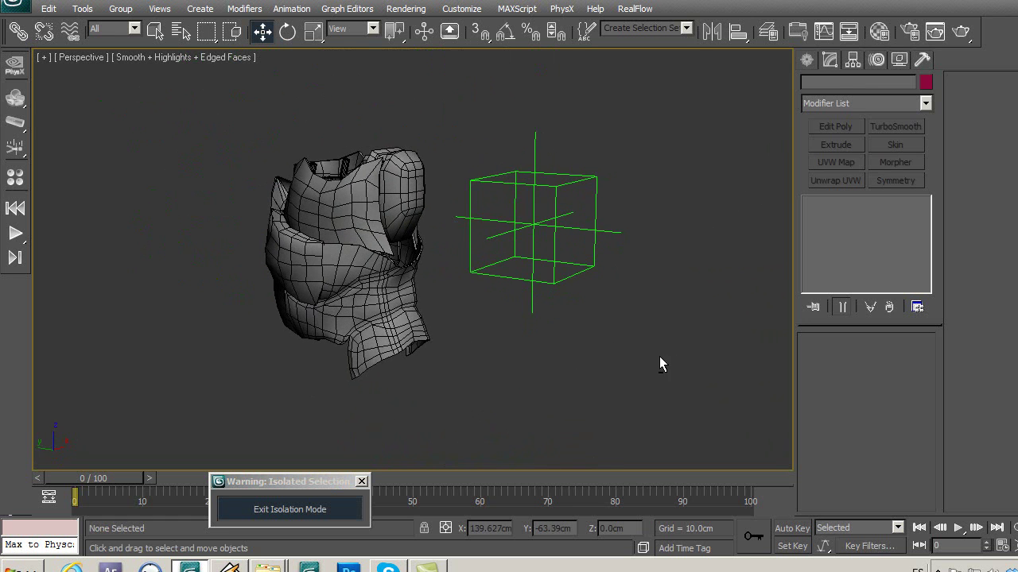
Inspect pierna 2 and the Point03 helper, then exit isolation again.
{"action": "left_click", "coordinate": [339, 223]}
{"action": "middle_click_drag", "start_coordinate": [451, 307], "coordinate": [475, 321]}
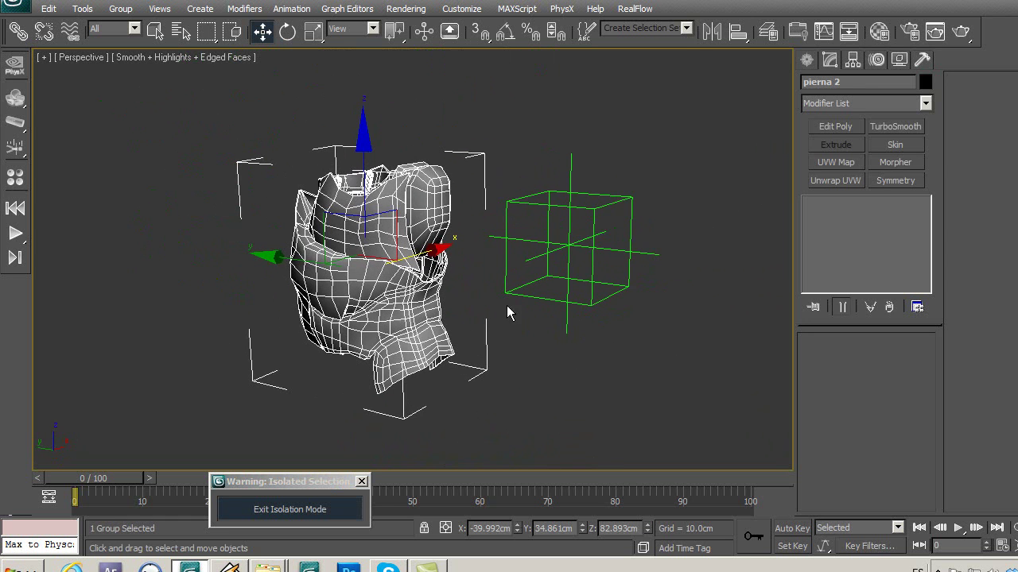
{"action": "left_click", "coordinate": [518, 289]}
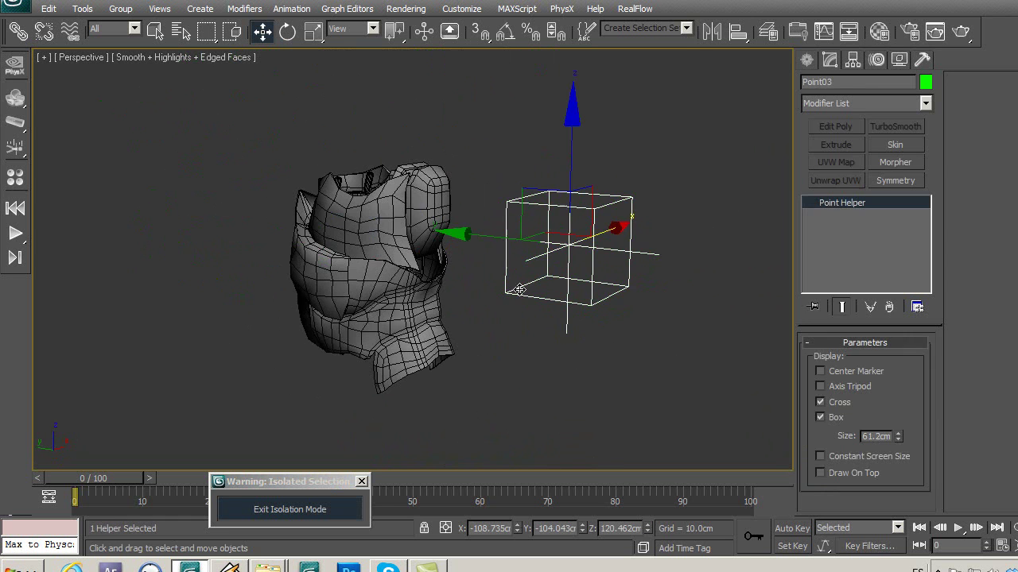
{"action": "left_click", "coordinate": [388, 257]}
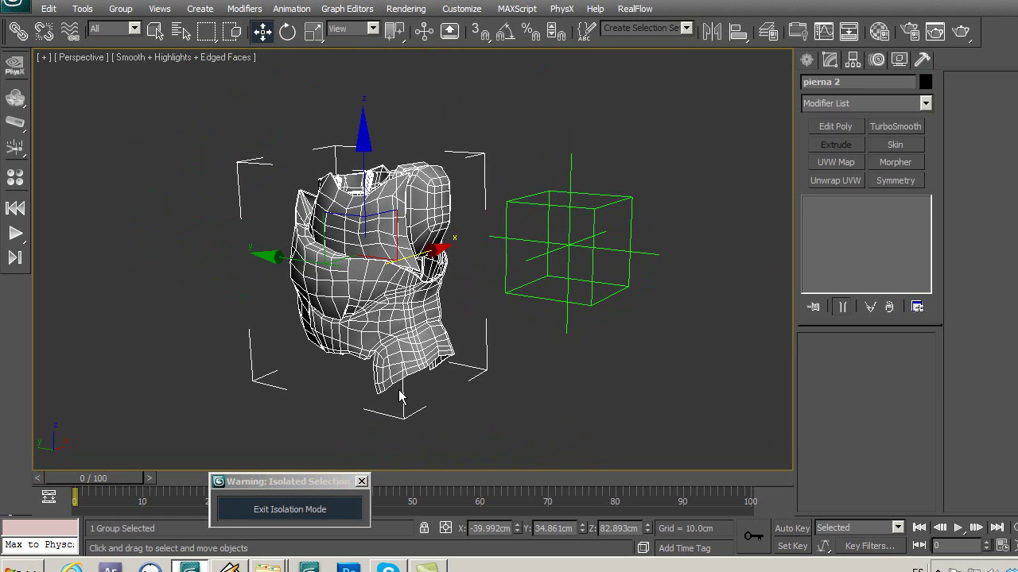
{"action": "left_click", "coordinate": [336, 509]}
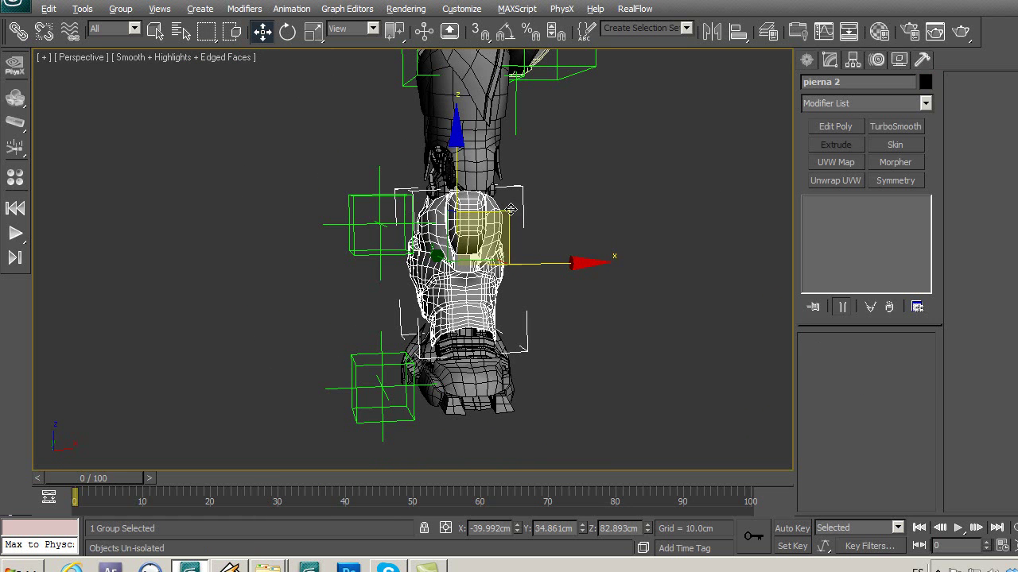
Isolate Point03, another helper and the knee joint Cylinder101.
{"action": "middle_click_drag", "start_coordinate": [449, 176], "coordinate": [622, 213], "text": "alt"}
{"action": "left_click", "coordinate": [651, 220]}
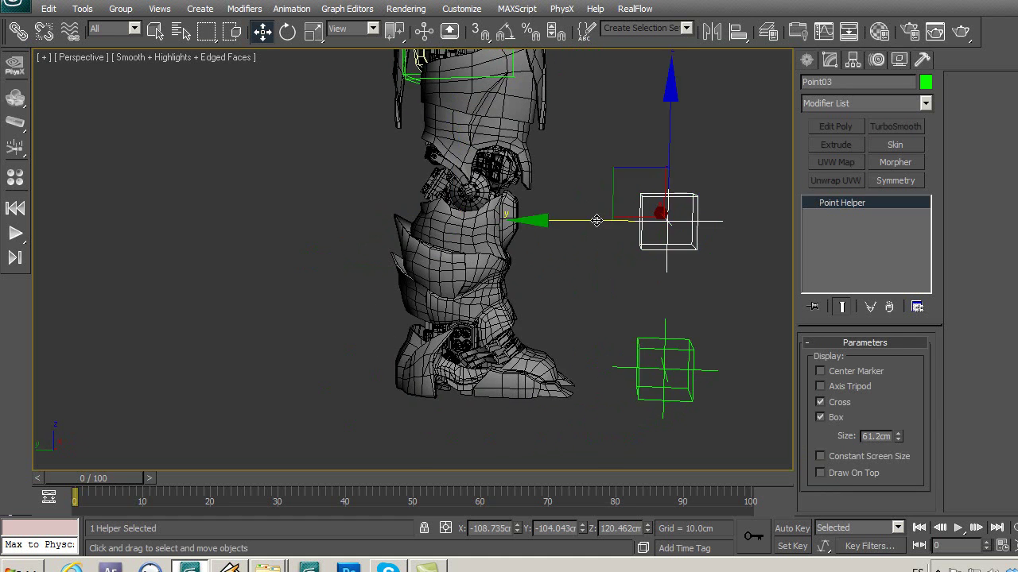
{"action": "scroll", "coordinate": [454, 191], "scroll_direction": "up", "scroll_amount": 3}
{"action": "left_click", "coordinate": [453, 191], "text": "ctrl"}
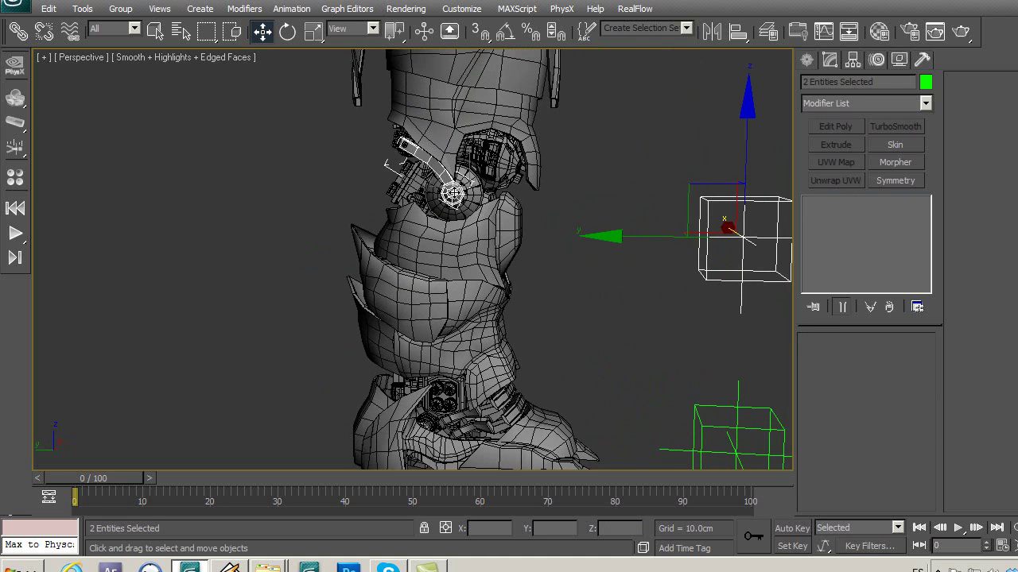
{"action": "left_click", "coordinate": [474, 194], "text": "ctrl"}
{"action": "key", "text": "alt+q"}
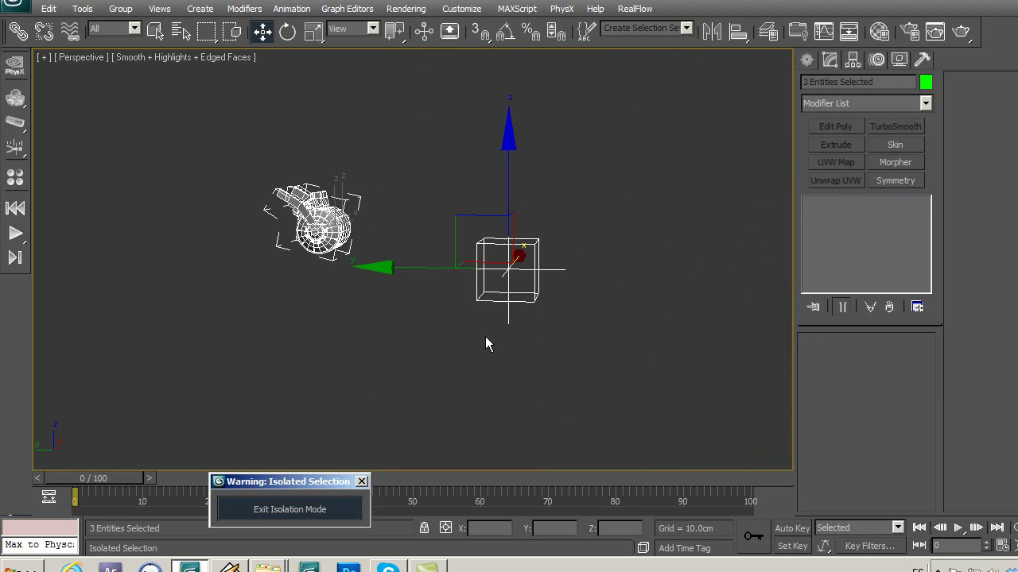
Select Cylinder101 and bring up its Hierarchy pivot settings.
{"action": "left_click", "coordinate": [414, 339]}
{"action": "left_click", "coordinate": [508, 275]}
{"action": "mouse_move", "coordinate": [345, 272]}
{"action": "middle_mouse_down"}
{"action": "mouse_move", "coordinate": [424, 311]}
{"action": "mouse_move", "coordinate": [358, 324]}
{"action": "middle_mouse_up"}
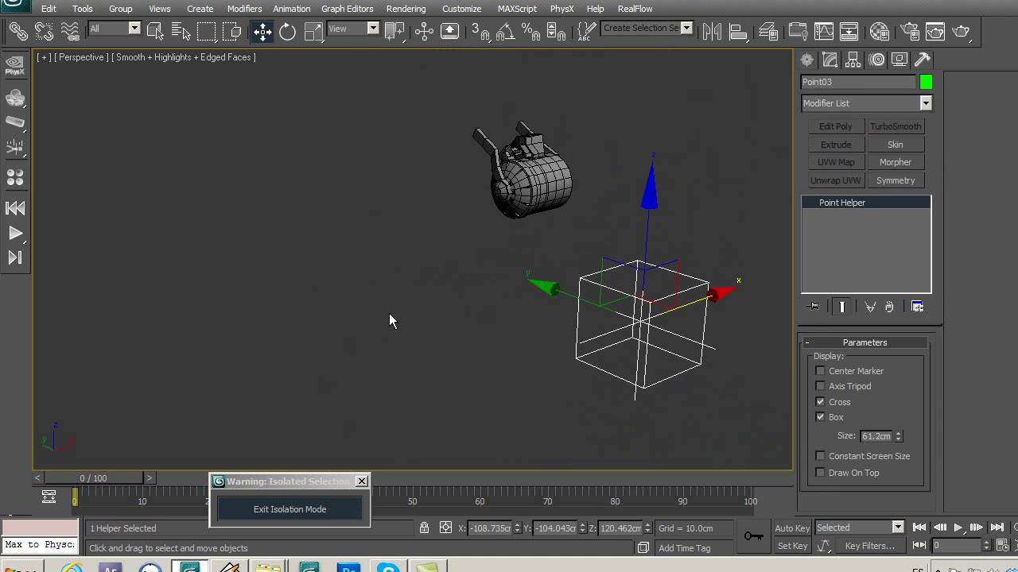
{"action": "left_click", "coordinate": [540, 199]}
{"action": "middle_click_drag", "start_coordinate": [541, 199], "coordinate": [449, 209]}
{"action": "scroll", "coordinate": [423, 208], "scroll_direction": "up", "scroll_amount": 2}
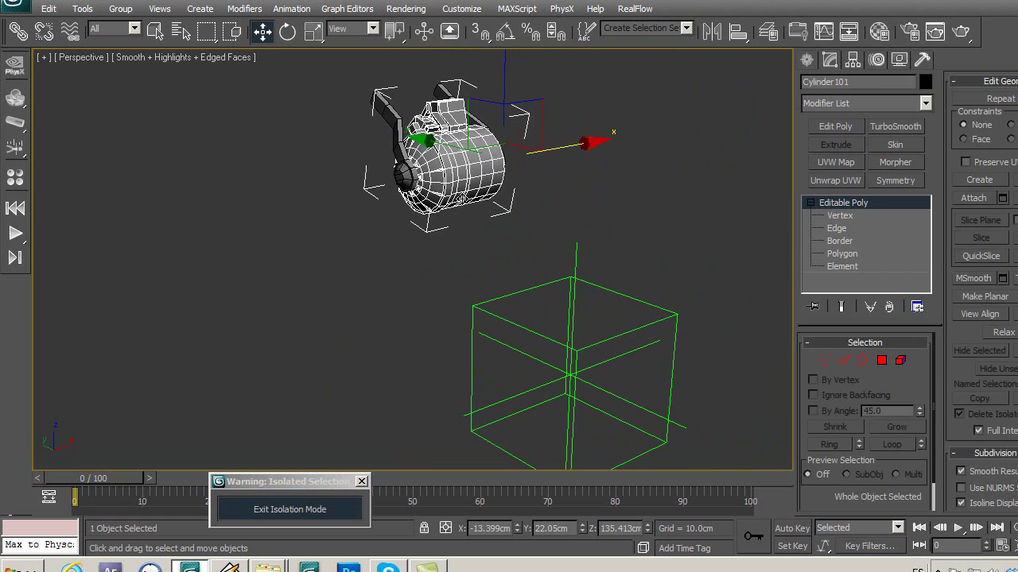
{"action": "mouse_move", "coordinate": [673, 231]}
{"action": "middle_mouse_down", "text": "alt"}
{"action": "mouse_move", "coordinate": [528, 240]}
{"action": "mouse_move", "coordinate": [586, 254]}
{"action": "mouse_move", "coordinate": [732, 254]}
{"action": "middle_mouse_up", "text": "alt"}
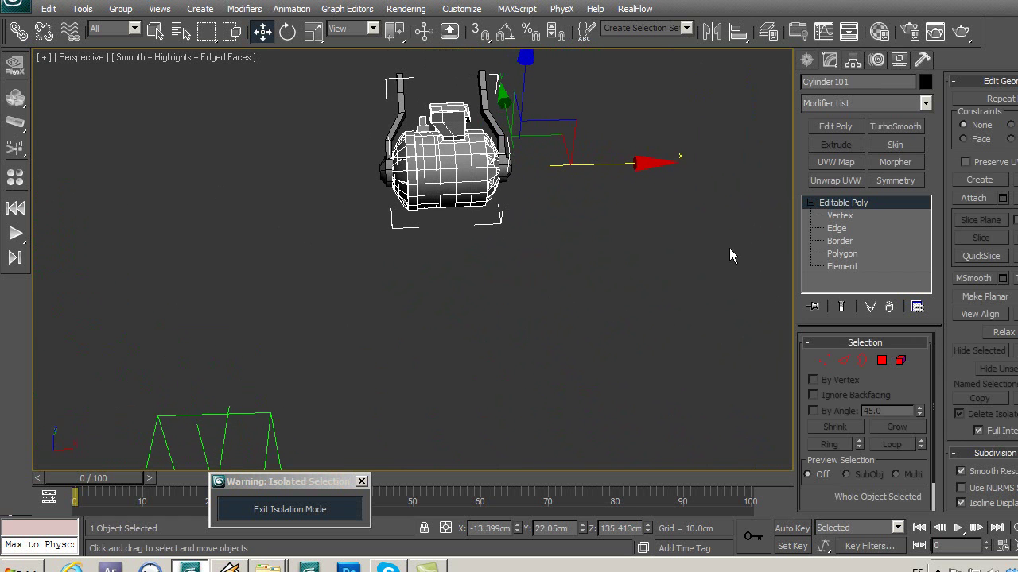
{"action": "left_click", "coordinate": [859, 61]}
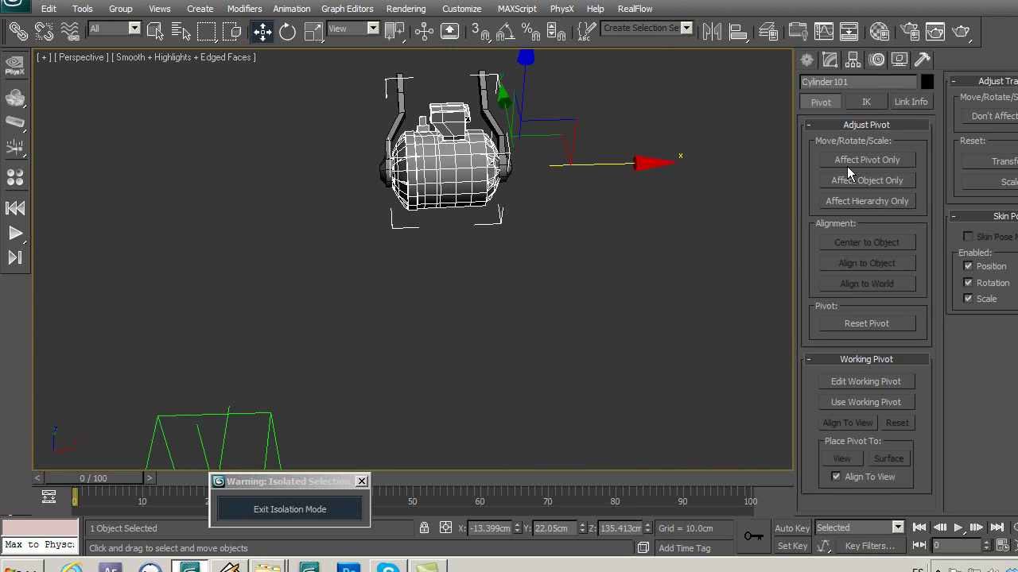
With Affect Pivot Only on, move Cylinder101's pivot to the hub centre in Left view.
{"action": "left_click", "coordinate": [854, 160]}
{"action": "mouse_move", "coordinate": [726, 238]}
{"action": "middle_mouse_down", "text": "alt"}
{"action": "mouse_move", "coordinate": [518, 173]}
{"action": "mouse_move", "coordinate": [489, 191]}
{"action": "middle_mouse_up", "text": "alt"}
{"action": "key", "text": "l"}
{"action": "key", "text": "z"}
{"action": "scroll", "coordinate": [437, 276], "scroll_direction": "up", "scroll_amount": 2}
{"action": "scroll", "coordinate": [434, 262], "scroll_direction": "up", "scroll_amount": 2}
{"action": "scroll", "coordinate": [433, 247], "scroll_direction": "up", "scroll_amount": 2}
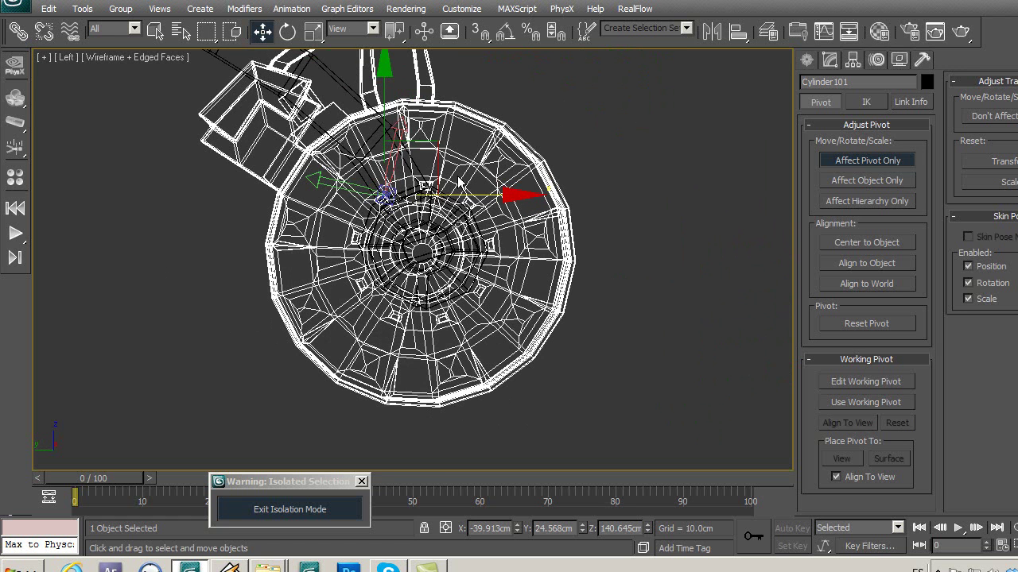
{"action": "left_click_drag", "start_coordinate": [436, 153], "coordinate": [473, 212]}
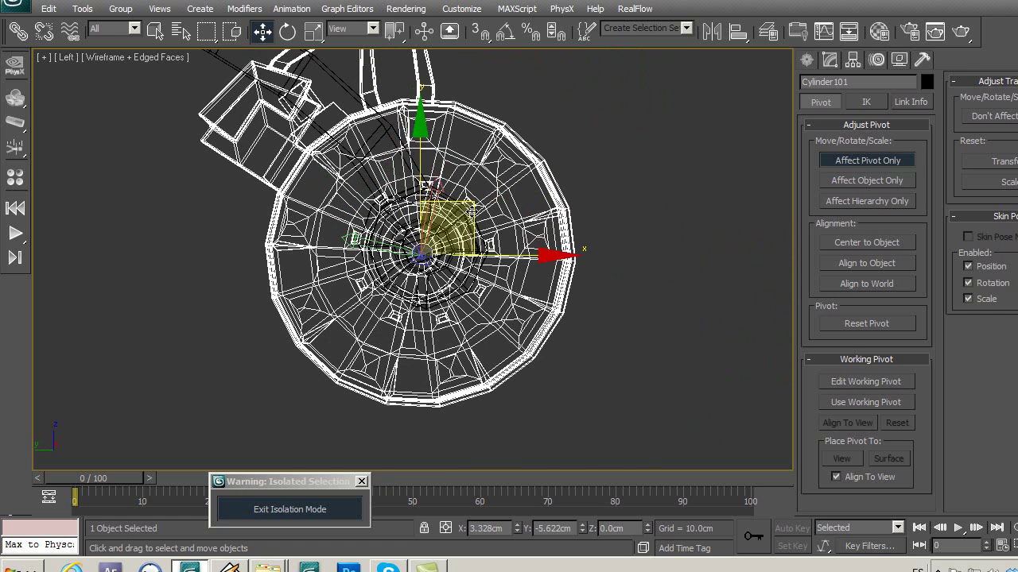
{"action": "scroll", "coordinate": [471, 226], "scroll_direction": "up", "scroll_amount": 3}
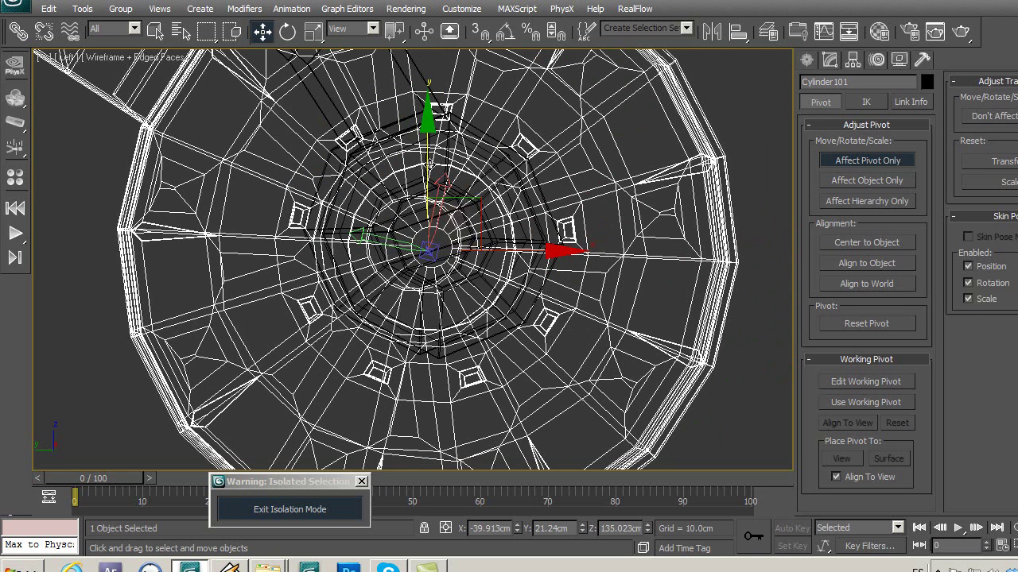
{"action": "left_click_drag", "start_coordinate": [427, 158], "coordinate": [429, 160]}
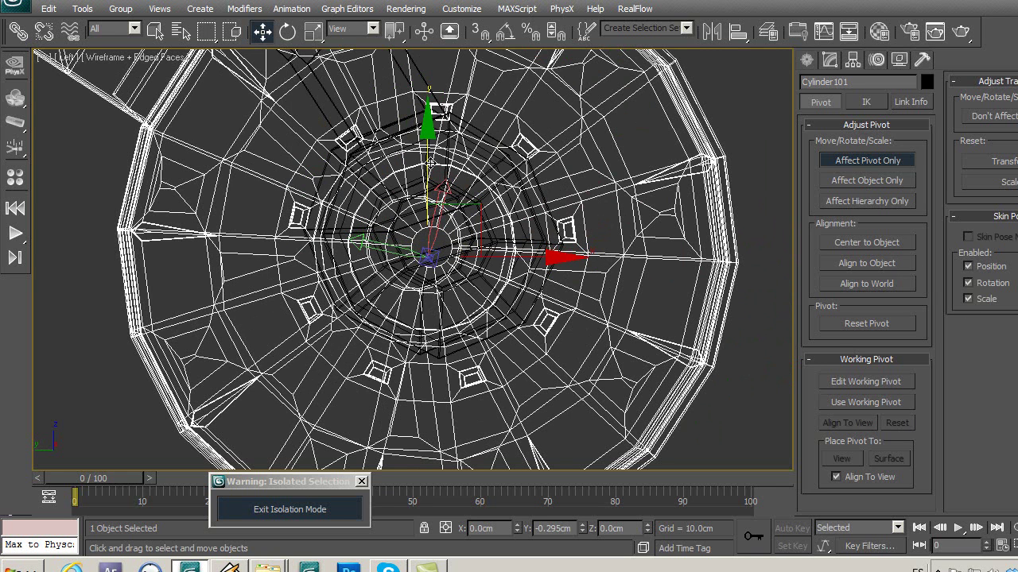
Re-enable pivot-only editing and raise the pivot slightly along its vertical axis.
{"action": "left_click", "coordinate": [287, 33]}
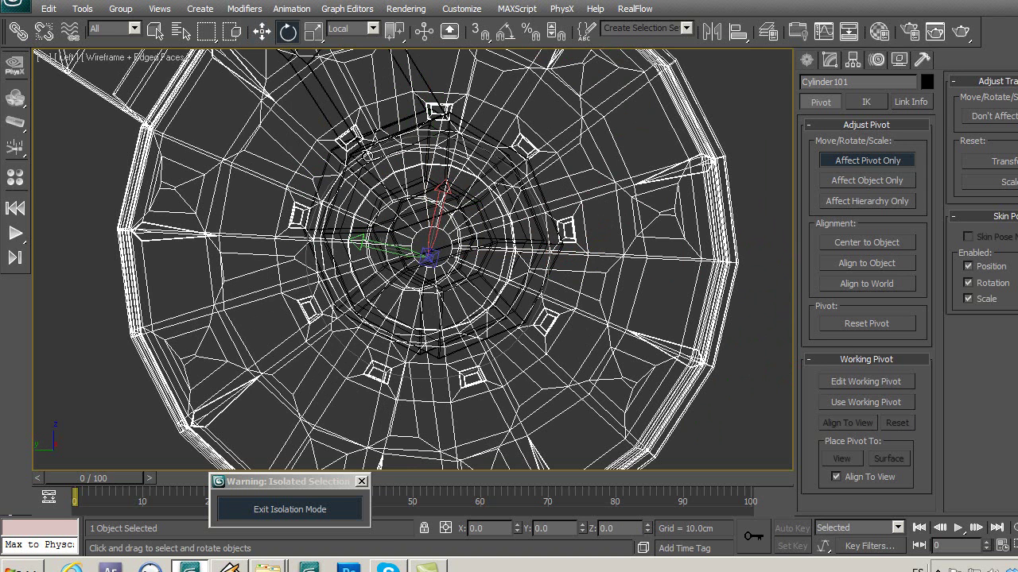
{"action": "left_click", "coordinate": [845, 163]}
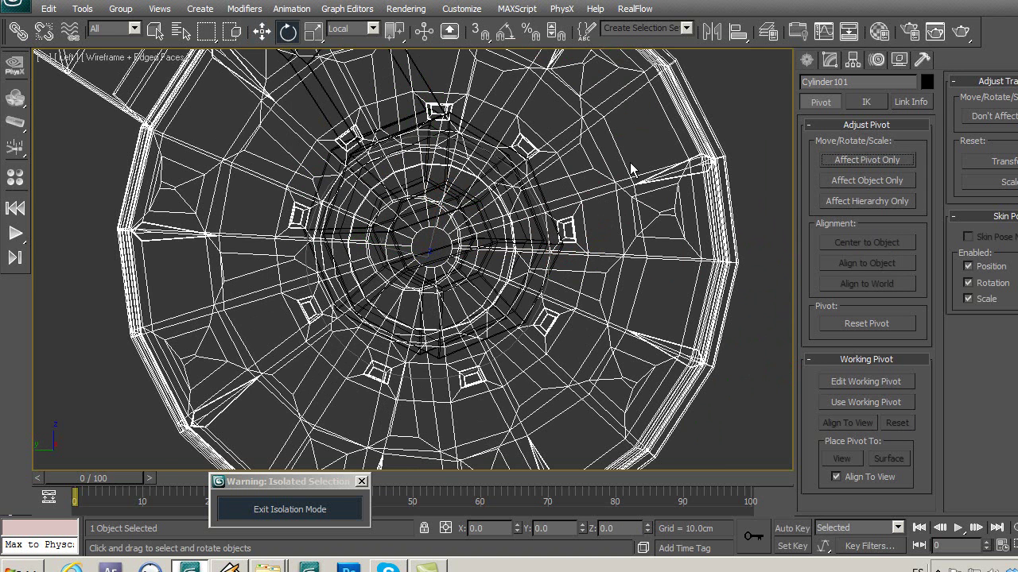
{"action": "scroll", "coordinate": [512, 226], "scroll_direction": "down", "scroll_amount": 2}
{"action": "scroll", "coordinate": [513, 227], "scroll_direction": "down", "scroll_amount": 2}
{"action": "scroll", "coordinate": [509, 225], "scroll_direction": "down", "scroll_amount": 2}
{"action": "middle_click_drag", "start_coordinate": [506, 224], "coordinate": [503, 248]}
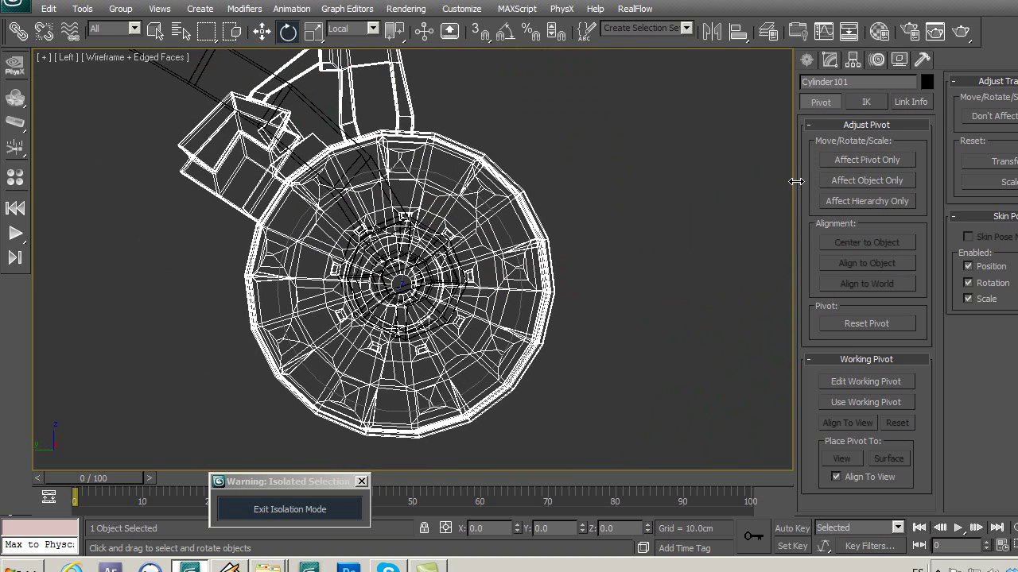
{"action": "left_click", "coordinate": [844, 163]}
{"action": "left_click", "coordinate": [262, 32]}
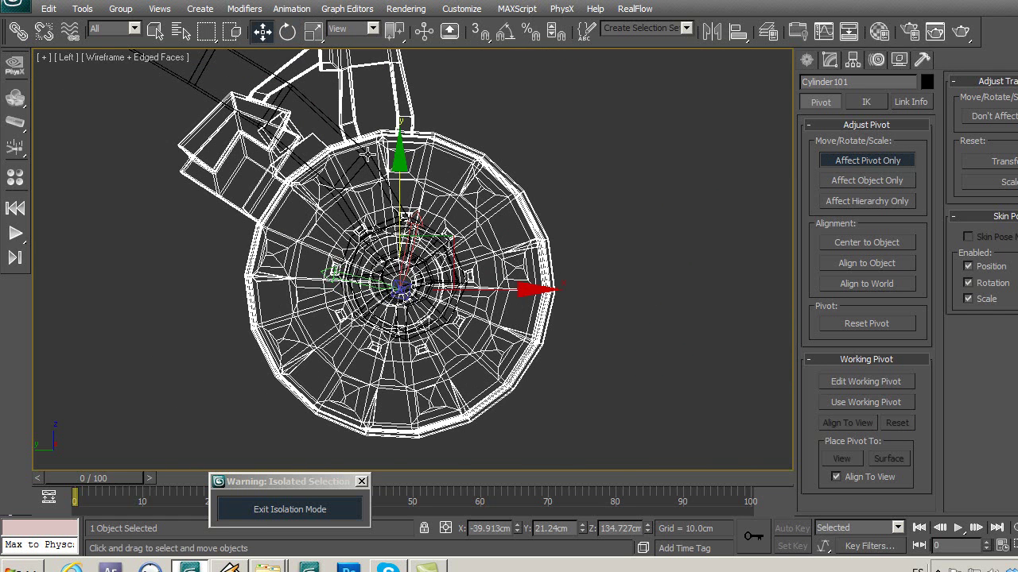
{"action": "middle_click_drag", "start_coordinate": [368, 153], "coordinate": [367, 143]}
{"action": "scroll", "coordinate": [464, 247], "scroll_direction": "up", "scroll_amount": 4}
{"action": "left_click_drag", "start_coordinate": [386, 212], "coordinate": [386, 202]}
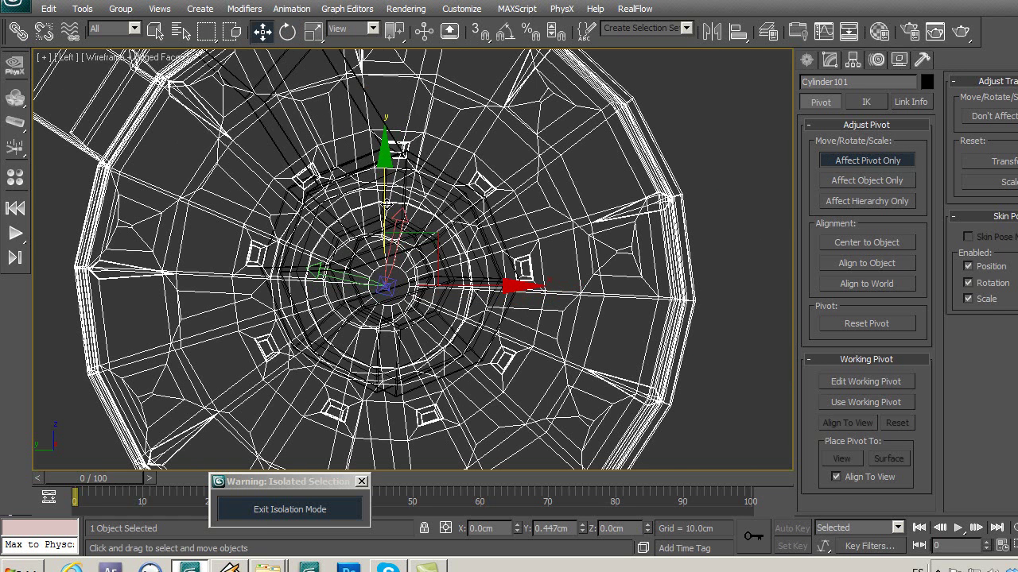
In edged-faces display, settle the pivot at Y 20.352, Z 135.401 and turn Affect Pivot Only off.
{"action": "key", "text": "F3"}
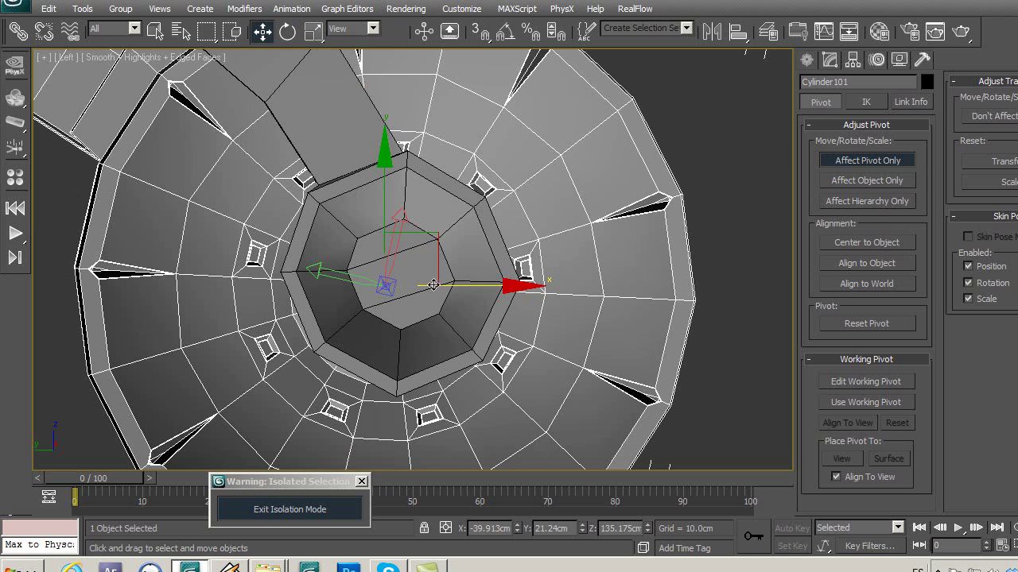
{"action": "left_click_drag", "start_coordinate": [438, 253], "coordinate": [456, 243]}
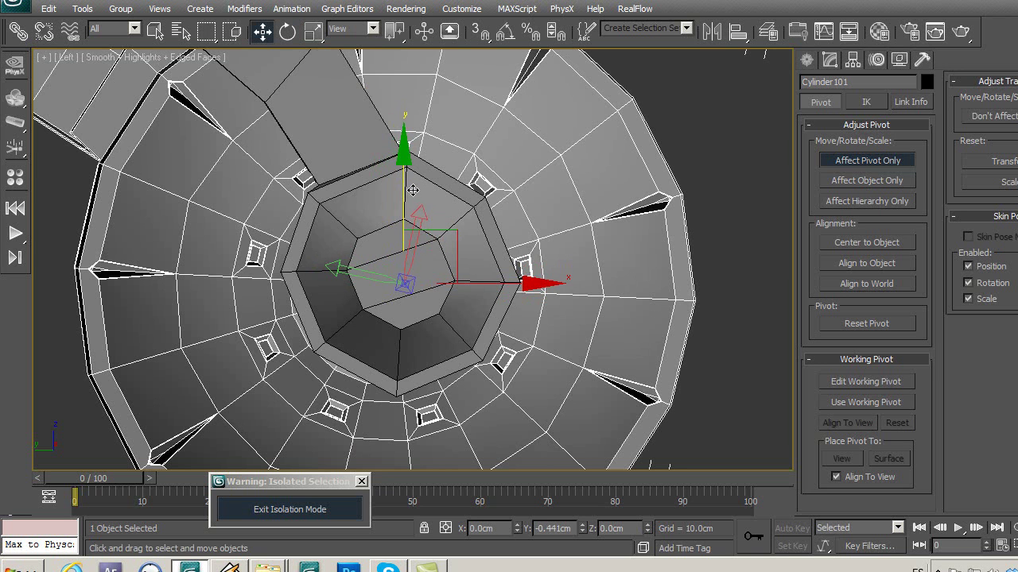
{"action": "left_click_drag", "start_coordinate": [413, 191], "coordinate": [415, 194]}
{"action": "left_click", "coordinate": [868, 161]}
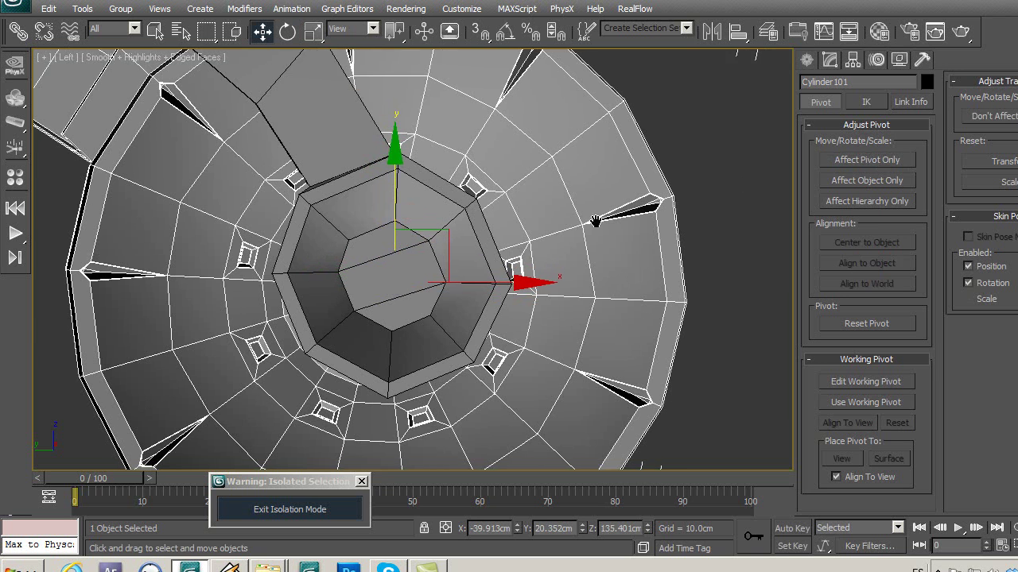
{"action": "scroll", "coordinate": [528, 254], "scroll_direction": "down", "scroll_amount": 8}
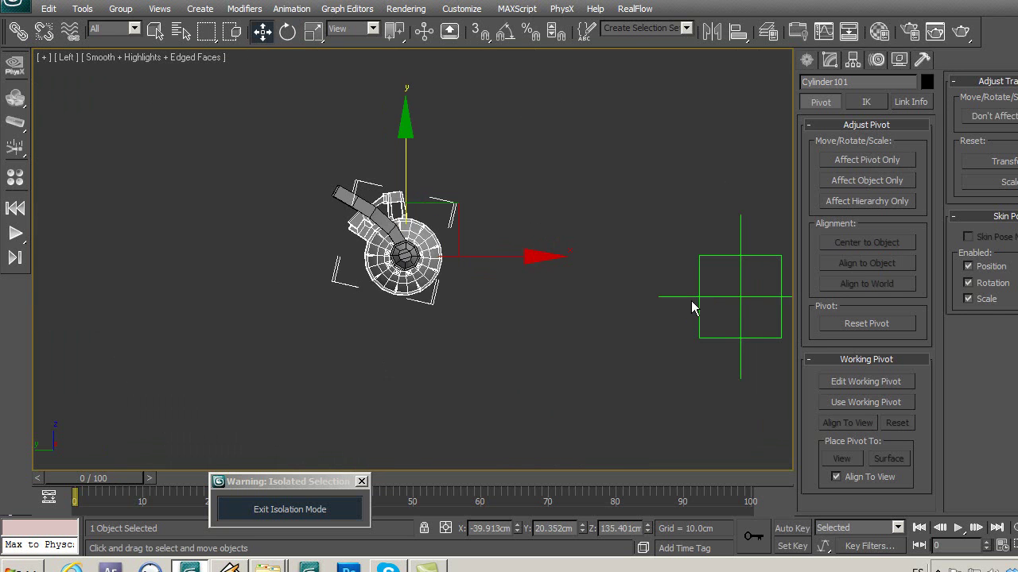
Align Point03 to Cylinder101's pivot, then exit isolation to show the whole robot.
{"action": "left_click", "coordinate": [693, 297]}
{"action": "left_click", "coordinate": [712, 31]}
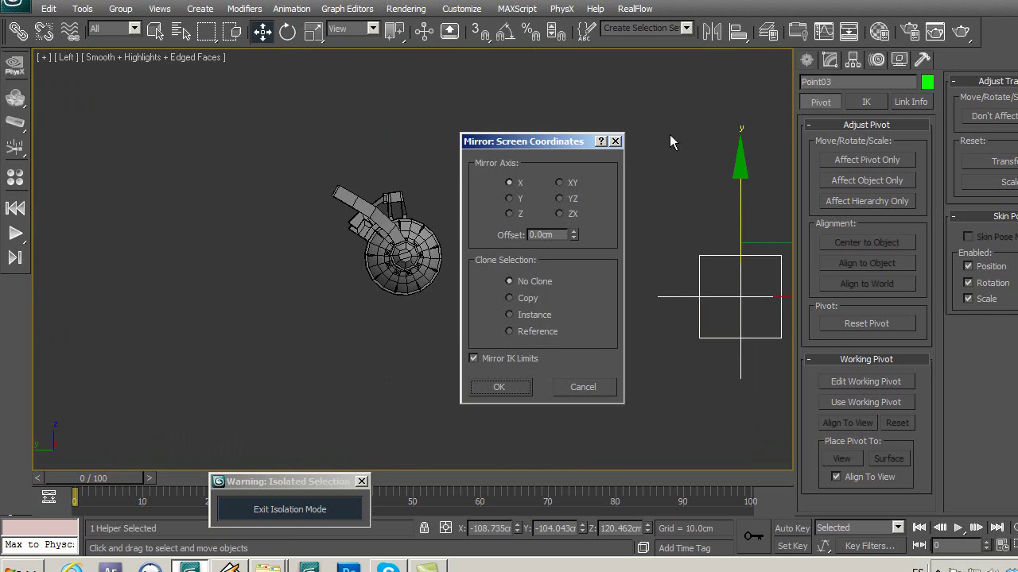
{"action": "left_click", "coordinate": [614, 141]}
{"action": "left_click", "coordinate": [737, 31]}
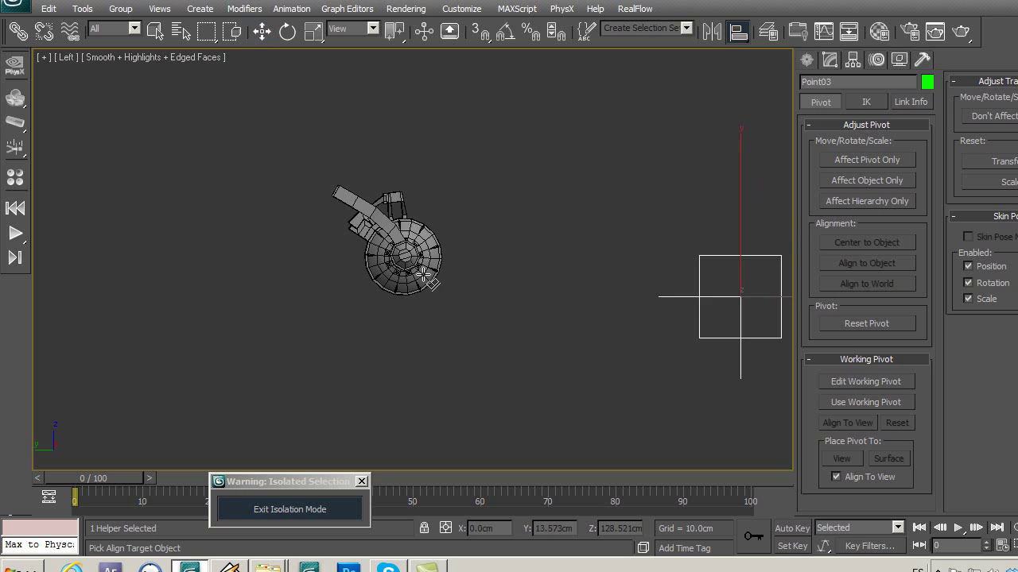
{"action": "left_click", "coordinate": [425, 277]}
{"action": "left_click", "coordinate": [689, 345]}
{"action": "mouse_move", "coordinate": [600, 312]}
{"action": "middle_mouse_down"}
{"action": "mouse_move", "coordinate": [585, 311]}
{"action": "mouse_move", "coordinate": [588, 283]}
{"action": "middle_mouse_up"}
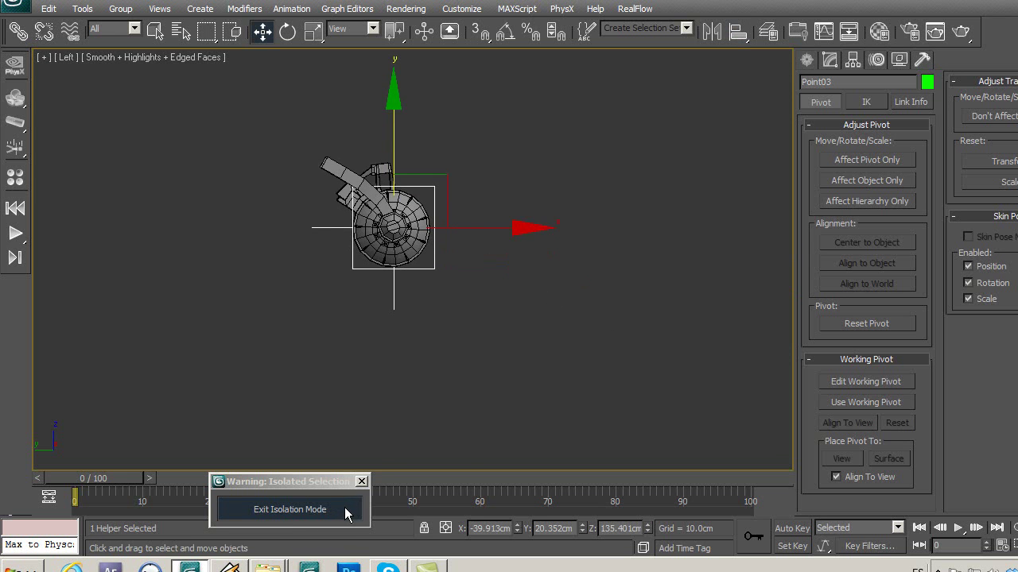
{"action": "left_click", "coordinate": [343, 510]}
{"action": "middle_click_drag", "start_coordinate": [455, 308], "coordinate": [458, 288]}
Isolate the thigh armour piece and ungroup the pierna 2 group.
{"action": "left_click", "coordinate": [434, 284], "text": "ctrl"}
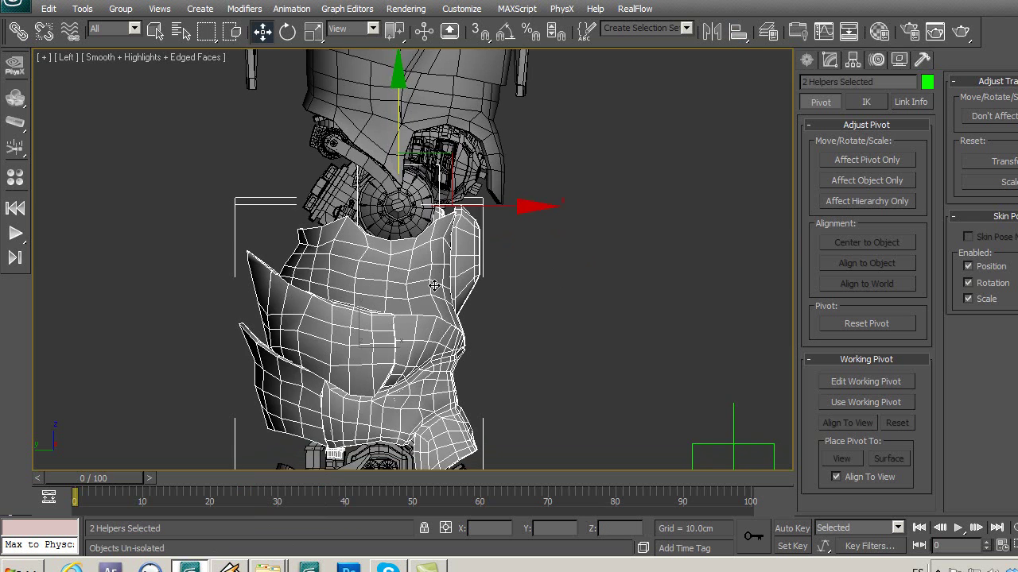
{"action": "key", "text": "alt+q"}
{"action": "left_click", "coordinate": [556, 292]}
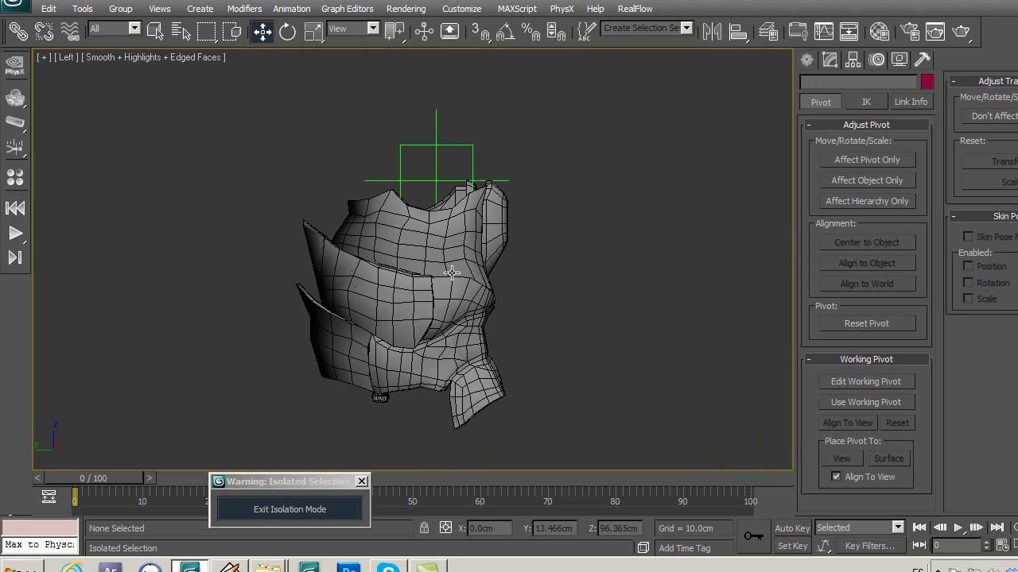
{"action": "left_click", "coordinate": [120, 8]}
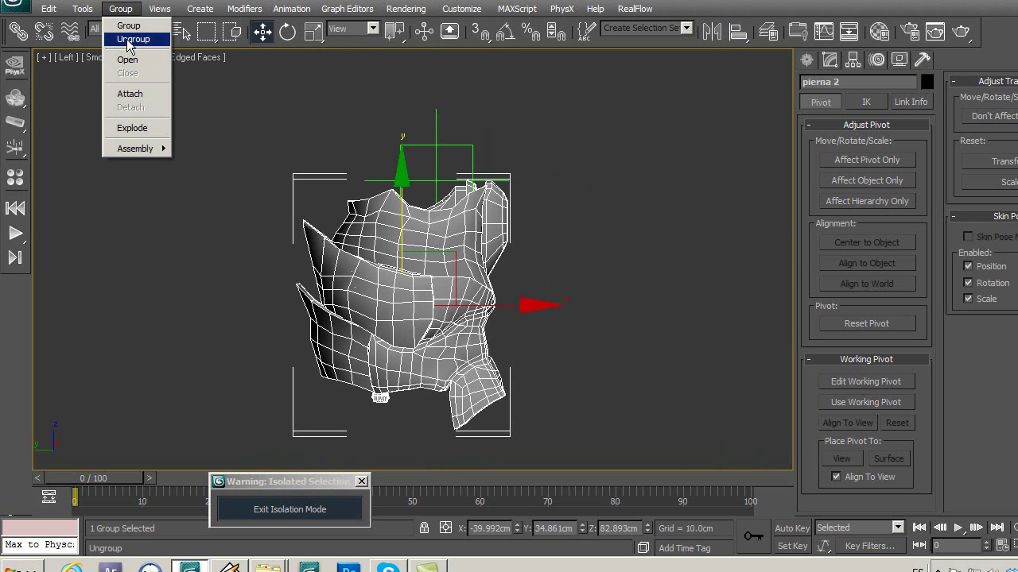
{"action": "left_click", "coordinate": [130, 38]}
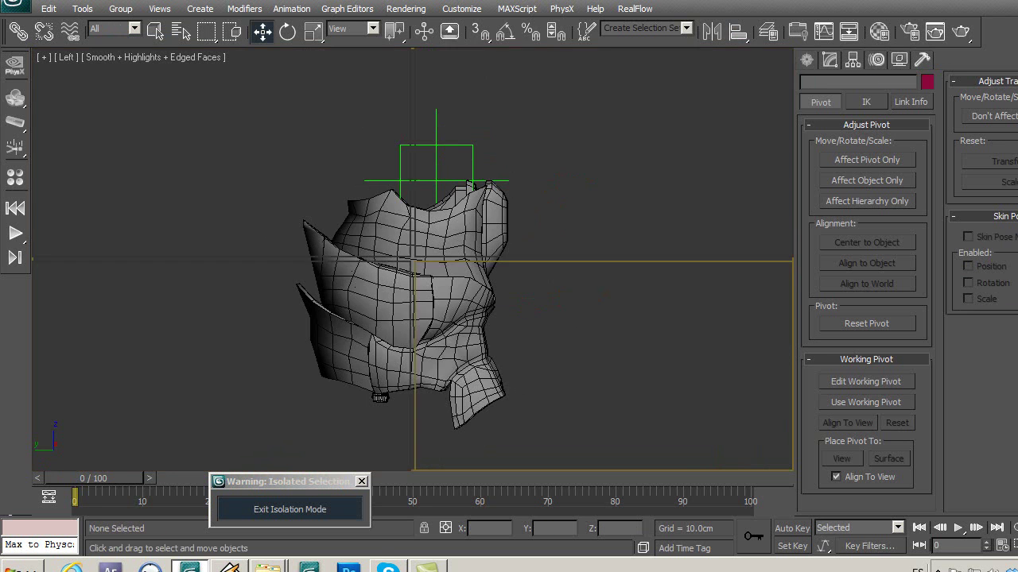
Switch to a Perspective view and orbit to inspect the armour piece's interior.
{"action": "middle_click_drag", "start_coordinate": [503, 327], "coordinate": [305, 324], "text": "alt"}
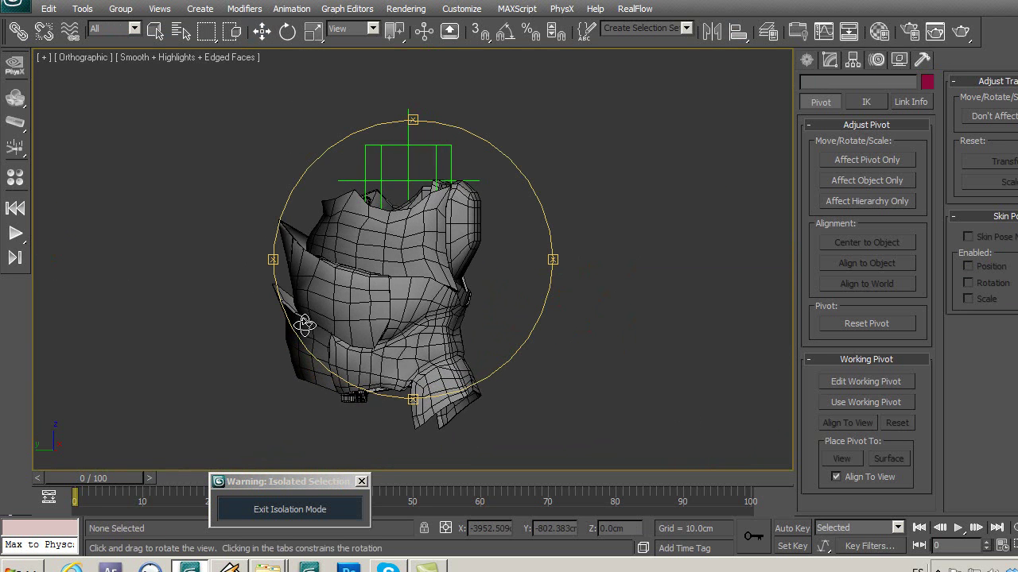
{"action": "middle_click_drag", "start_coordinate": [369, 325], "coordinate": [371, 326], "text": "alt"}
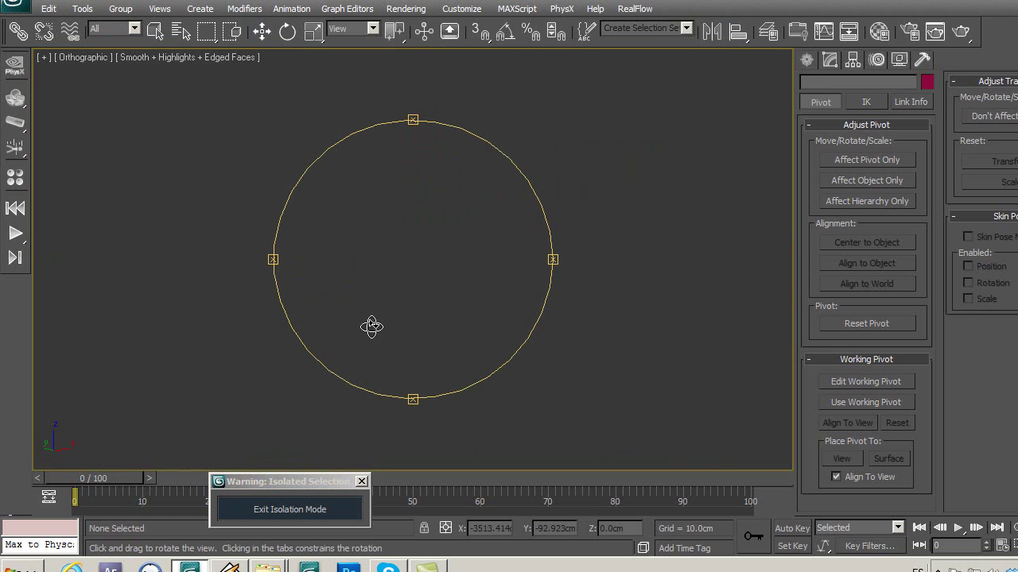
{"action": "key", "text": "p"}
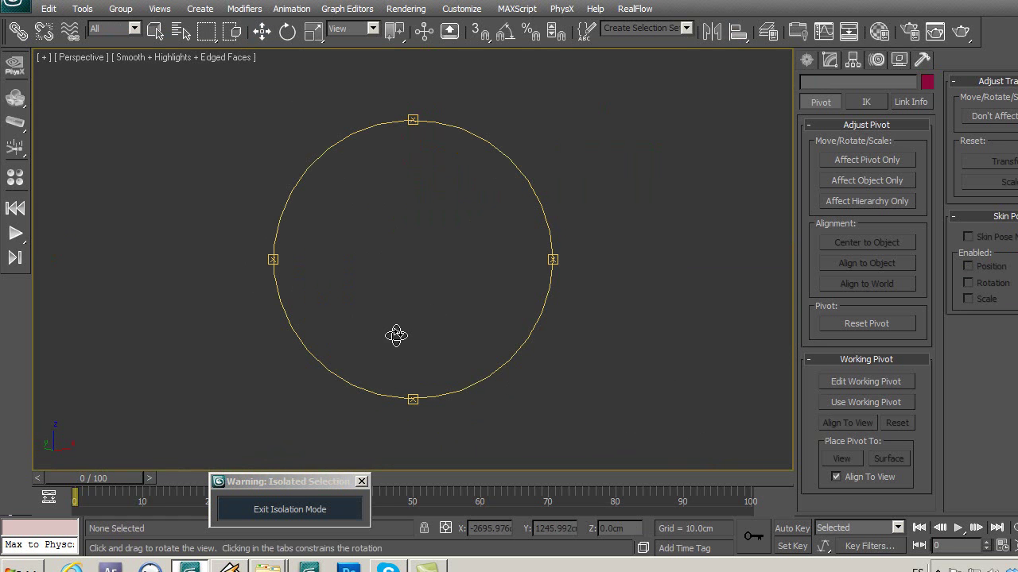
{"action": "middle_click_drag", "start_coordinate": [384, 330], "coordinate": [400, 328], "text": "alt"}
{"action": "mouse_move", "coordinate": [488, 326]}
{"action": "middle_mouse_down", "text": "alt"}
{"action": "mouse_move", "coordinate": [279, 326]}
{"action": "mouse_move", "coordinate": [416, 212]}
{"action": "mouse_move", "coordinate": [454, 292]}
{"action": "mouse_move", "coordinate": [278, 307]}
{"action": "mouse_move", "coordinate": [381, 318]}
{"action": "mouse_move", "coordinate": [495, 318]}
{"action": "mouse_move", "coordinate": [467, 299]}
{"action": "mouse_move", "coordinate": [564, 310]}
{"action": "mouse_move", "coordinate": [582, 375]}
{"action": "mouse_move", "coordinate": [700, 295]}
{"action": "mouse_move", "coordinate": [458, 323]}
{"action": "mouse_move", "coordinate": [400, 366]}
{"action": "mouse_move", "coordinate": [588, 313]}
{"action": "mouse_move", "coordinate": [768, 293]}
{"action": "mouse_move", "coordinate": [577, 298]}
{"action": "mouse_move", "coordinate": [557, 348]}
{"action": "mouse_move", "coordinate": [567, 357]}
{"action": "mouse_move", "coordinate": [617, 323]}
{"action": "mouse_move", "coordinate": [586, 331]}
{"action": "mouse_move", "coordinate": [602, 350]}
{"action": "mouse_move", "coordinate": [567, 355]}
{"action": "middle_mouse_up", "text": "alt"}
{"action": "scroll", "coordinate": [338, 284], "scroll_direction": "up", "scroll_amount": 5}
{"action": "mouse_move", "coordinate": [338, 284]}
{"action": "middle_mouse_down", "text": "alt"}
{"action": "mouse_move", "coordinate": [396, 257]}
{"action": "mouse_move", "coordinate": [492, 279]}
{"action": "mouse_move", "coordinate": [391, 266]}
{"action": "mouse_move", "coordinate": [405, 282]}
{"action": "mouse_move", "coordinate": [388, 293]}
{"action": "mouse_move", "coordinate": [430, 293]}
{"action": "mouse_move", "coordinate": [346, 236]}
{"action": "middle_mouse_up", "text": "alt"}
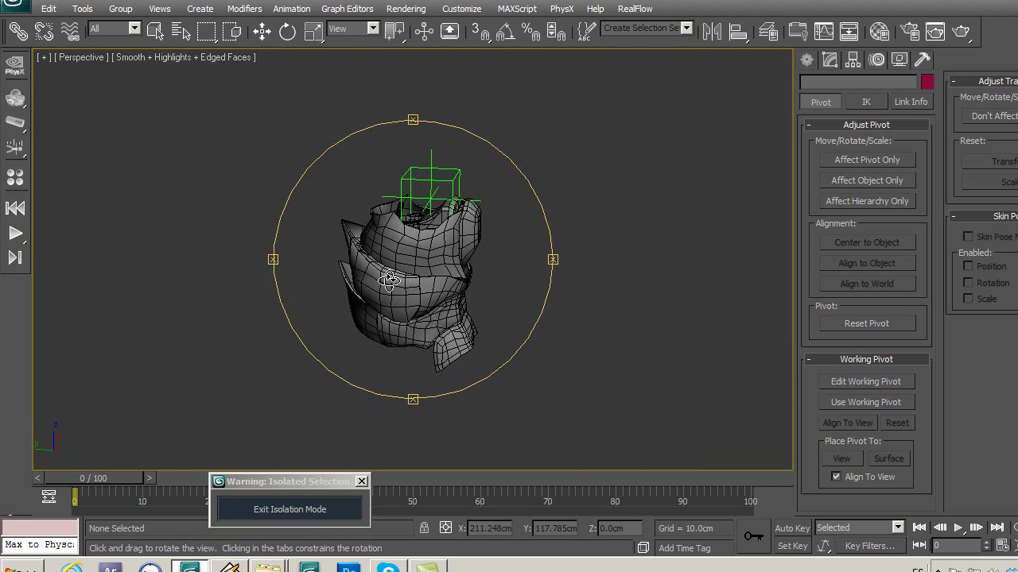
Select all 34 armour parts as geometry only and link them to the Point03 helper.
{"action": "scroll", "coordinate": [403, 288], "scroll_direction": "up", "scroll_amount": 2}
{"action": "key", "text": "w"}
{"action": "left_click", "coordinate": [134, 28]}
{"action": "left_click", "coordinate": [112, 50]}
{"action": "left_click_drag", "start_coordinate": [216, 118], "coordinate": [566, 471]}
{"action": "left_click", "coordinate": [133, 28]}
{"action": "left_click", "coordinate": [111, 41]}
{"action": "left_click", "coordinate": [19, 31]}
{"action": "left_click_drag", "start_coordinate": [381, 251], "coordinate": [447, 138]}
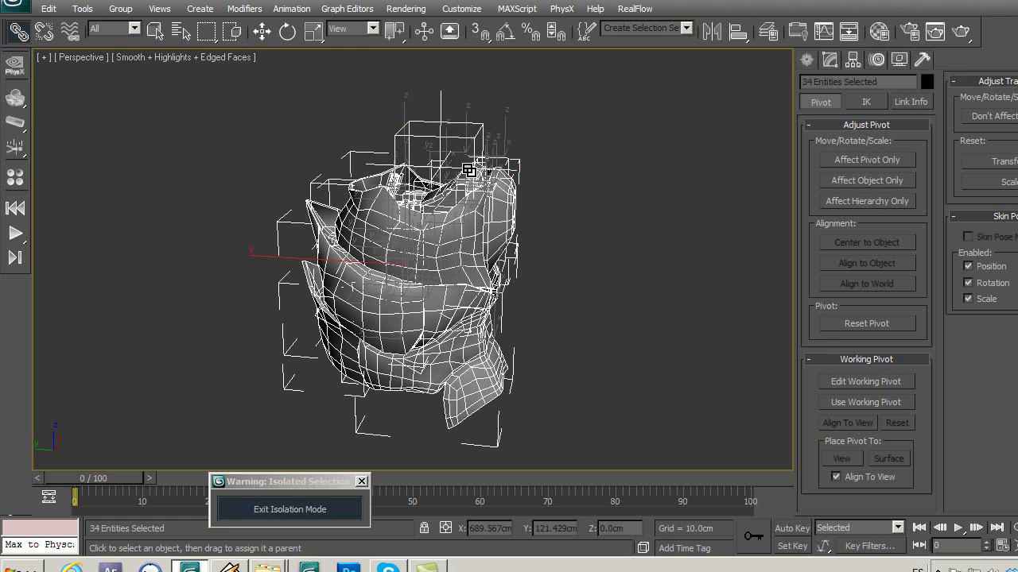
Test-rotate Point03 to confirm the parts follow, cancel it, then exit isolation.
{"action": "left_click", "coordinate": [262, 32]}
{"action": "left_click", "coordinate": [260, 122]}
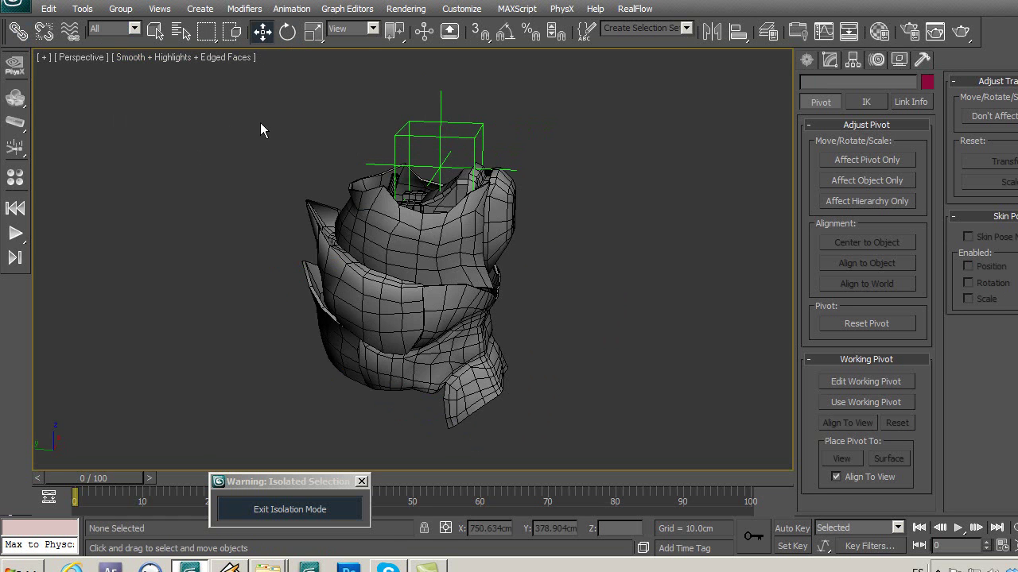
{"action": "middle_click_drag", "start_coordinate": [260, 122], "coordinate": [482, 261], "text": "alt"}
{"action": "mouse_move", "coordinate": [541, 285]}
{"action": "middle_mouse_down", "text": "alt"}
{"action": "mouse_move", "coordinate": [410, 254]}
{"action": "mouse_move", "coordinate": [447, 151]}
{"action": "middle_mouse_up", "text": "alt"}
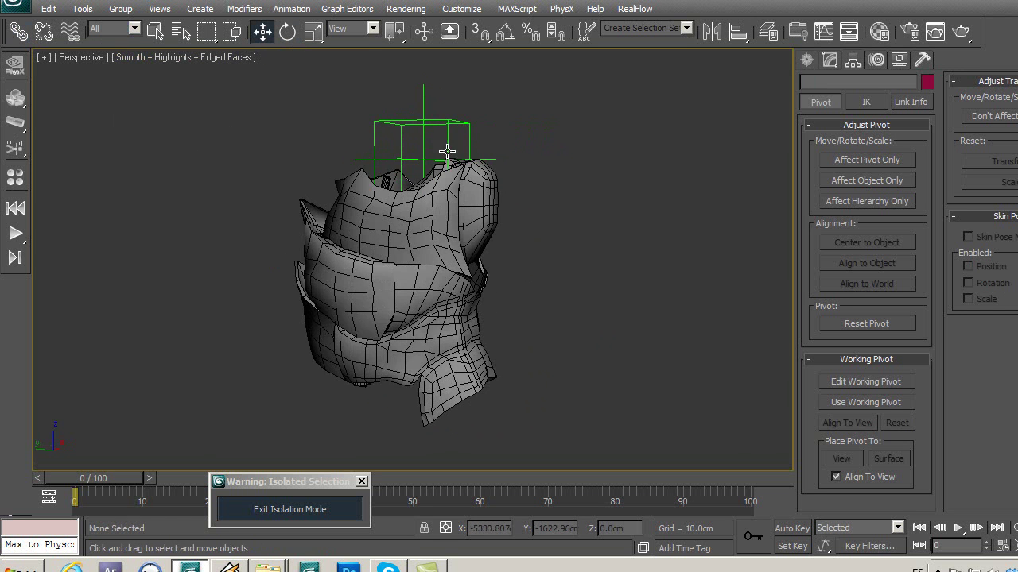
{"action": "left_click", "coordinate": [424, 136]}
{"action": "left_click", "coordinate": [287, 32]}
{"action": "mouse_move", "coordinate": [532, 116]}
{"action": "left_mouse_down"}
{"action": "mouse_move", "coordinate": [564, 171]}
{"action": "mouse_move", "coordinate": [564, 295]}
{"action": "left_mouse_up"}
{"action": "right_click", "coordinate": [597, 336]}
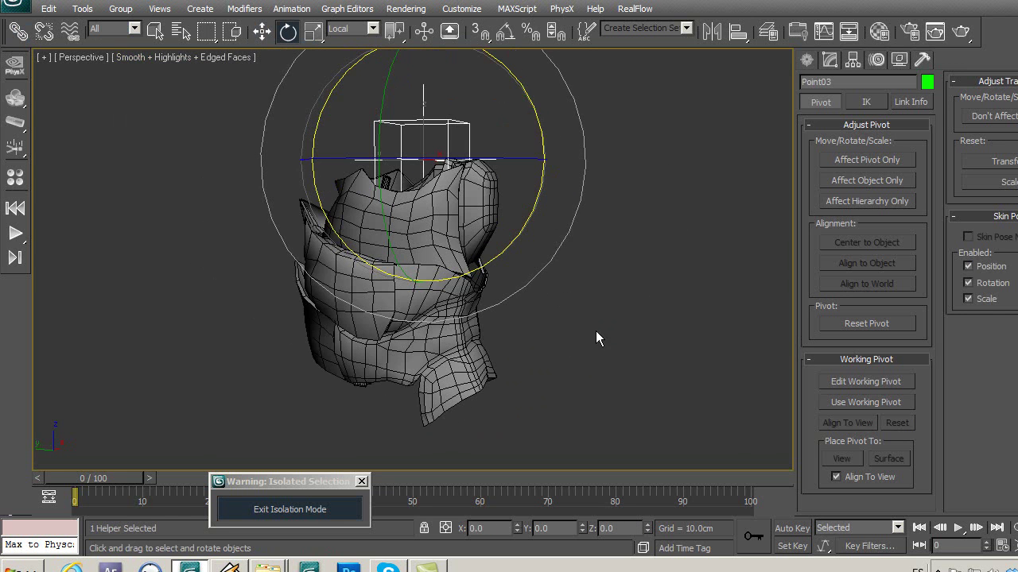
{"action": "left_click", "coordinate": [609, 359]}
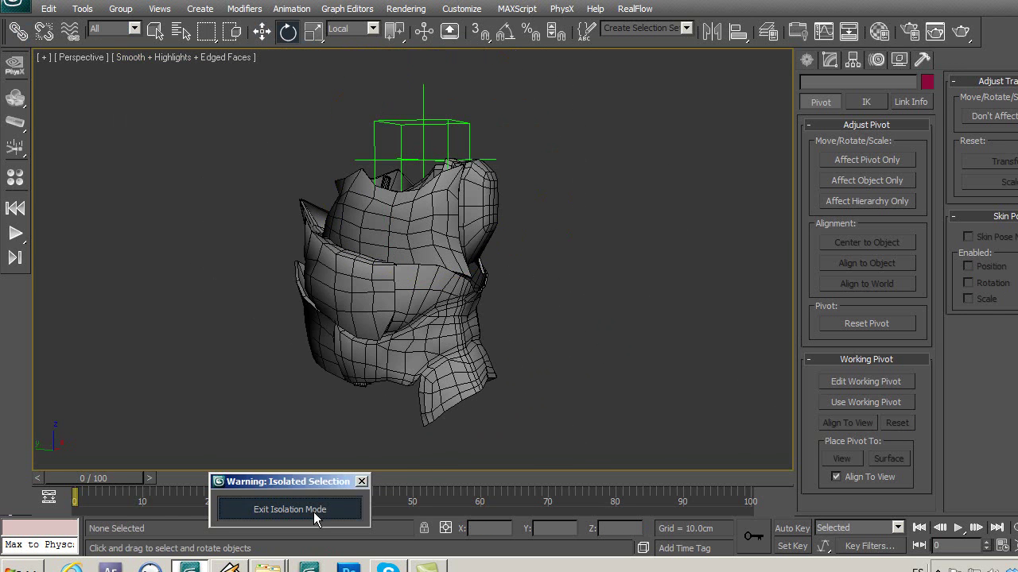
{"action": "left_click", "coordinate": [314, 517]}
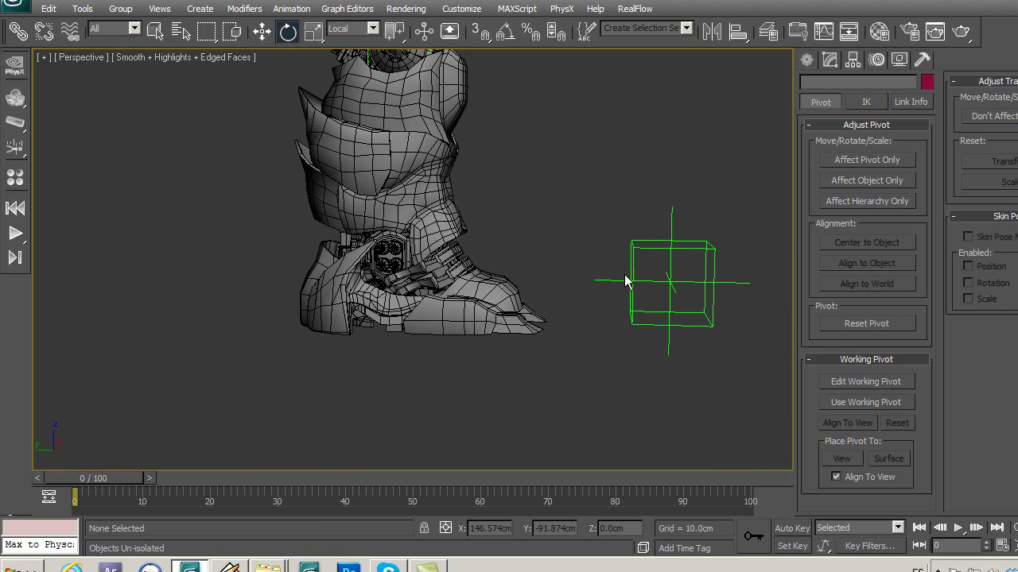
Isolate the shoe group pie 1 together with the Point02 helper.
{"action": "left_click", "coordinate": [624, 280]}
{"action": "left_click", "coordinate": [433, 190]}
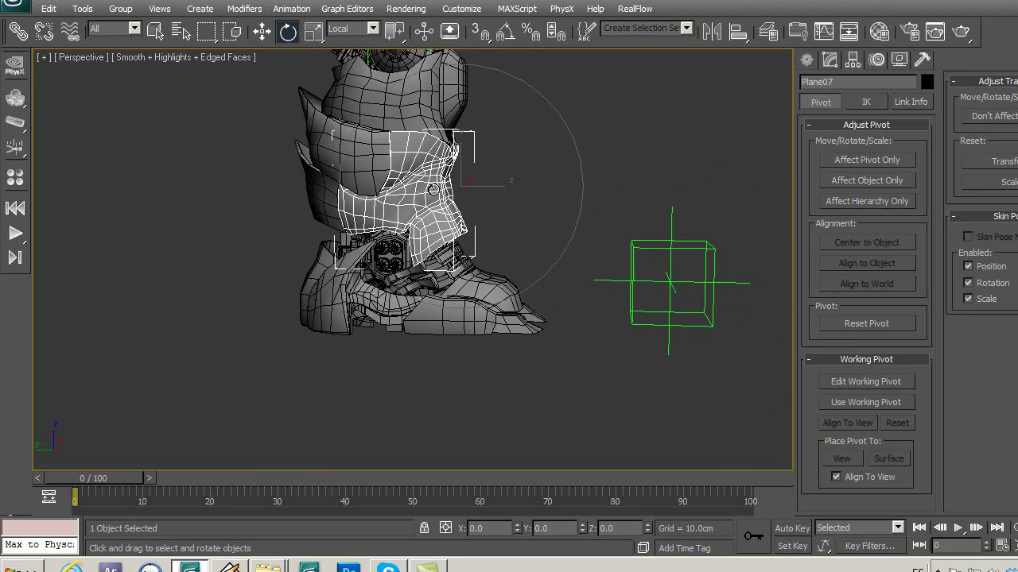
{"action": "left_click", "coordinate": [446, 321]}
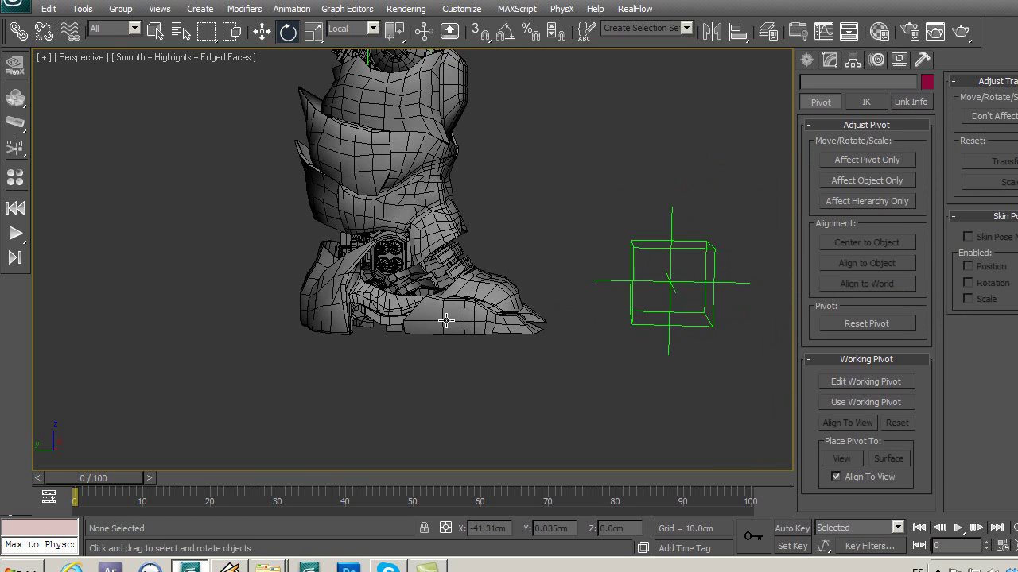
{"action": "left_click", "coordinate": [662, 279], "text": "ctrl"}
{"action": "key", "text": "alt+q"}
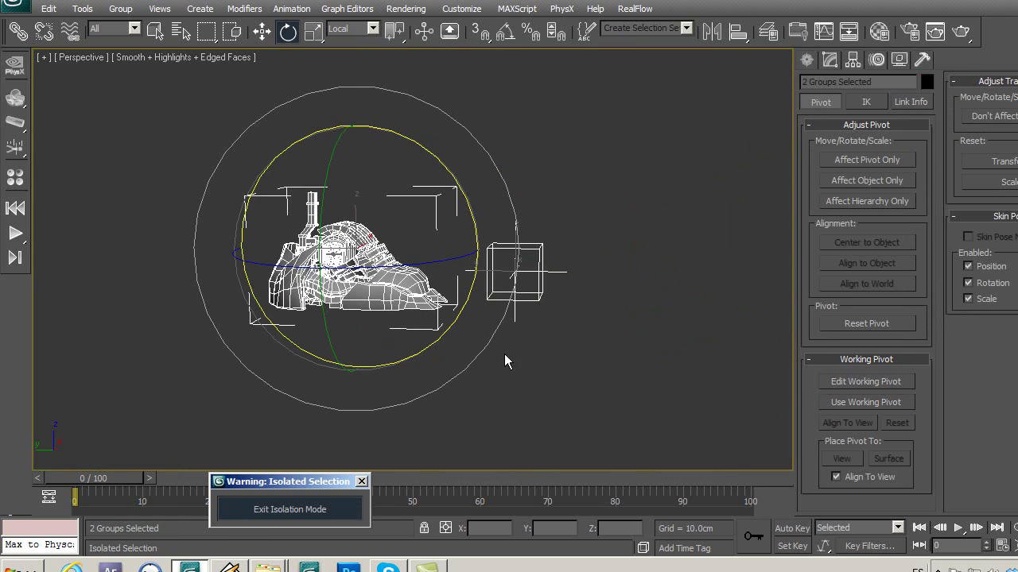
{"action": "left_click", "coordinate": [423, 349]}
{"action": "scroll", "coordinate": [423, 349], "scroll_direction": "up", "scroll_amount": 5}
{"action": "scroll", "coordinate": [362, 306], "scroll_direction": "up", "scroll_amount": 1}
Ungroup pie 1, then frame the view on the Point02 helper.
{"action": "left_click", "coordinate": [361, 306]}
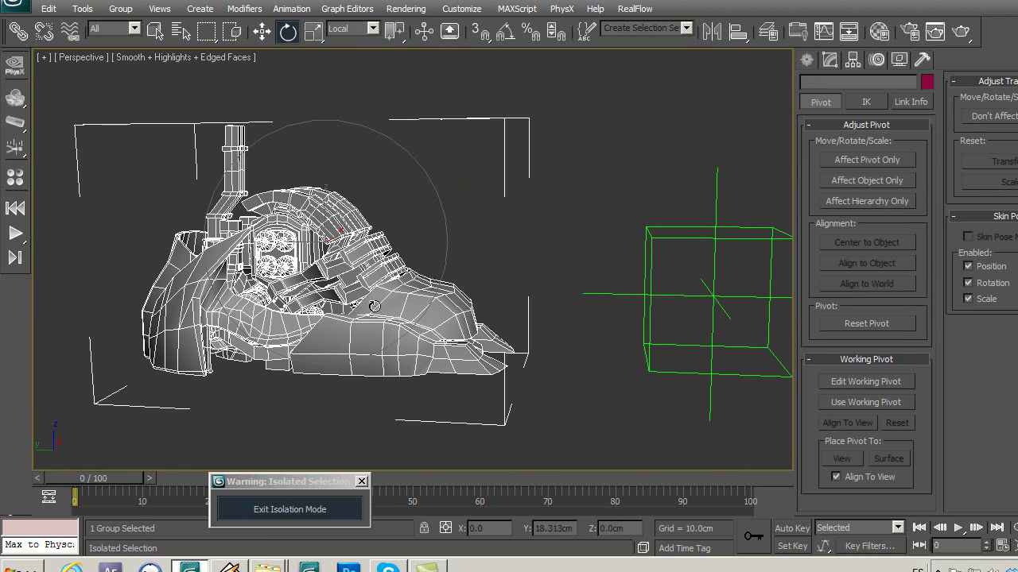
{"action": "left_click", "coordinate": [120, 9]}
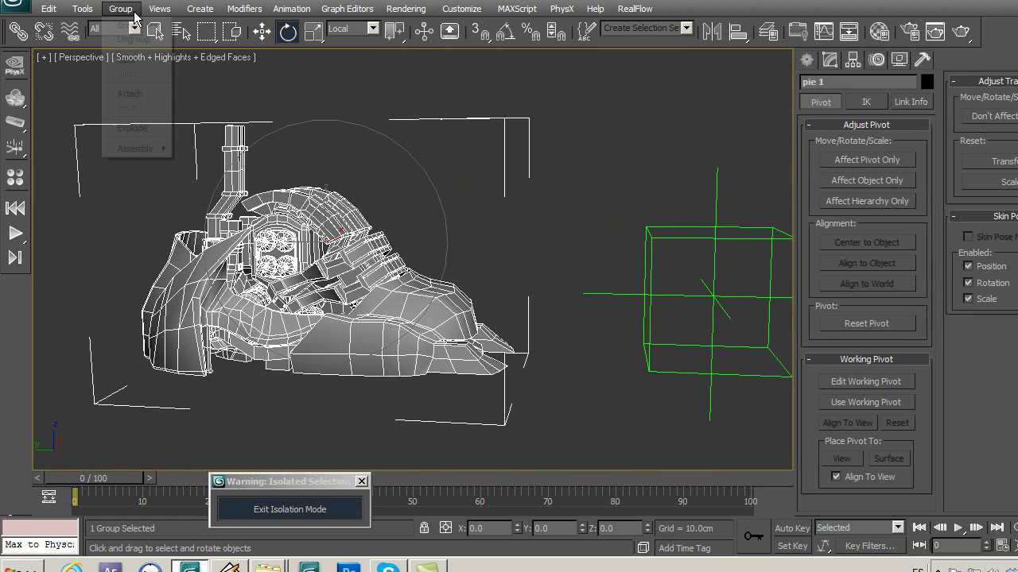
{"action": "left_click", "coordinate": [137, 38]}
{"action": "left_click", "coordinate": [141, 181]}
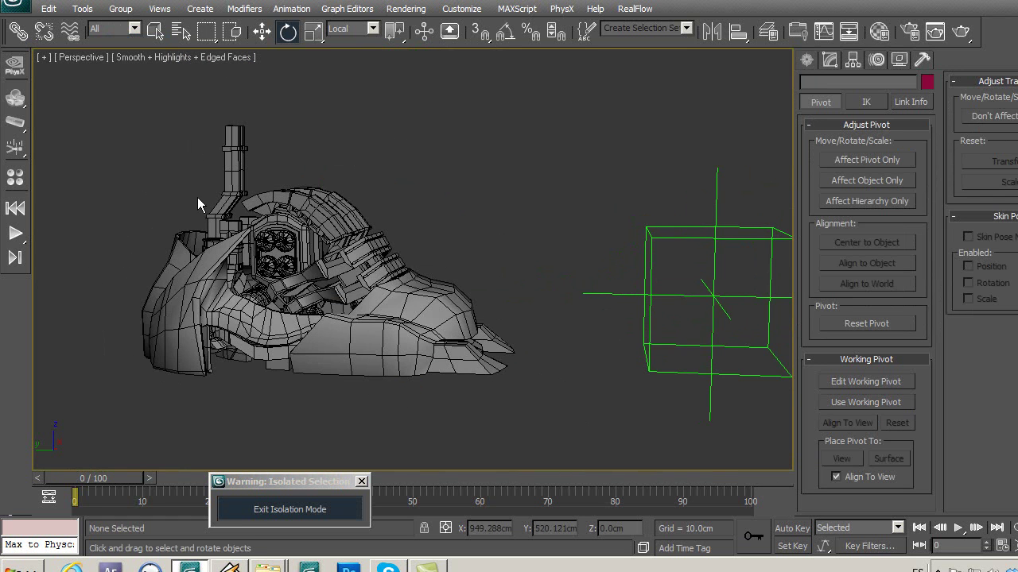
{"action": "left_click", "coordinate": [649, 265]}
{"action": "scroll", "coordinate": [532, 226], "scroll_direction": "up", "scroll_amount": 3}
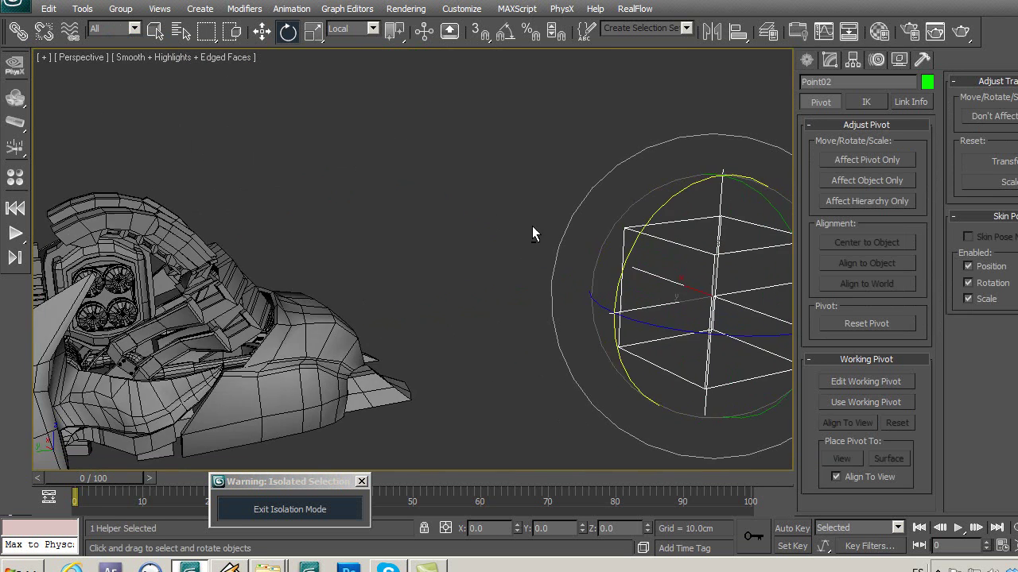
{"action": "middle_click_drag", "start_coordinate": [406, 238], "coordinate": [595, 218]}
{"action": "scroll", "coordinate": [545, 212], "scroll_direction": "up", "scroll_amount": 3}
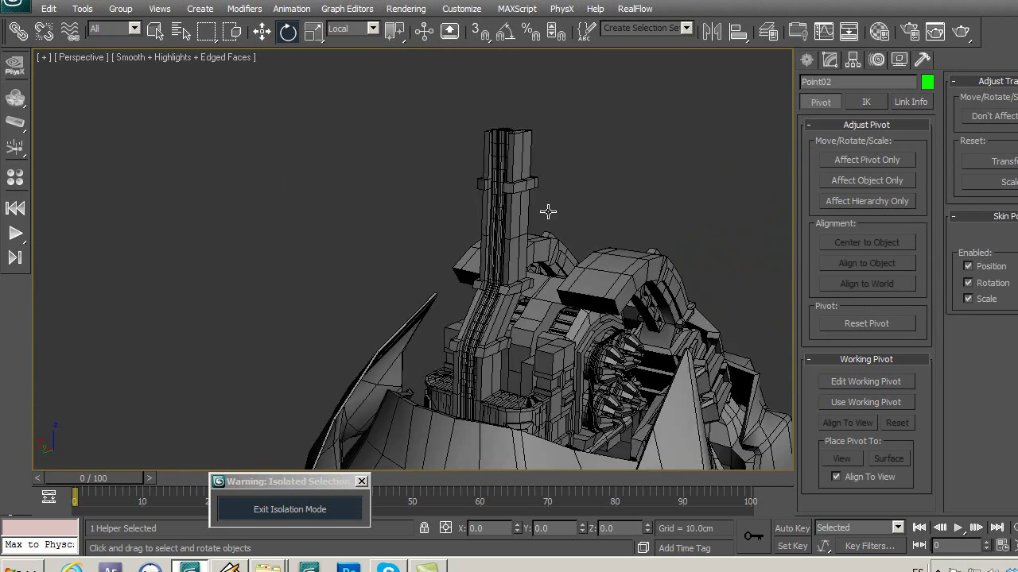
{"action": "scroll", "coordinate": [546, 211], "scroll_direction": "down", "scroll_amount": 3}
{"action": "key", "text": "z"}
Select the fan housing Box362 and centre its pivot on the object with Affect Pivot Only.
{"action": "left_click", "coordinate": [336, 224]}
{"action": "scroll", "coordinate": [509, 238], "scroll_direction": "down", "scroll_amount": 3}
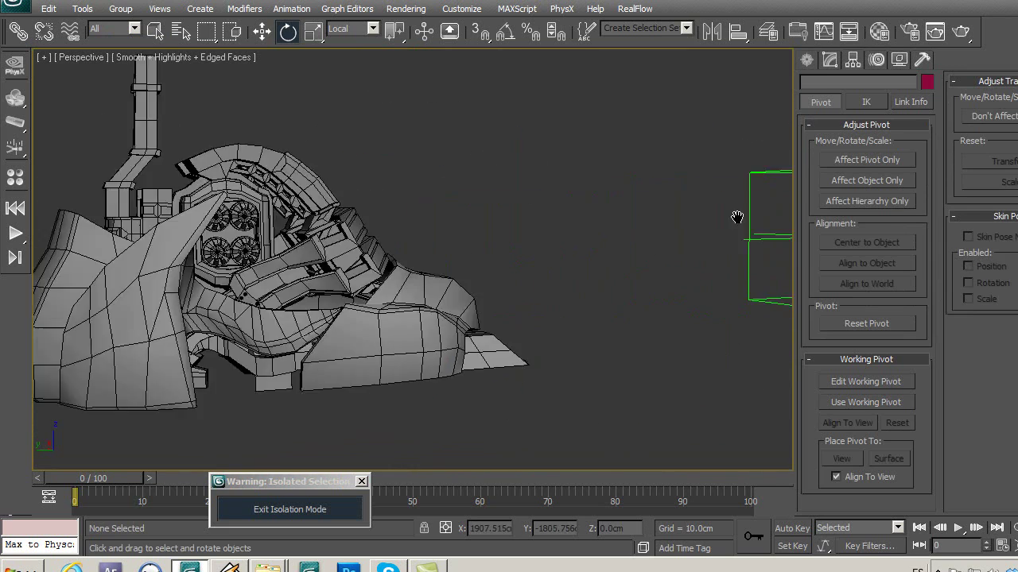
{"action": "scroll", "coordinate": [509, 238], "scroll_direction": "down", "scroll_amount": 2}
{"action": "mouse_move", "coordinate": [341, 179]}
{"action": "middle_mouse_down", "text": "alt"}
{"action": "mouse_move", "coordinate": [323, 296]}
{"action": "mouse_move", "coordinate": [288, 263]}
{"action": "middle_mouse_up", "text": "alt"}
{"action": "left_click", "coordinate": [478, 215]}
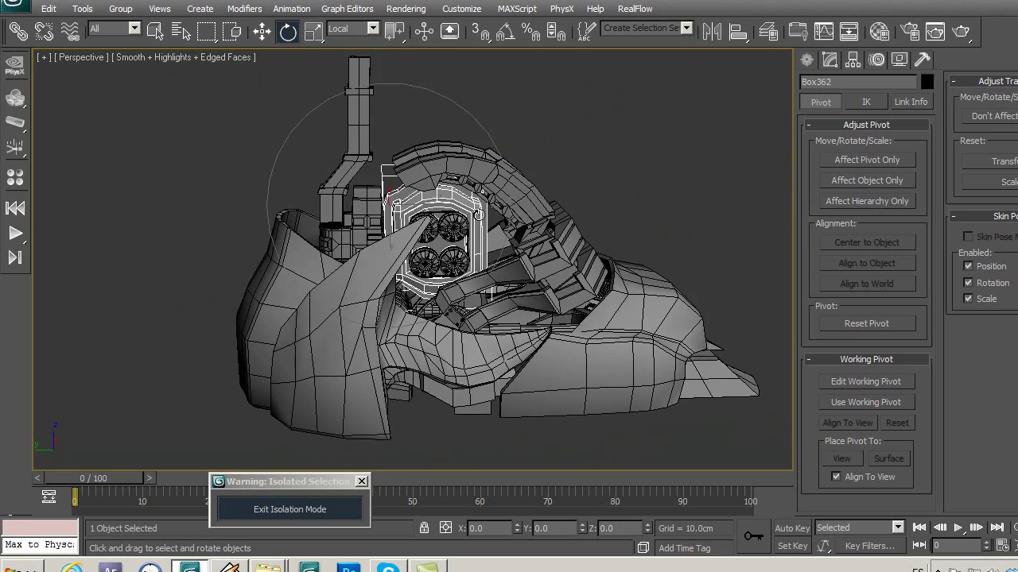
{"action": "mouse_move", "coordinate": [478, 215]}
{"action": "middle_mouse_down", "text": "alt"}
{"action": "mouse_move", "coordinate": [522, 357]}
{"action": "mouse_move", "coordinate": [555, 365]}
{"action": "middle_mouse_up", "text": "alt"}
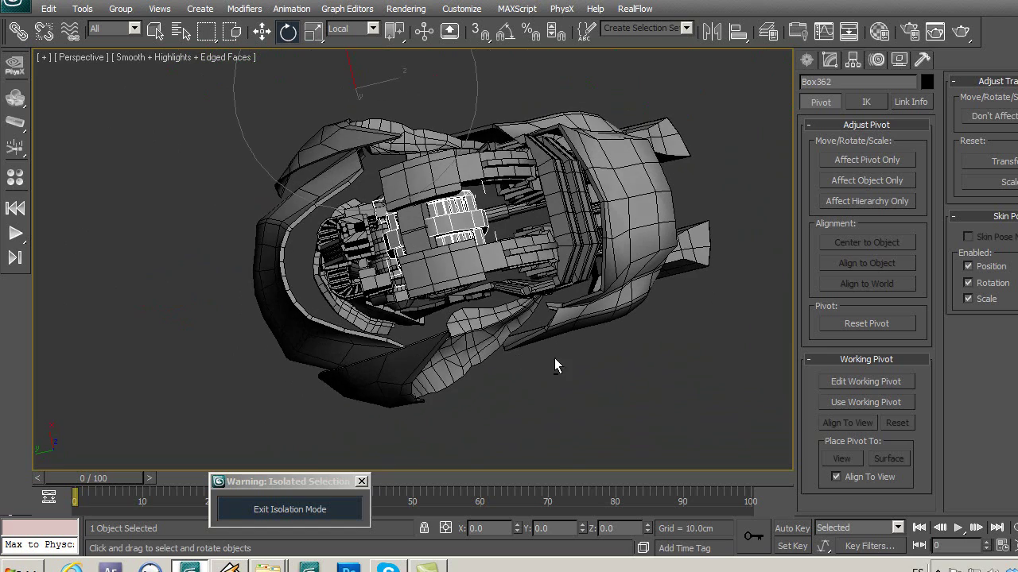
{"action": "left_click", "coordinate": [843, 162]}
{"action": "left_click", "coordinate": [863, 243]}
{"action": "mouse_move", "coordinate": [609, 313]}
{"action": "middle_mouse_down", "text": "alt"}
{"action": "mouse_move", "coordinate": [571, 179]}
{"action": "mouse_move", "coordinate": [545, 166]}
{"action": "mouse_move", "coordinate": [568, 209]}
{"action": "mouse_move", "coordinate": [629, 196]}
{"action": "mouse_move", "coordinate": [616, 216]}
{"action": "mouse_move", "coordinate": [569, 225]}
{"action": "mouse_move", "coordinate": [548, 193]}
{"action": "mouse_move", "coordinate": [571, 189]}
{"action": "middle_mouse_up", "text": "alt"}
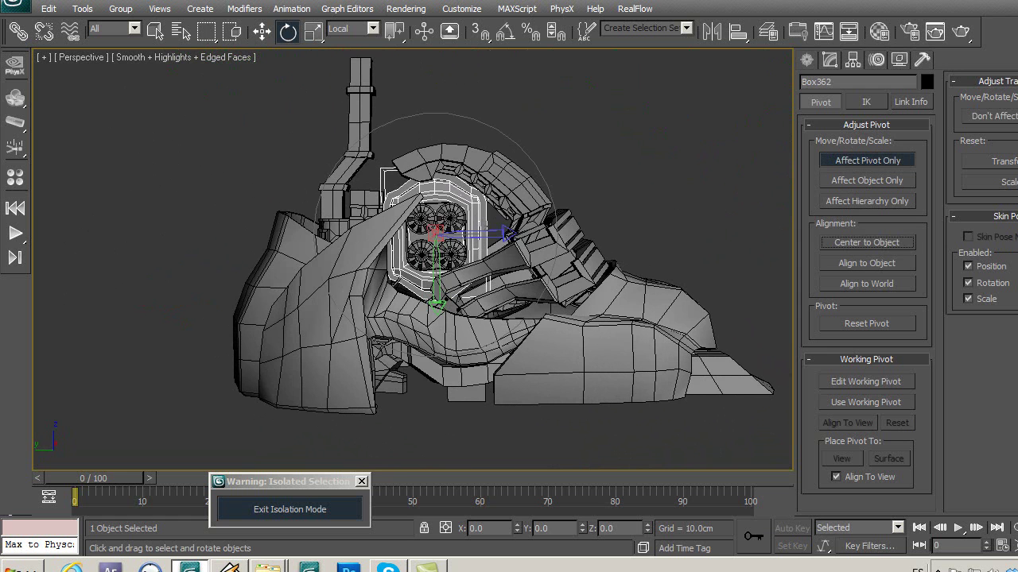
Switch to four viewports and frame the fan housing in the active Left view.
{"action": "key", "text": "alt+w"}
{"action": "right_click", "coordinate": [204, 404]}
{"action": "key", "text": "z"}
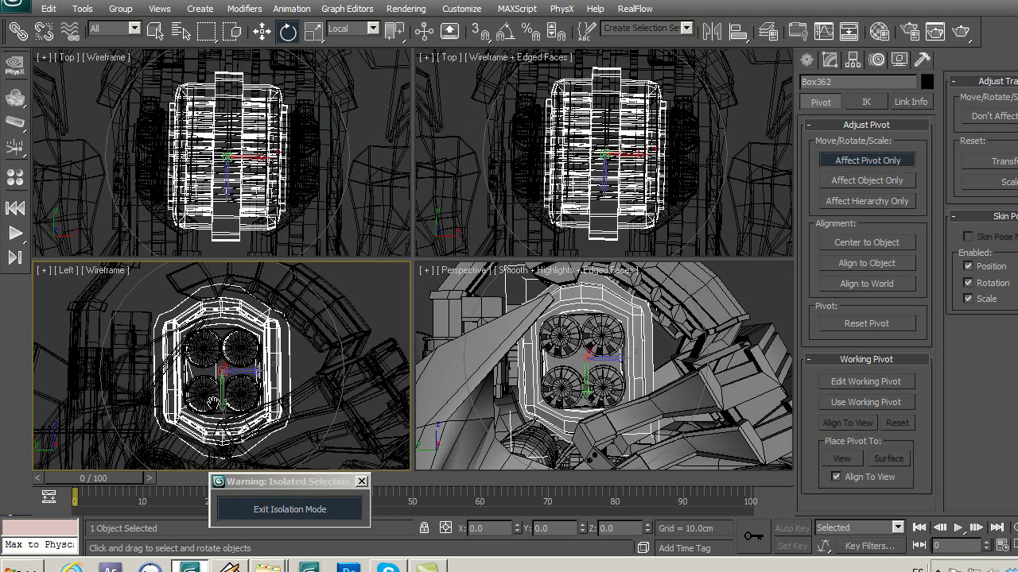
{"action": "middle_click_drag", "start_coordinate": [234, 404], "coordinate": [255, 407]}
{"action": "right_click", "coordinate": [262, 338]}
{"action": "left_click", "coordinate": [246, 379]}
Move Box362's pivot up to the housing's top edge, at Z 42.162 cm.
{"action": "key", "text": "w"}
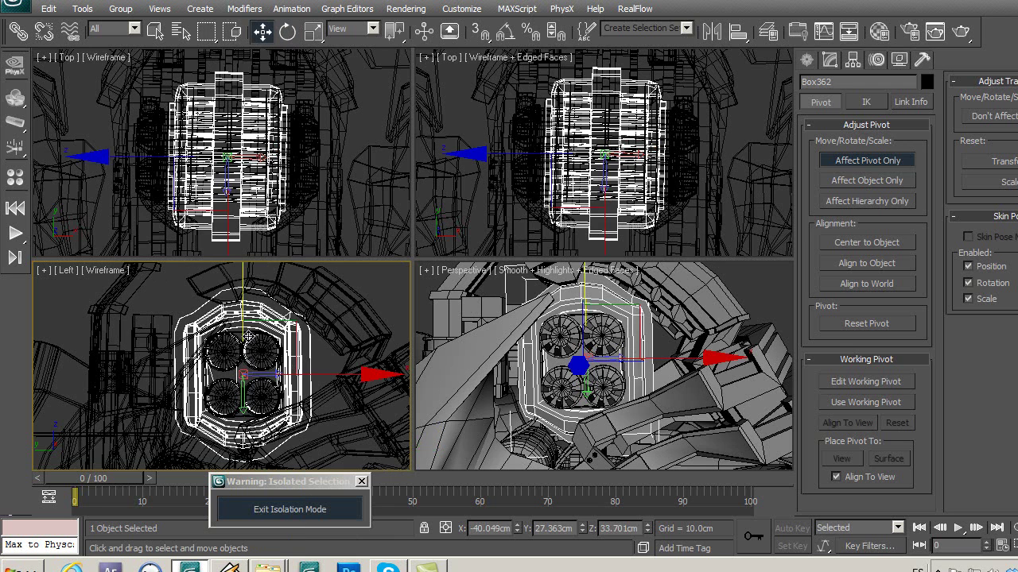
{"action": "left_click", "coordinate": [236, 307]}
{"action": "left_click", "coordinate": [247, 352]}
{"action": "left_click_drag", "start_coordinate": [241, 295], "coordinate": [225, 249]}
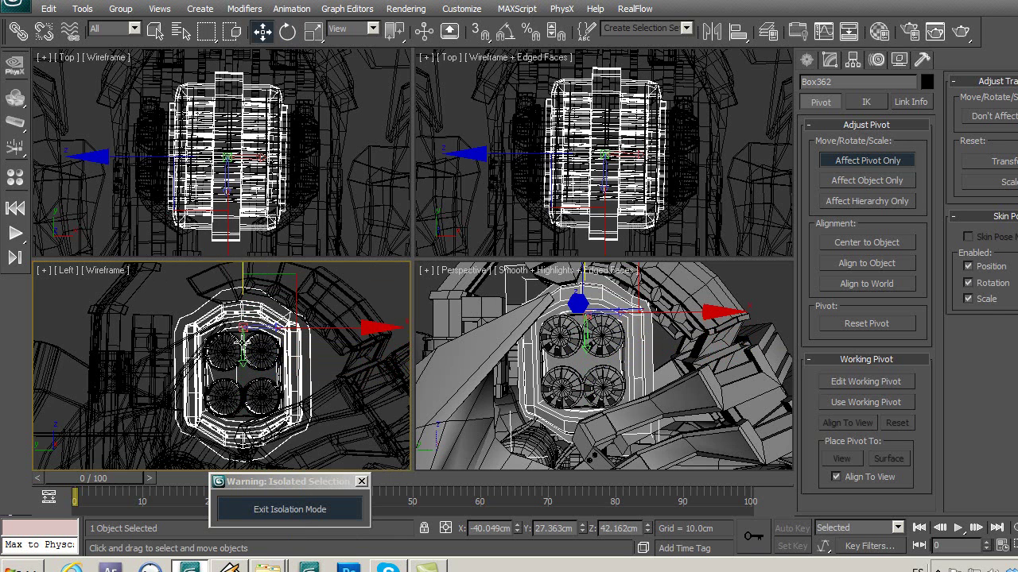
{"action": "middle_click_drag", "start_coordinate": [241, 354], "coordinate": [260, 377]}
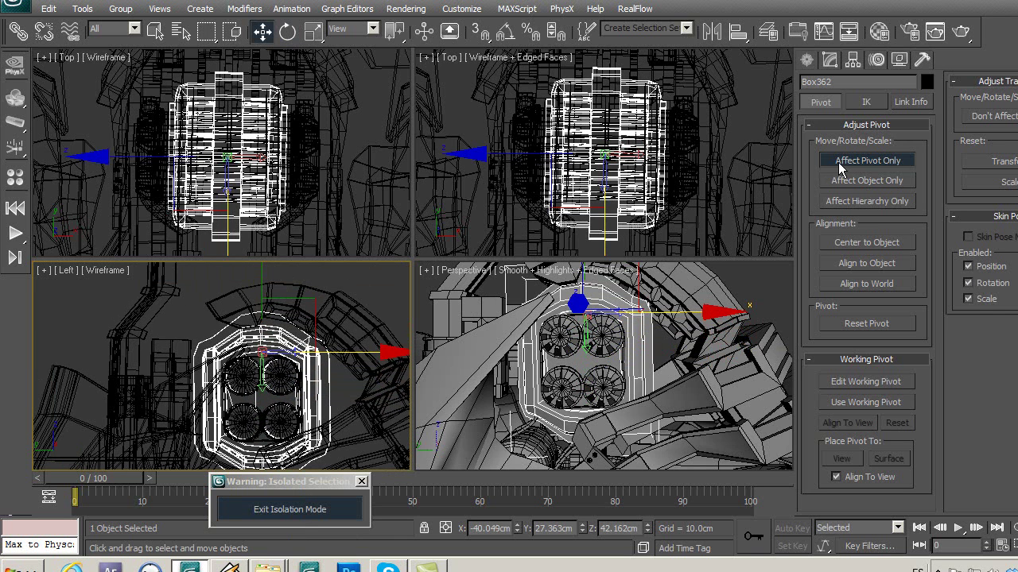
{"action": "scroll", "coordinate": [262, 354], "scroll_direction": "down", "scroll_amount": 1}
{"action": "scroll", "coordinate": [256, 362], "scroll_direction": "down", "scroll_amount": 3}
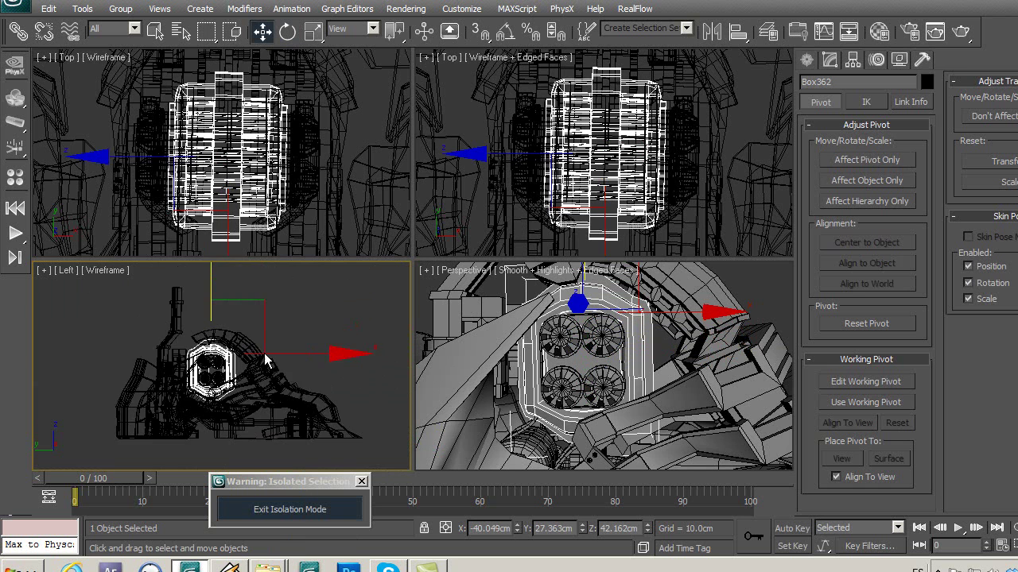
{"action": "middle_click_drag", "start_coordinate": [256, 361], "coordinate": [299, 360]}
{"action": "left_click", "coordinate": [749, 287]}
{"action": "scroll", "coordinate": [743, 289], "scroll_direction": "down", "scroll_amount": 4}
{"action": "scroll", "coordinate": [698, 304], "scroll_direction": "down", "scroll_amount": 2}
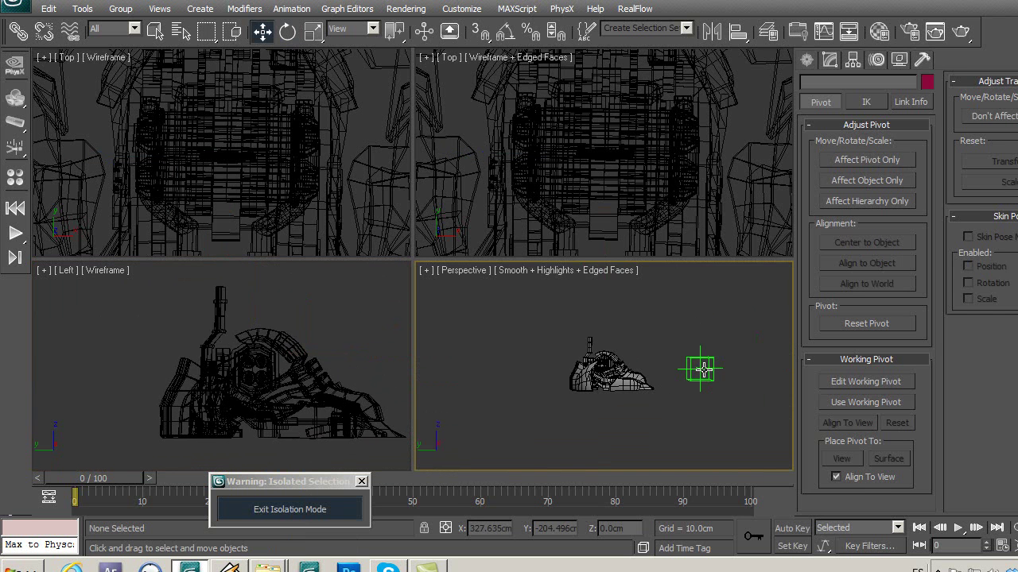
Align the Point02 helper pivot-to-pivot onto Box362.
{"action": "left_click", "coordinate": [703, 369]}
{"action": "scroll", "coordinate": [261, 390], "scroll_direction": "up", "scroll_amount": 5}
{"action": "middle_click_drag", "start_coordinate": [308, 348], "coordinate": [179, 364]}
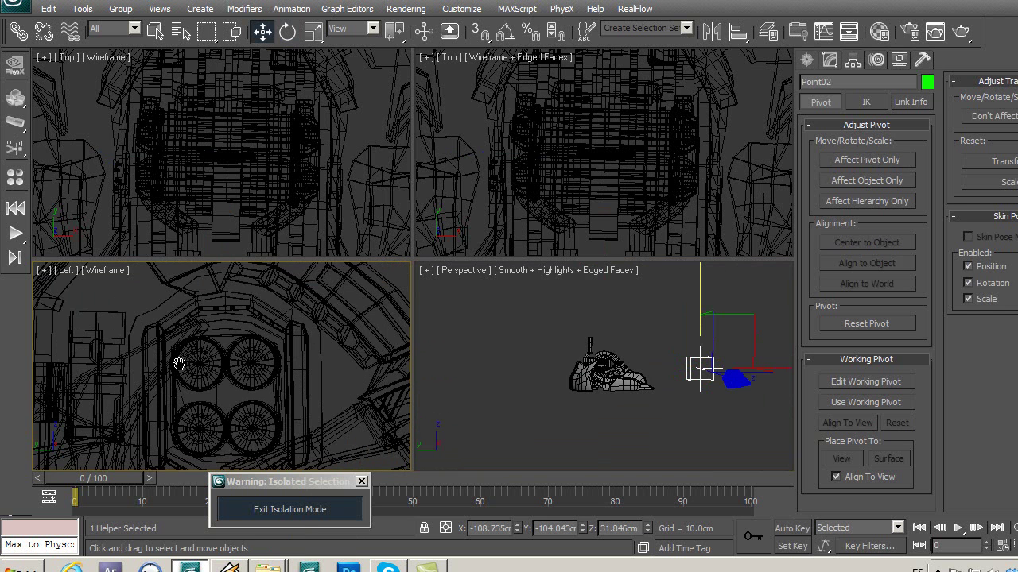
{"action": "left_click", "coordinate": [727, 35]}
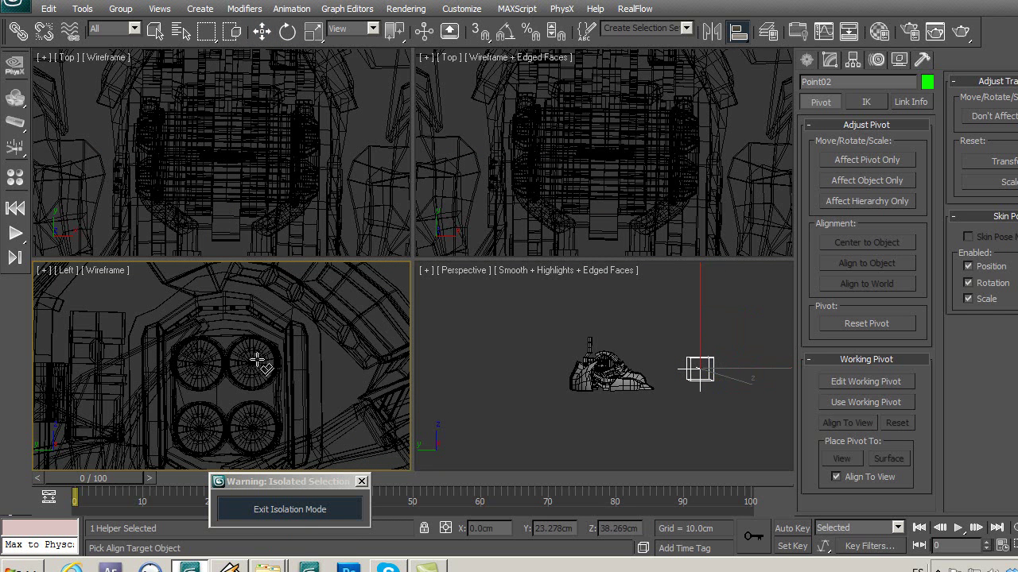
{"action": "left_click", "coordinate": [235, 305]}
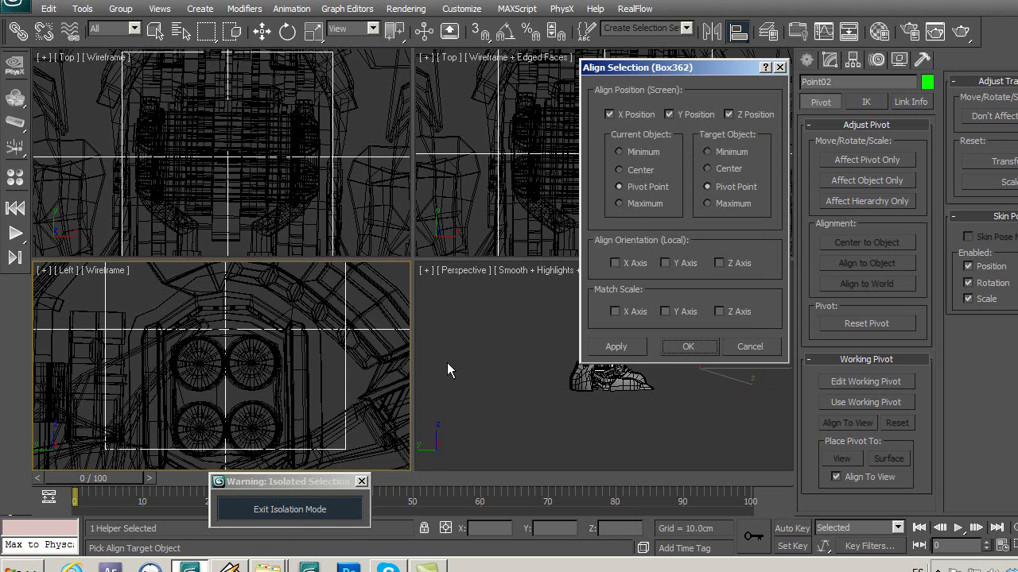
{"action": "left_click", "coordinate": [689, 348]}
Enlarge Point02's helper Size to 98.532 and save the scene.
{"action": "scroll", "coordinate": [319, 382], "scroll_direction": "down", "scroll_amount": 2}
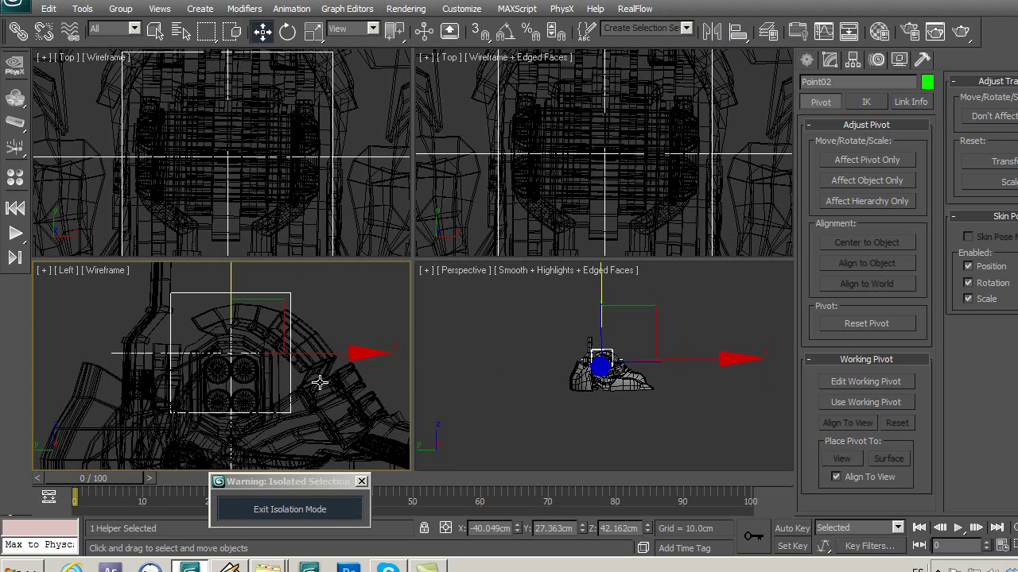
{"action": "left_click", "coordinate": [830, 61]}
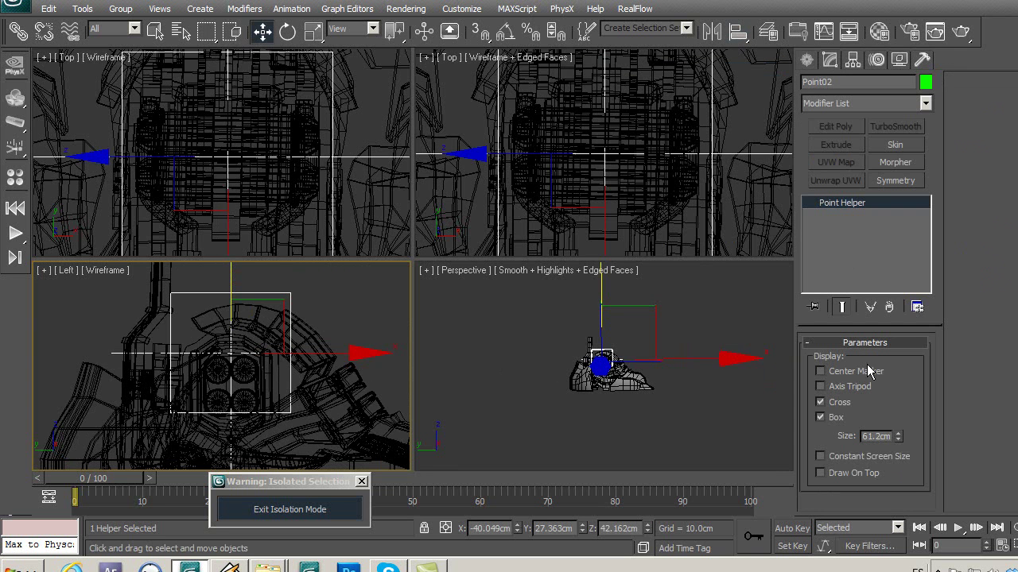
{"action": "left_click_drag", "start_coordinate": [901, 437], "coordinate": [890, 383]}
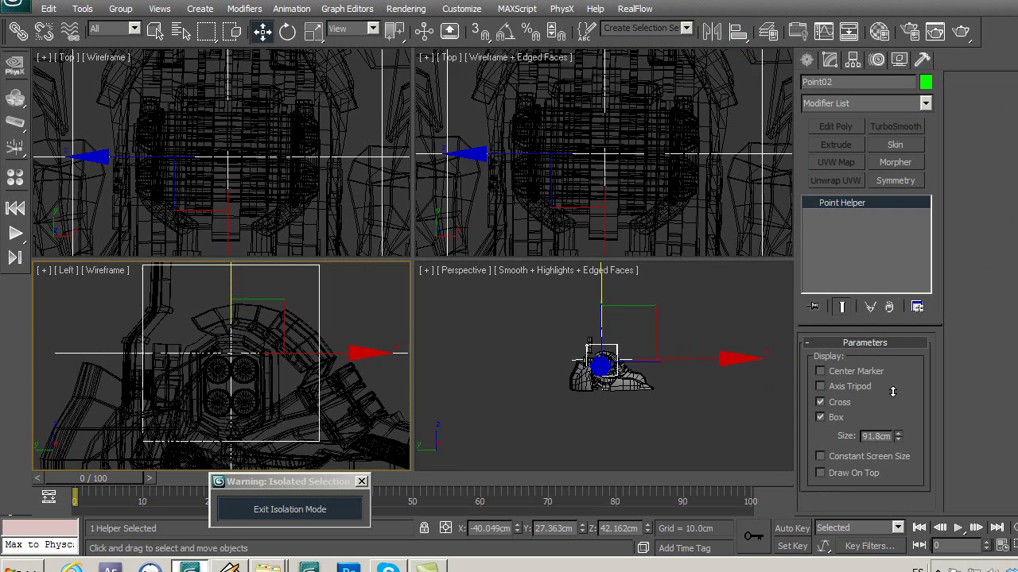
{"action": "left_click", "coordinate": [604, 413]}
{"action": "key", "text": "ctrl+s"}
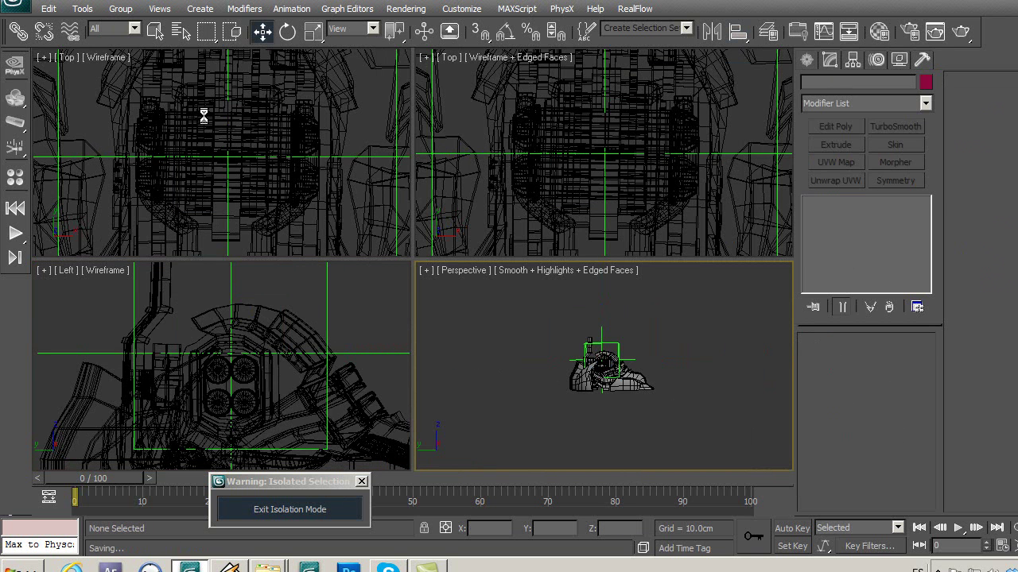
Select all 31 shoe geometry parts and link them to Point02.
{"action": "left_click", "coordinate": [136, 53]}
{"action": "key", "text": "ctrl+a"}
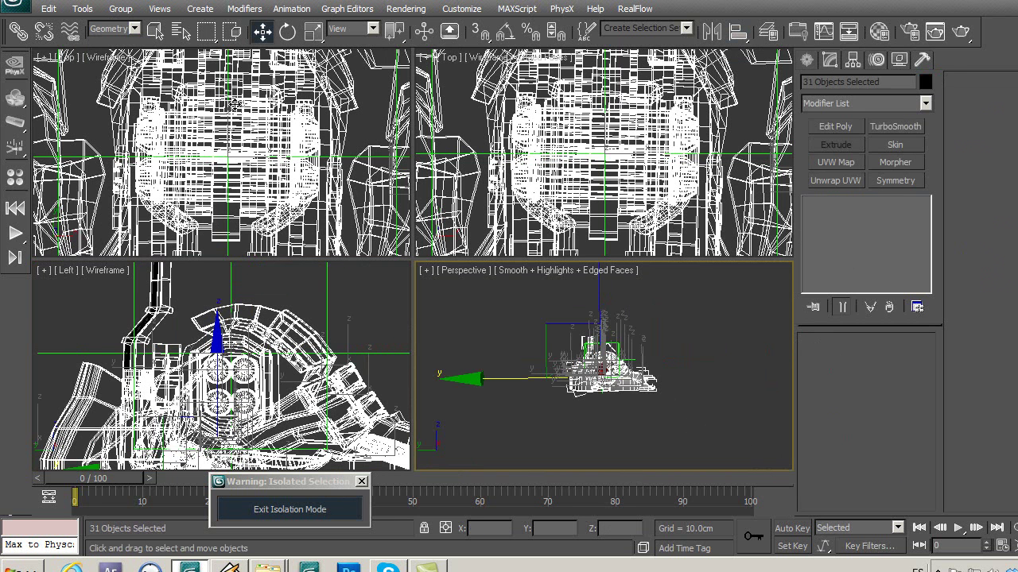
{"action": "left_click", "coordinate": [111, 29]}
{"action": "left_click", "coordinate": [112, 41]}
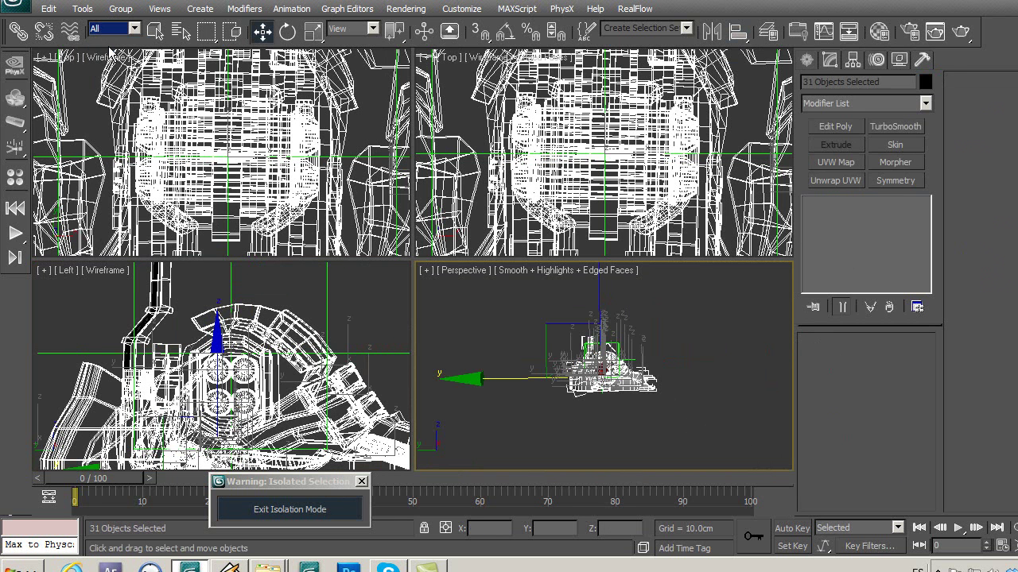
{"action": "left_click", "coordinate": [23, 35]}
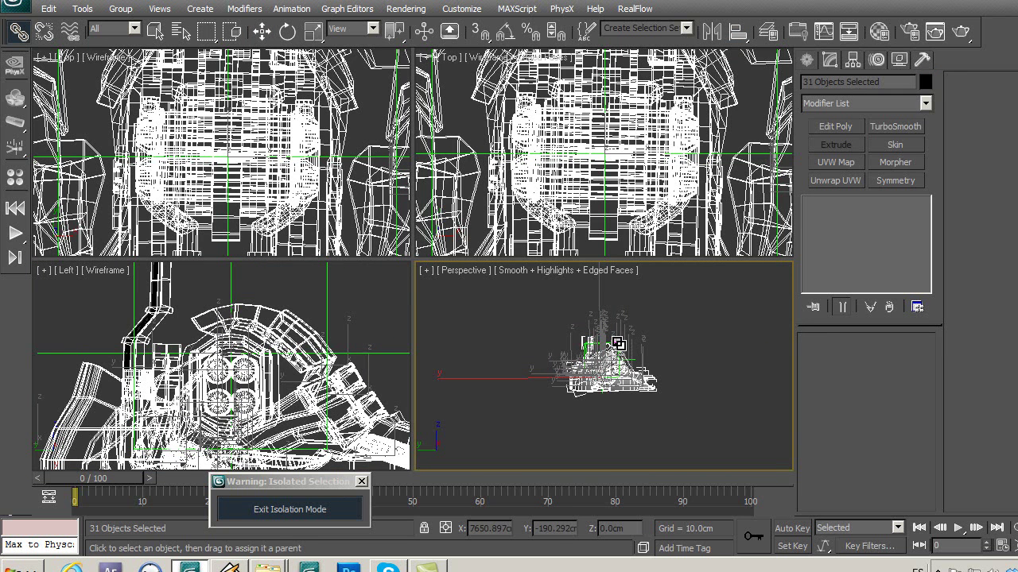
{"action": "left_click", "coordinate": [673, 309]}
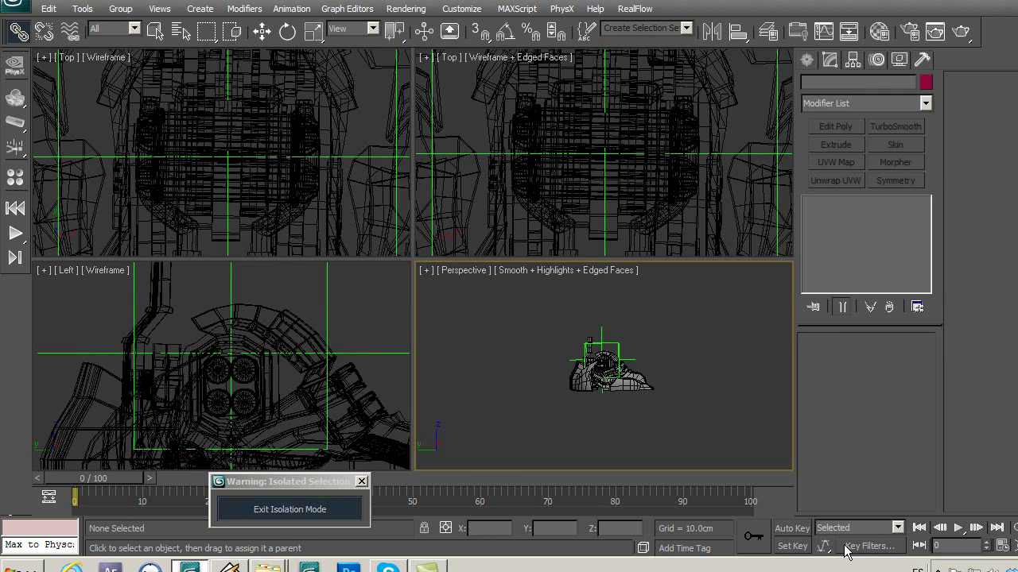
Zoom extents in all viewports and exit isolation to show the whole robot.
{"action": "key", "text": "a"}
{"action": "key", "text": "z"}
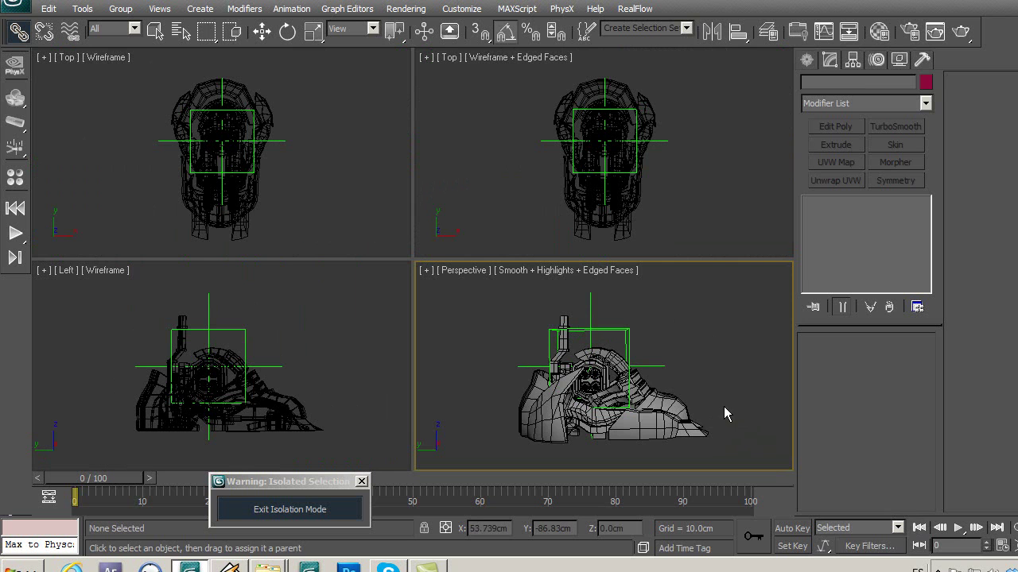
{"action": "key", "text": "a"}
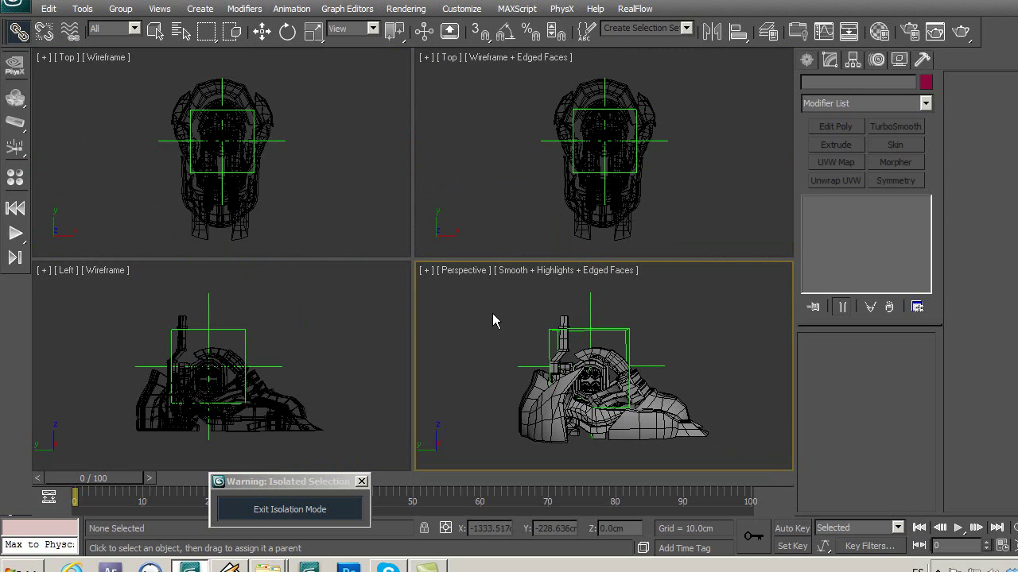
{"action": "mouse_move", "coordinate": [547, 367]}
{"action": "middle_mouse_down", "text": "alt"}
{"action": "mouse_move", "coordinate": [469, 354]}
{"action": "mouse_move", "coordinate": [423, 360]}
{"action": "mouse_move", "coordinate": [417, 374]}
{"action": "middle_mouse_up", "text": "alt"}
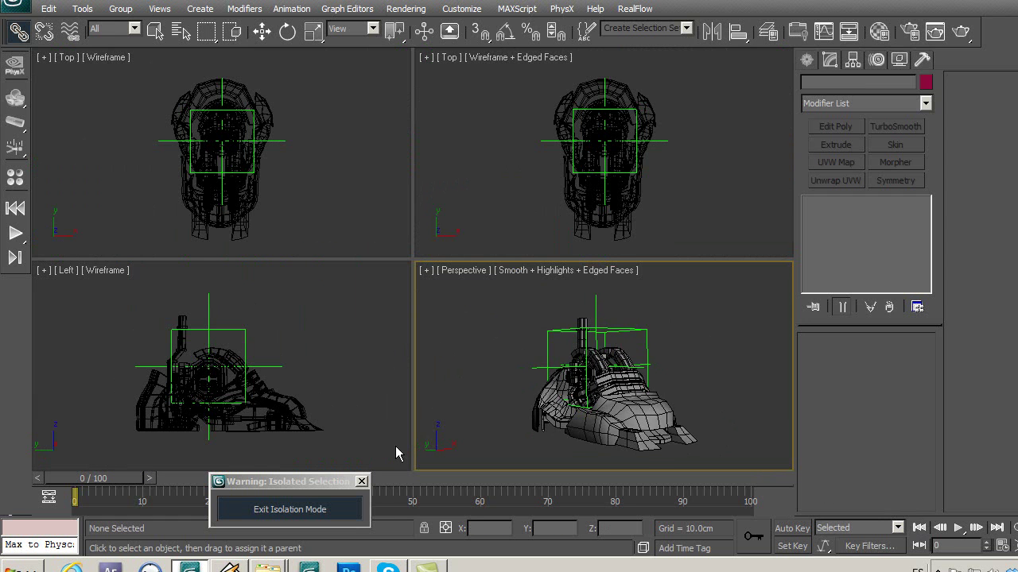
{"action": "left_click", "coordinate": [357, 518]}
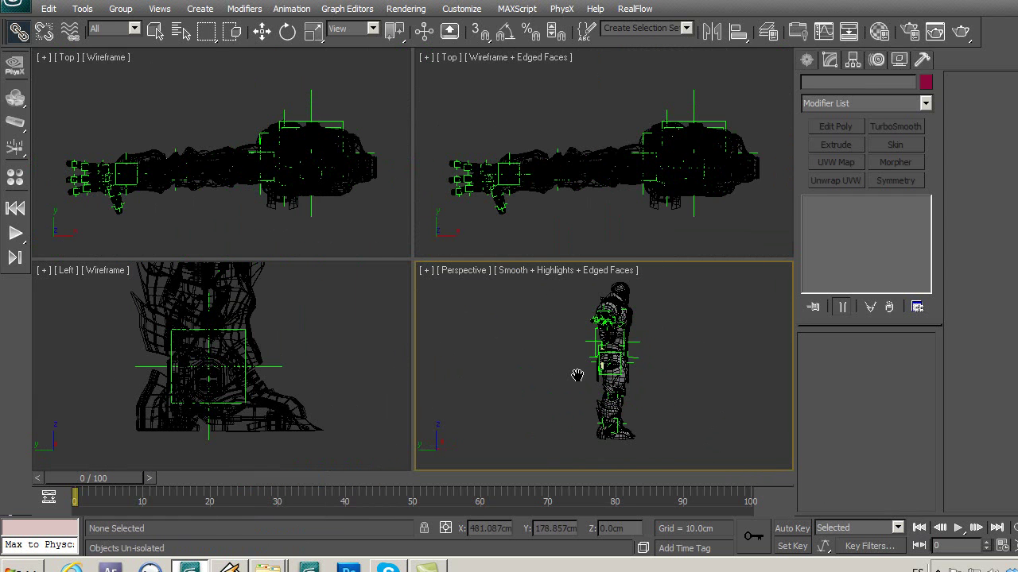
Maximize the Perspective view and frame the character's hips and legs.
{"action": "middle_click_drag", "start_coordinate": [691, 384], "coordinate": [549, 387], "text": "alt"}
{"action": "key", "text": "alt+w"}
{"action": "mouse_move", "coordinate": [636, 367]}
{"action": "middle_mouse_down", "text": "alt"}
{"action": "mouse_move", "coordinate": [534, 373]}
{"action": "mouse_move", "coordinate": [487, 358]}
{"action": "mouse_move", "coordinate": [492, 298]}
{"action": "middle_mouse_up", "text": "alt"}
{"action": "scroll", "coordinate": [492, 297], "scroll_direction": "up", "scroll_amount": 5}
{"action": "scroll", "coordinate": [493, 374], "scroll_direction": "down", "scroll_amount": 3}
{"action": "scroll", "coordinate": [512, 369], "scroll_direction": "down", "scroll_amount": 1}
{"action": "scroll", "coordinate": [518, 334], "scroll_direction": "down", "scroll_amount": 2}
{"action": "scroll", "coordinate": [525, 294], "scroll_direction": "up", "scroll_amount": 5}
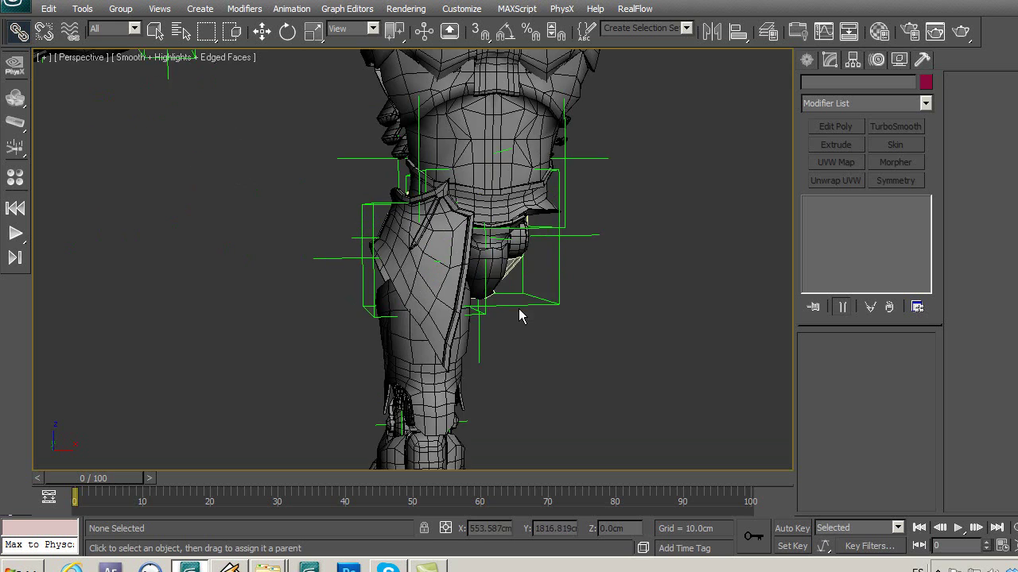
{"action": "middle_click_drag", "start_coordinate": [523, 298], "coordinate": [524, 312]}
Change the Point01 hip helper's object colour to dark red.
{"action": "left_click", "coordinate": [492, 283]}
{"action": "mouse_move", "coordinate": [581, 347]}
{"action": "middle_mouse_down", "text": "alt"}
{"action": "mouse_move", "coordinate": [501, 341]}
{"action": "mouse_move", "coordinate": [573, 352]}
{"action": "middle_mouse_up", "text": "alt"}
{"action": "left_click", "coordinate": [545, 322]}
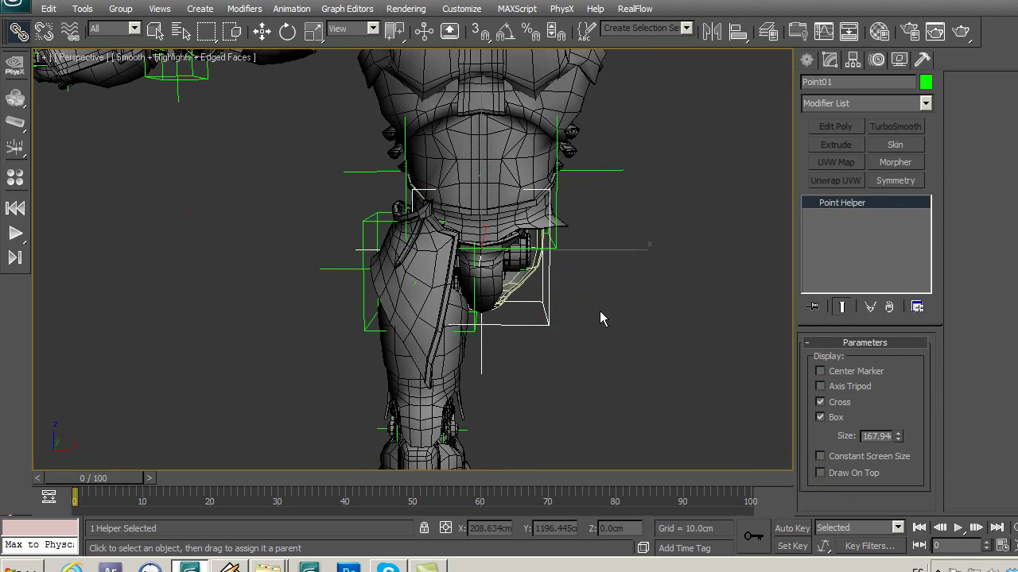
{"action": "middle_click_drag", "start_coordinate": [599, 315], "coordinate": [335, 74], "text": "alt"}
{"action": "left_click", "coordinate": [263, 32]}
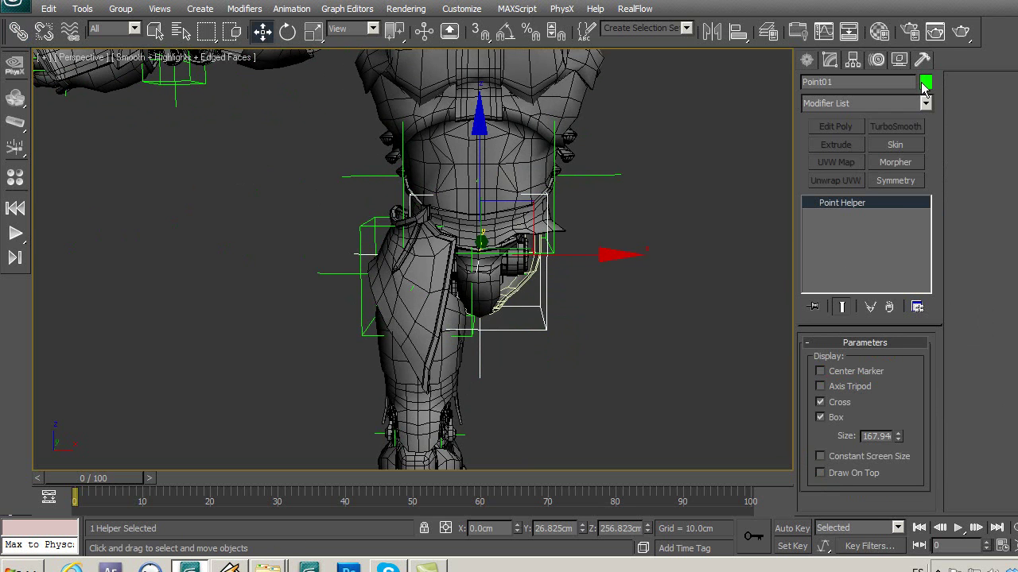
{"action": "left_click", "coordinate": [924, 84]}
{"action": "left_click", "coordinate": [416, 266]}
{"action": "left_click", "coordinate": [622, 361]}
{"action": "left_click", "coordinate": [623, 338]}
Select the Point05 waist helper and open its object colour palette.
{"action": "middle_click_drag", "start_coordinate": [623, 338], "coordinate": [604, 308]}
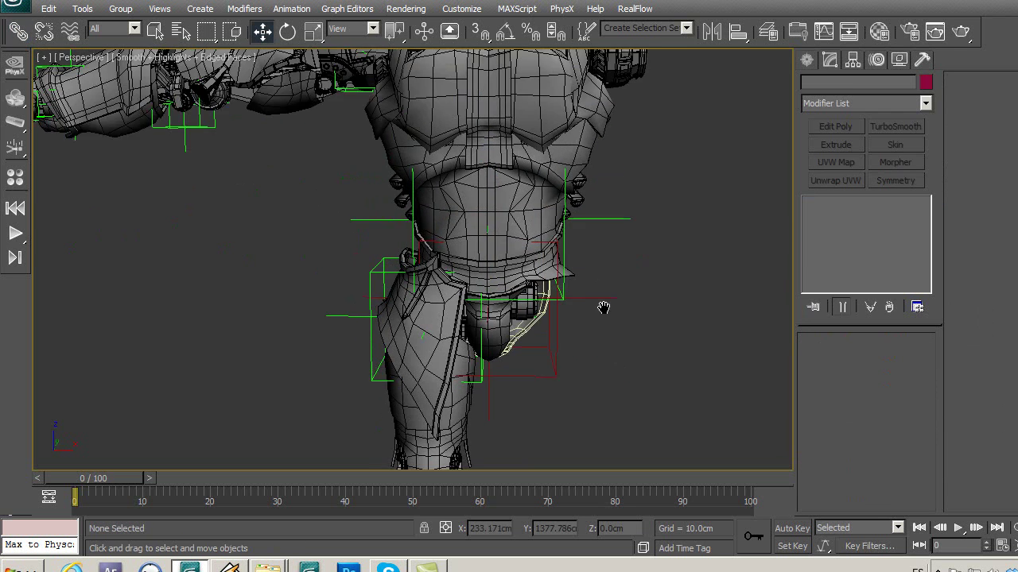
{"action": "key", "text": "z"}
{"action": "scroll", "coordinate": [541, 247], "scroll_direction": "up", "scroll_amount": 8}
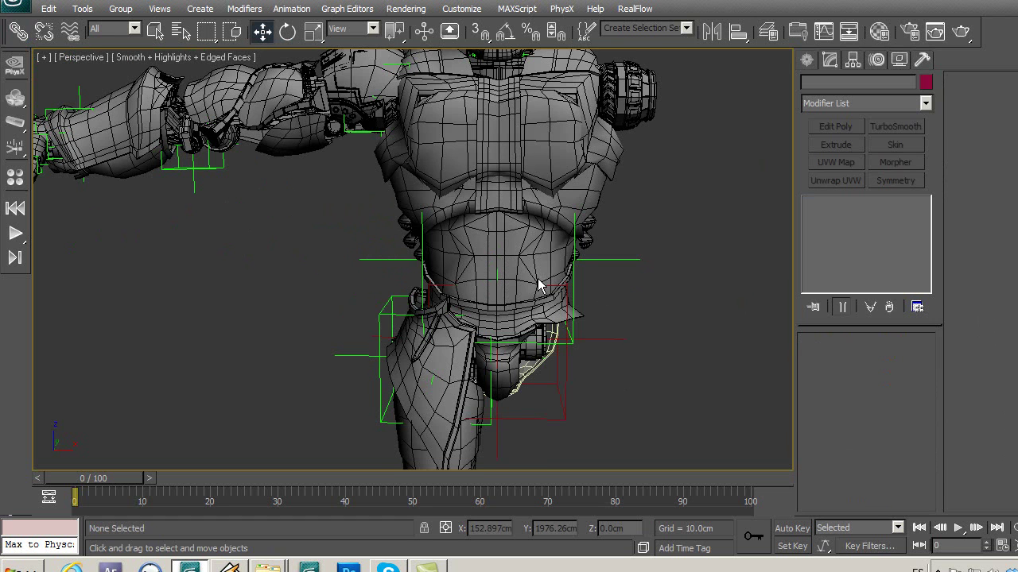
{"action": "left_click", "coordinate": [596, 261]}
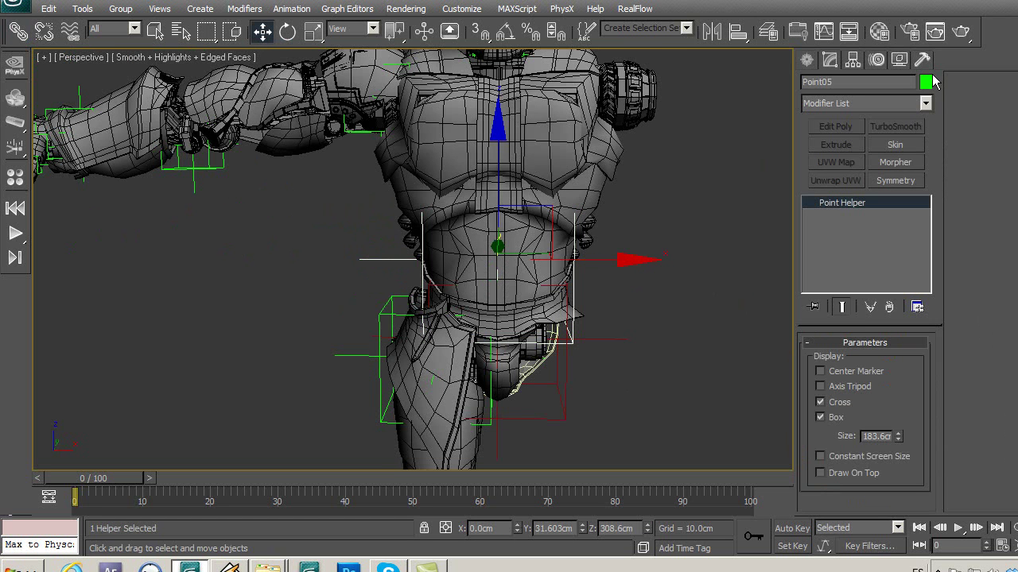
{"action": "left_click", "coordinate": [933, 80]}
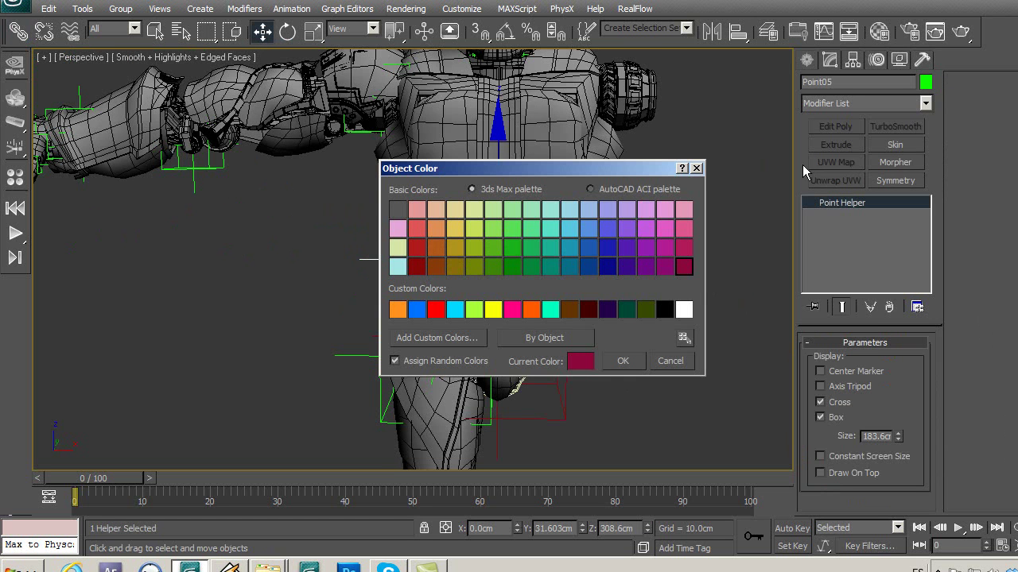
Make the Point05 waist helper orange.
{"action": "left_click", "coordinate": [531, 318]}
{"action": "left_click", "coordinate": [623, 361]}
{"action": "left_click", "coordinate": [634, 342]}
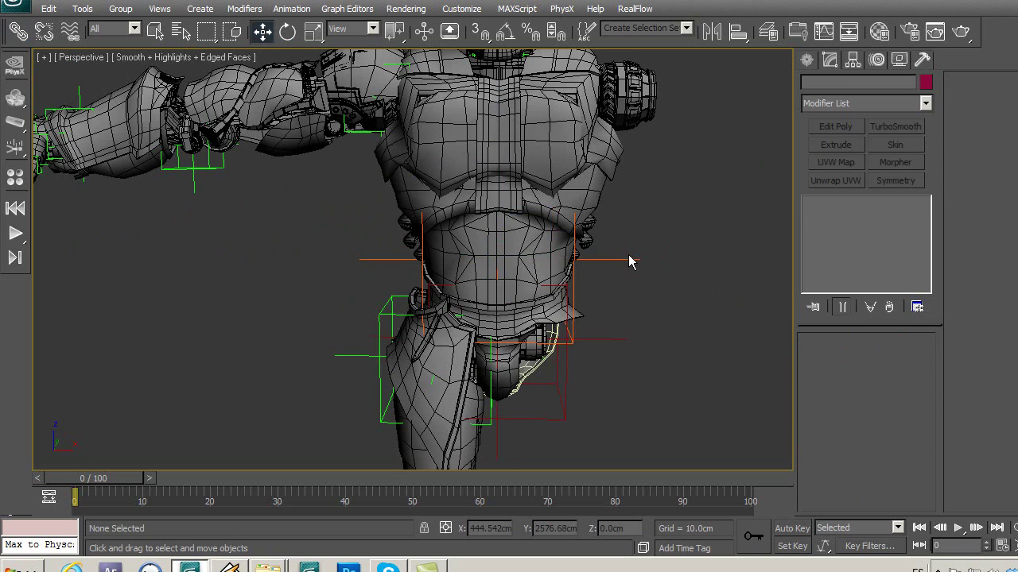
Enlarge the Point09 chest helper to about 89.4cm and colour it yellow.
{"action": "scroll", "coordinate": [628, 365], "scroll_direction": "down", "scroll_amount": 3}
{"action": "middle_click_drag", "start_coordinate": [551, 242], "coordinate": [491, 232], "text": "alt"}
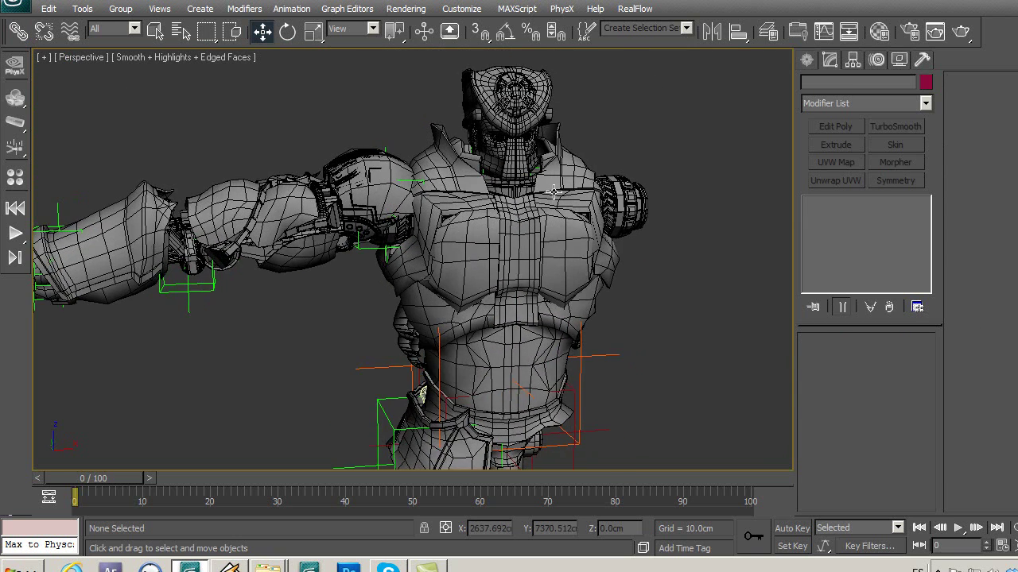
{"action": "scroll", "coordinate": [553, 191], "scroll_direction": "up", "scroll_amount": 2}
{"action": "scroll", "coordinate": [552, 191], "scroll_direction": "up", "scroll_amount": 2}
{"action": "left_click", "coordinate": [549, 140]}
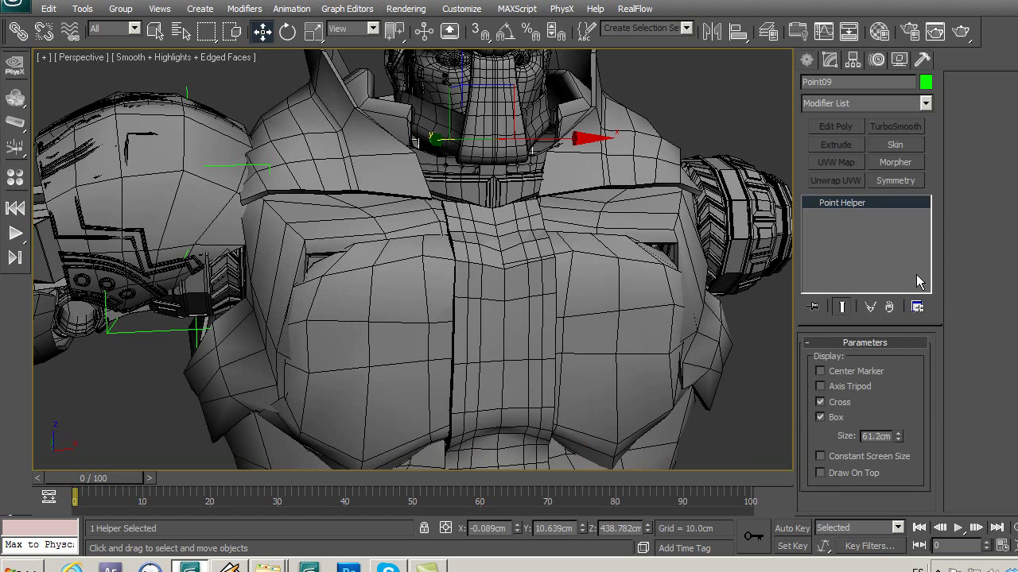
{"action": "left_click_drag", "start_coordinate": [898, 437], "coordinate": [914, 121]}
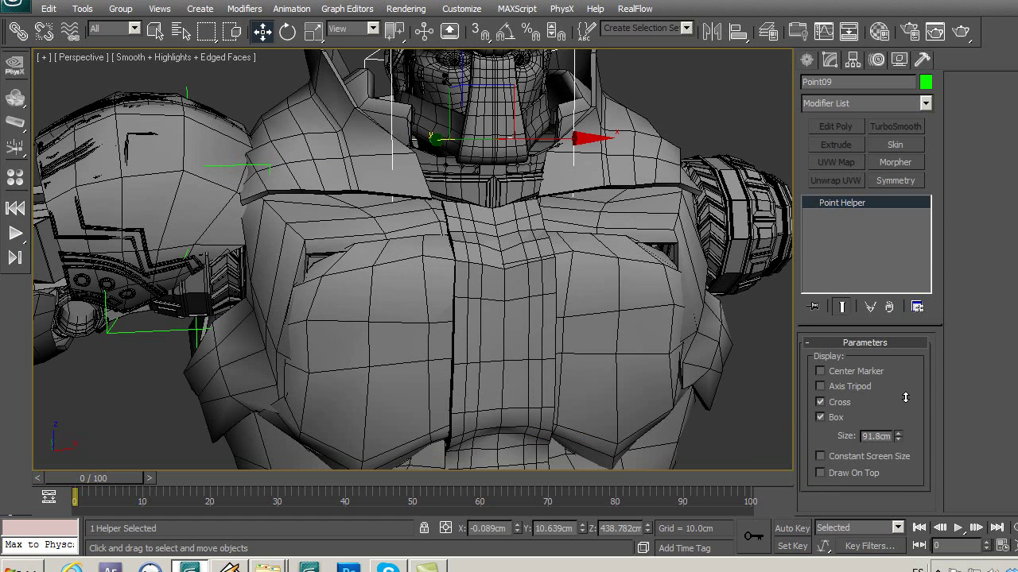
{"action": "left_click", "coordinate": [925, 83]}
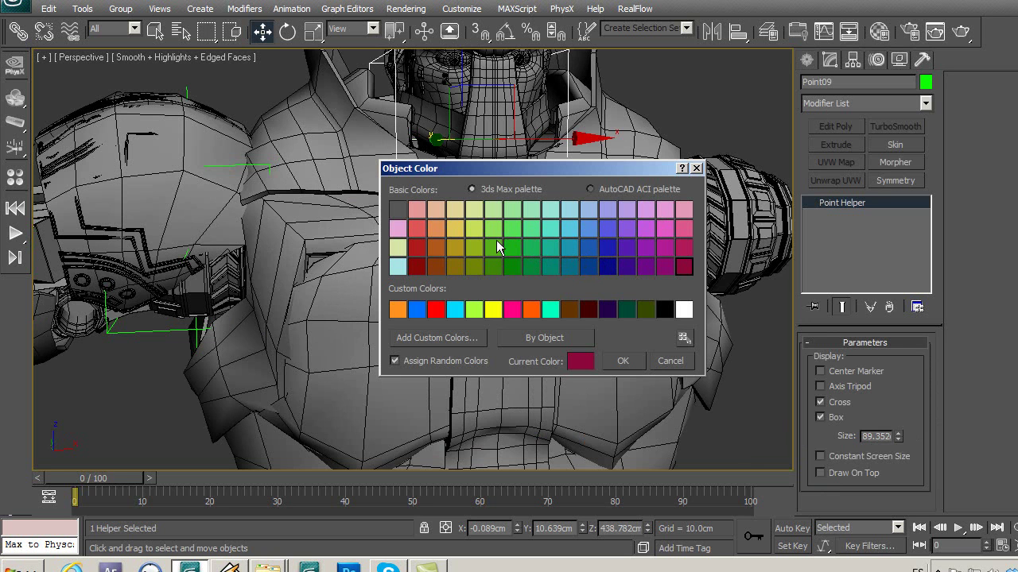
{"action": "left_click", "coordinate": [493, 309]}
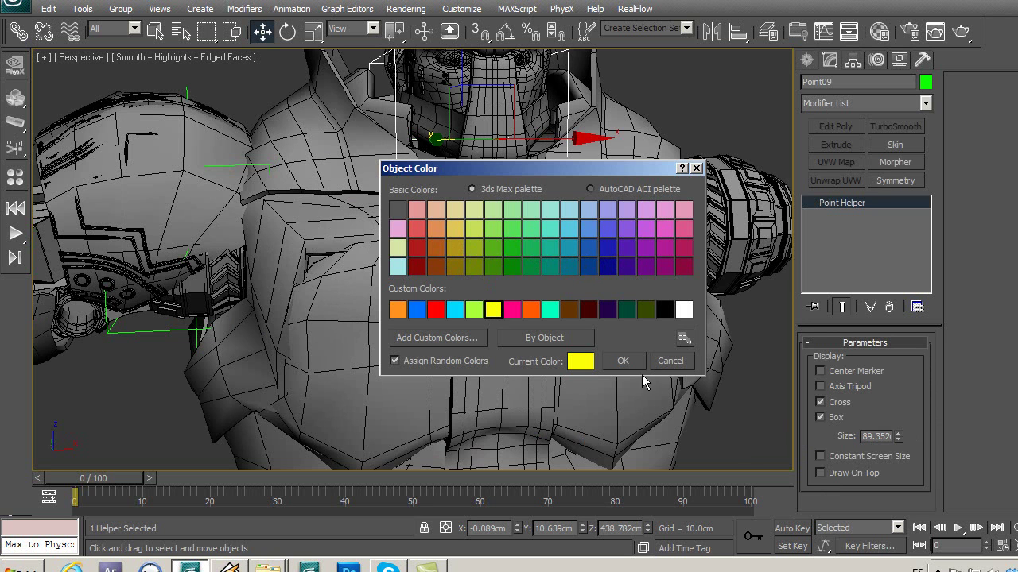
{"action": "left_click", "coordinate": [633, 364]}
{"action": "scroll", "coordinate": [726, 432], "scroll_direction": "down", "scroll_amount": 3}
{"action": "mouse_move", "coordinate": [635, 407]}
{"action": "middle_mouse_down"}
{"action": "mouse_move", "coordinate": [552, 226]}
{"action": "mouse_move", "coordinate": [573, 317]}
{"action": "mouse_move", "coordinate": [666, 375]}
{"action": "mouse_move", "coordinate": [659, 393]}
{"action": "mouse_move", "coordinate": [555, 359]}
{"action": "mouse_move", "coordinate": [540, 308]}
{"action": "middle_mouse_up"}
{"action": "scroll", "coordinate": [593, 303], "scroll_direction": "down", "scroll_amount": 3}
{"action": "mouse_move", "coordinate": [489, 349]}
{"action": "middle_mouse_down", "text": "alt"}
{"action": "mouse_move", "coordinate": [515, 238]}
{"action": "mouse_move", "coordinate": [553, 291]}
{"action": "mouse_move", "coordinate": [561, 322]}
{"action": "middle_mouse_up", "text": "alt"}
{"action": "mouse_move", "coordinate": [475, 234]}
{"action": "middle_mouse_down", "text": "alt"}
{"action": "mouse_move", "coordinate": [548, 274]}
{"action": "mouse_move", "coordinate": [599, 334]}
{"action": "middle_mouse_up", "text": "alt"}
{"action": "mouse_move", "coordinate": [485, 221]}
{"action": "middle_mouse_down", "text": "alt"}
{"action": "mouse_move", "coordinate": [514, 276]}
{"action": "mouse_move", "coordinate": [647, 311]}
{"action": "mouse_move", "coordinate": [580, 297]}
{"action": "middle_mouse_up", "text": "alt"}
{"action": "scroll", "coordinate": [579, 297], "scroll_direction": "up", "scroll_amount": 5}
{"action": "mouse_move", "coordinate": [481, 191]}
{"action": "middle_mouse_down"}
{"action": "mouse_move", "coordinate": [478, 286]}
{"action": "mouse_move", "coordinate": [468, 304]}
{"action": "middle_mouse_up"}
{"action": "scroll", "coordinate": [468, 304], "scroll_direction": "down", "scroll_amount": 5}
{"action": "scroll", "coordinate": [416, 175], "scroll_direction": "down", "scroll_amount": 1}
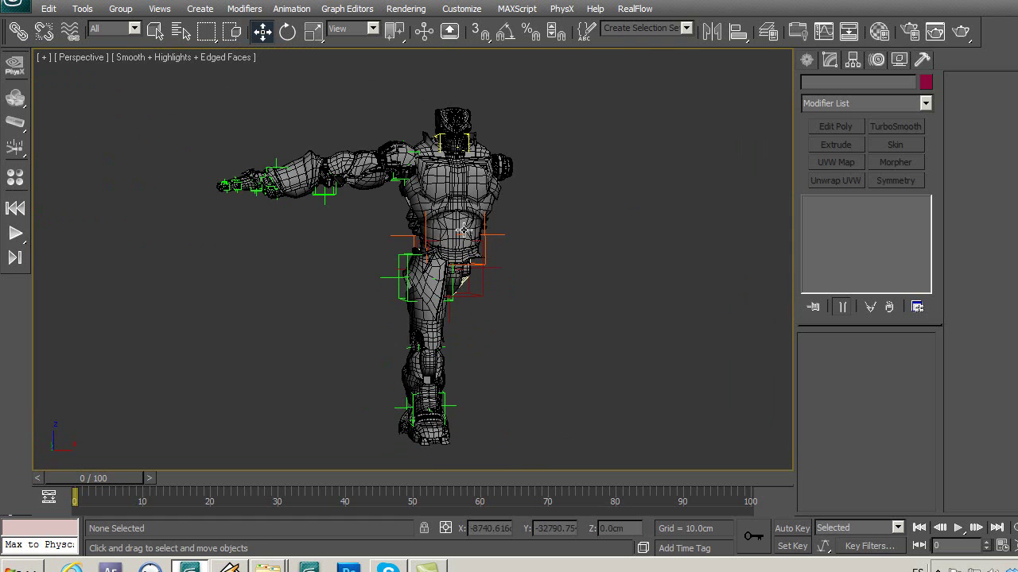